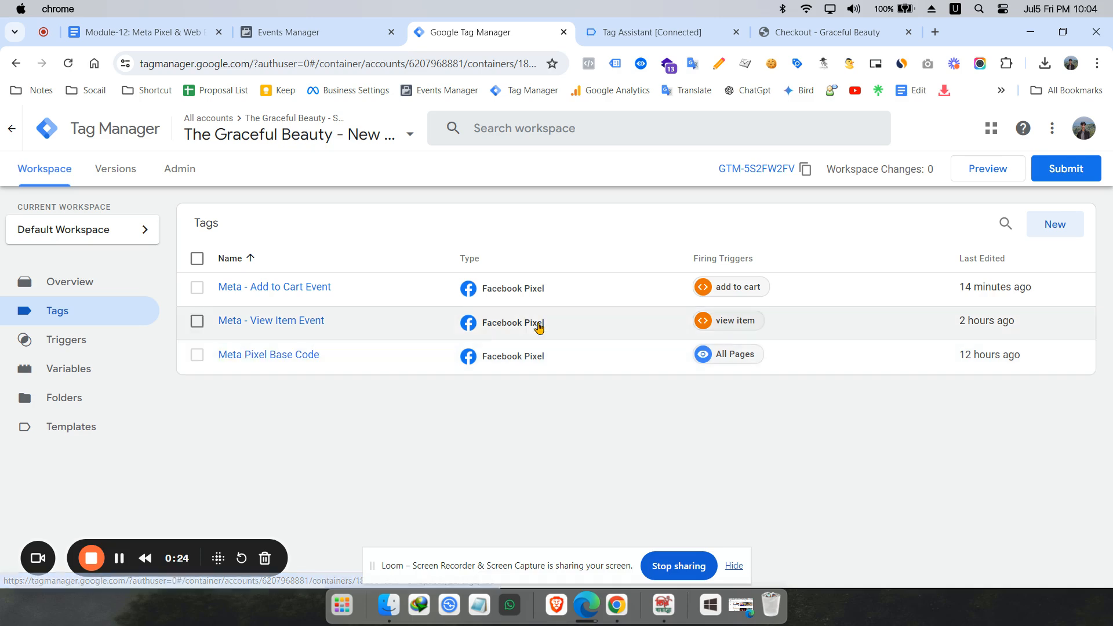
Step: Switch to Microsoft Edge and open the Complete Facebook Pixel Setup playlist on YouTube from the channel's playlists in YouTube Studio
{"action": "left_click", "coordinate": [1021, 39]}
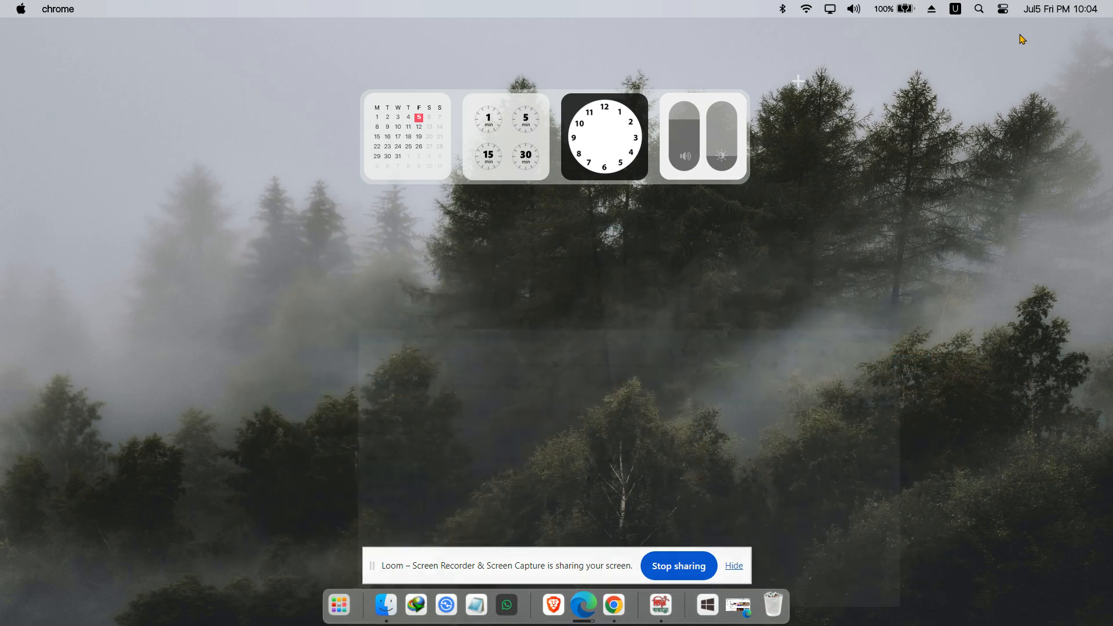
{"action": "left_click", "coordinate": [735, 598]}
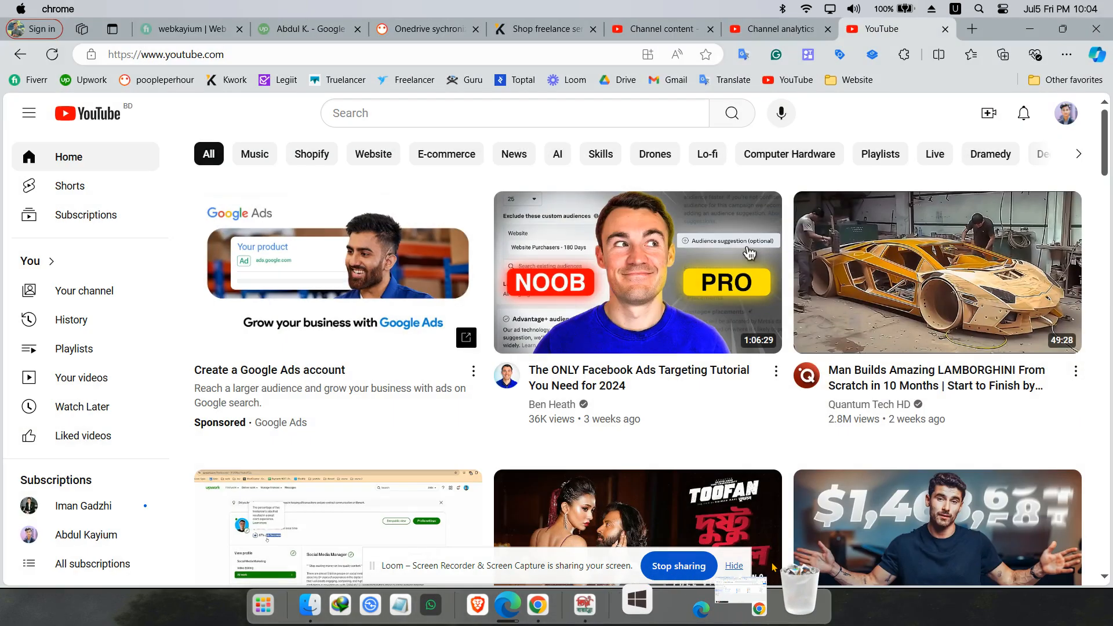
{"action": "left_click", "coordinate": [788, 29]}
{"action": "left_click", "coordinate": [658, 29]}
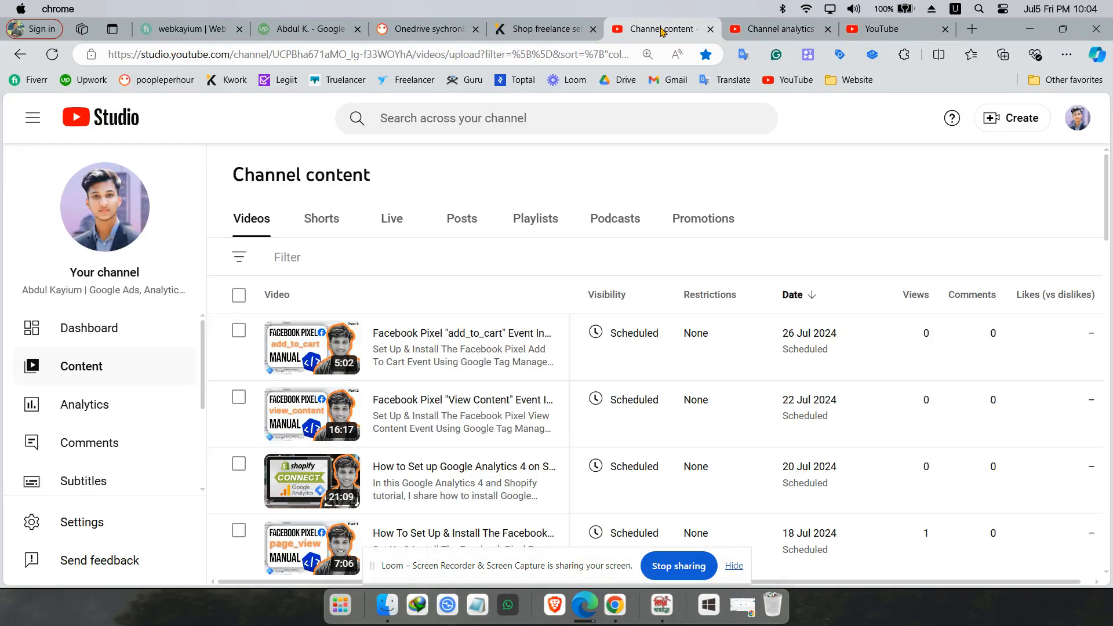
{"action": "left_click", "coordinate": [528, 219]}
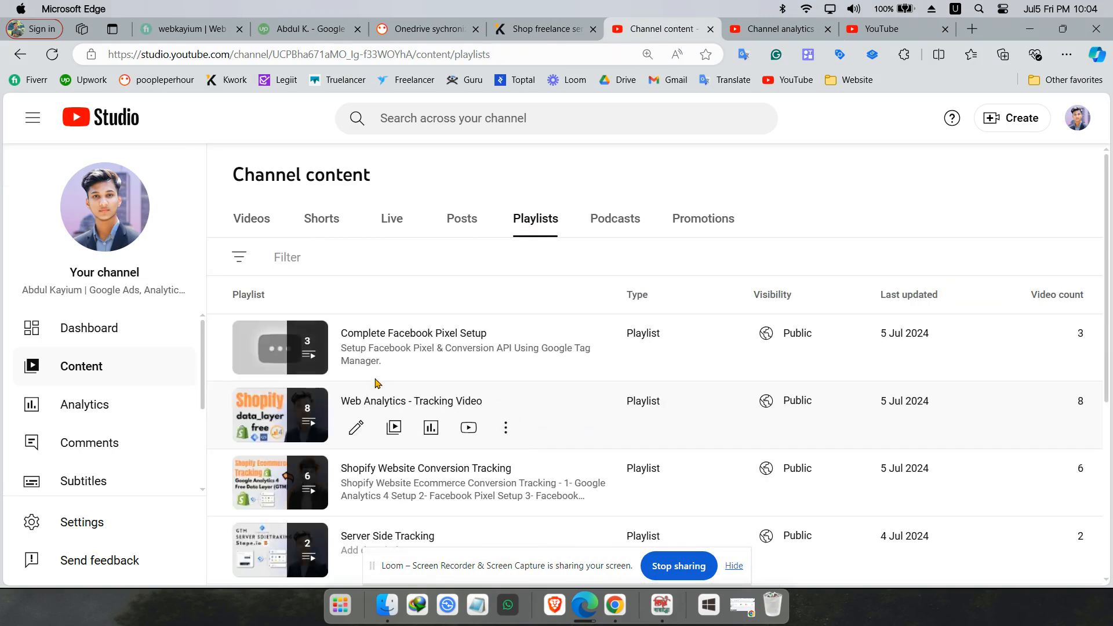
{"action": "left_click", "coordinate": [505, 360]}
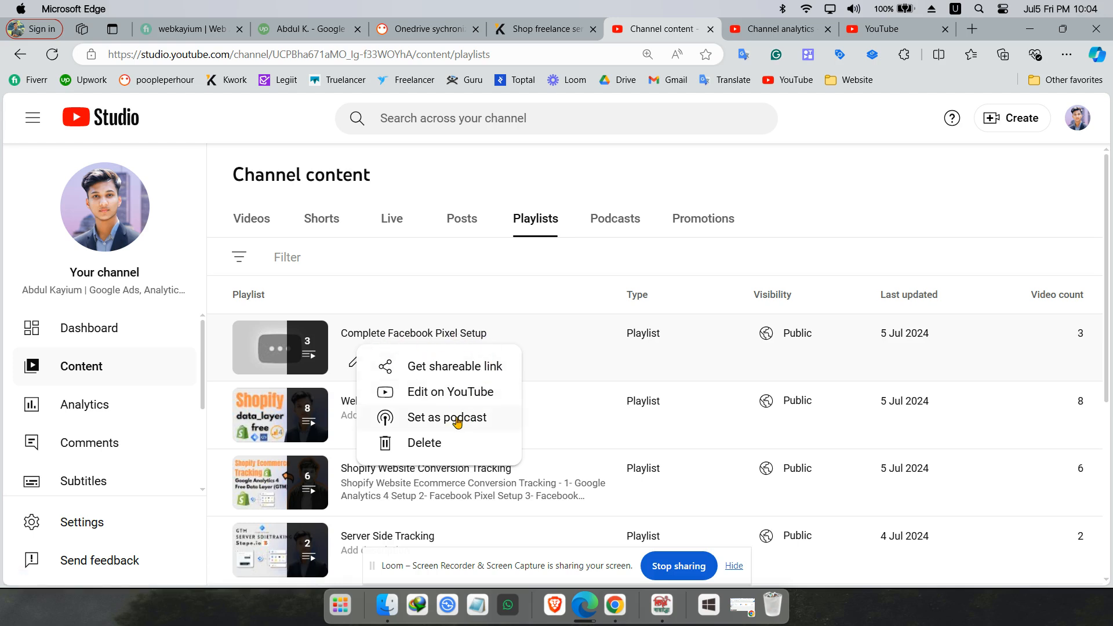
{"action": "left_click", "coordinate": [464, 397]}
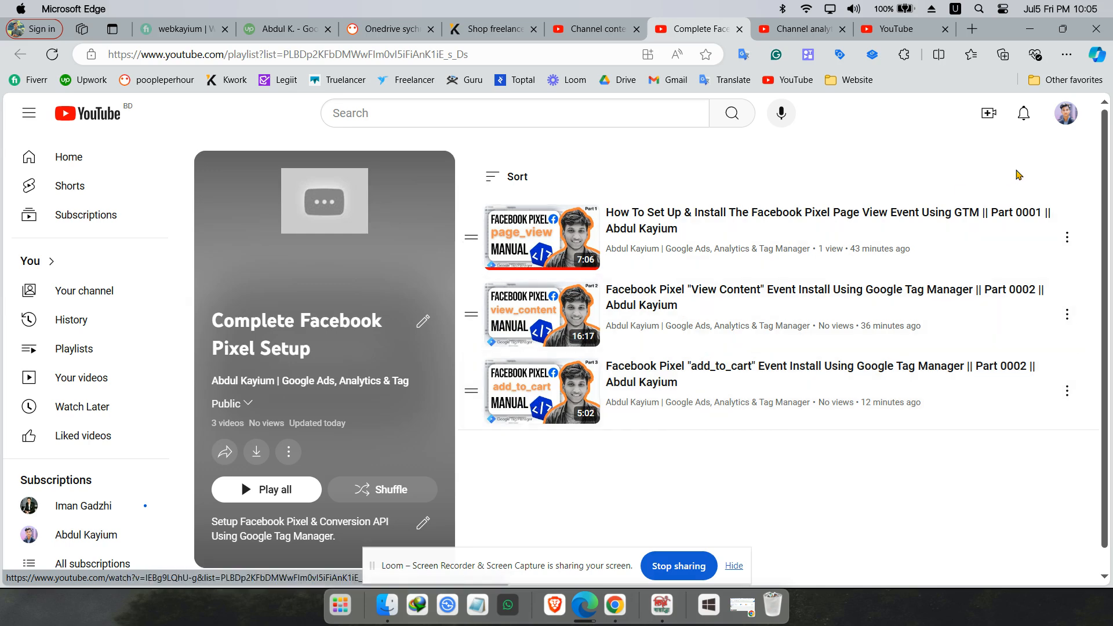
Step: Return to Chrome and examine the begin_checkout data layer values for the first item in Tag Assistant
{"action": "left_click", "coordinate": [814, 30]}
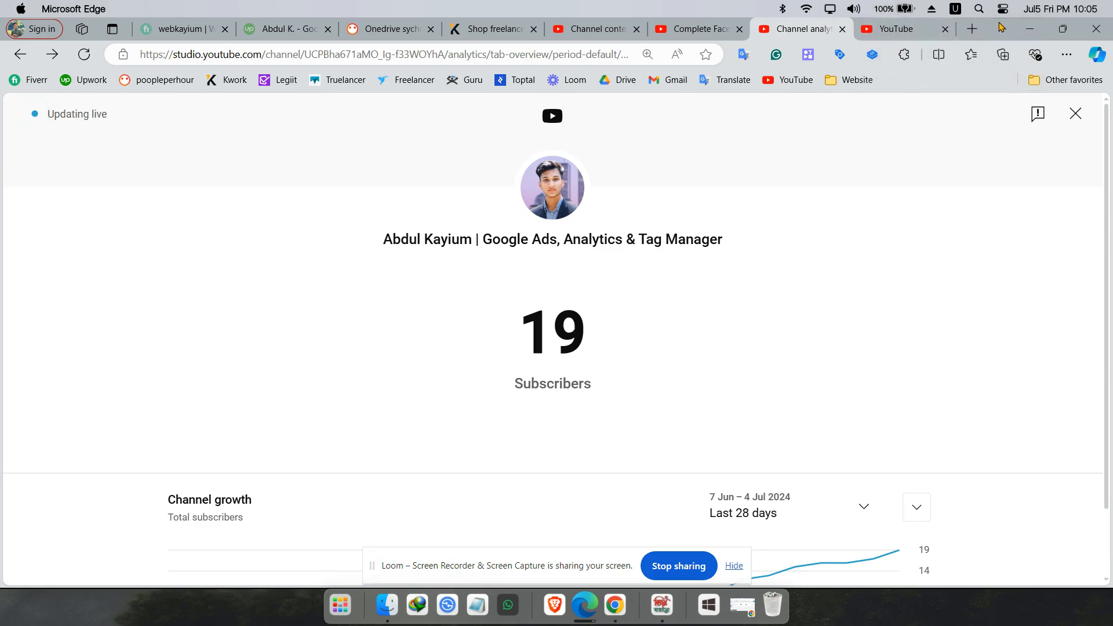
{"action": "left_click", "coordinate": [1028, 27]}
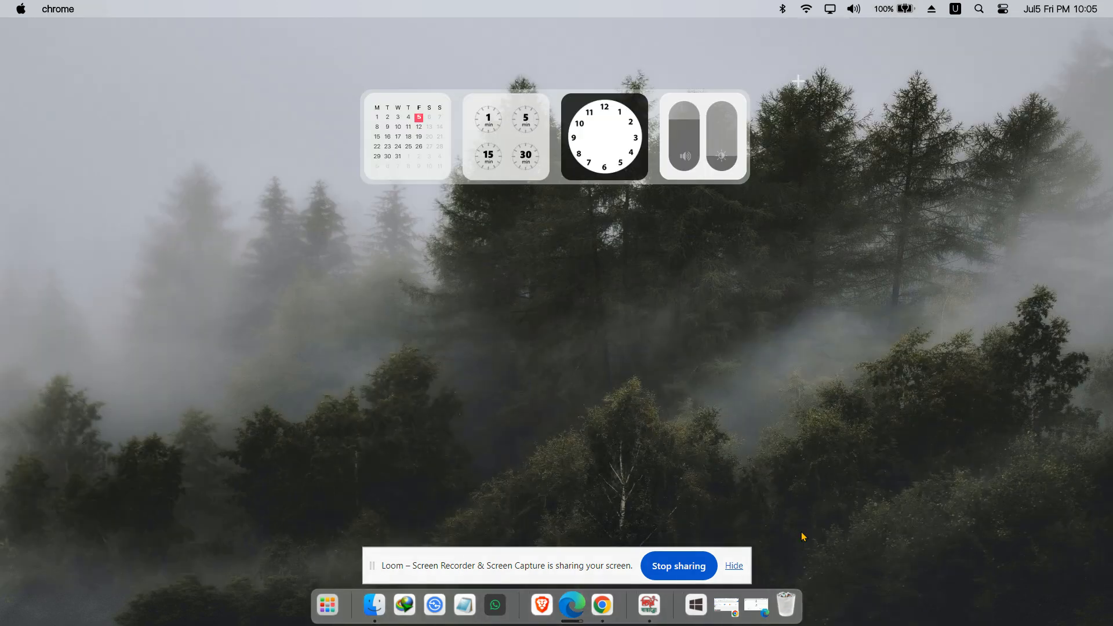
{"action": "left_click", "coordinate": [727, 606]}
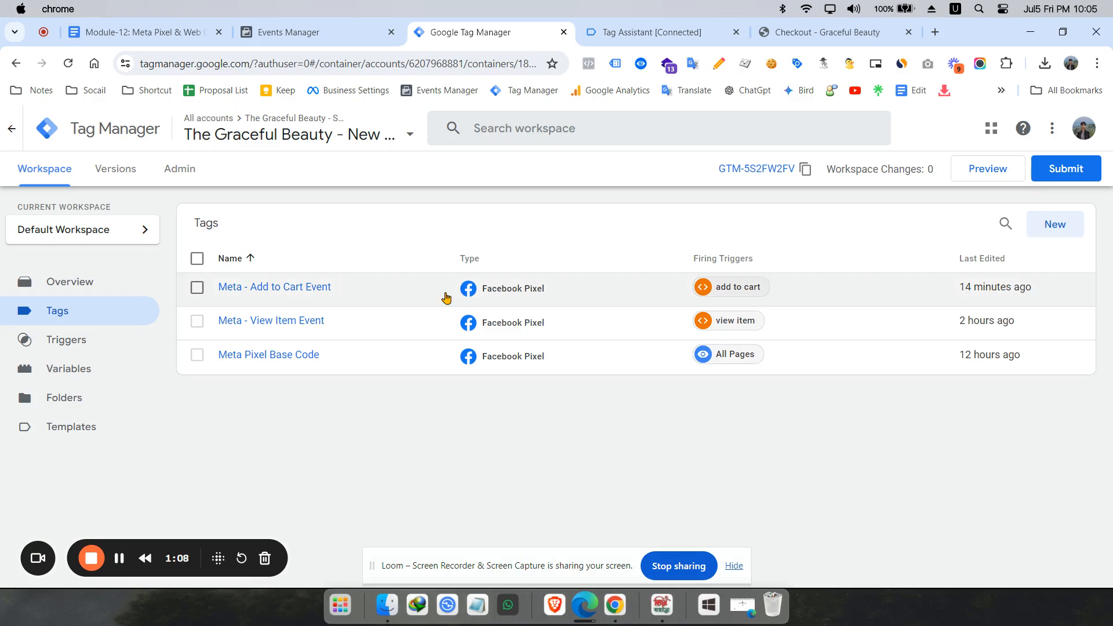
{"action": "left_click", "coordinate": [811, 34]}
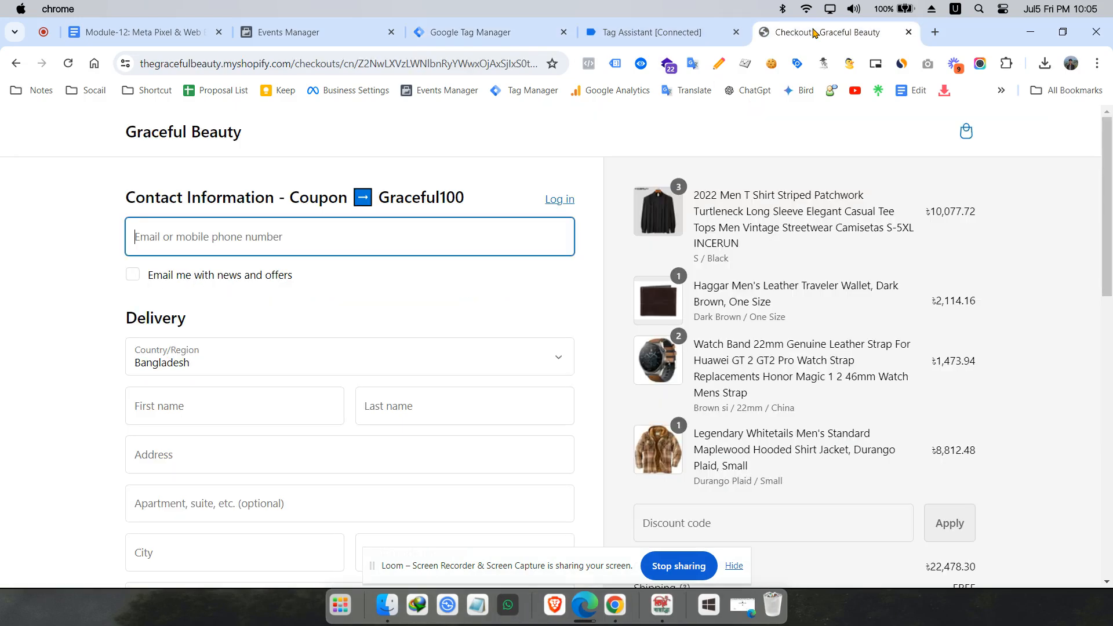
{"action": "left_click", "coordinate": [724, 34]}
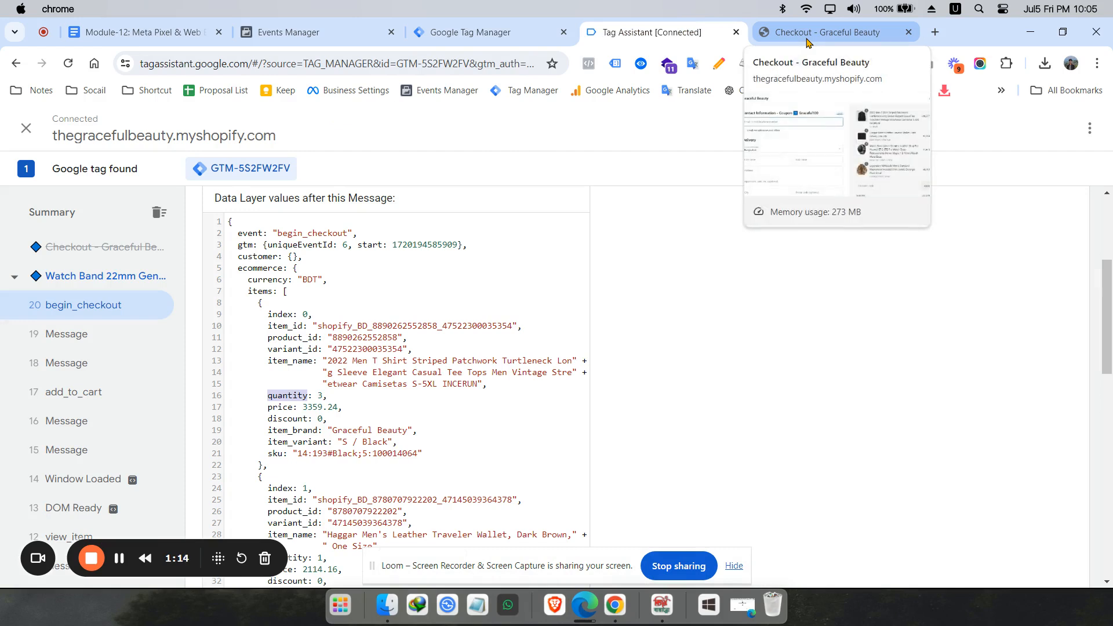
{"action": "left_click", "coordinate": [299, 366]}
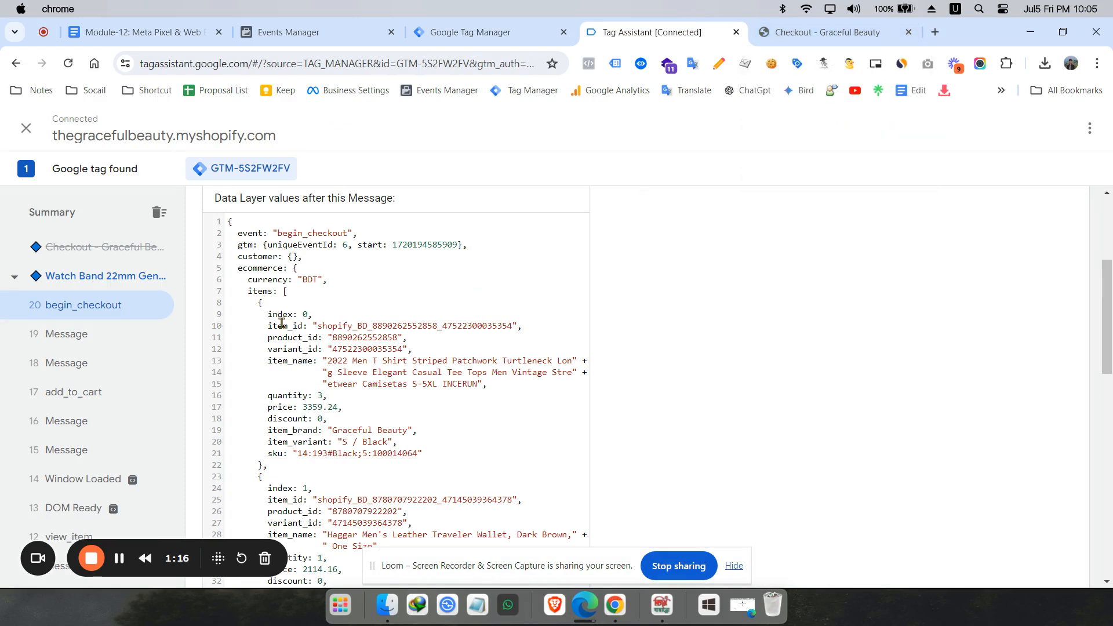
{"action": "left_click_drag", "start_coordinate": [233, 246], "coordinate": [307, 462]}
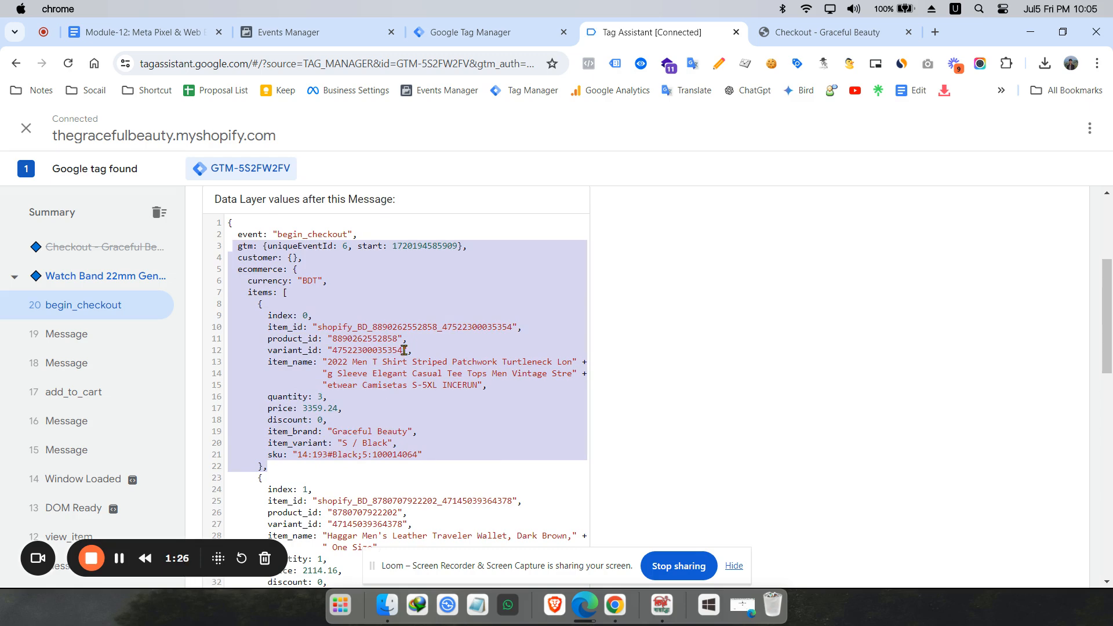
Step: Read the Initiate Checkout Event parameters in the Module-12 document and look over the Graceful Beauty checkout page
{"action": "left_click", "coordinate": [154, 39]}
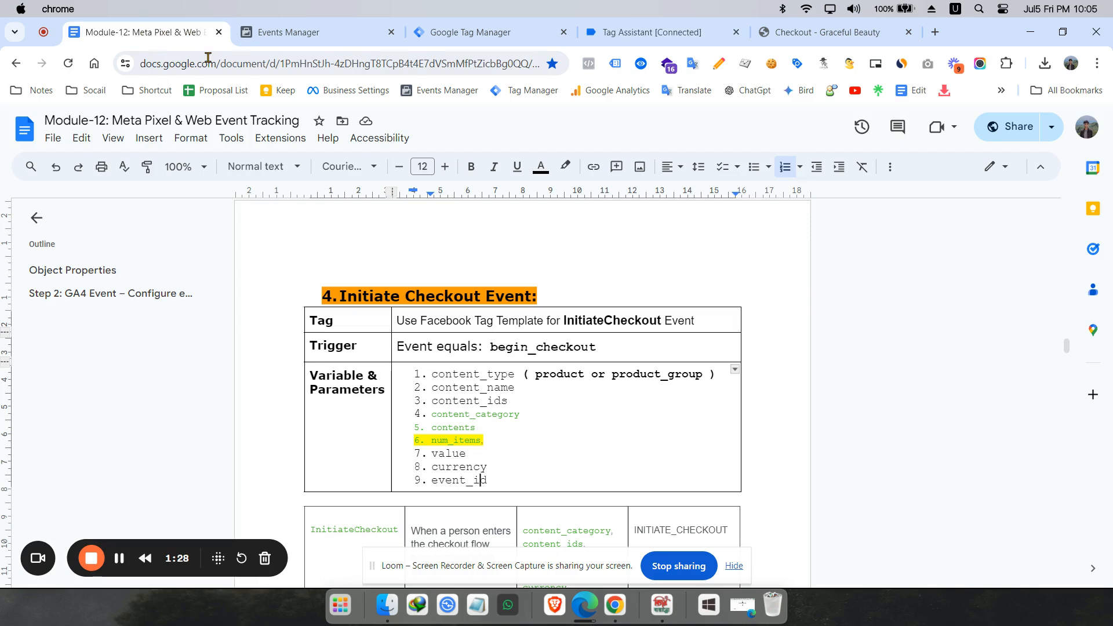
{"action": "scroll", "coordinate": [467, 398], "scroll_direction": "down", "scroll_amount": 2}
{"action": "scroll", "coordinate": [511, 290], "scroll_direction": "up", "scroll_amount": 1}
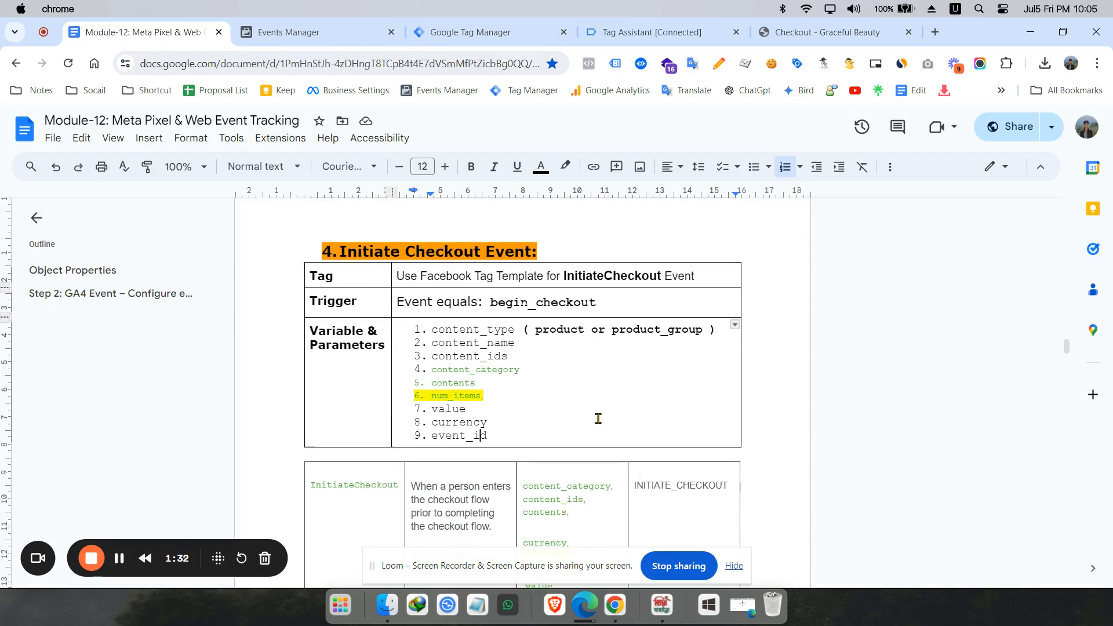
{"action": "scroll", "coordinate": [598, 418], "scroll_direction": "down", "scroll_amount": 4}
{"action": "scroll", "coordinate": [493, 331], "scroll_direction": "up", "scroll_amount": 1}
{"action": "left_click_drag", "start_coordinate": [312, 289], "coordinate": [706, 353]}
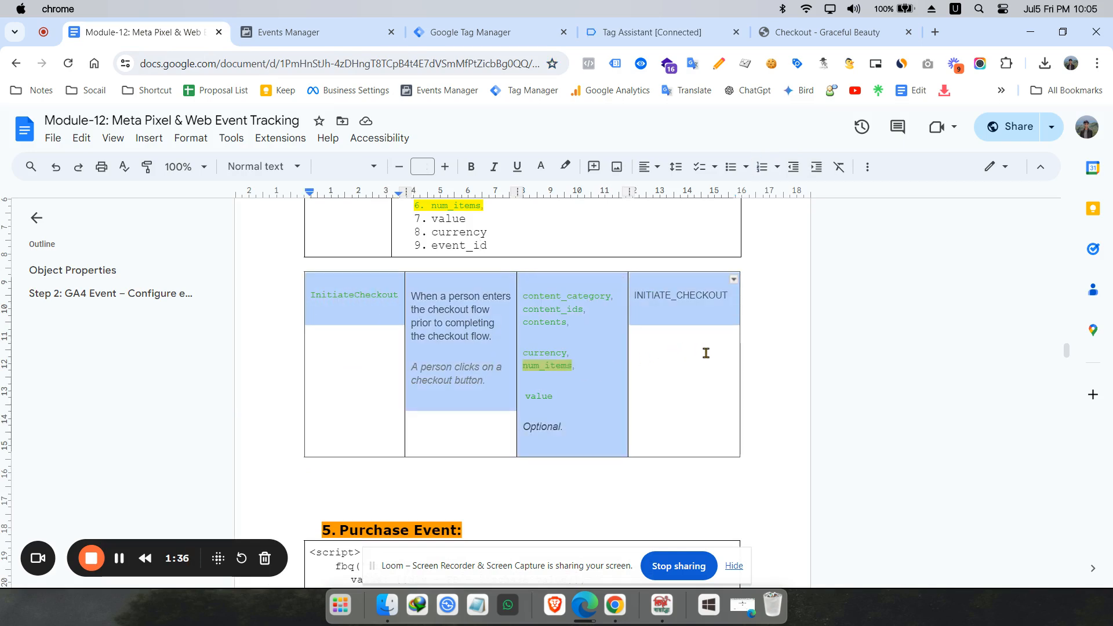
{"action": "left_click", "coordinate": [707, 353]}
{"action": "scroll", "coordinate": [574, 313], "scroll_direction": "up", "scroll_amount": 3}
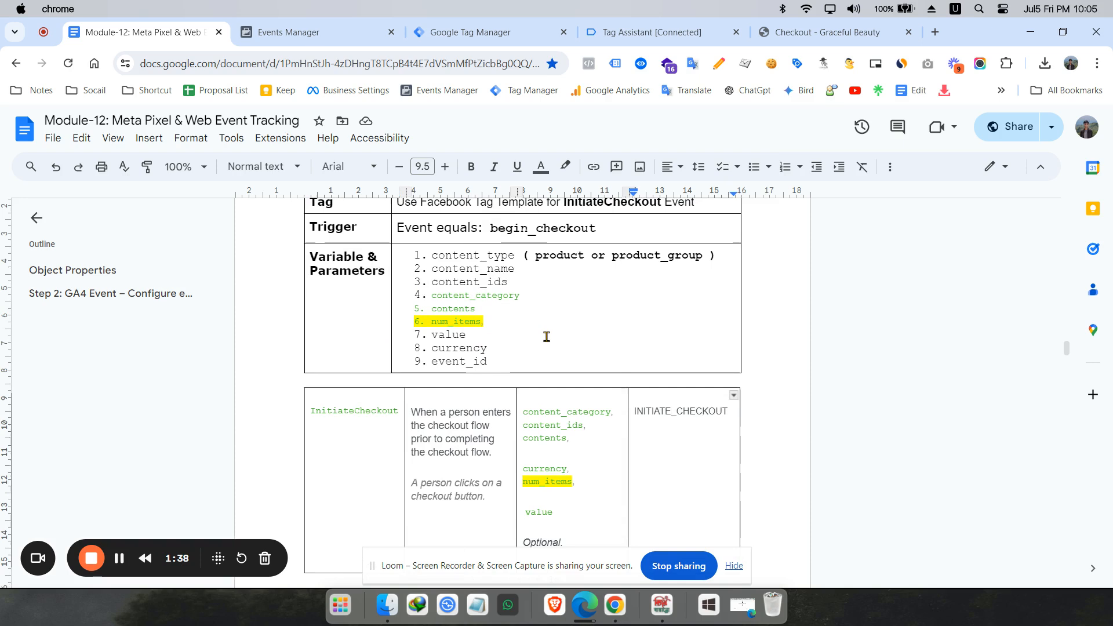
{"action": "left_click", "coordinate": [464, 283]}
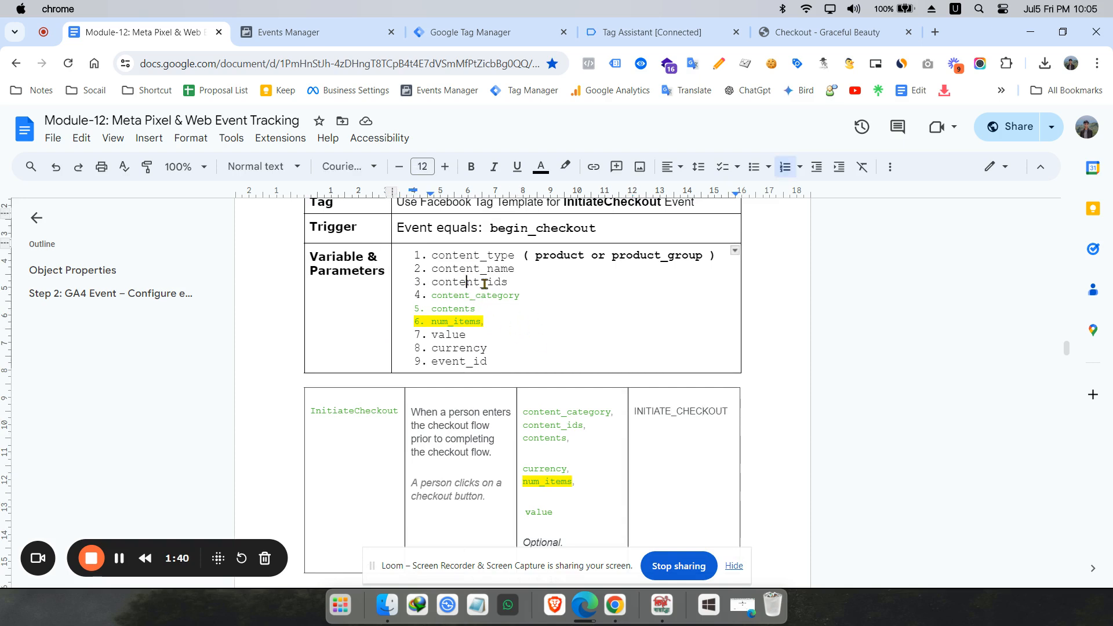
{"action": "left_click", "coordinate": [467, 336]}
{"action": "scroll", "coordinate": [487, 313], "scroll_direction": "down", "scroll_amount": 1}
{"action": "scroll", "coordinate": [467, 258], "scroll_direction": "up", "scroll_amount": 1}
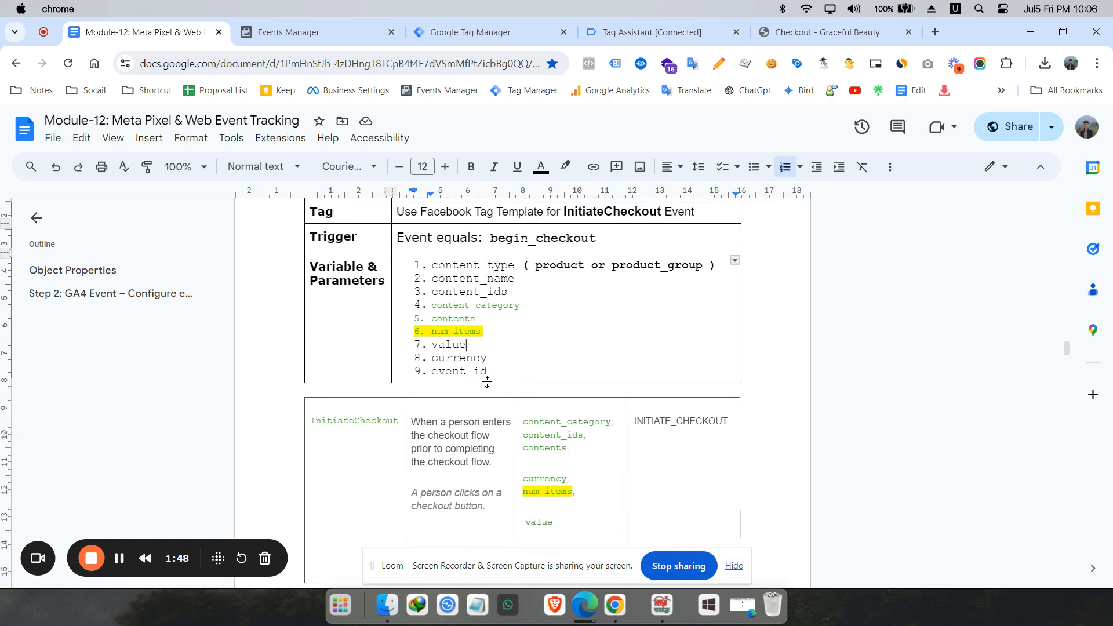
{"action": "left_click", "coordinate": [820, 35]}
{"action": "scroll", "coordinate": [325, 296], "scroll_direction": "down", "scroll_amount": 15}
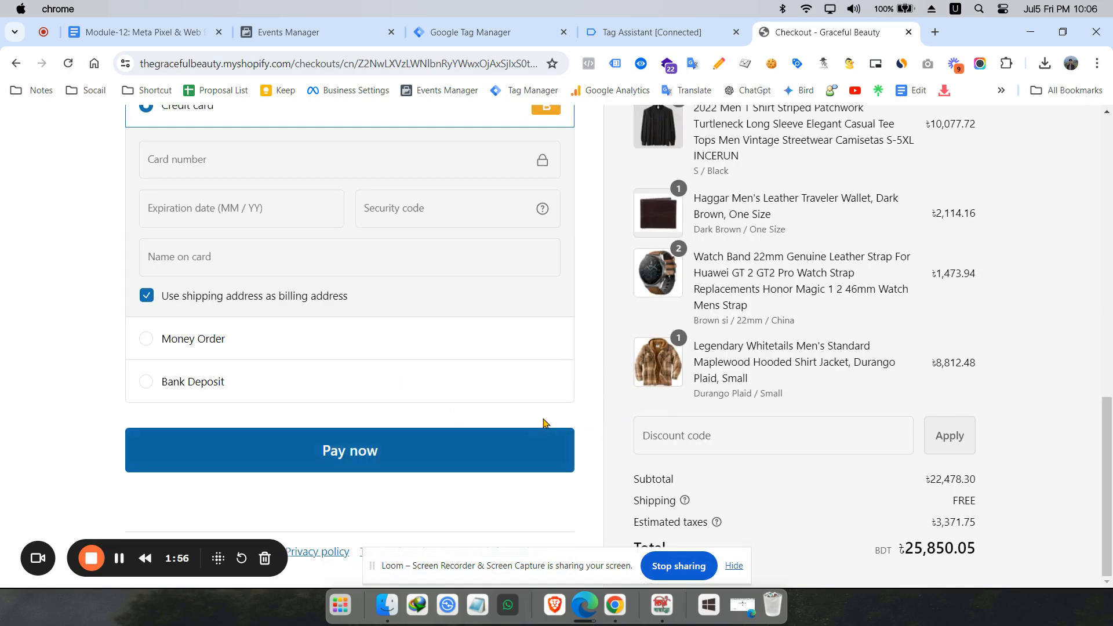
Step: Copy the event name begin_checkout from the data layer values in Tag Assistant
{"action": "left_click", "coordinate": [673, 33]}
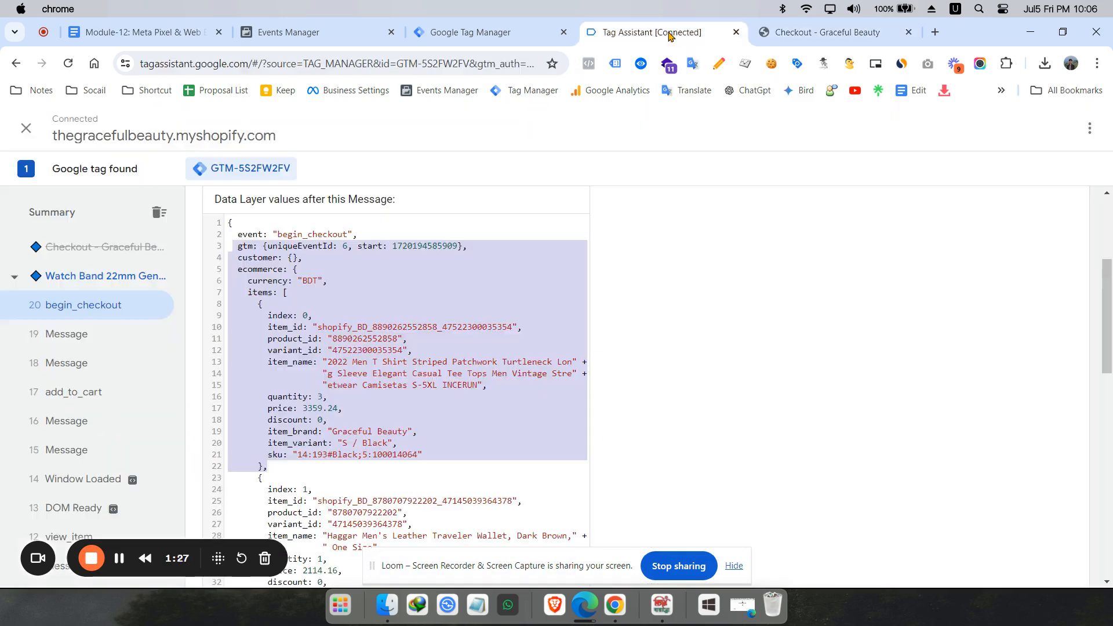
{"action": "scroll", "coordinate": [335, 349], "scroll_direction": "up", "scroll_amount": 4}
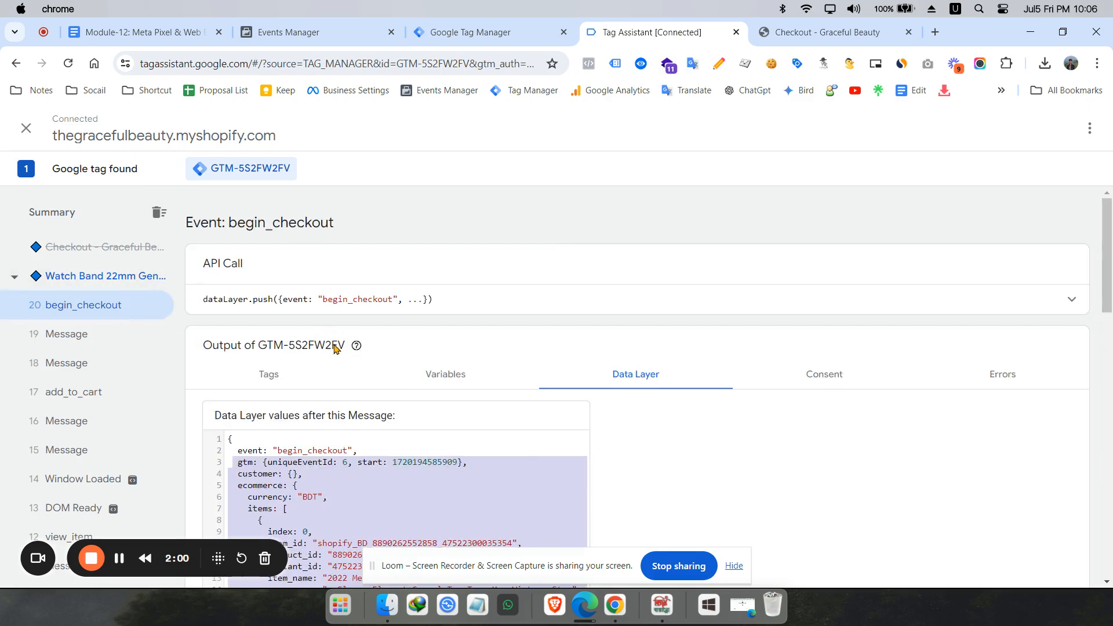
{"action": "left_click", "coordinate": [273, 451]}
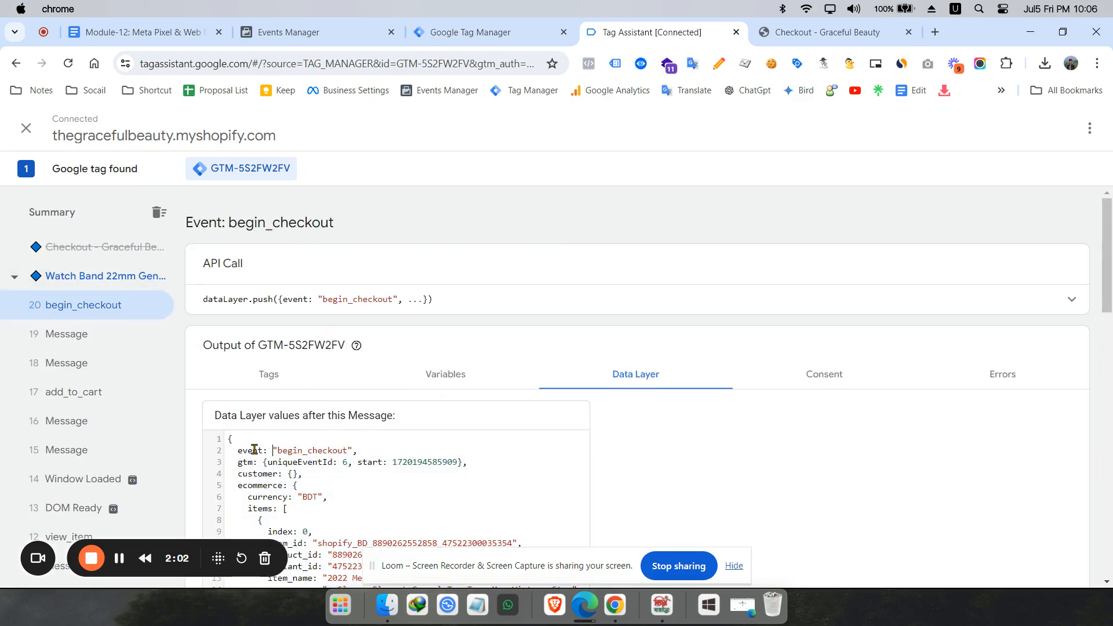
{"action": "scroll", "coordinate": [254, 450], "scroll_direction": "up", "scroll_amount": 5}
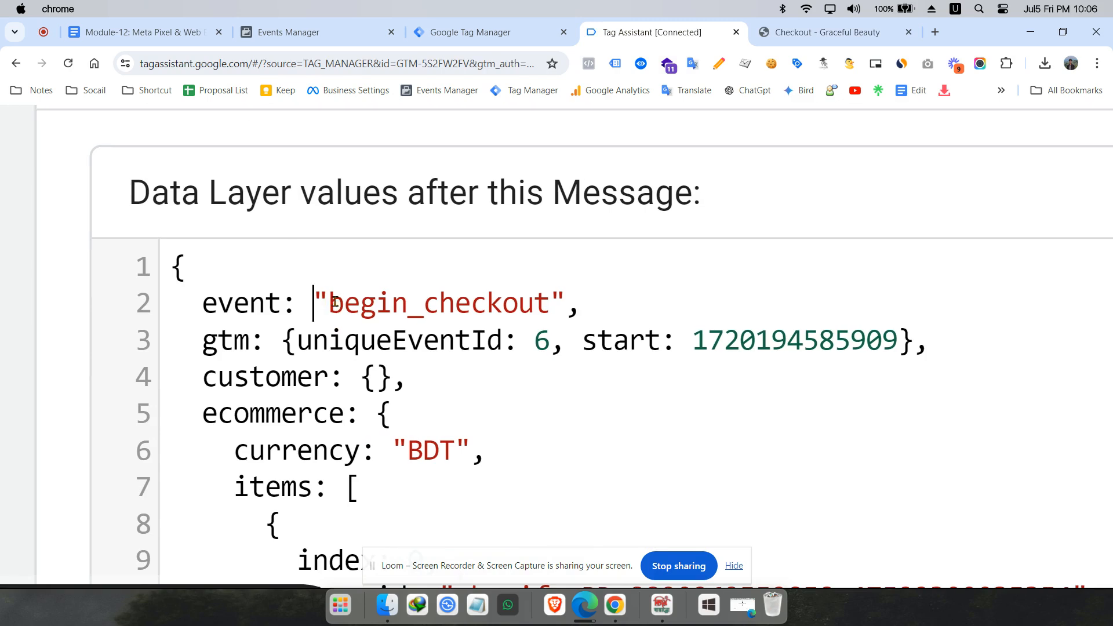
{"action": "left_click_drag", "start_coordinate": [328, 302], "coordinate": [547, 304]}
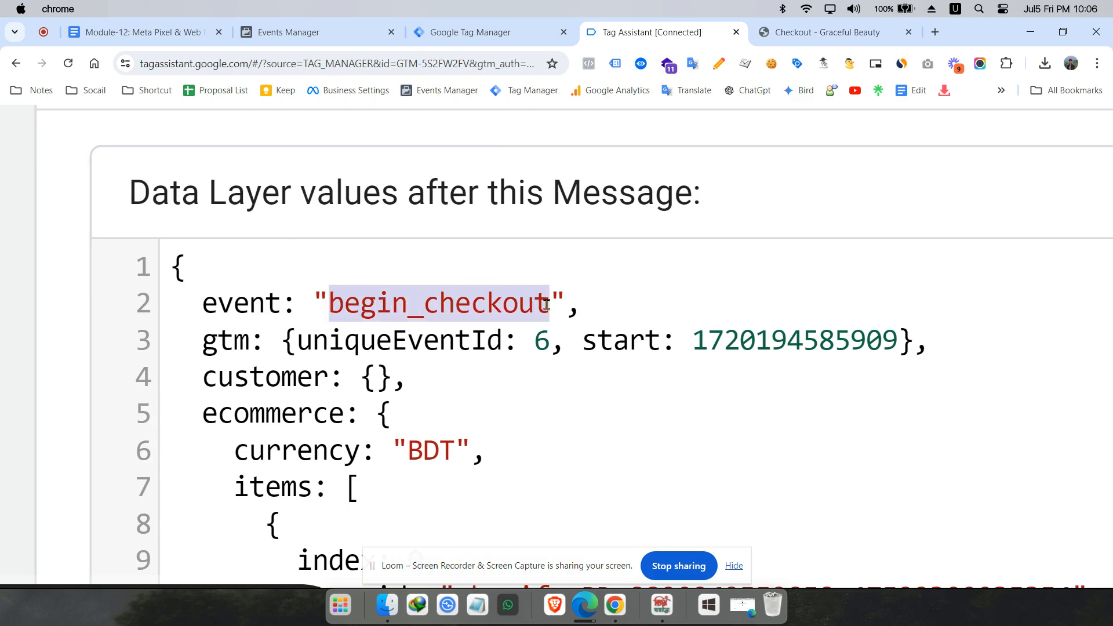
{"action": "right_click", "coordinate": [468, 311]}
{"action": "left_click", "coordinate": [530, 319]}
Step: Start a new trigger in Google Tag Manager and choose Custom Event as its type
{"action": "left_click", "coordinate": [487, 44]}
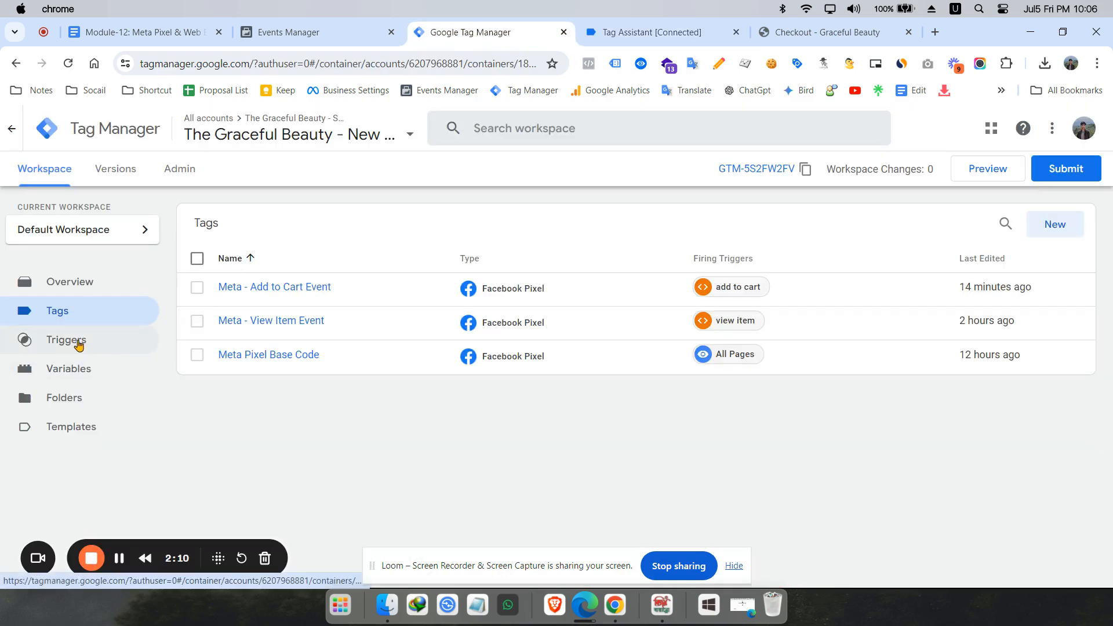
{"action": "scroll", "coordinate": [58, 358], "scroll_direction": "up", "scroll_amount": 5}
{"action": "left_click", "coordinate": [59, 351]}
{"action": "scroll", "coordinate": [99, 330], "scroll_direction": "down", "scroll_amount": 5}
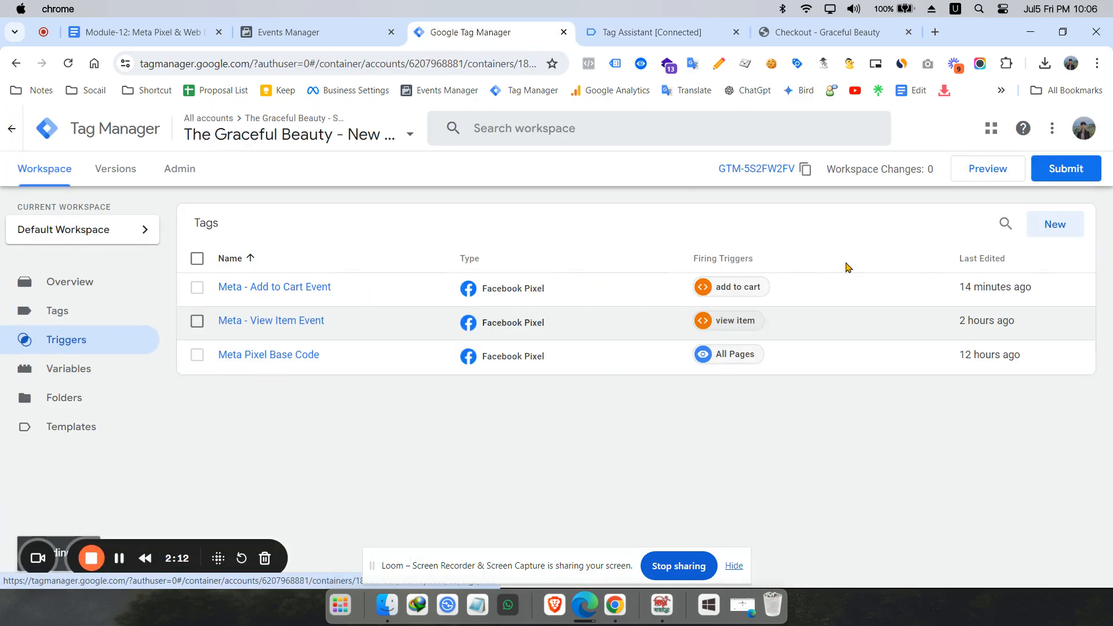
{"action": "scroll", "coordinate": [1052, 238], "scroll_direction": "up", "scroll_amount": 5}
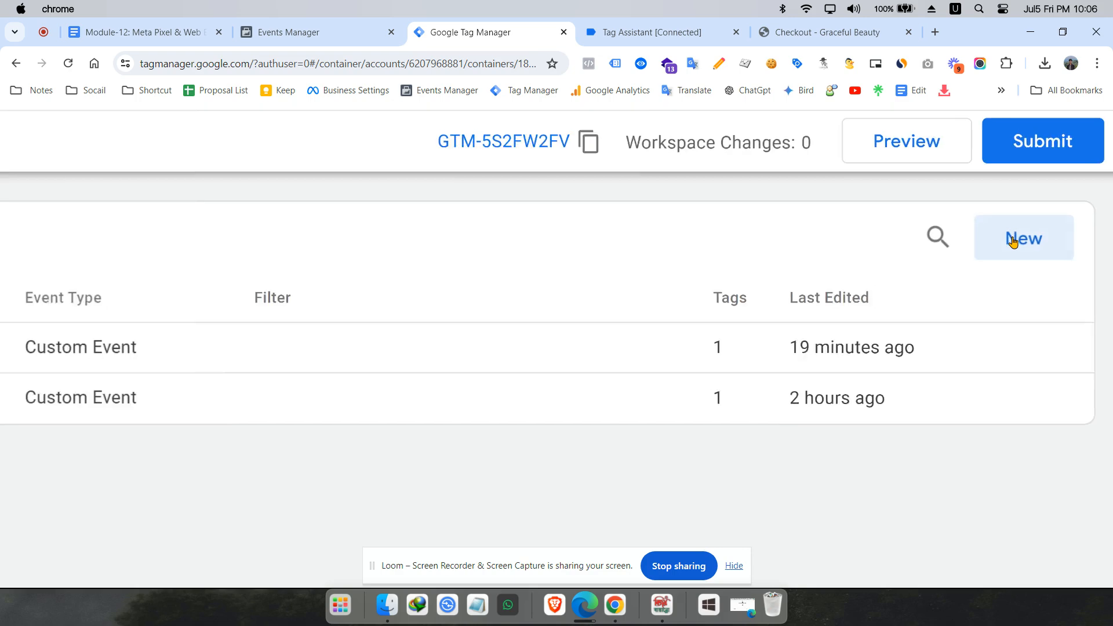
{"action": "left_click", "coordinate": [1013, 241]}
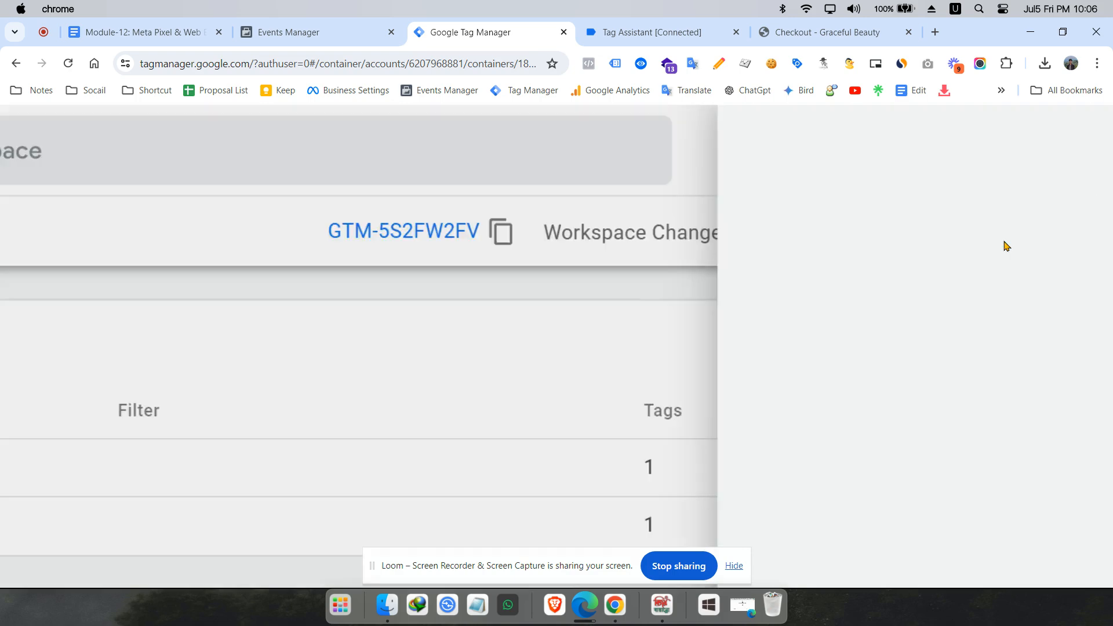
{"action": "left_click", "coordinate": [588, 299]}
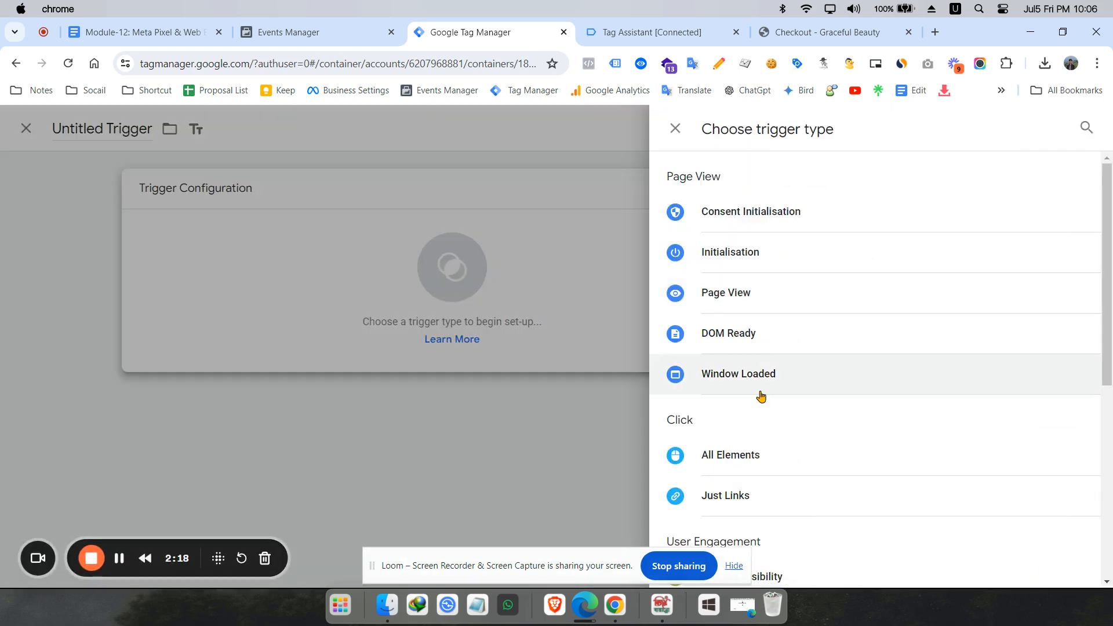
{"action": "scroll", "coordinate": [759, 385], "scroll_direction": "down", "scroll_amount": 5}
{"action": "scroll", "coordinate": [742, 434], "scroll_direction": "down", "scroll_amount": 1}
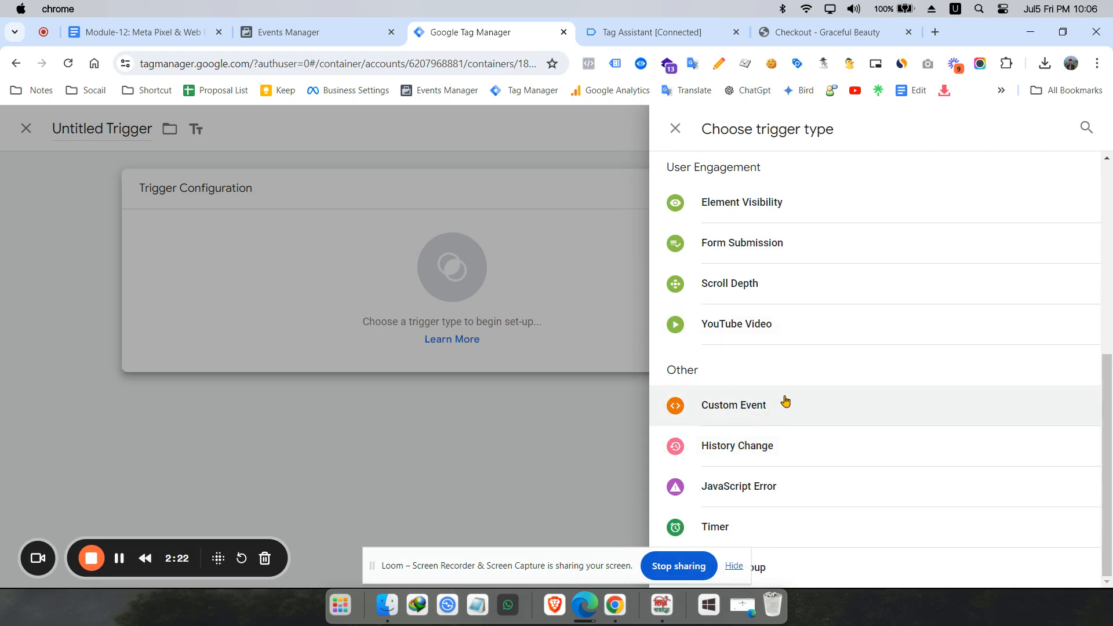
{"action": "scroll", "coordinate": [799, 444], "scroll_direction": "up", "scroll_amount": 6}
{"action": "scroll", "coordinate": [735, 390], "scroll_direction": "down", "scroll_amount": 5}
{"action": "left_click", "coordinate": [771, 411]}
Step: Enter begin_checkout as the event name of the new trigger
{"action": "left_click", "coordinate": [444, 334]}
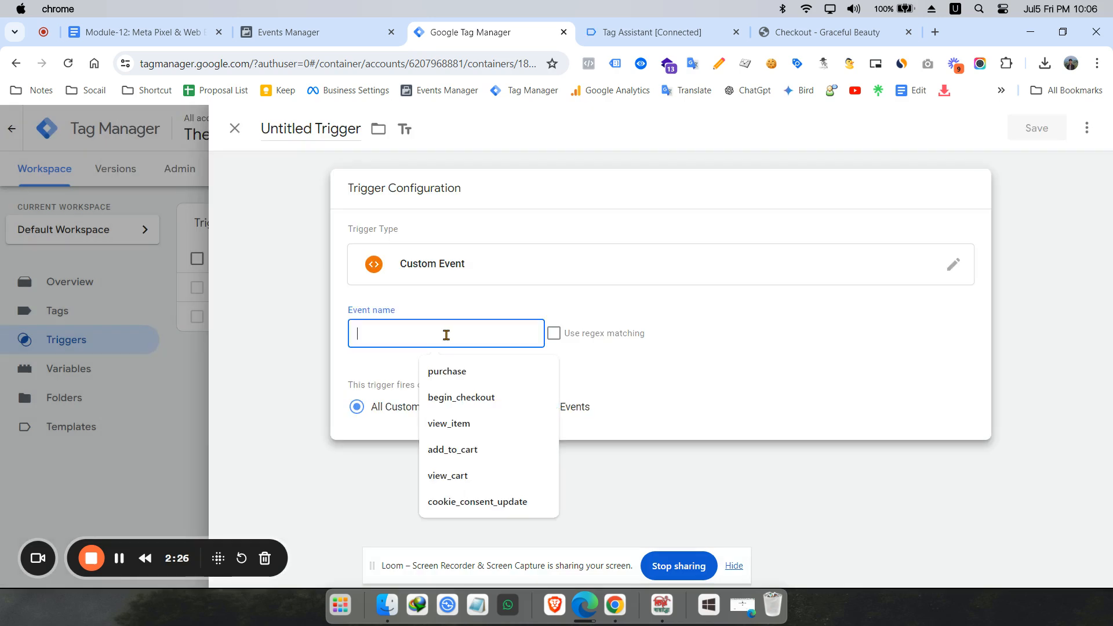
{"action": "key", "text": "super+v"}
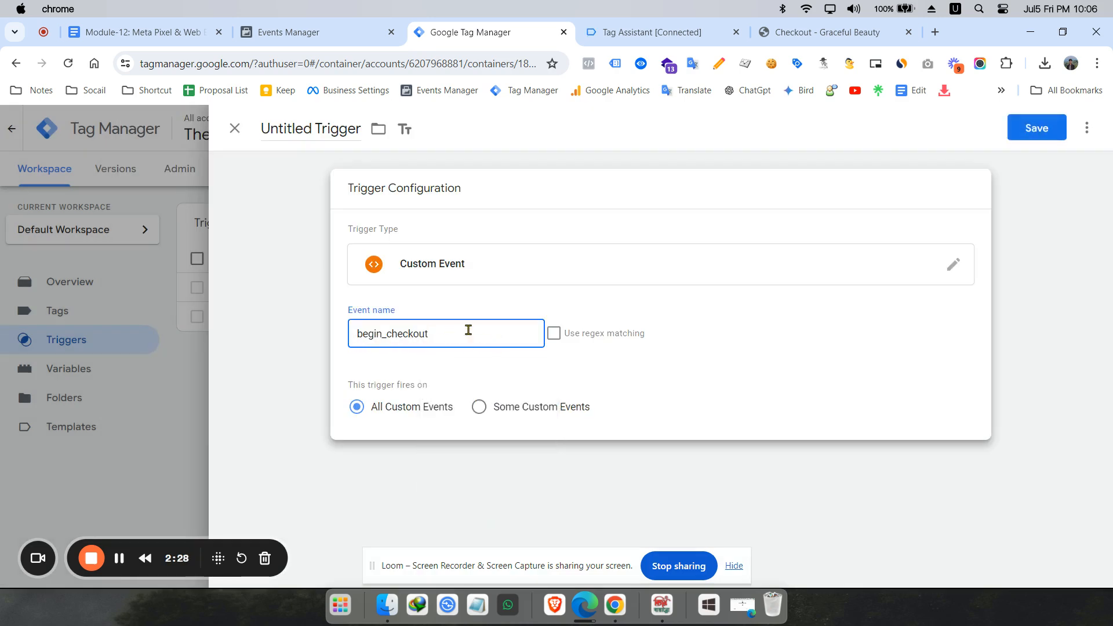
{"action": "left_click", "coordinate": [470, 309]}
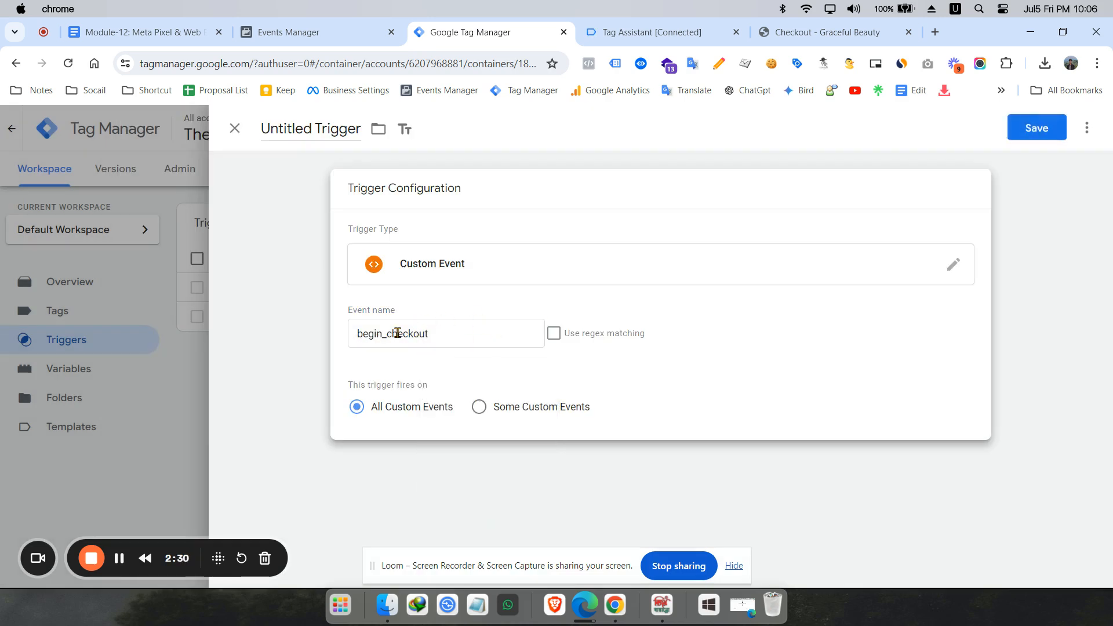
{"action": "scroll", "coordinate": [397, 334], "scroll_direction": "up", "scroll_amount": 5}
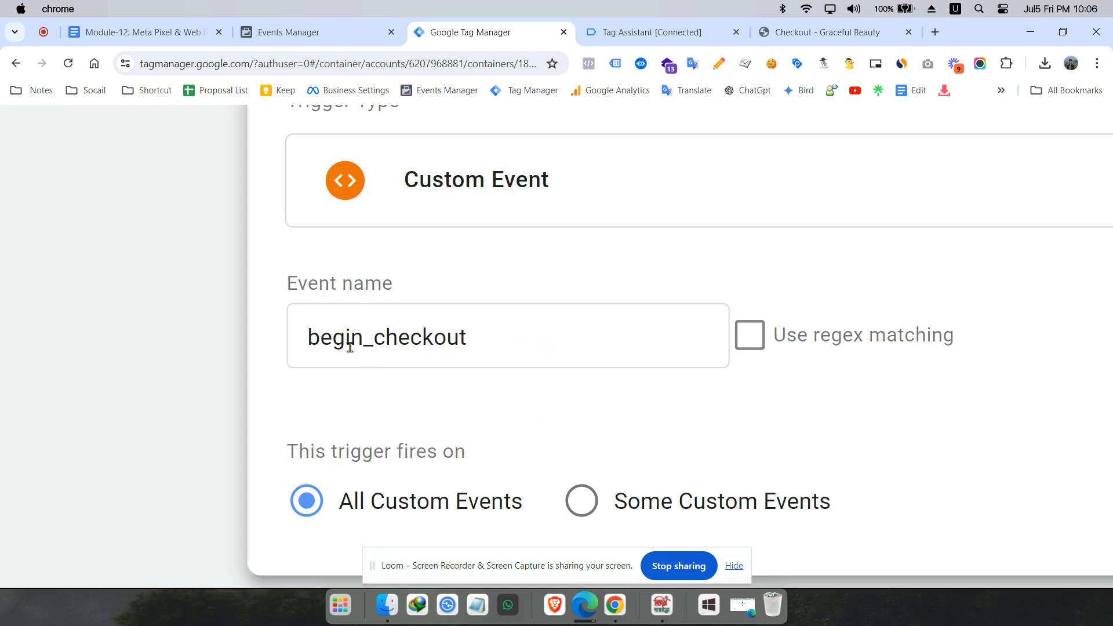
Step: Check the trigger's event name against the Tag Assistant data layer, name the trigger "begin checkout" and save it
{"action": "left_click", "coordinate": [777, 33]}
{"action": "left_click", "coordinate": [644, 32]}
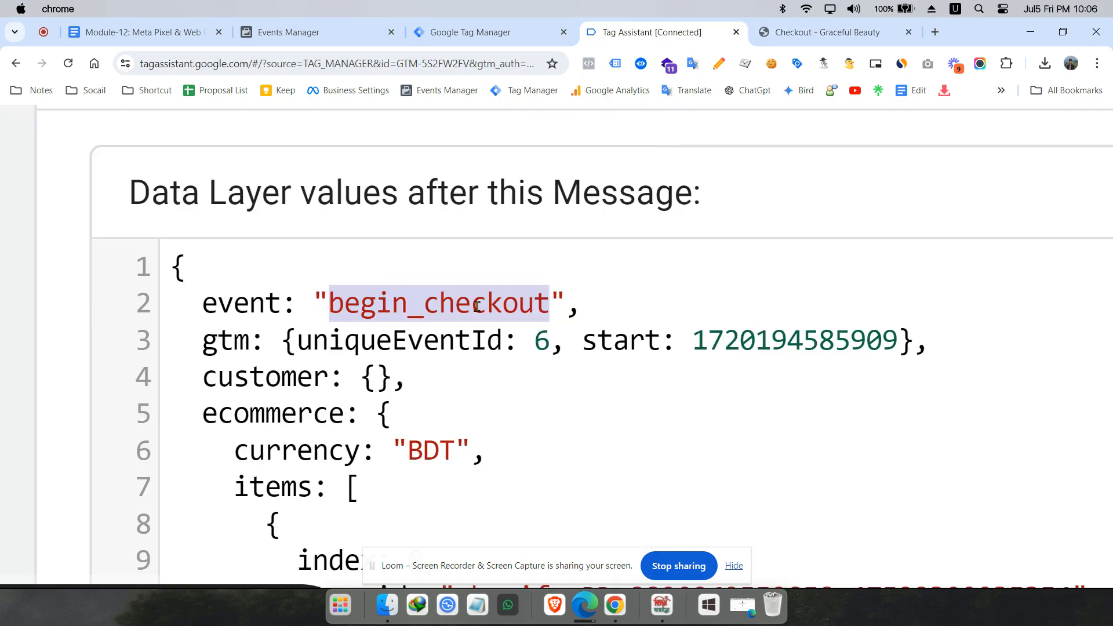
{"action": "left_click", "coordinate": [470, 32]}
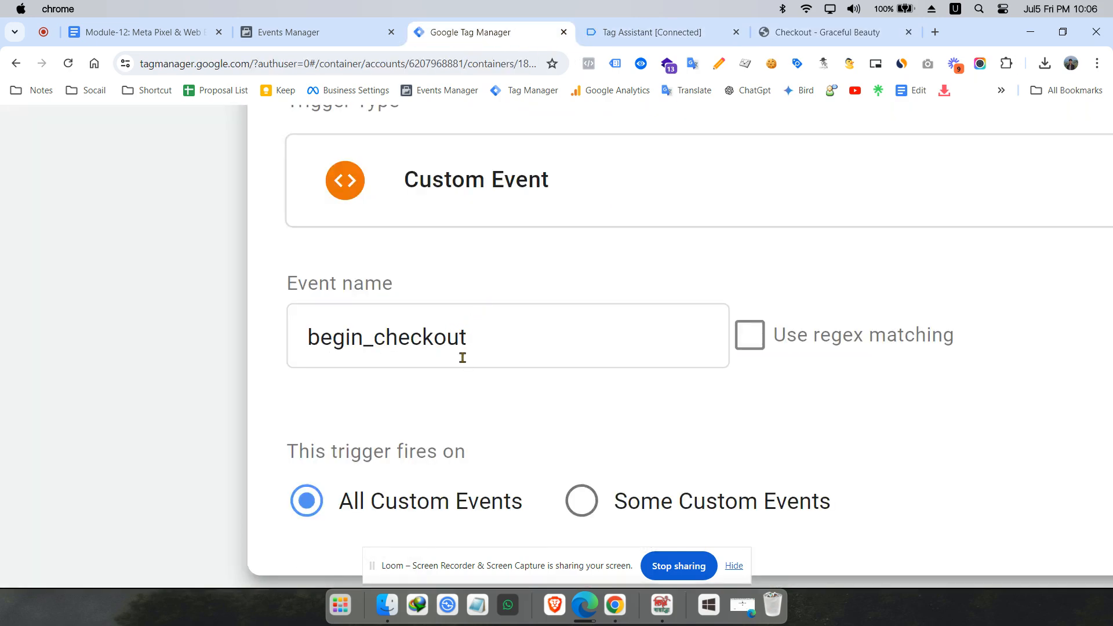
{"action": "scroll", "coordinate": [505, 344], "scroll_direction": "down", "scroll_amount": 5}
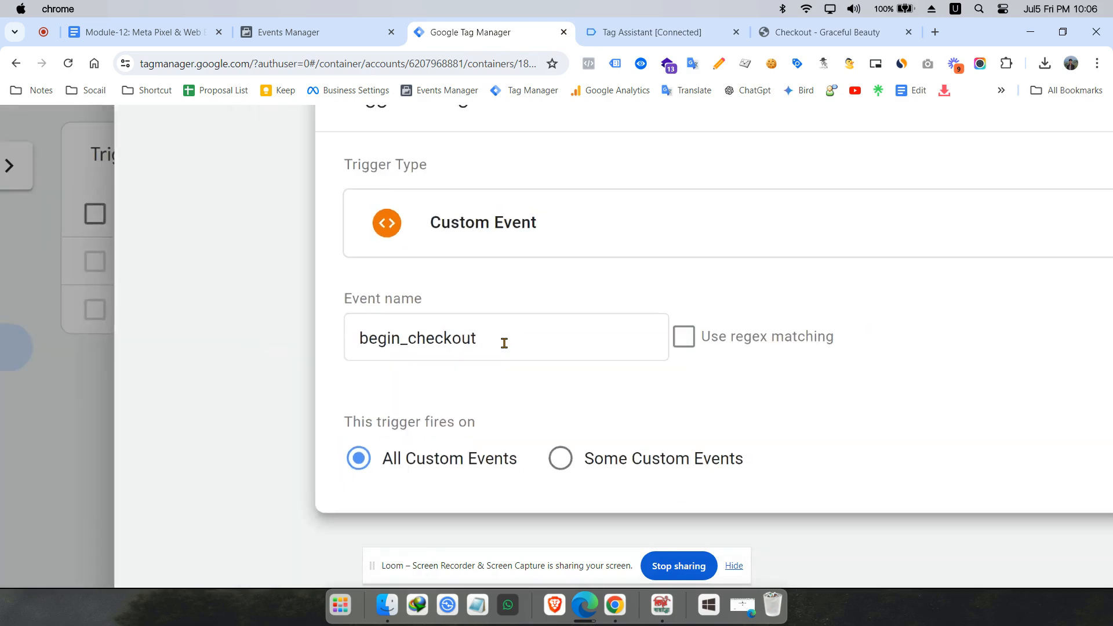
{"action": "left_click", "coordinate": [290, 140]}
{"action": "double_click", "coordinate": [290, 140]}
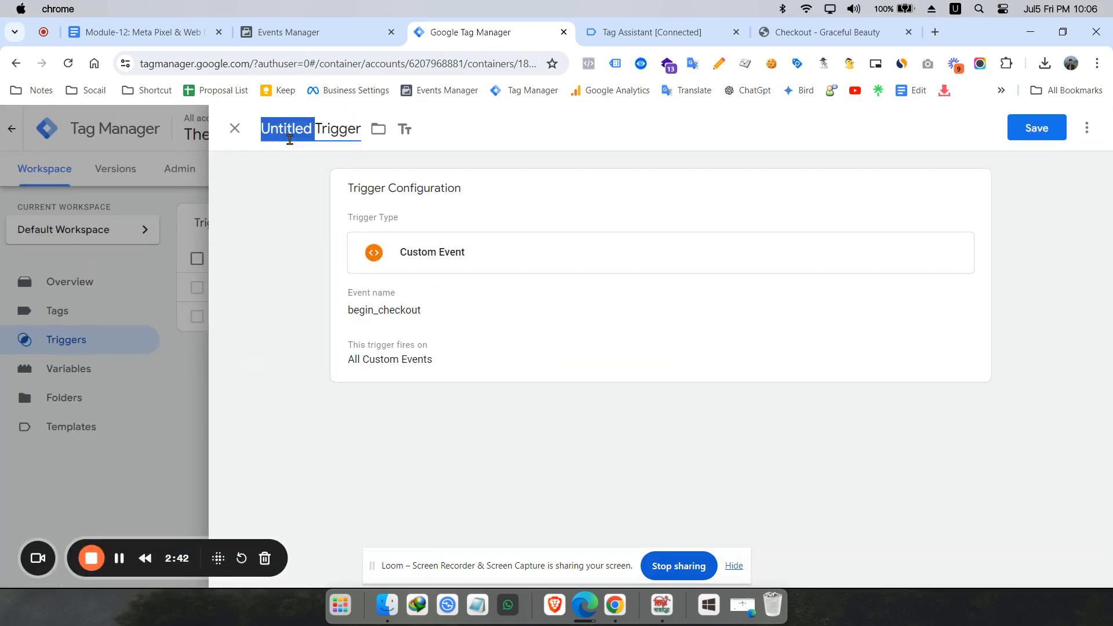
{"action": "triple_click", "coordinate": [312, 133]}
{"action": "key", "text": "ctrl+v"}
{"action": "left_click", "coordinate": [312, 132]}
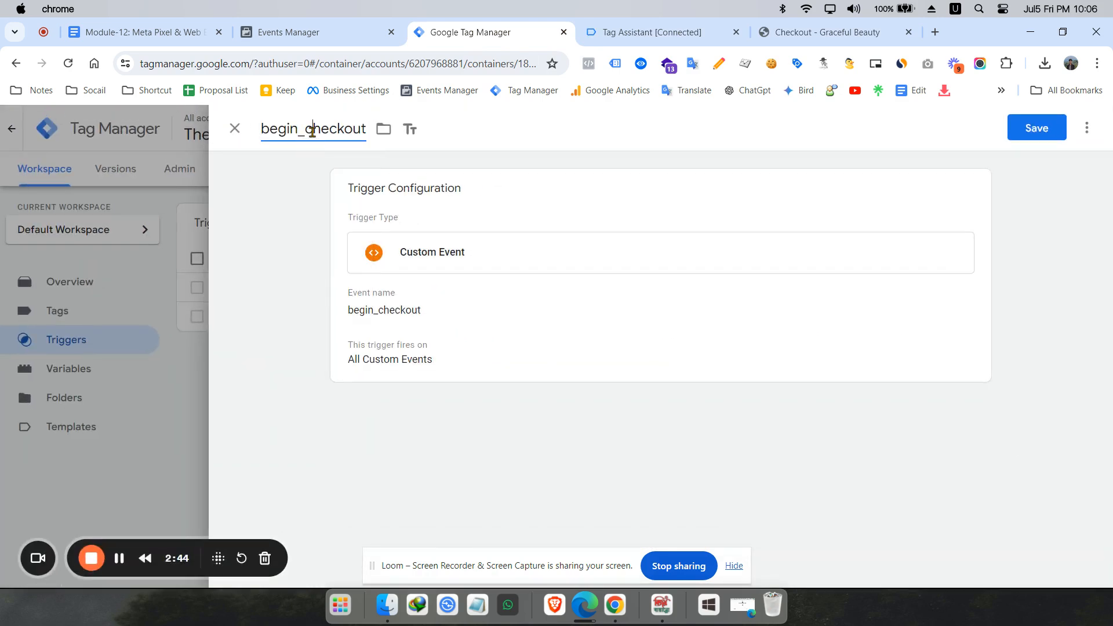
{"action": "key", "text": "BackSpace"}
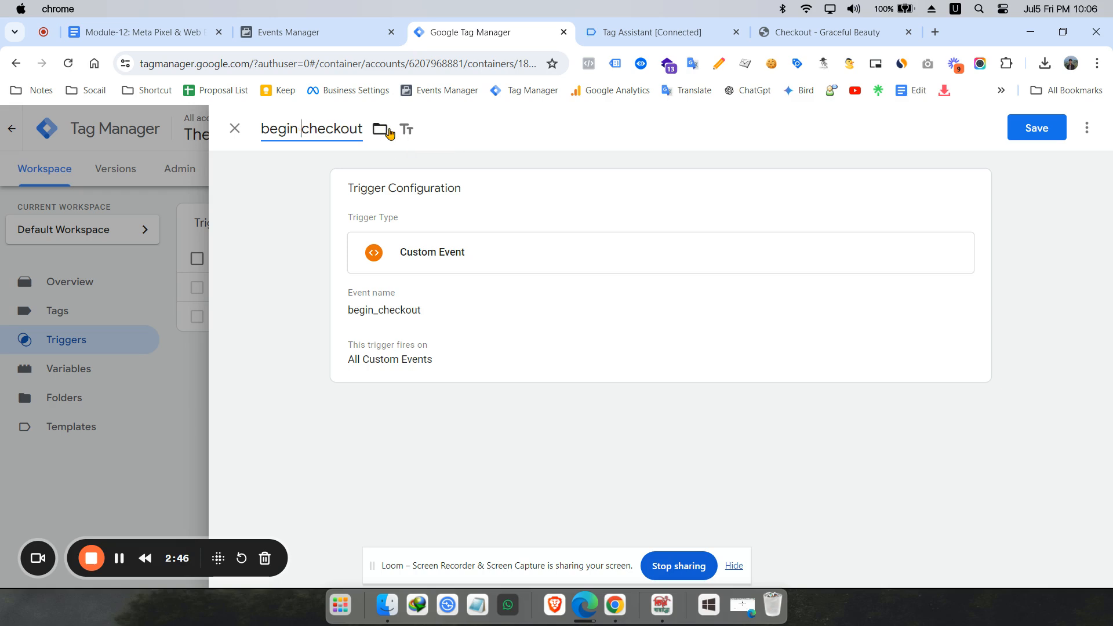
{"action": "left_click", "coordinate": [1035, 127]}
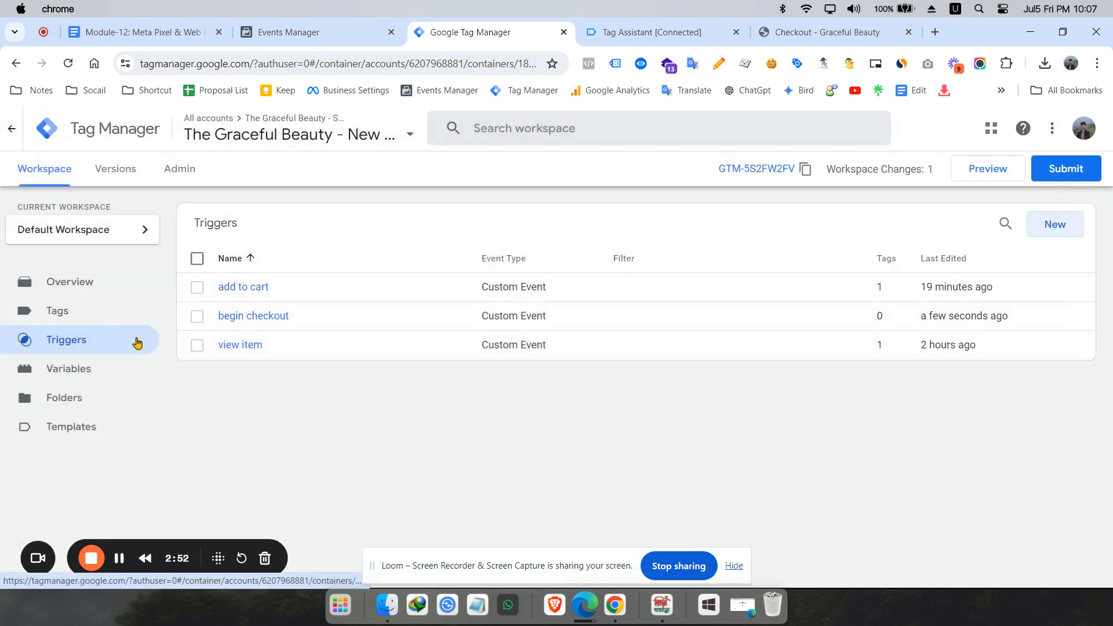
Step: Compare the Initiate Checkout parameters in the Module-12 document with the user-defined variables in Google Tag Manager
{"action": "left_click", "coordinate": [137, 33]}
{"action": "scroll", "coordinate": [406, 284], "scroll_direction": "up", "scroll_amount": 1}
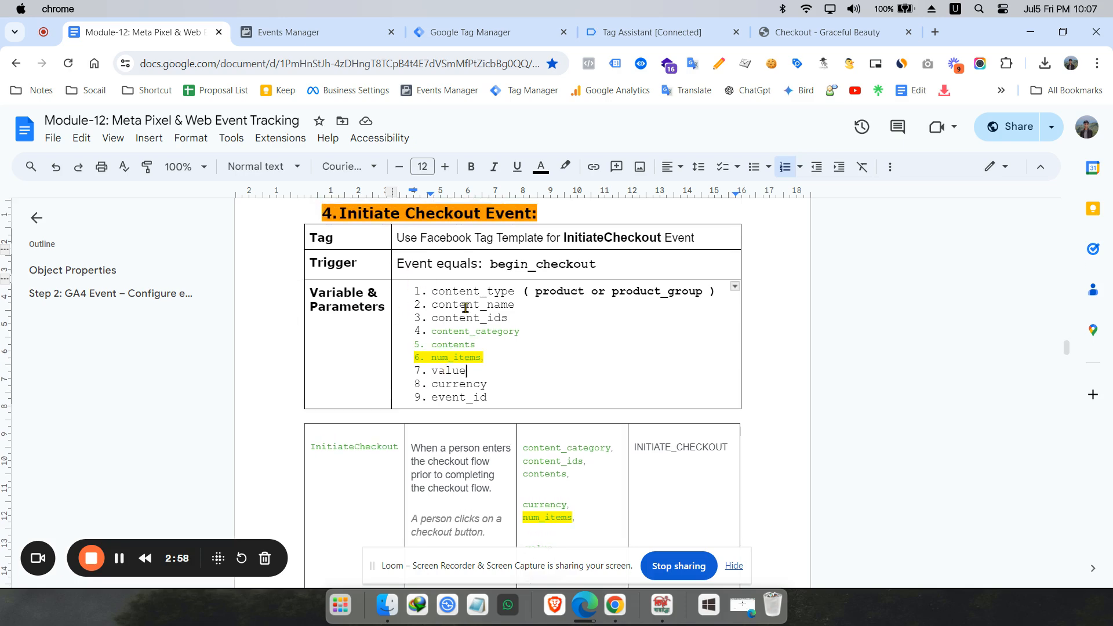
{"action": "left_click", "coordinate": [469, 33]}
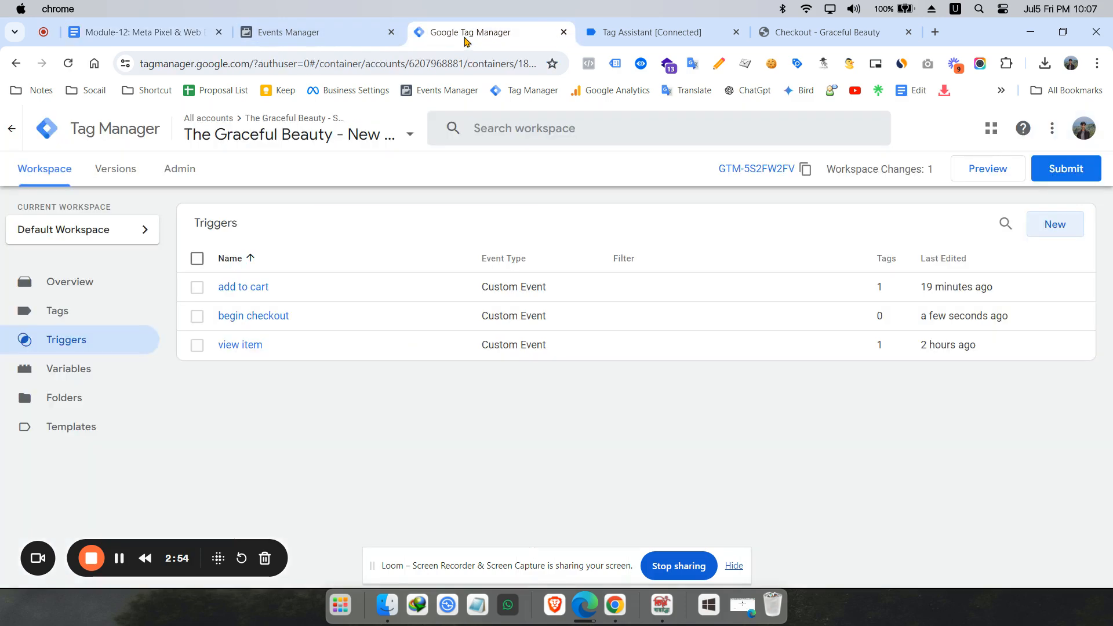
{"action": "left_click", "coordinate": [92, 374]}
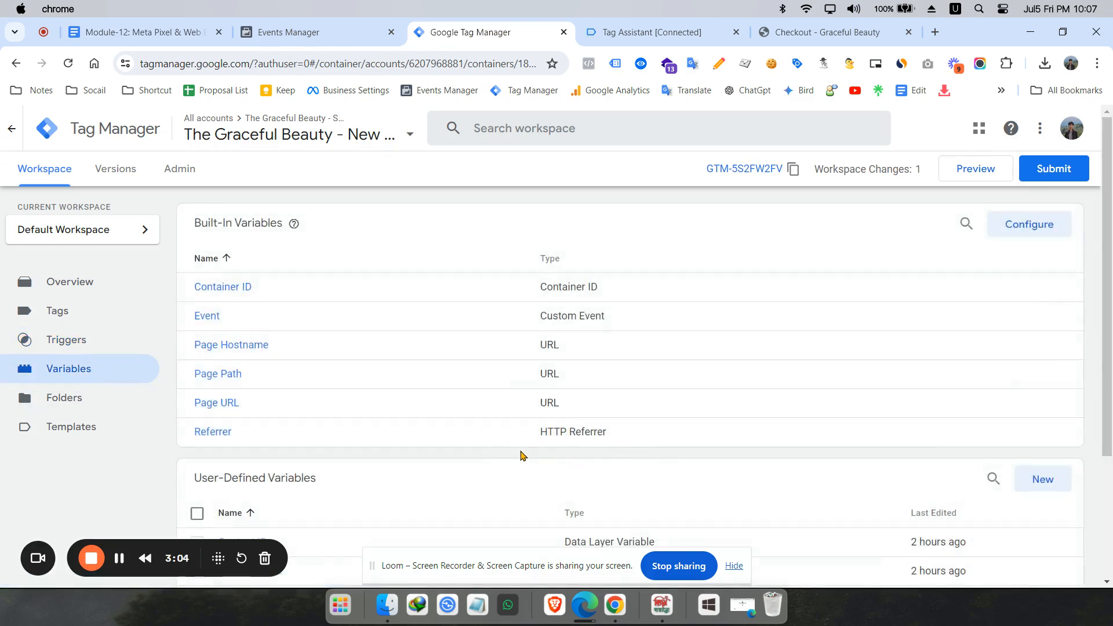
{"action": "scroll", "coordinate": [526, 457], "scroll_direction": "down", "scroll_amount": 3}
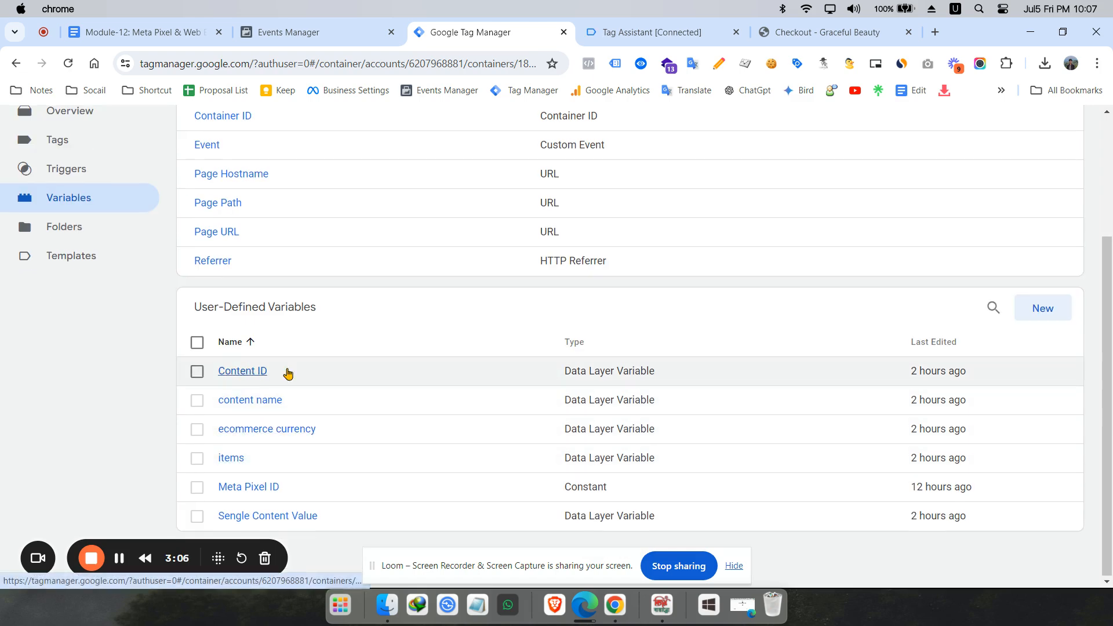
{"action": "left_click", "coordinate": [174, 33]}
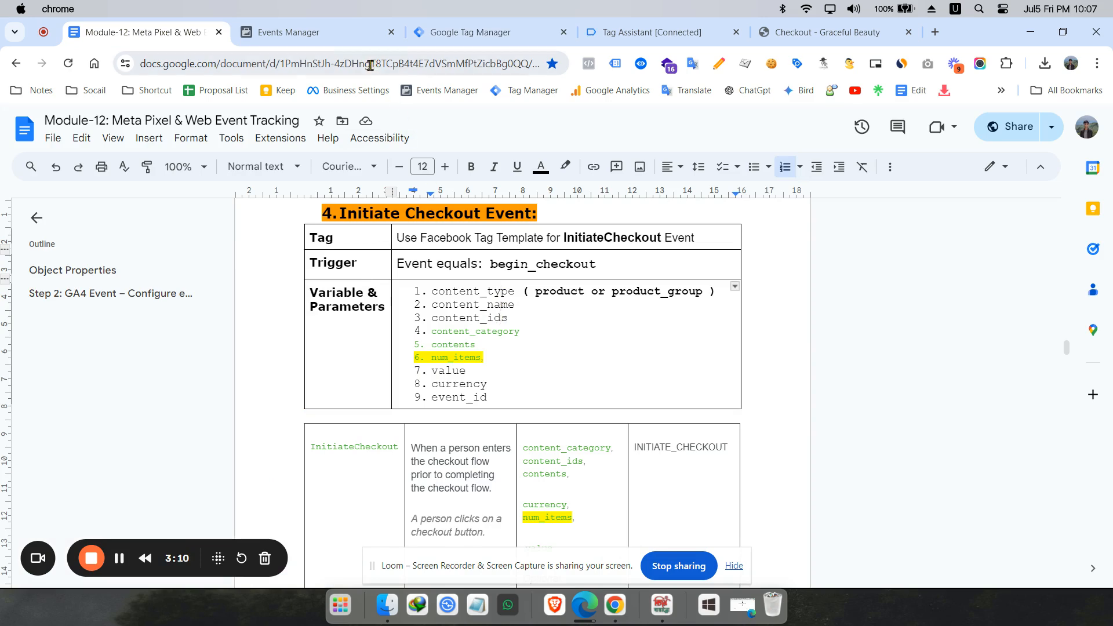
{"action": "left_click", "coordinate": [471, 32]}
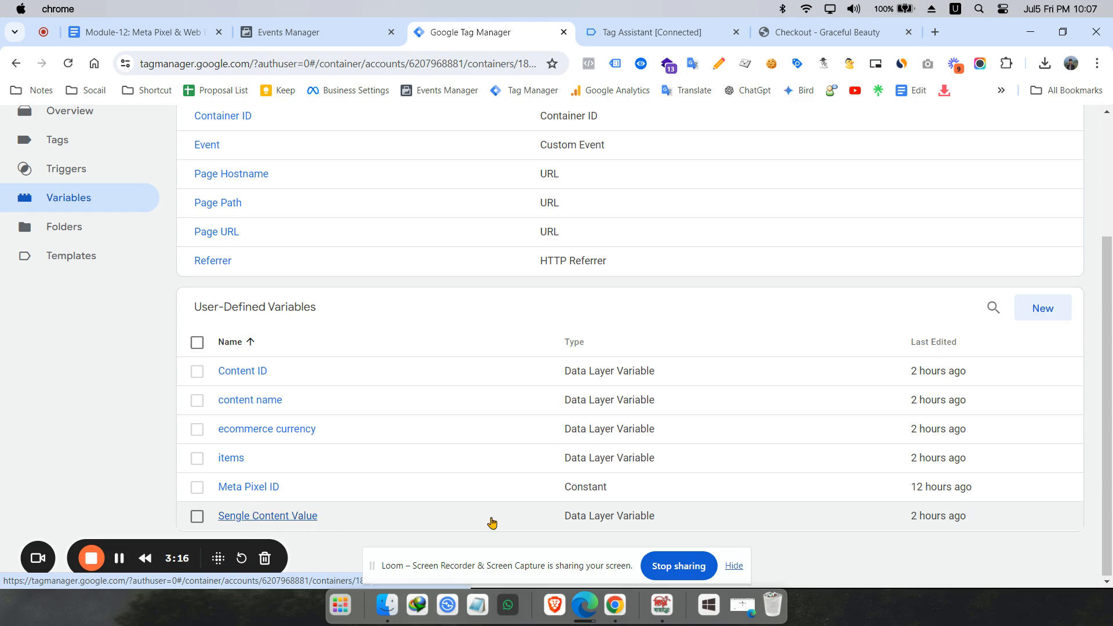
Step: Examine num_items in the Module-12 document, the product quantities on the Graceful Beauty checkout page, and the begin_checkout data layer in Tag Assistant
{"action": "left_click", "coordinate": [141, 33]}
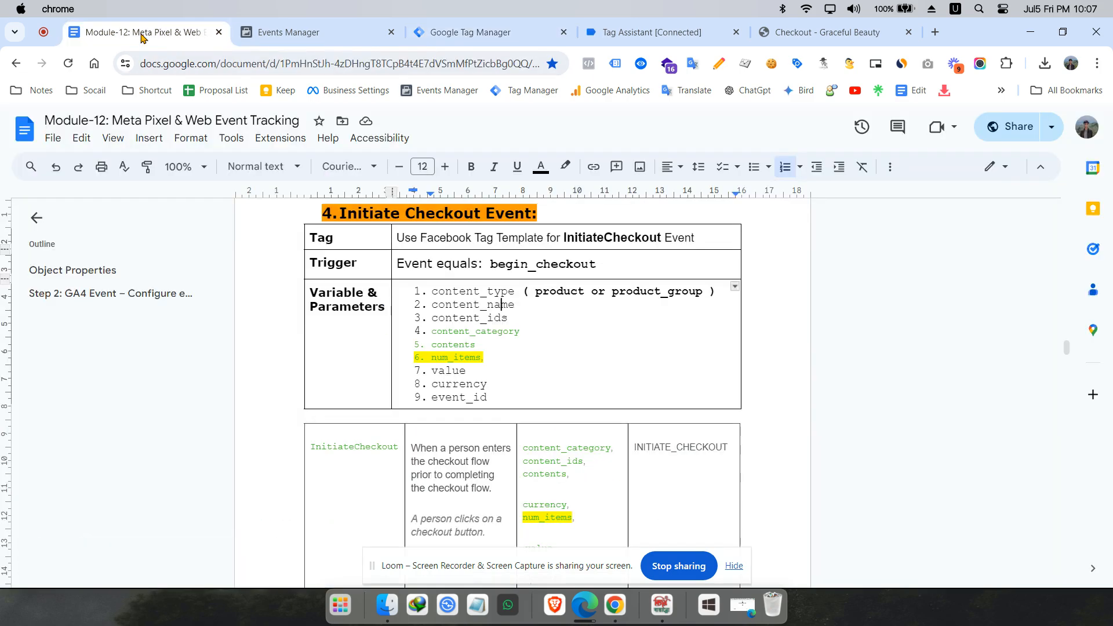
{"action": "scroll", "coordinate": [490, 329], "scroll_direction": "up", "scroll_amount": 5}
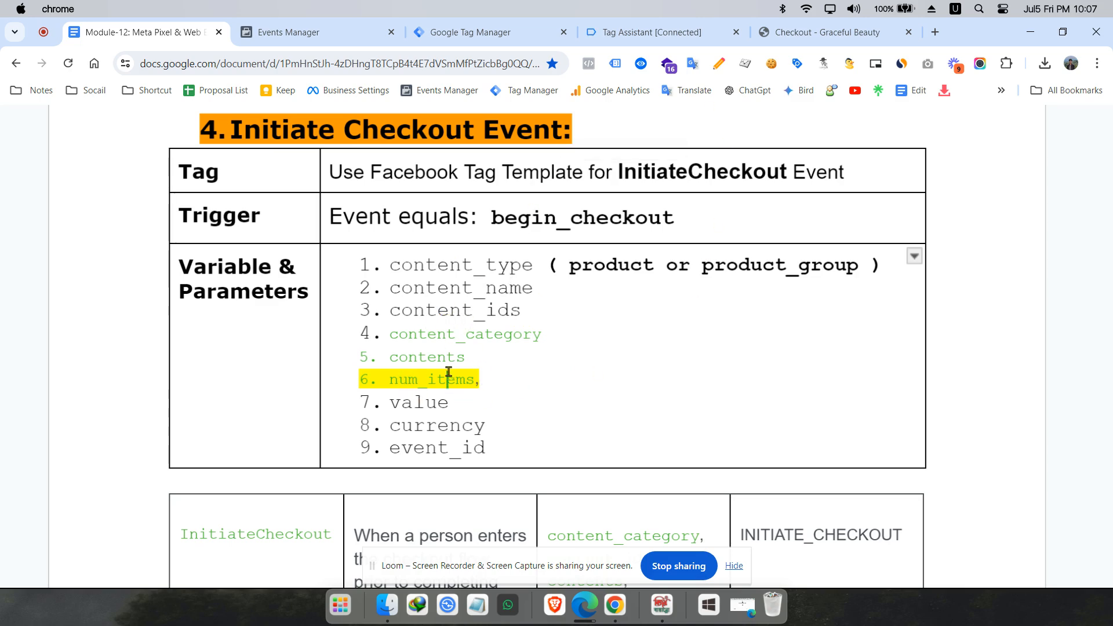
{"action": "left_click_drag", "start_coordinate": [399, 379], "coordinate": [475, 382]}
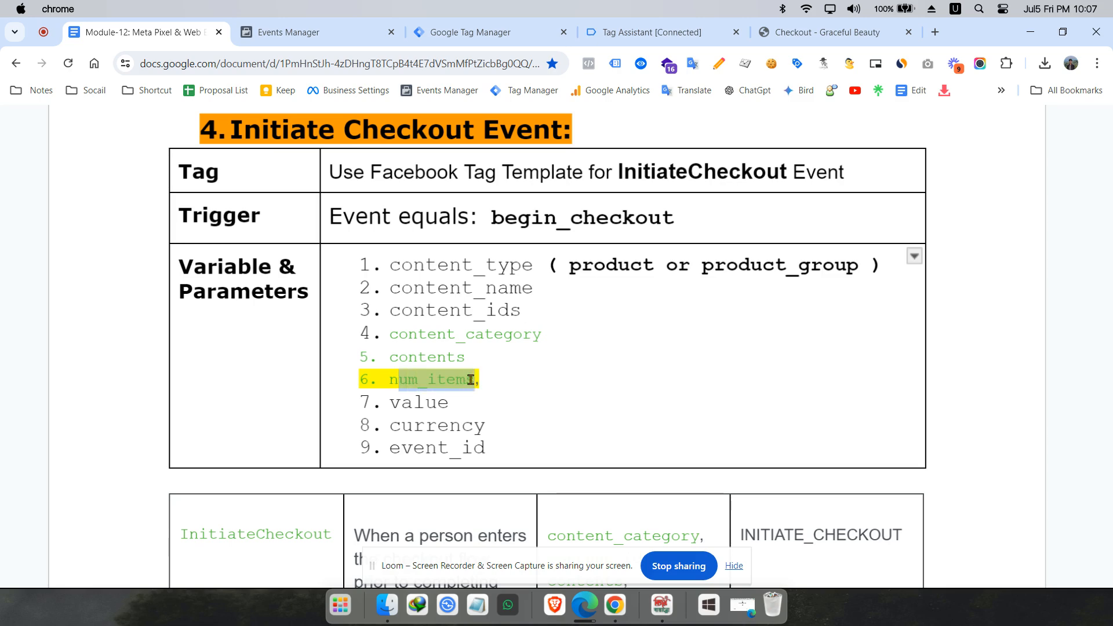
{"action": "left_click", "coordinate": [471, 380]}
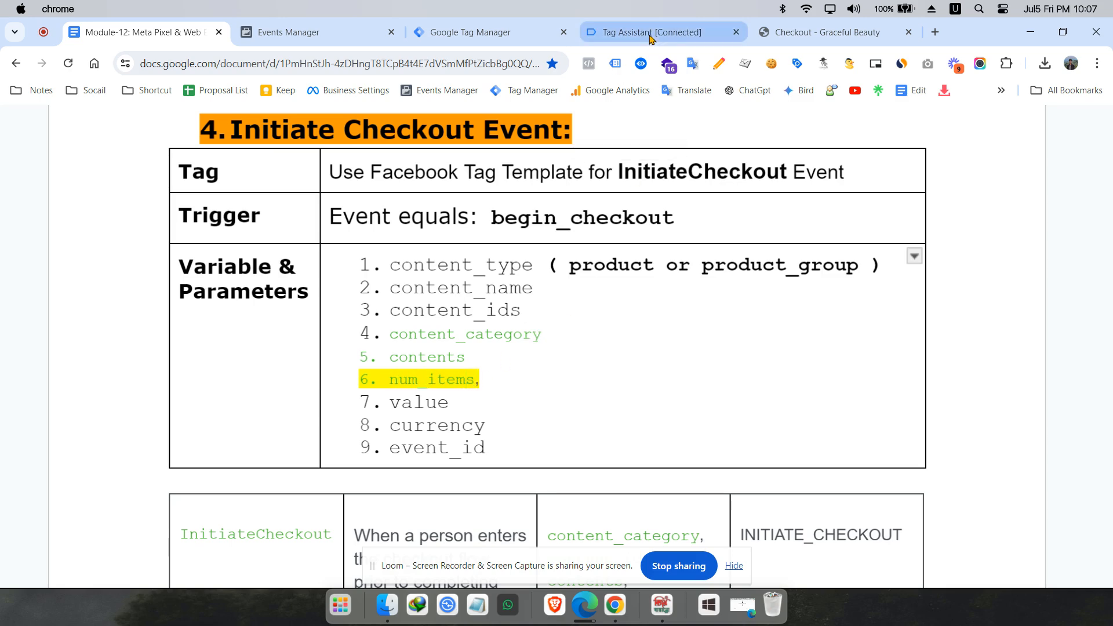
{"action": "left_click", "coordinate": [815, 32]}
{"action": "scroll", "coordinate": [512, 277], "scroll_direction": "up", "scroll_amount": 6}
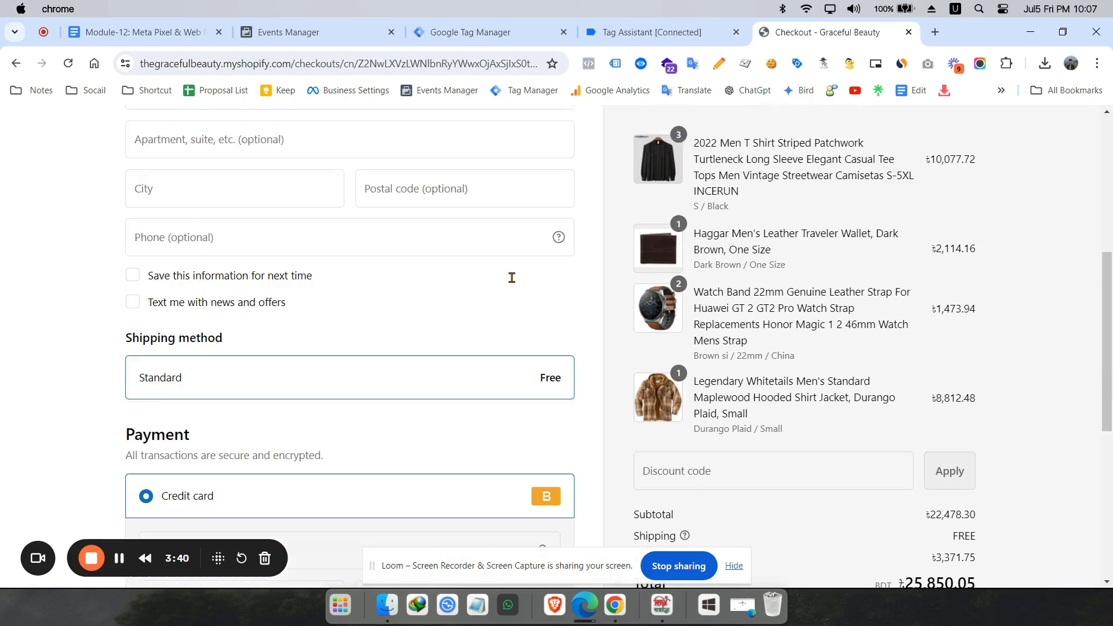
{"action": "scroll", "coordinate": [512, 277], "scroll_direction": "up", "scroll_amount": 6}
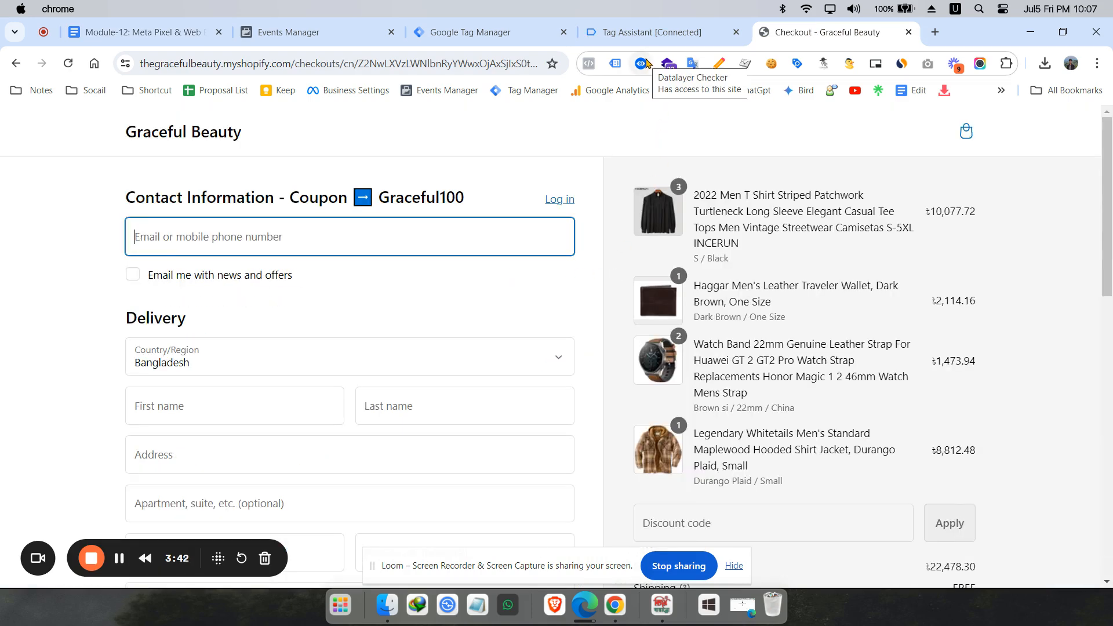
{"action": "left_click", "coordinate": [638, 36]}
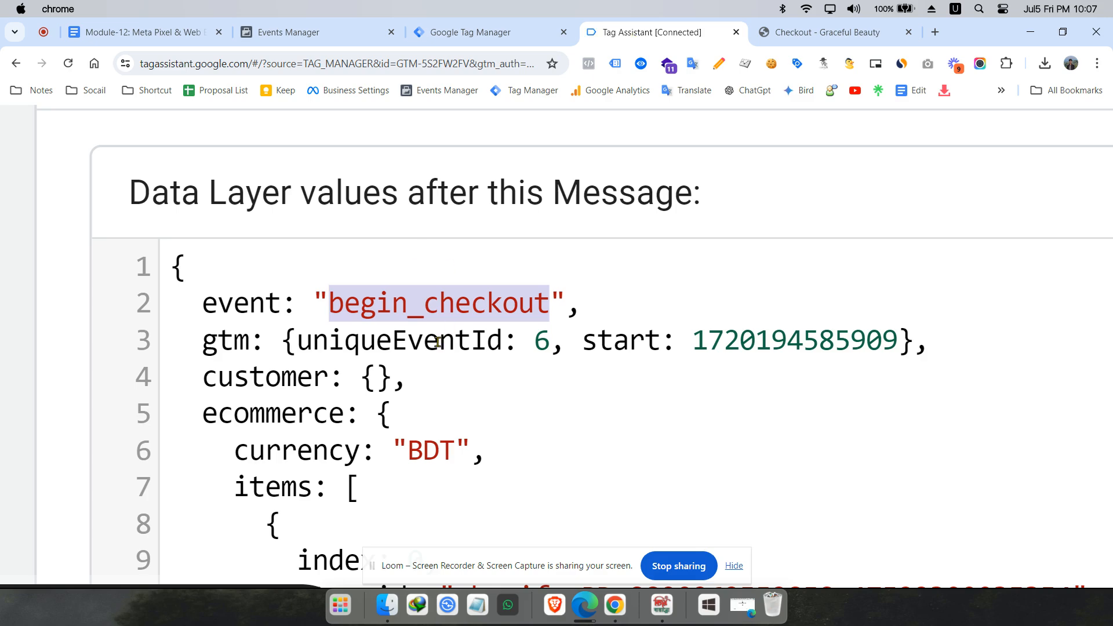
{"action": "scroll", "coordinate": [455, 336], "scroll_direction": "down", "scroll_amount": 5}
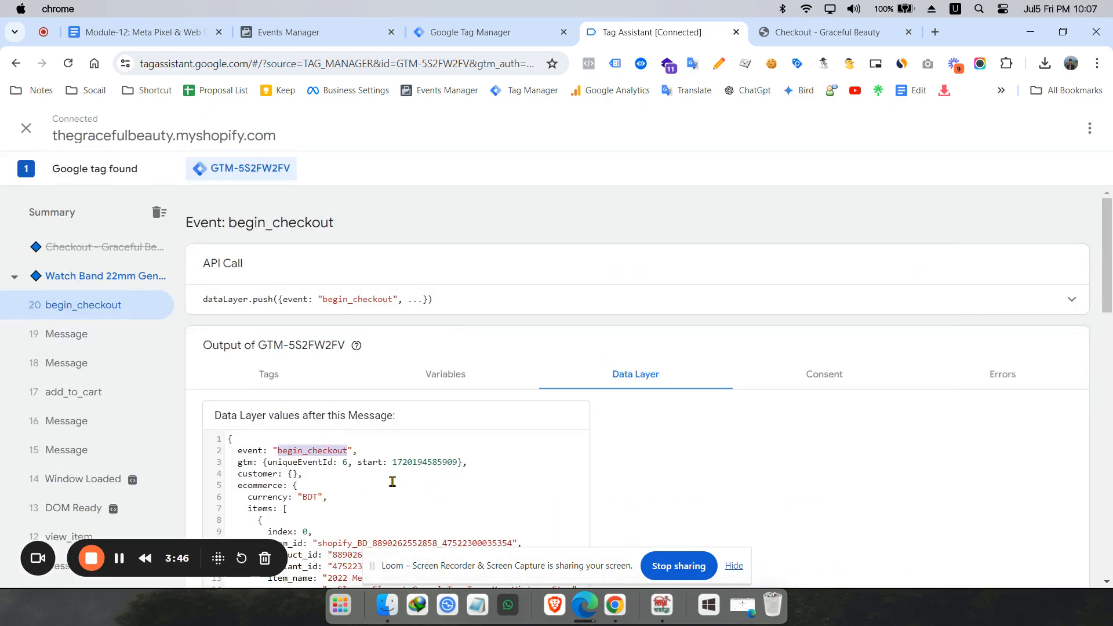
{"action": "scroll", "coordinate": [414, 432], "scroll_direction": "down", "scroll_amount": 3}
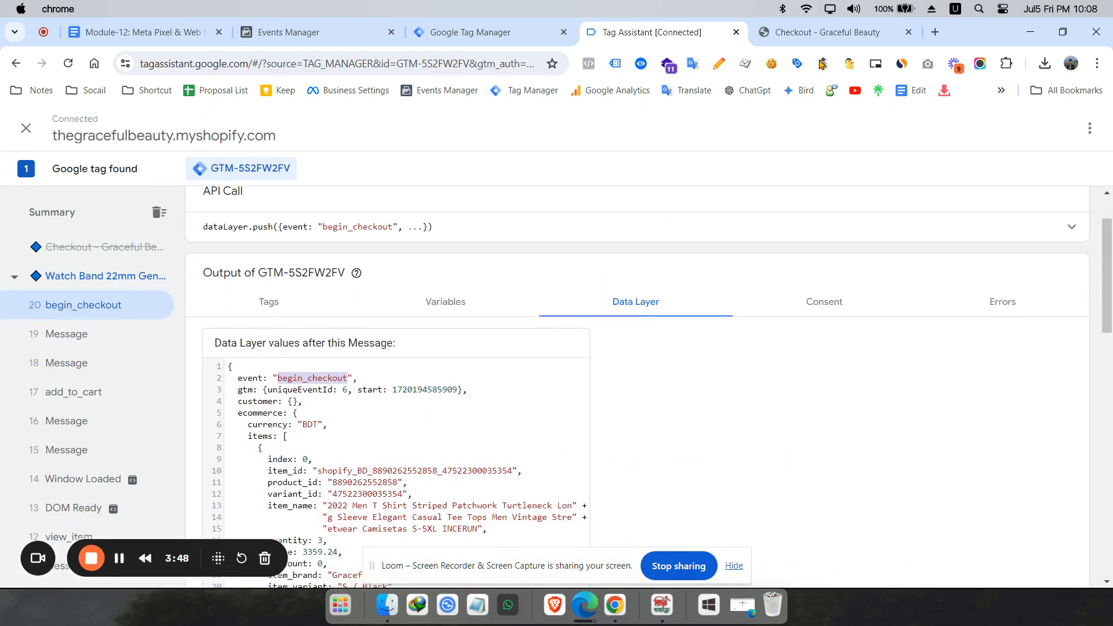
Step: Inspect the Graceful Beauty checkout page with the Datalayer Checker extension, reload the page and check its data layer again
{"action": "left_click", "coordinate": [846, 32]}
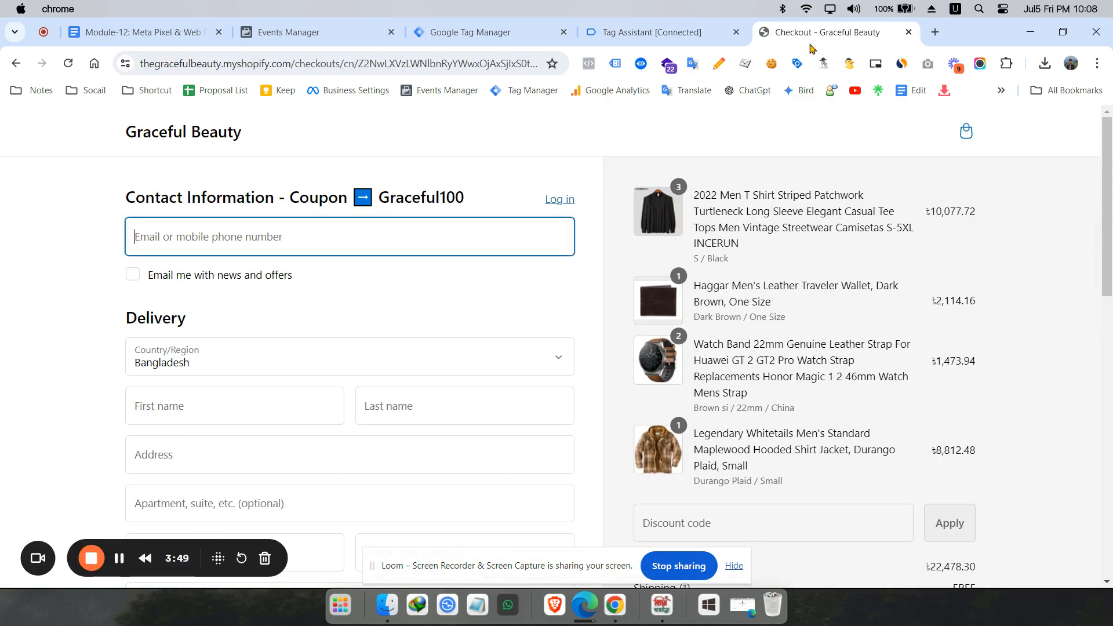
{"action": "left_click", "coordinate": [640, 65]}
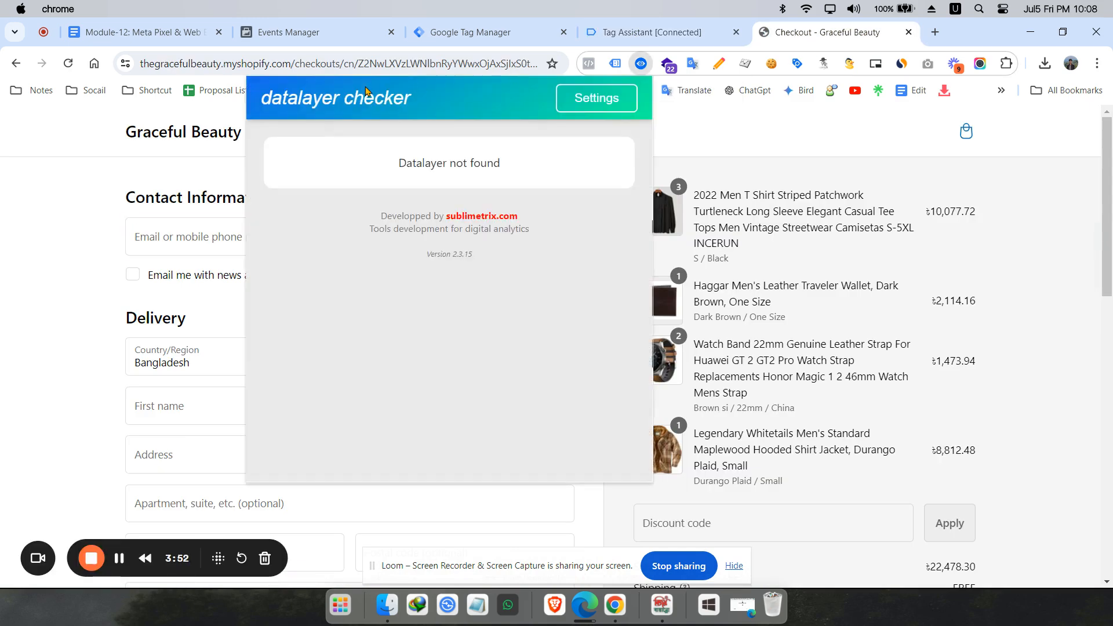
{"action": "left_click", "coordinate": [720, 148]}
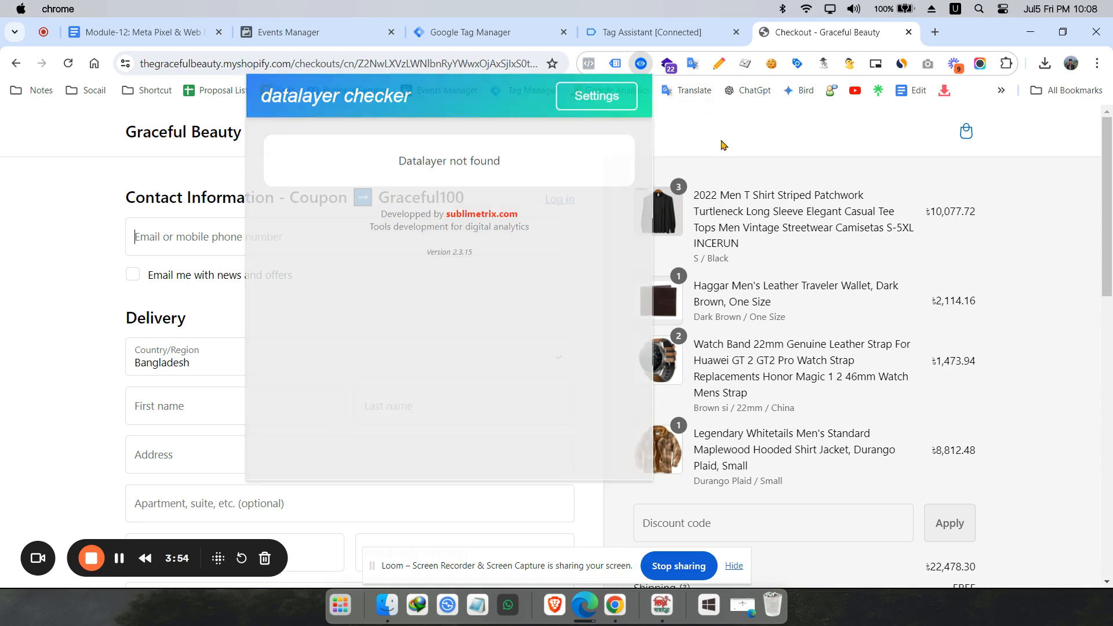
{"action": "left_click", "coordinate": [67, 64]}
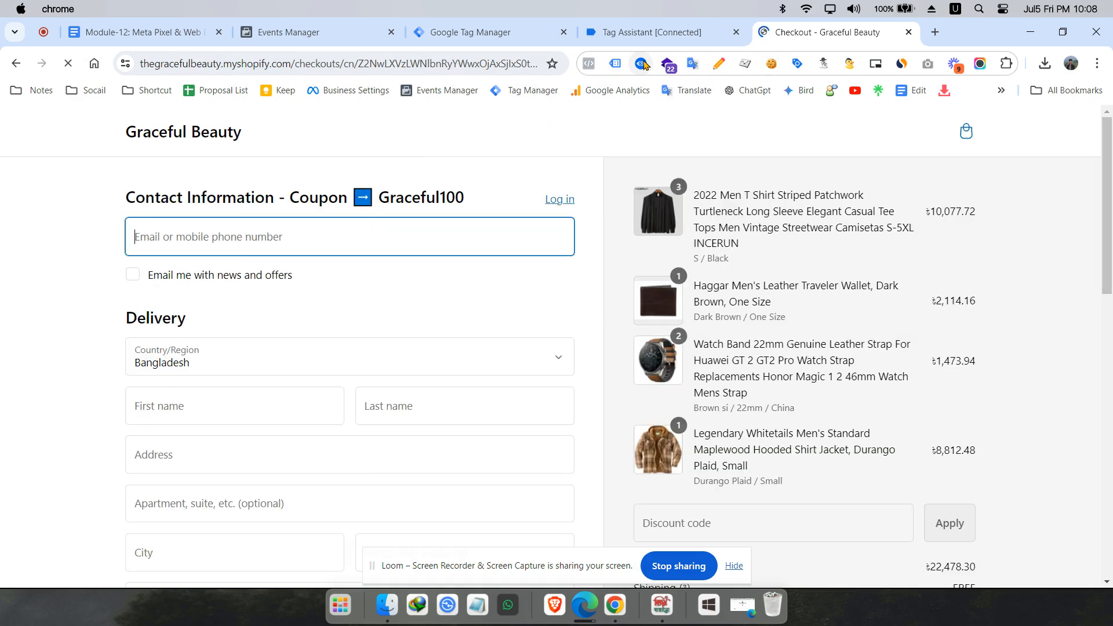
{"action": "left_click", "coordinate": [645, 64]}
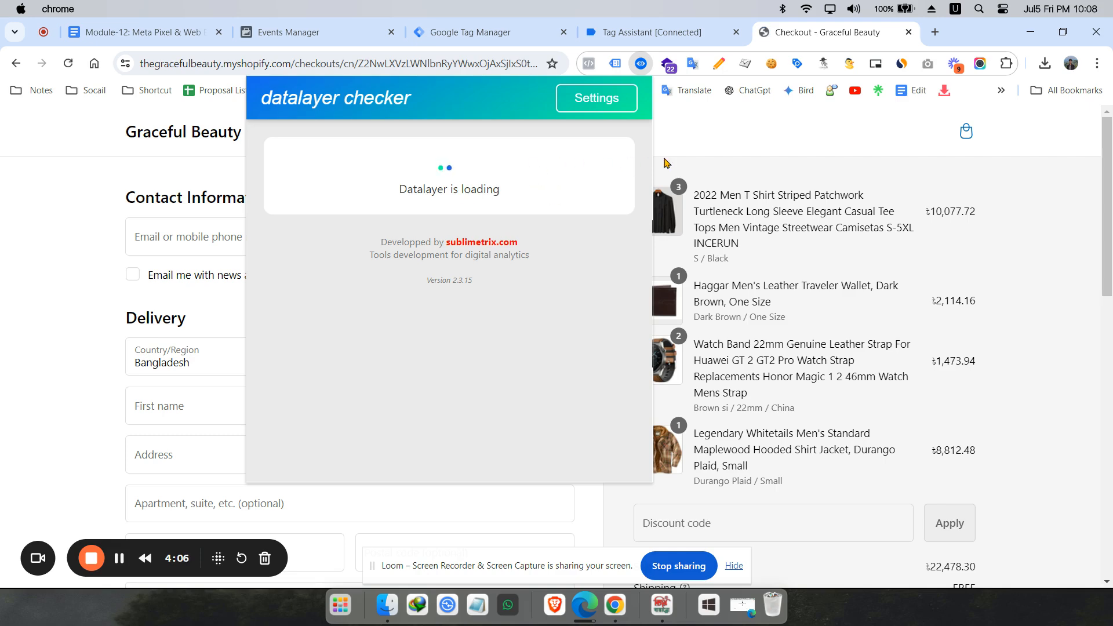
{"action": "scroll", "coordinate": [839, 178], "scroll_direction": "down", "scroll_amount": 10}
{"action": "scroll", "coordinate": [839, 182], "scroll_direction": "up", "scroll_amount": 10}
{"action": "scroll", "coordinate": [754, 184], "scroll_direction": "down", "scroll_amount": 10}
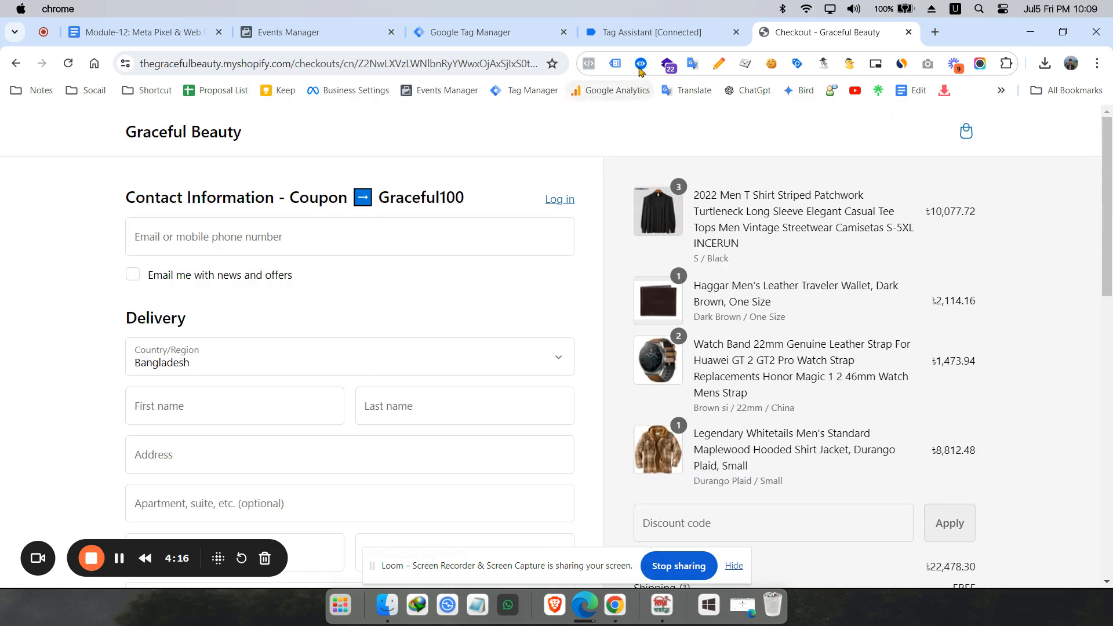
{"action": "left_click", "coordinate": [640, 65]}
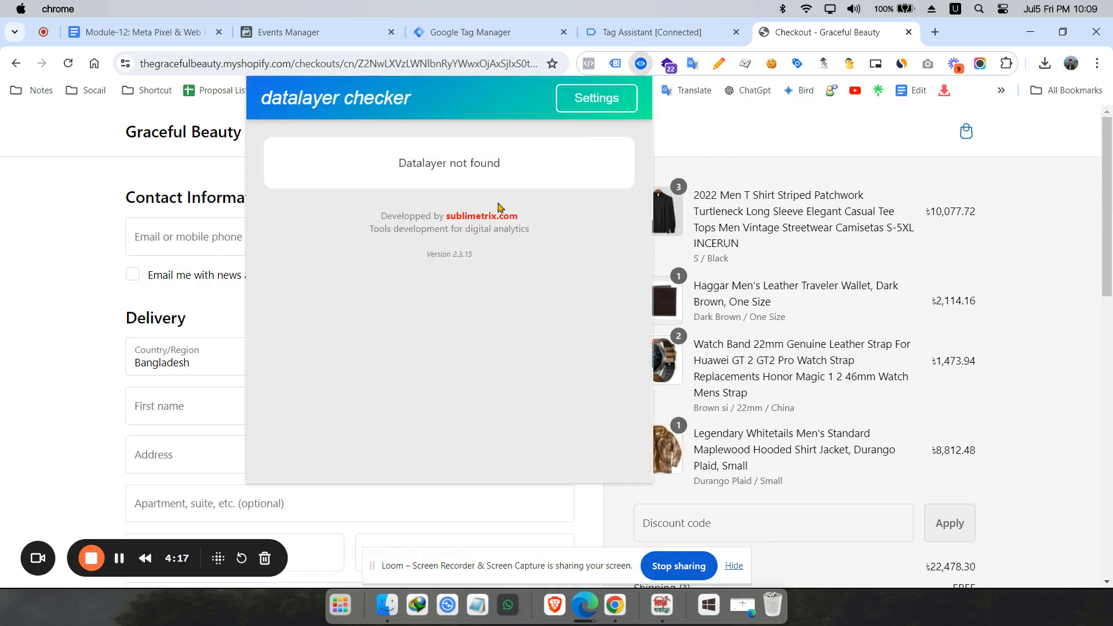
{"action": "left_click", "coordinate": [847, 165]}
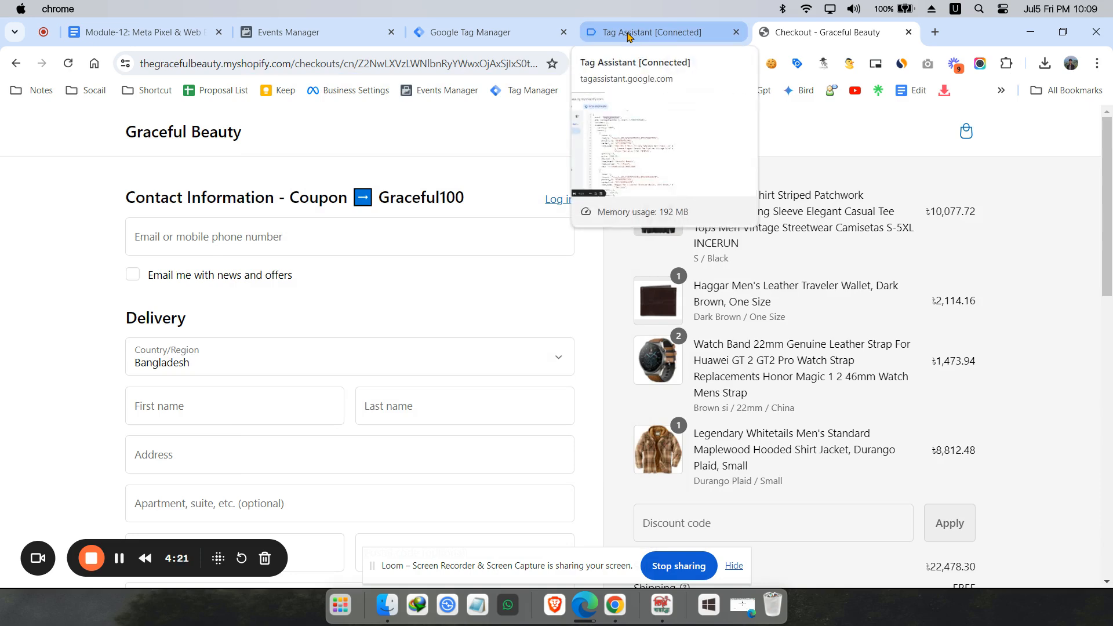
Step: Examine the item quantity in Tag Assistant's begin_checkout data layer against the num_items parameter in the Module-12 document
{"action": "left_click", "coordinate": [613, 36]}
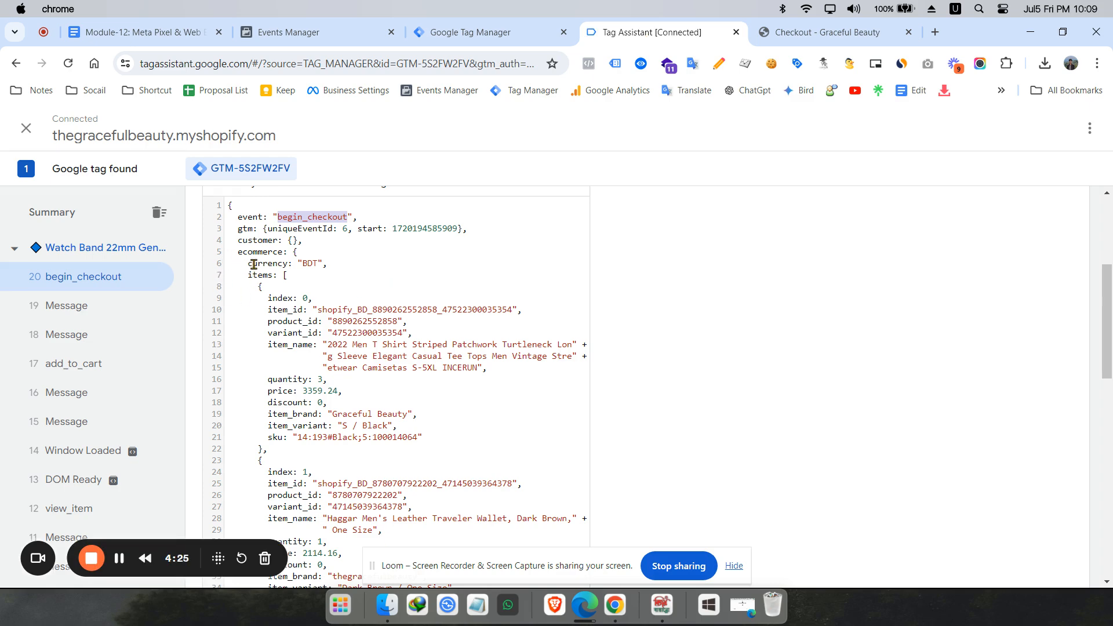
{"action": "scroll", "coordinate": [254, 264], "scroll_direction": "up", "scroll_amount": 5}
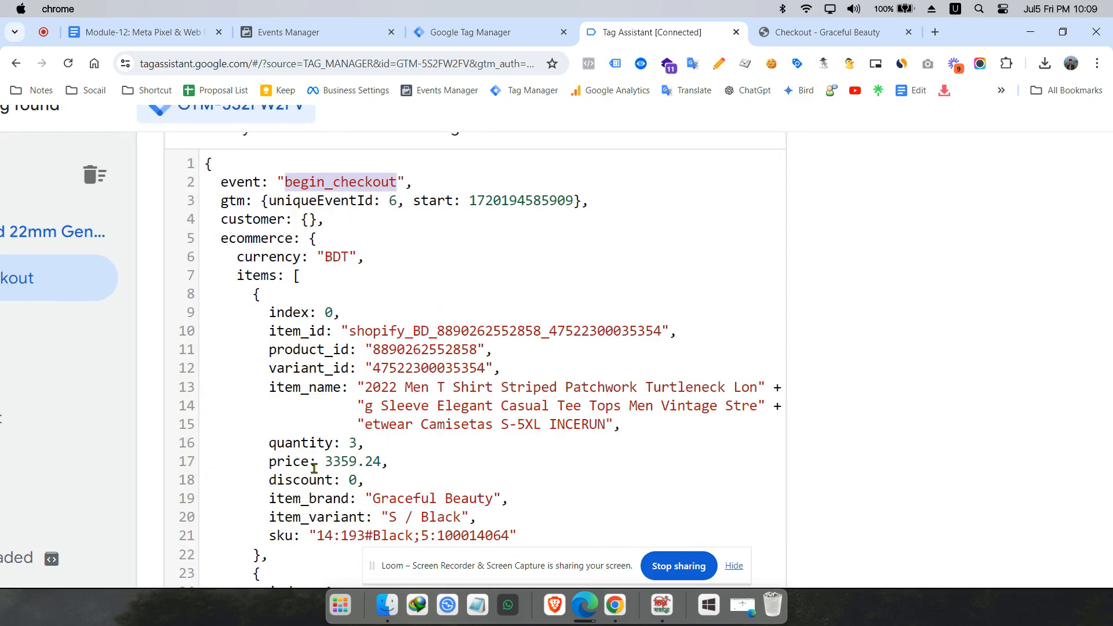
{"action": "double_click", "coordinate": [326, 442]}
{"action": "left_click", "coordinate": [149, 31]}
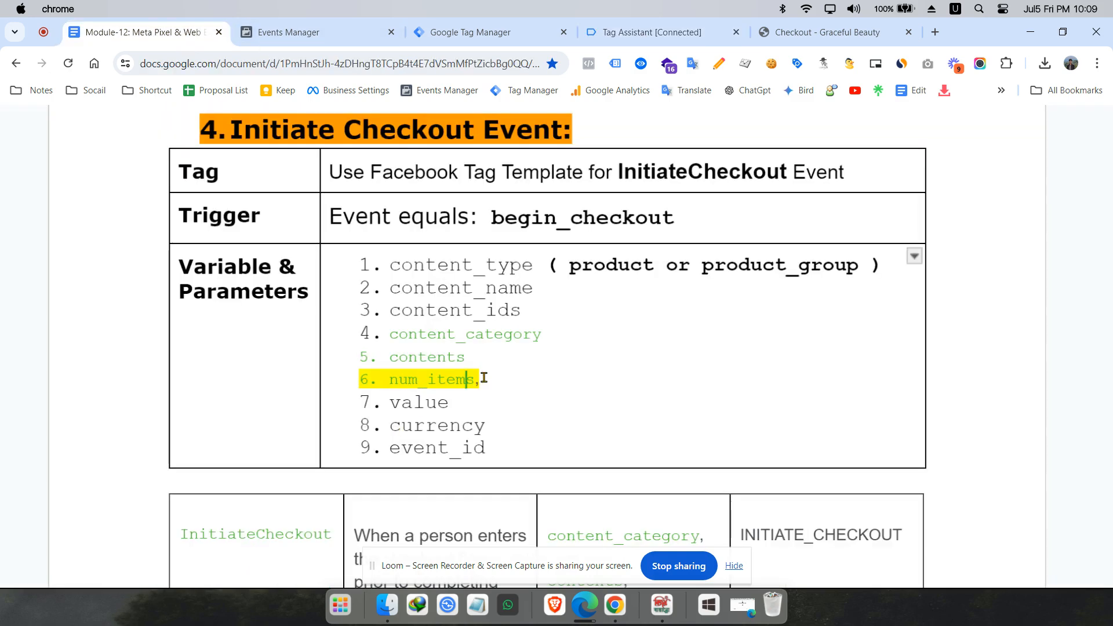
{"action": "left_click", "coordinate": [638, 32]}
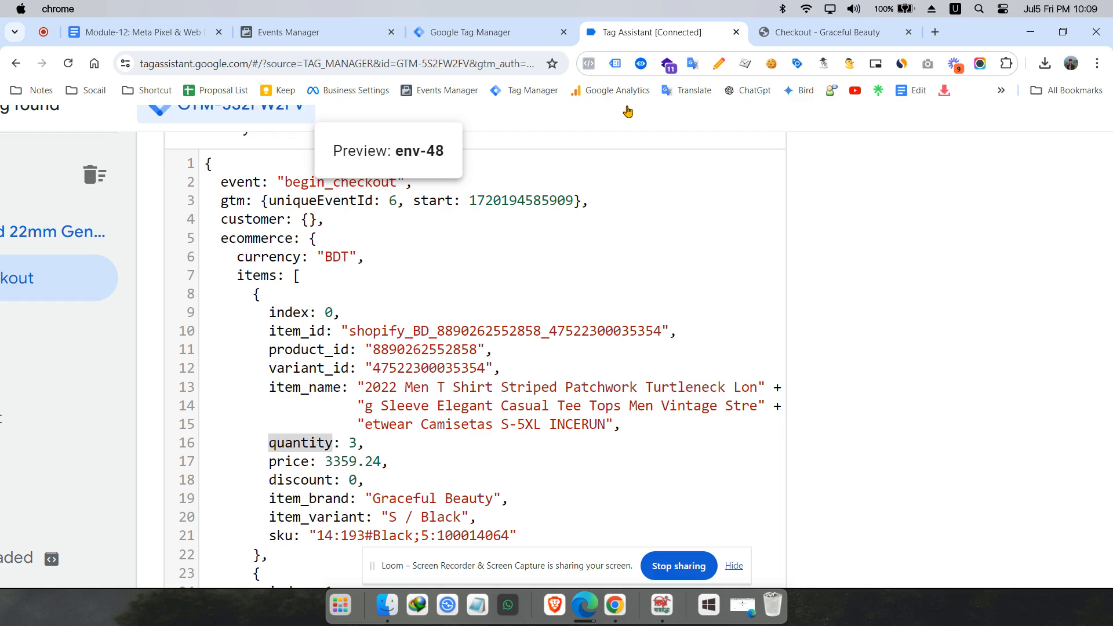
{"action": "left_click", "coordinate": [349, 431]}
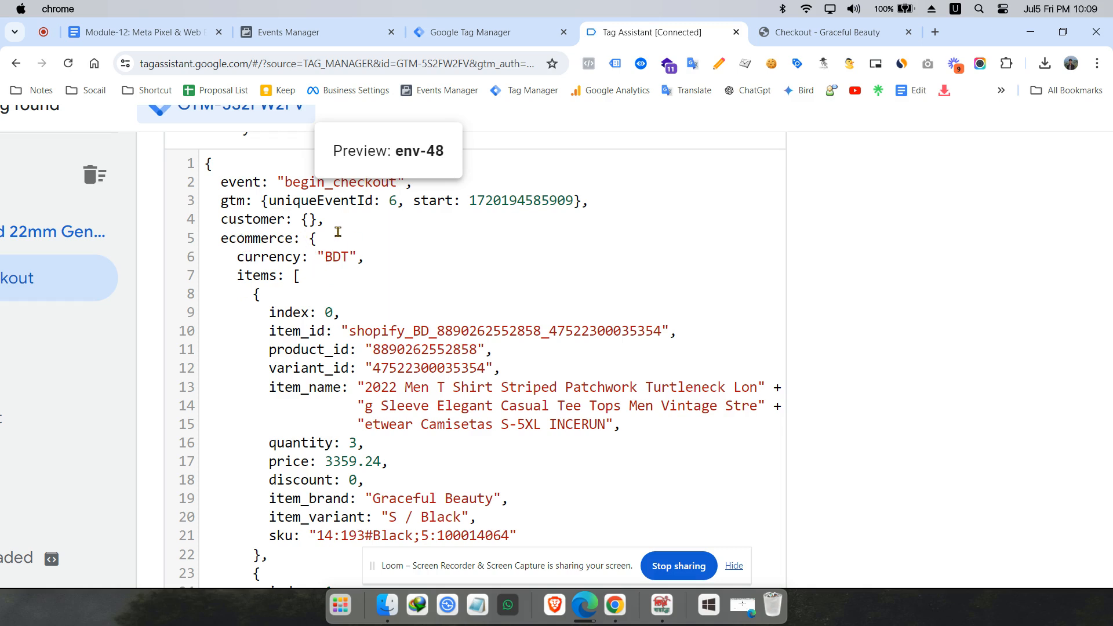
Step: Copy the ecommerce key from the begin_checkout data layer in Tag Assistant
{"action": "left_click_drag", "start_coordinate": [232, 276], "coordinate": [332, 534]}
{"action": "left_click", "coordinate": [341, 426]}
{"action": "double_click", "coordinate": [267, 239]}
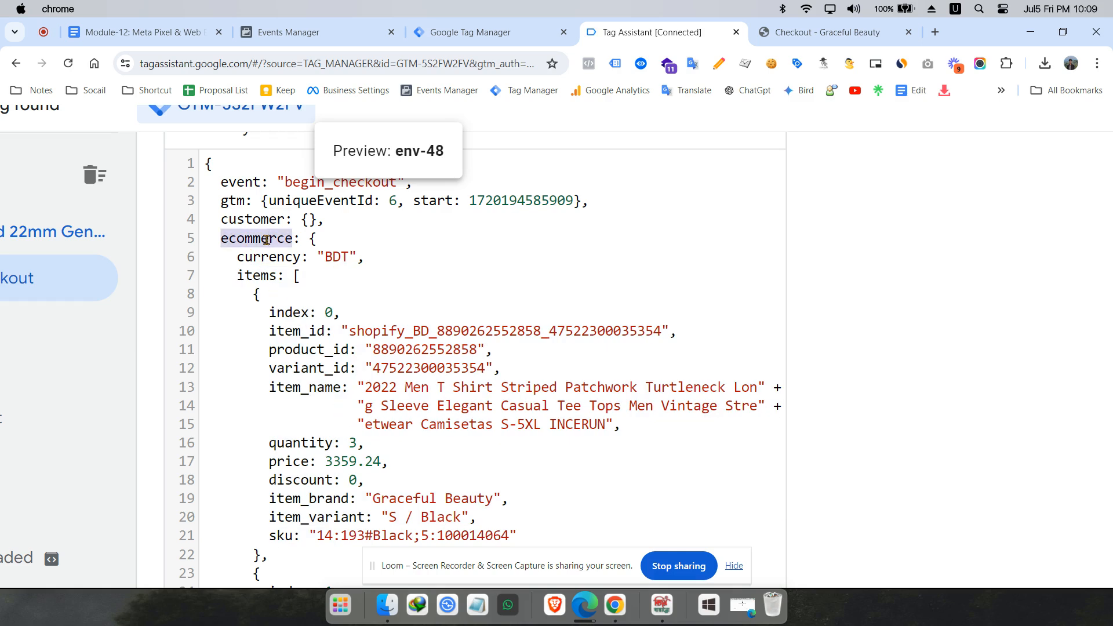
{"action": "left_click", "coordinate": [302, 313]}
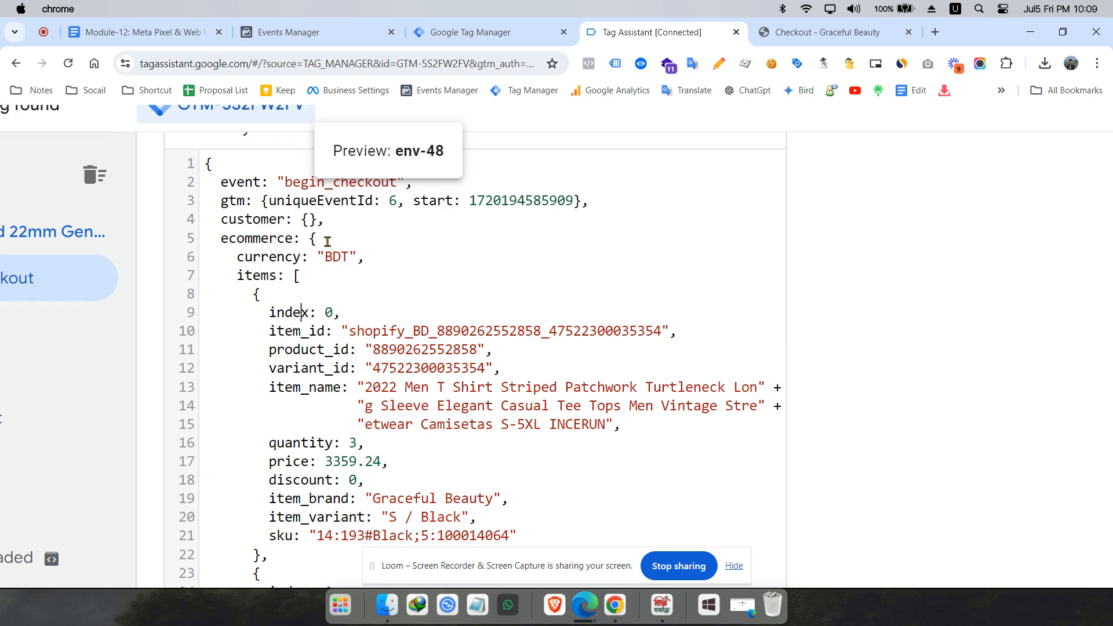
{"action": "double_click", "coordinate": [284, 240]}
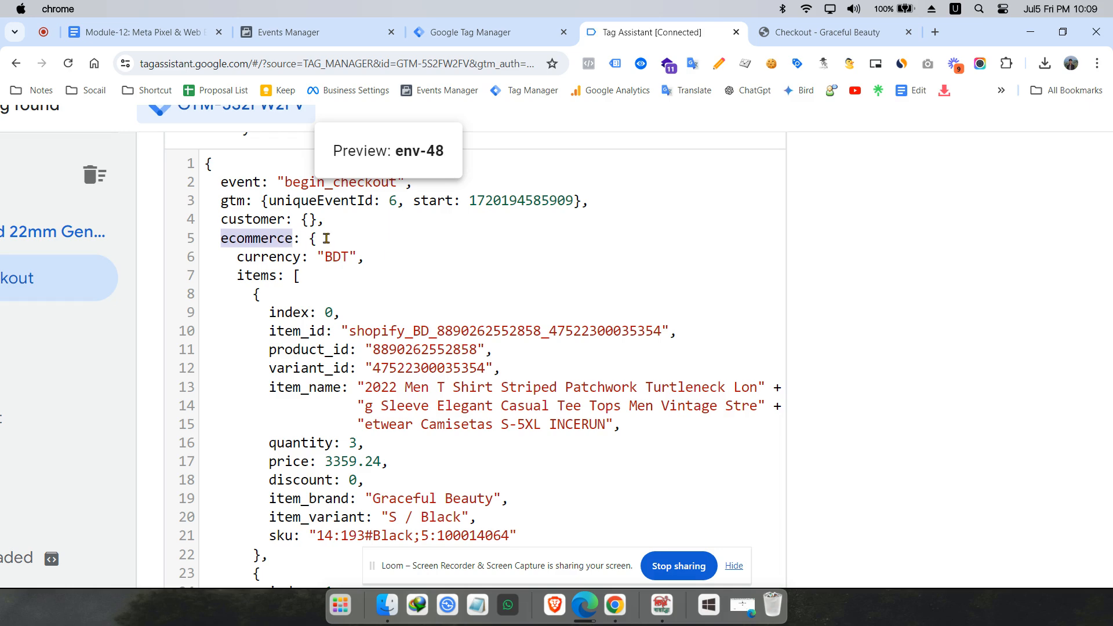
{"action": "triple_click", "coordinate": [278, 237]}
{"action": "double_click", "coordinate": [277, 237]}
{"action": "key", "text": "super+c"}
Step: Start a new user-defined Data Layer Variable in Google Tag Manager with ecommerce as its data layer variable name
{"action": "left_click", "coordinate": [481, 32]}
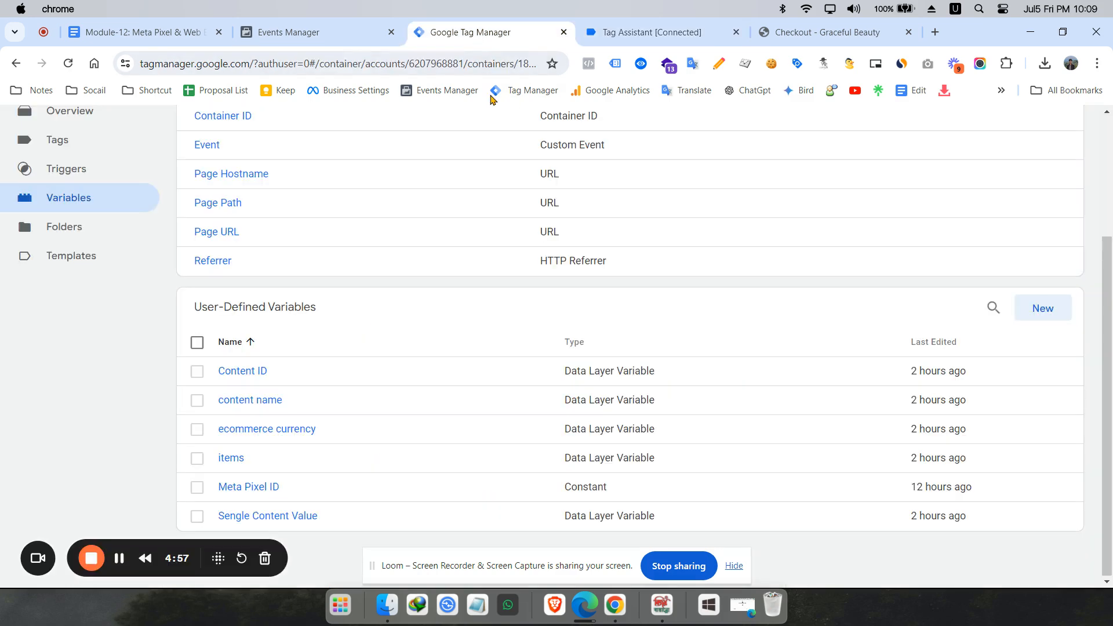
{"action": "left_click", "coordinate": [1045, 313]}
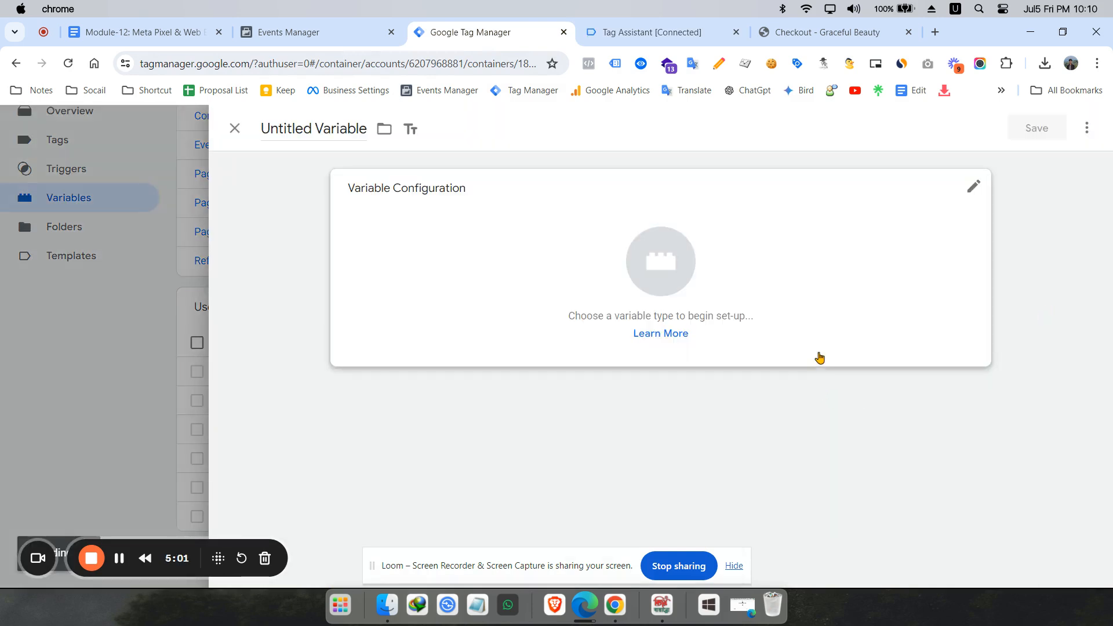
{"action": "left_click", "coordinate": [725, 283]}
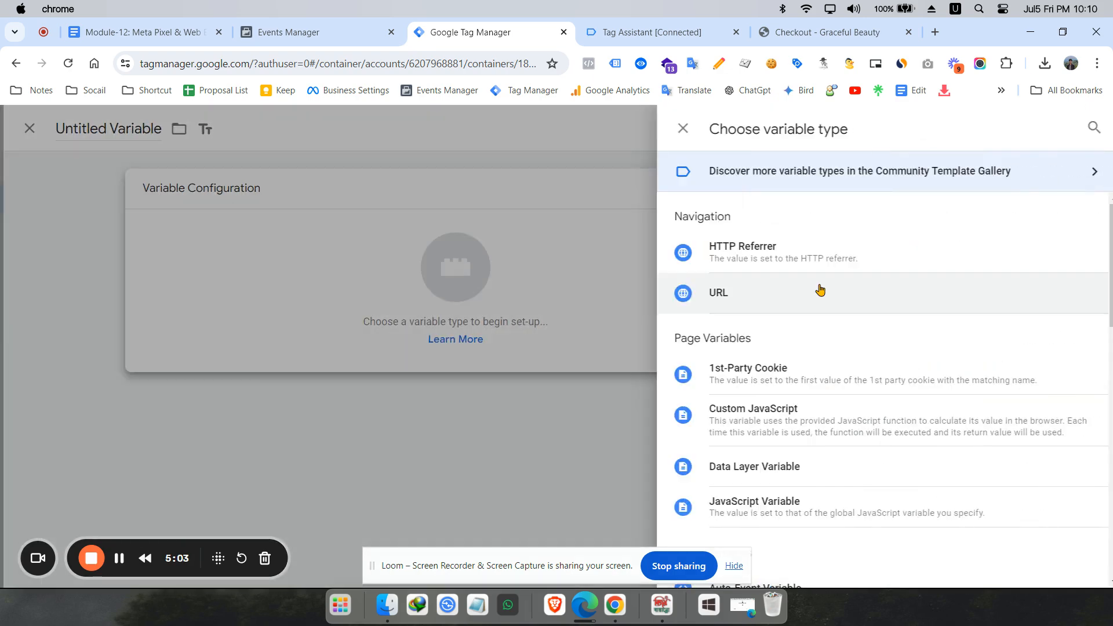
{"action": "scroll", "coordinate": [800, 406], "scroll_direction": "down", "scroll_amount": 4}
{"action": "scroll", "coordinate": [845, 341], "scroll_direction": "up", "scroll_amount": 3}
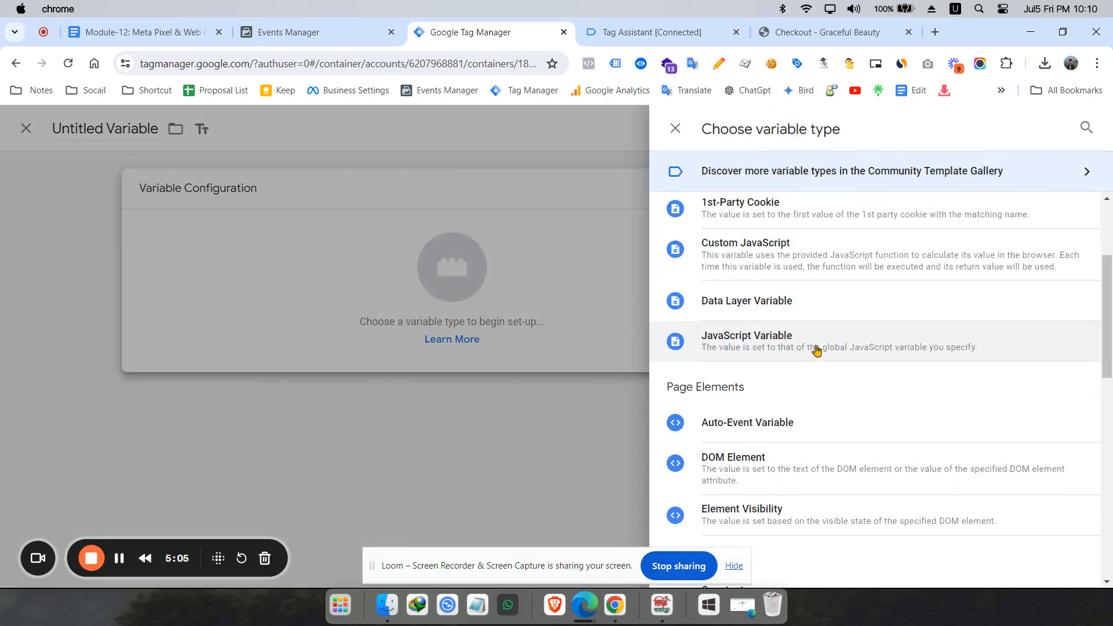
{"action": "scroll", "coordinate": [777, 365], "scroll_direction": "down", "scroll_amount": 2}
{"action": "scroll", "coordinate": [777, 463], "scroll_direction": "down", "scroll_amount": 5}
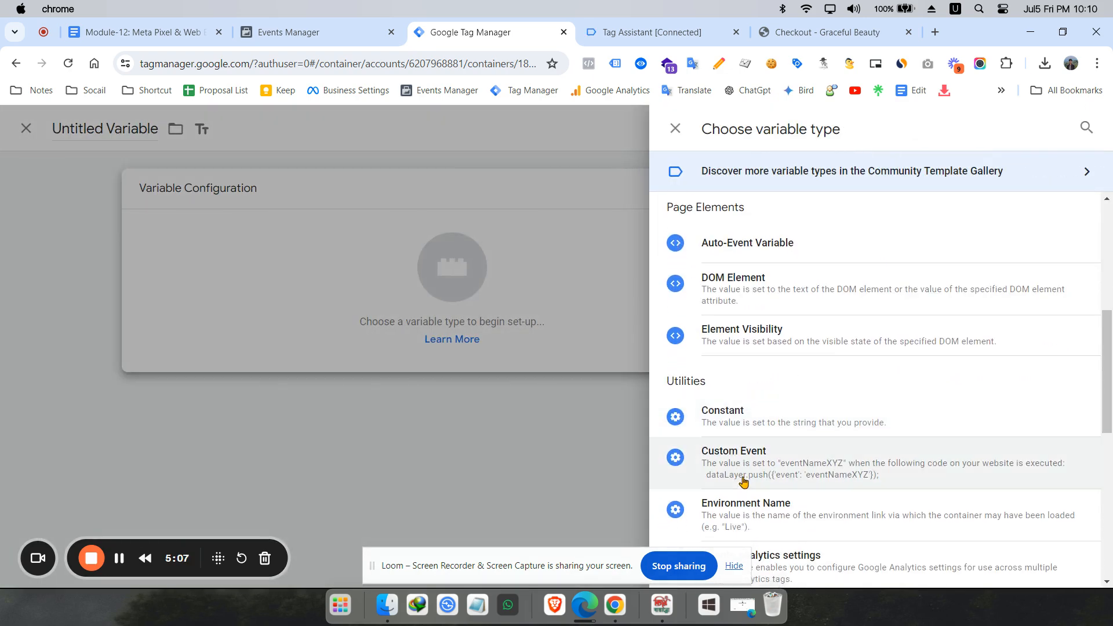
{"action": "scroll", "coordinate": [777, 484], "scroll_direction": "down", "scroll_amount": 3}
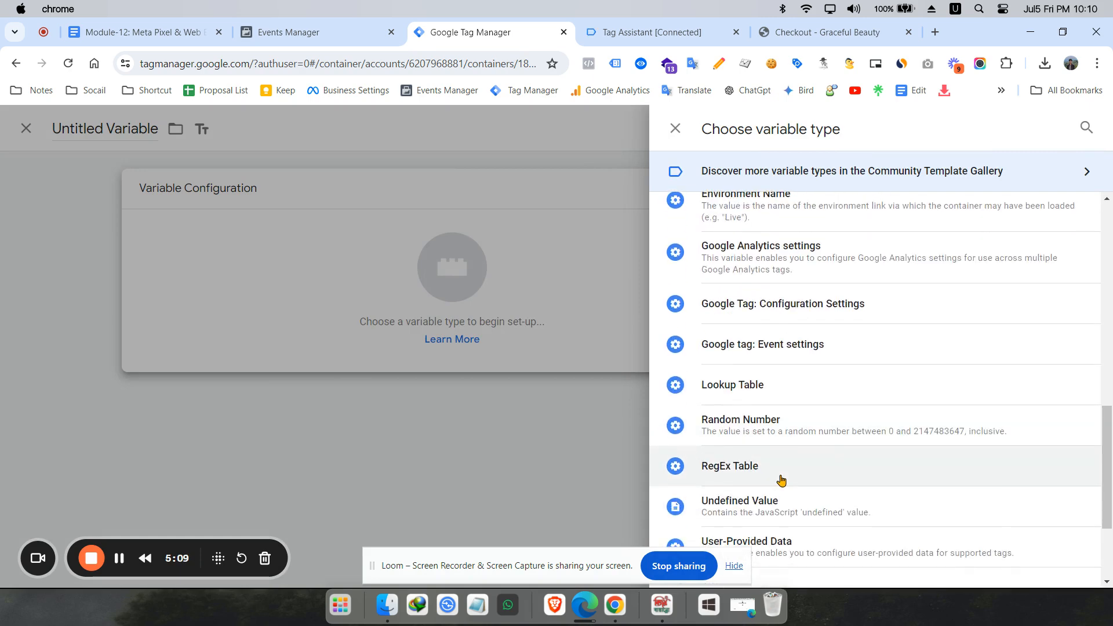
{"action": "scroll", "coordinate": [778, 469], "scroll_direction": "up", "scroll_amount": 6}
{"action": "scroll", "coordinate": [780, 453], "scroll_direction": "up", "scroll_amount": 3}
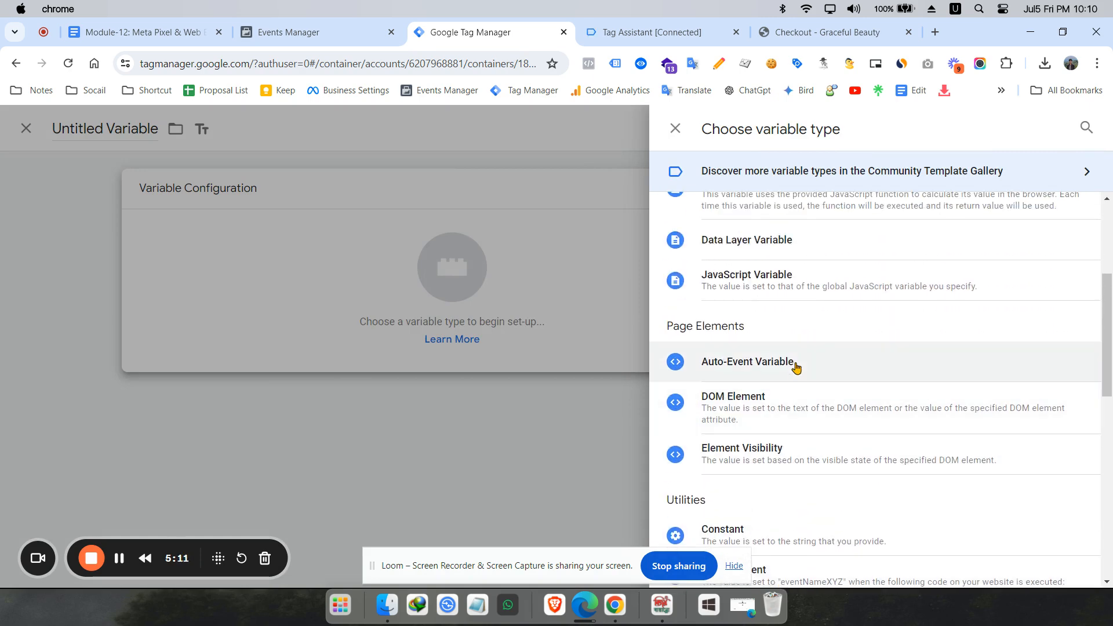
{"action": "left_click", "coordinate": [817, 247]}
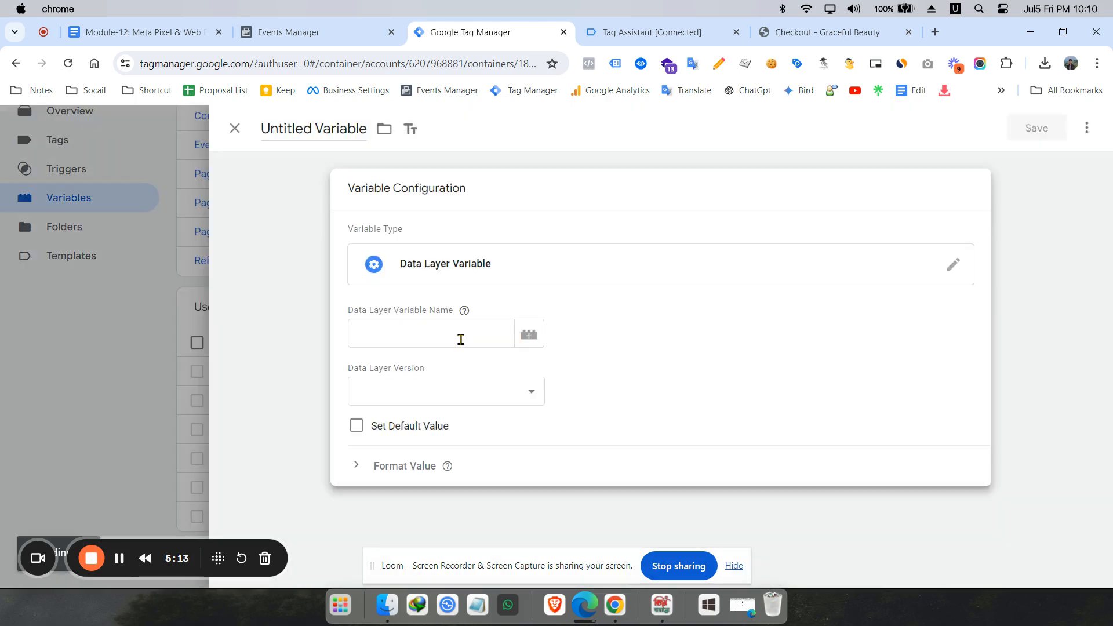
{"action": "left_click", "coordinate": [471, 340]}
{"action": "key", "text": "super+v"}
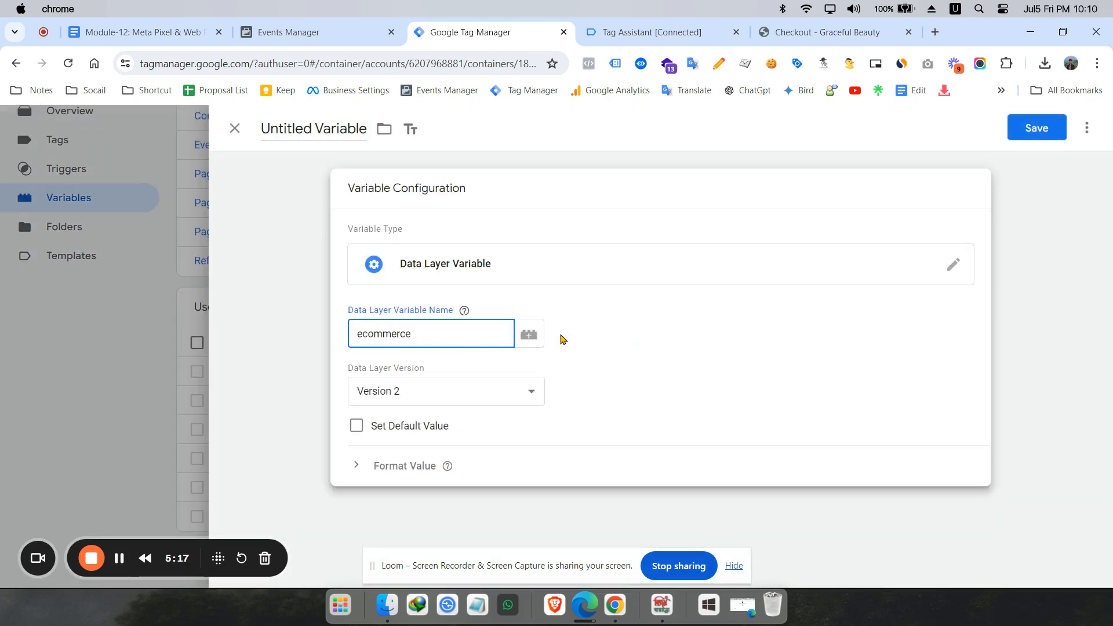
Step: Examine the items key nested under ecommerce in Tag Assistant's begin_checkout data layer
{"action": "left_click", "coordinate": [614, 21]}
{"action": "scroll", "coordinate": [384, 256], "scroll_direction": "down", "scroll_amount": 5}
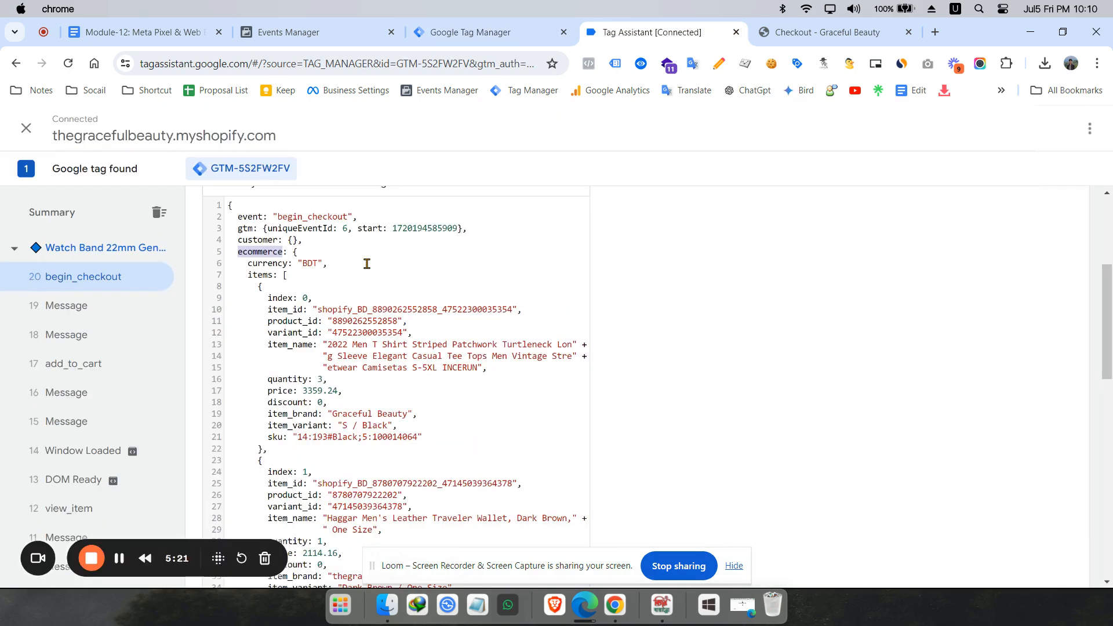
{"action": "double_click", "coordinate": [261, 276]}
{"action": "right_click", "coordinate": [287, 277]}
{"action": "left_click", "coordinate": [300, 287]}
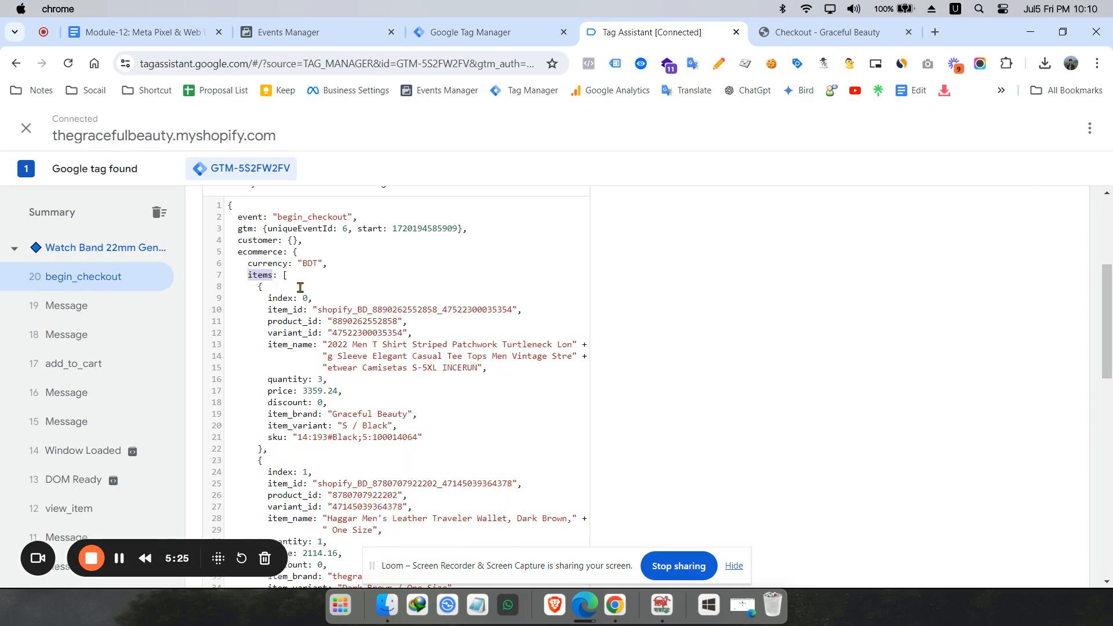
{"action": "scroll", "coordinate": [284, 272], "scroll_direction": "up", "scroll_amount": 5}
{"action": "scroll", "coordinate": [283, 272], "scroll_direction": "up", "scroll_amount": 3}
{"action": "left_click_drag", "start_coordinate": [177, 232], "coordinate": [327, 481]}
{"action": "left_click", "coordinate": [323, 419]}
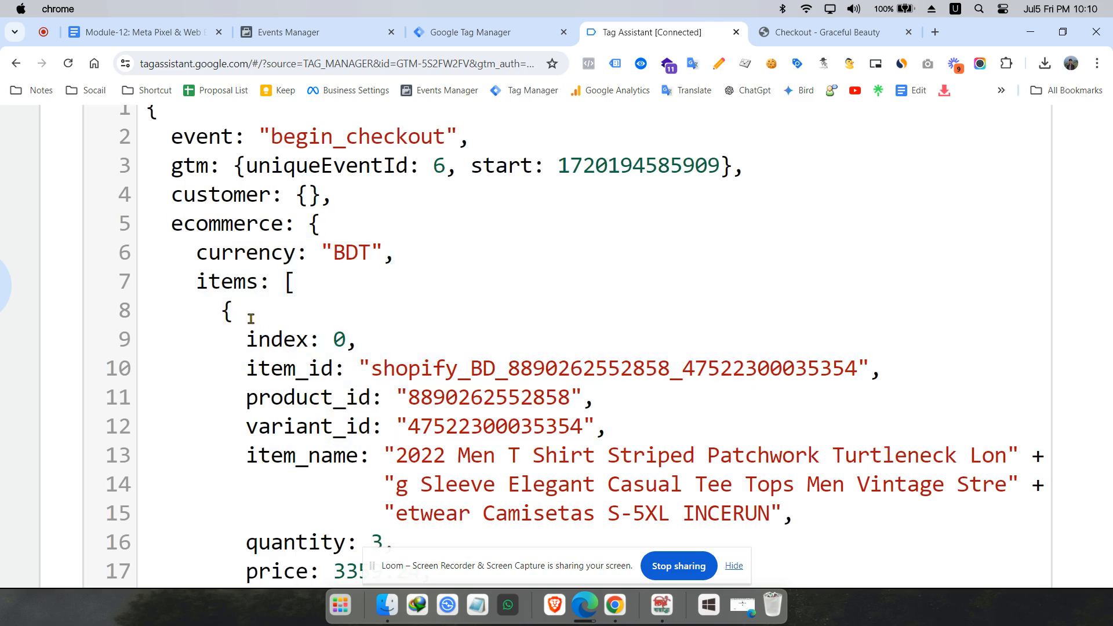
Step: Examine the fields of the first product in the items array, including item_id, product_id and quantity
{"action": "scroll", "coordinate": [310, 192], "scroll_direction": "down", "scroll_amount": 4}
{"action": "scroll", "coordinate": [279, 145], "scroll_direction": "down", "scroll_amount": 2}
{"action": "scroll", "coordinate": [280, 145], "scroll_direction": "up", "scroll_amount": 1}
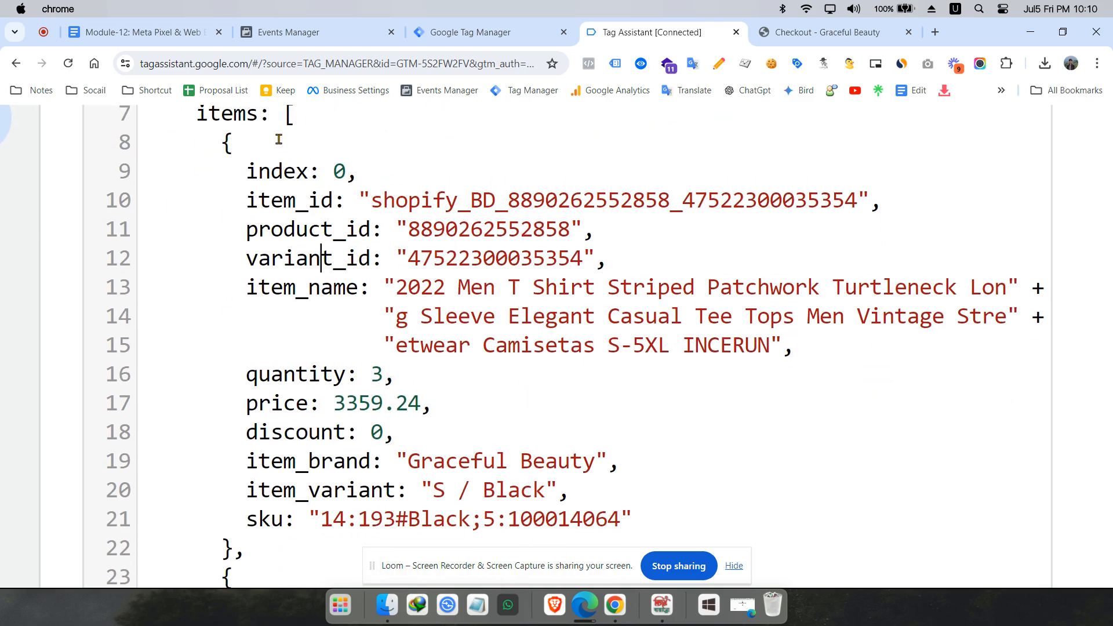
{"action": "left_click_drag", "start_coordinate": [280, 130], "coordinate": [350, 374]}
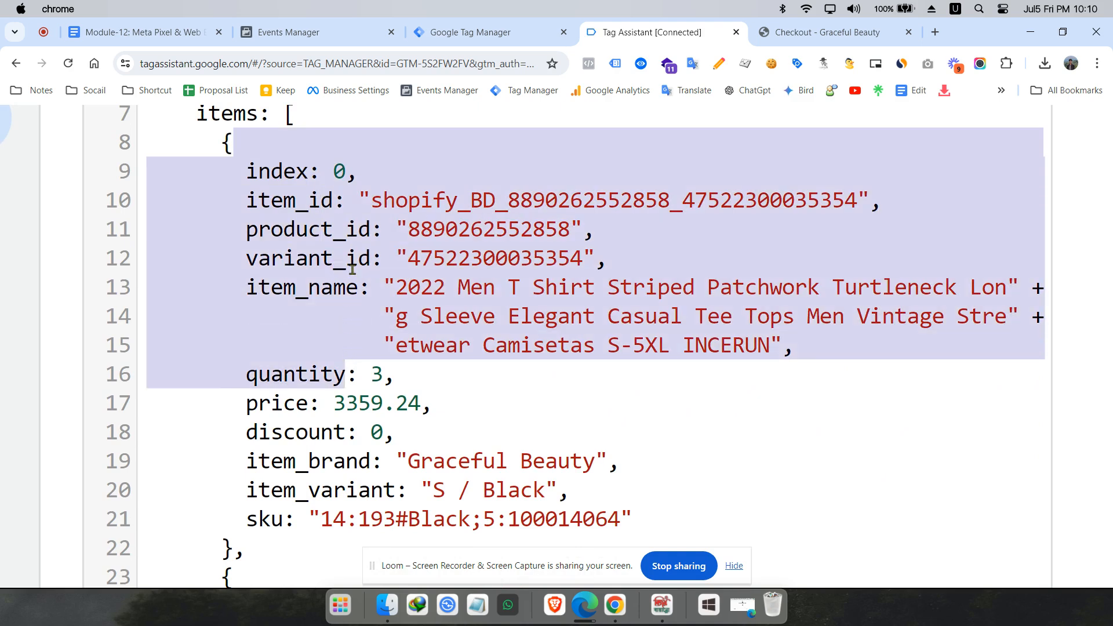
{"action": "left_click", "coordinate": [346, 258]}
{"action": "left_click_drag", "start_coordinate": [269, 228], "coordinate": [385, 227]}
{"action": "left_click_drag", "start_coordinate": [271, 198], "coordinate": [345, 199]}
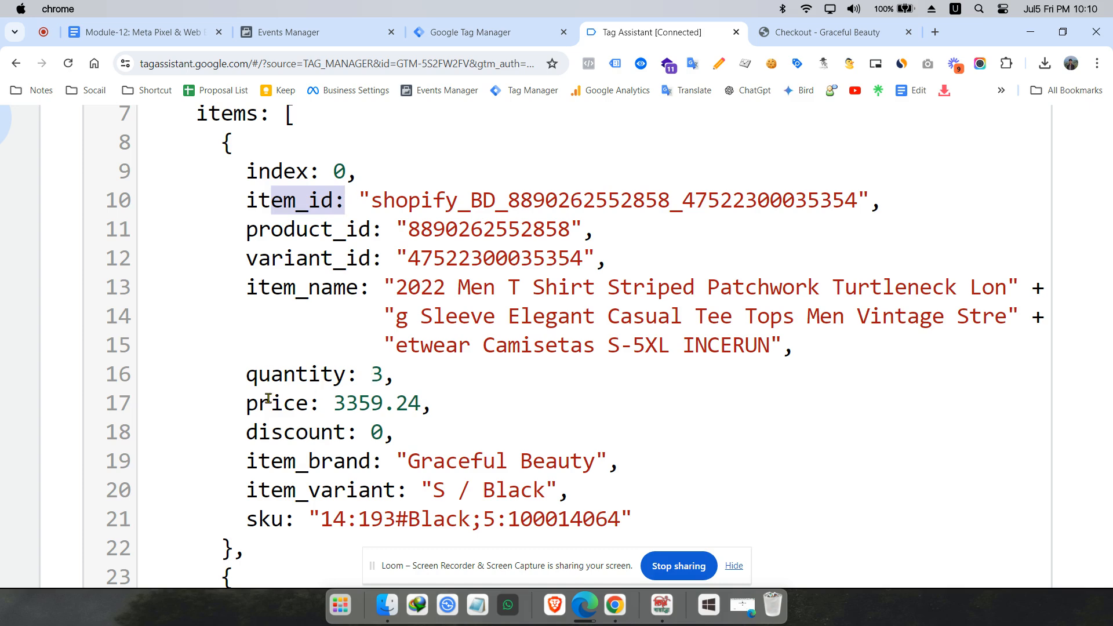
{"action": "scroll", "coordinate": [422, 418], "scroll_direction": "down", "scroll_amount": 5}
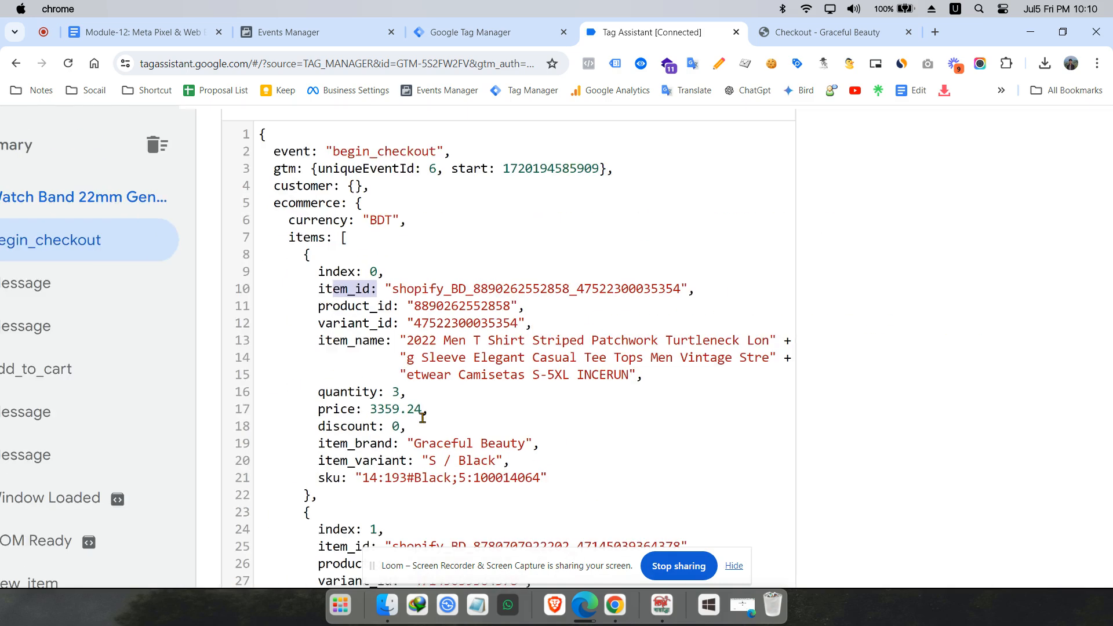
Step: Complete the data layer variable name as ecommerce.items in Google Tag Manager and check it against Tag Assistant's data layer
{"action": "left_click", "coordinate": [436, 34]}
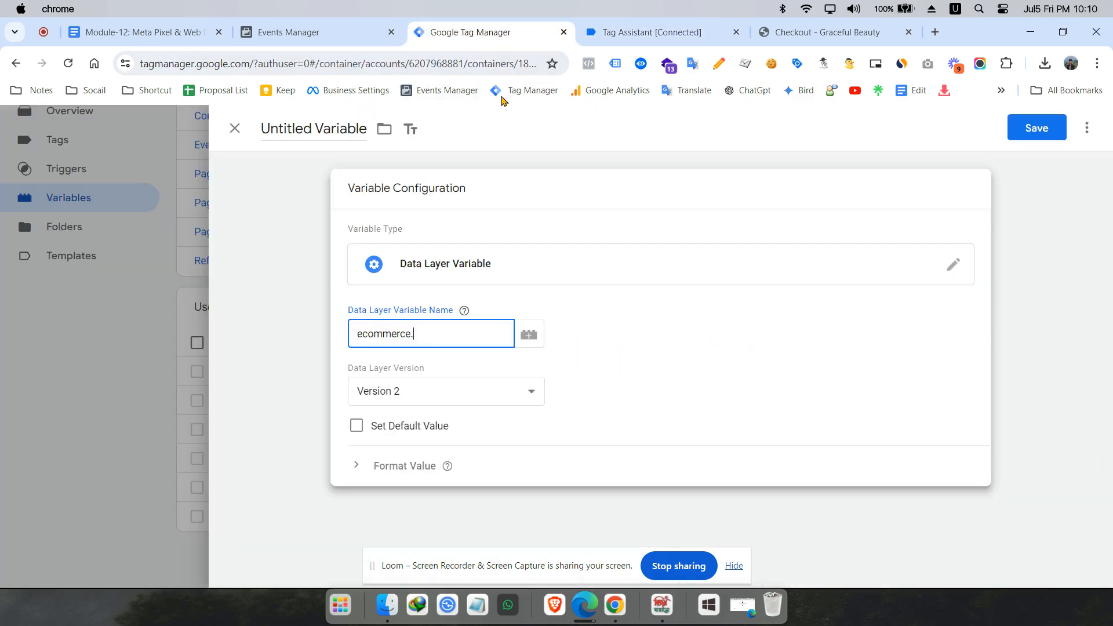
{"action": "type", "text": "items"}
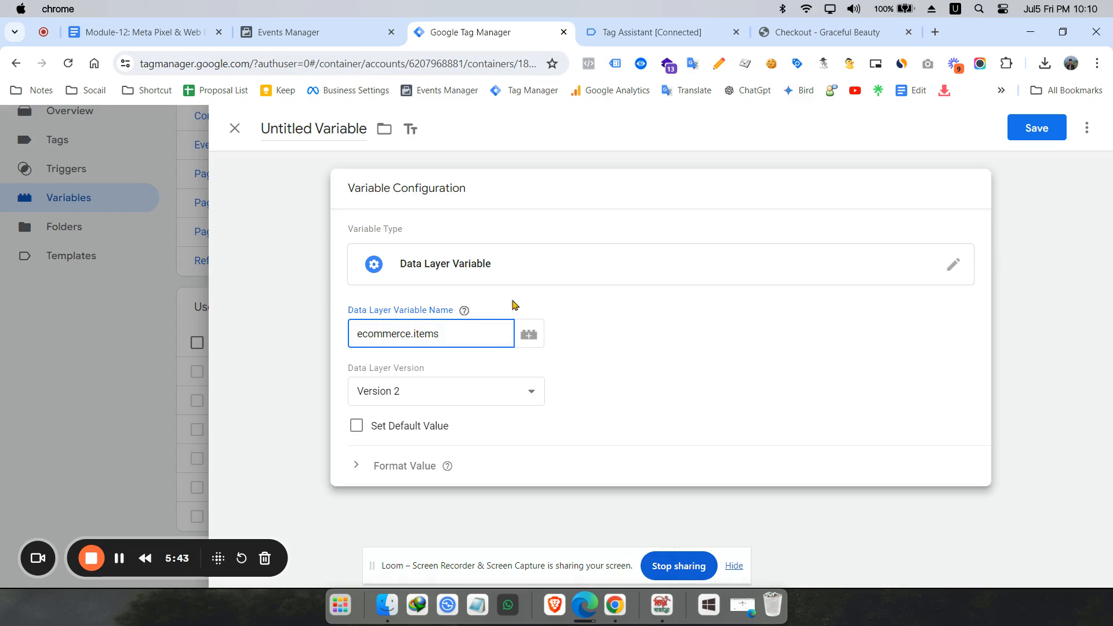
{"action": "left_click", "coordinate": [653, 32]}
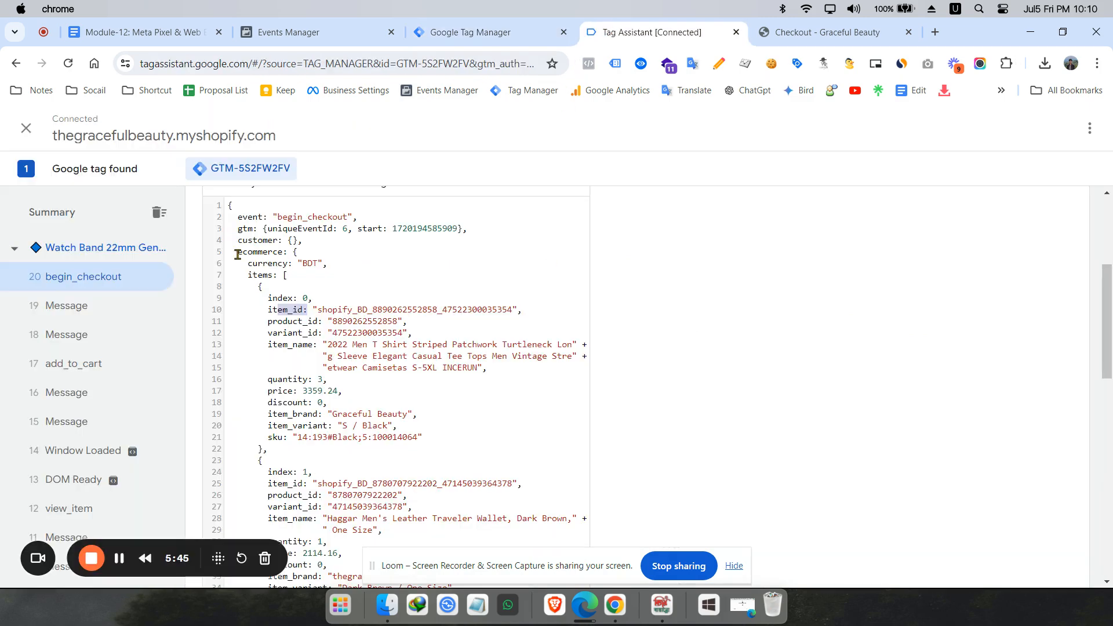
{"action": "left_click_drag", "start_coordinate": [235, 253], "coordinate": [333, 447]}
{"action": "left_click", "coordinate": [268, 251]}
{"action": "left_click", "coordinate": [423, 394]}
{"action": "left_click", "coordinate": [475, 34]}
{"action": "mouse_move", "coordinate": [425, 335]}
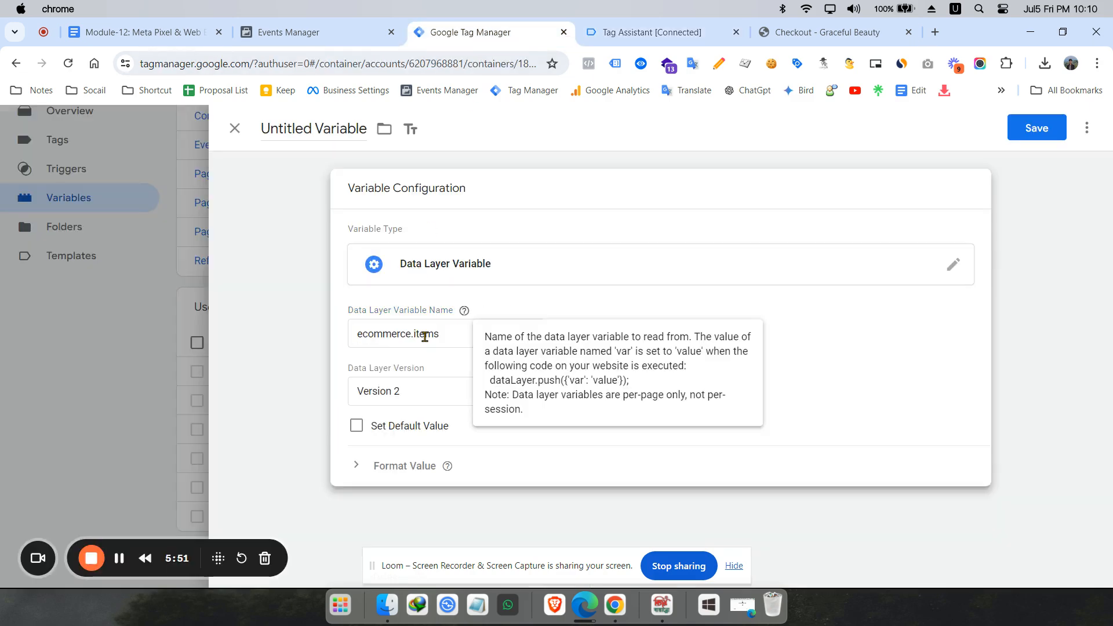
Step: Compare num_items in the Module-12 document with the products and order summary on the Graceful Beauty checkout page
{"action": "left_click", "coordinate": [201, 33]}
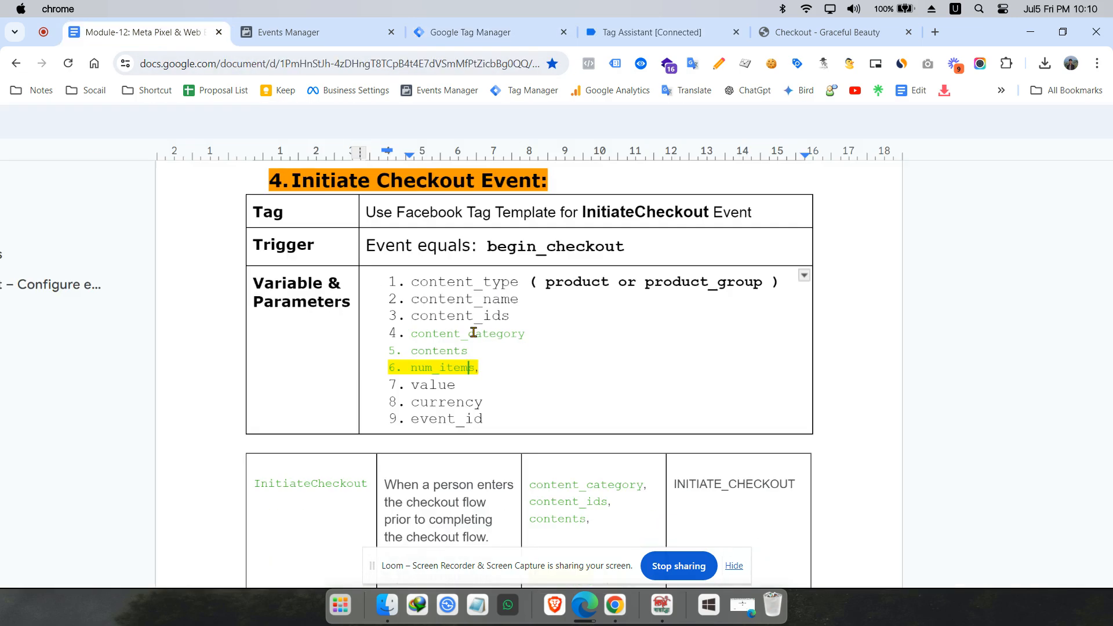
{"action": "left_click", "coordinate": [504, 32]}
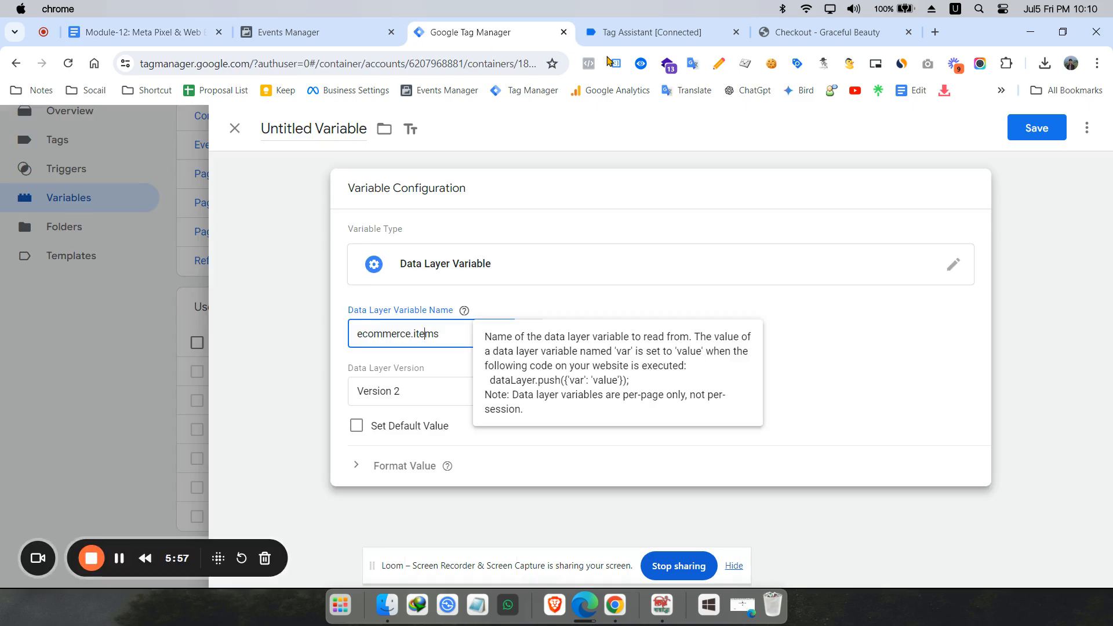
{"action": "left_click", "coordinate": [845, 32]}
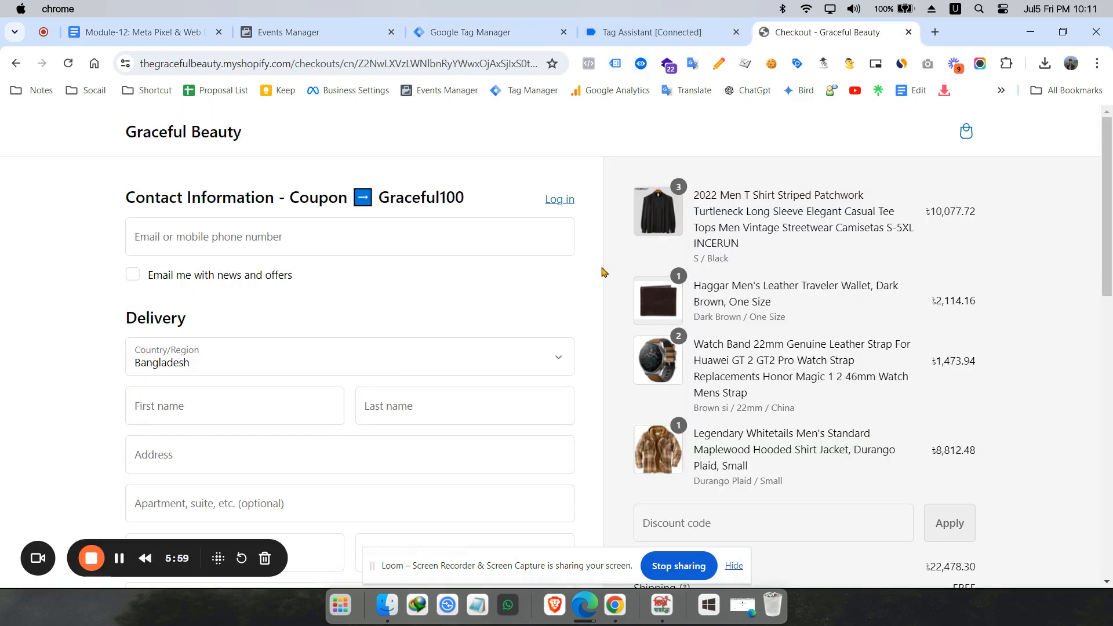
{"action": "scroll", "coordinate": [595, 331], "scroll_direction": "down", "scroll_amount": 3}
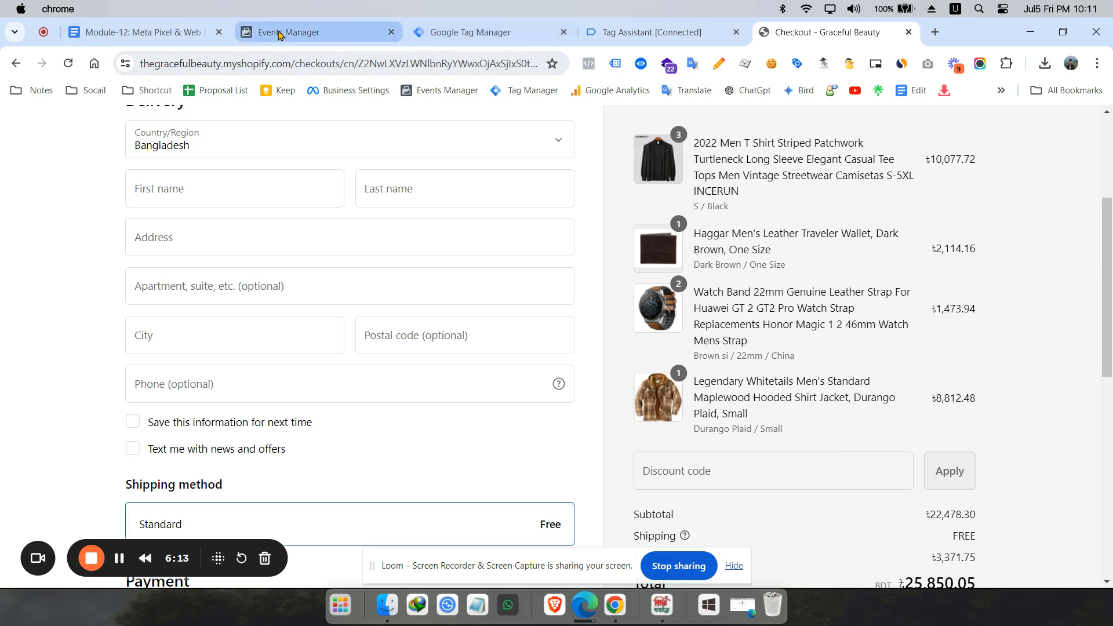
Step: Find the Custom JavaScript Variable section in the Module-12 document and copy the variable name dlv - FB - Purchase Product
{"action": "left_click", "coordinate": [110, 37]}
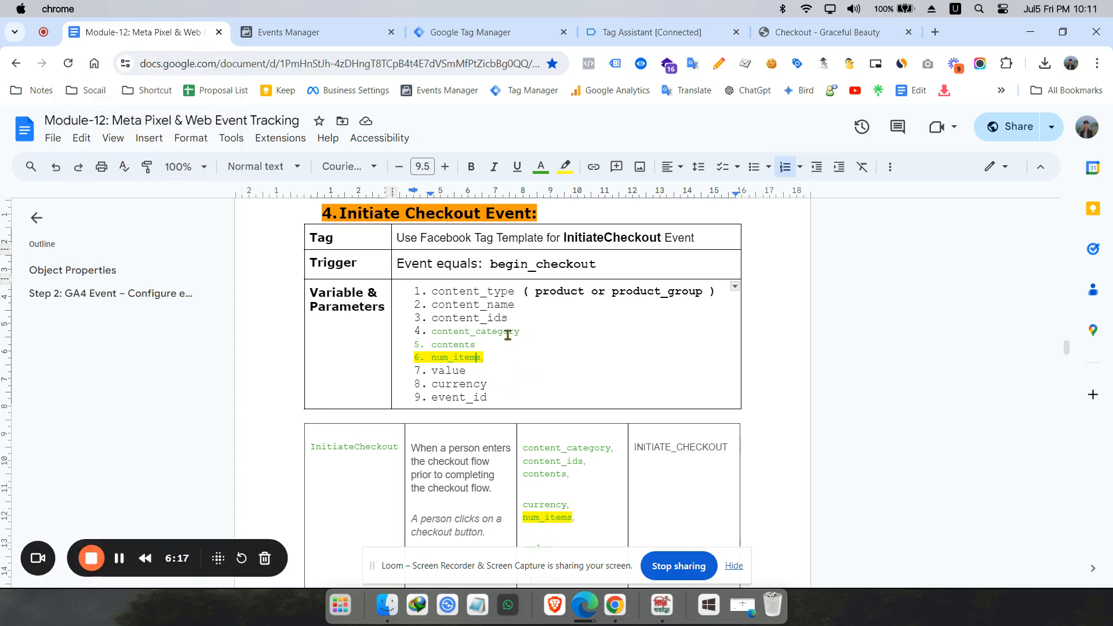
{"action": "scroll", "coordinate": [533, 351], "scroll_direction": "down", "scroll_amount": 20}
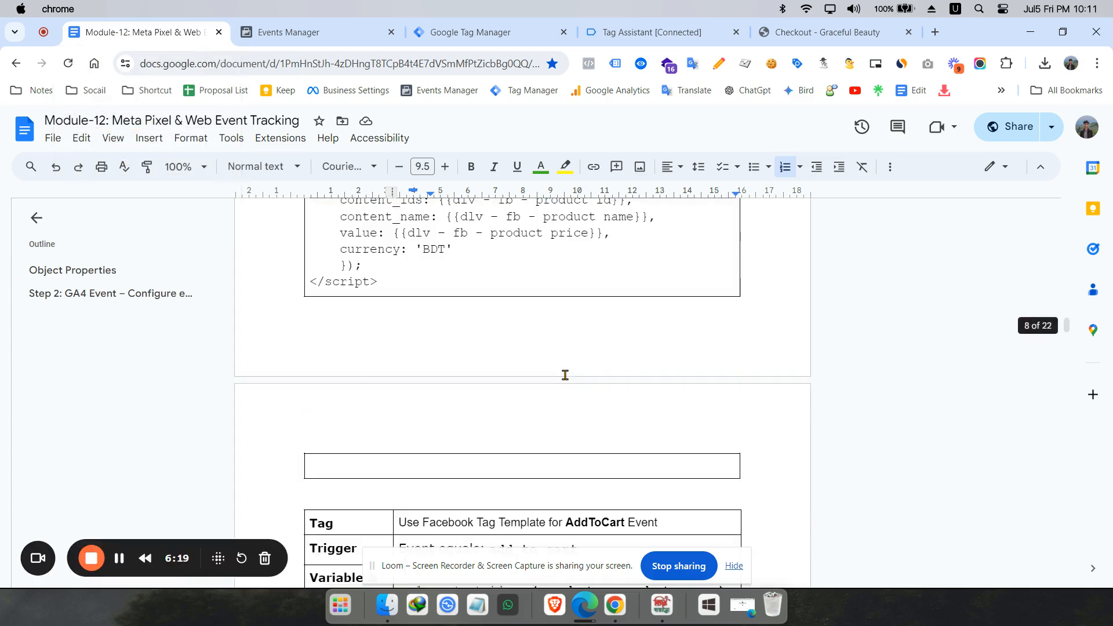
{"action": "scroll", "coordinate": [564, 370], "scroll_direction": "up", "scroll_amount": 15}
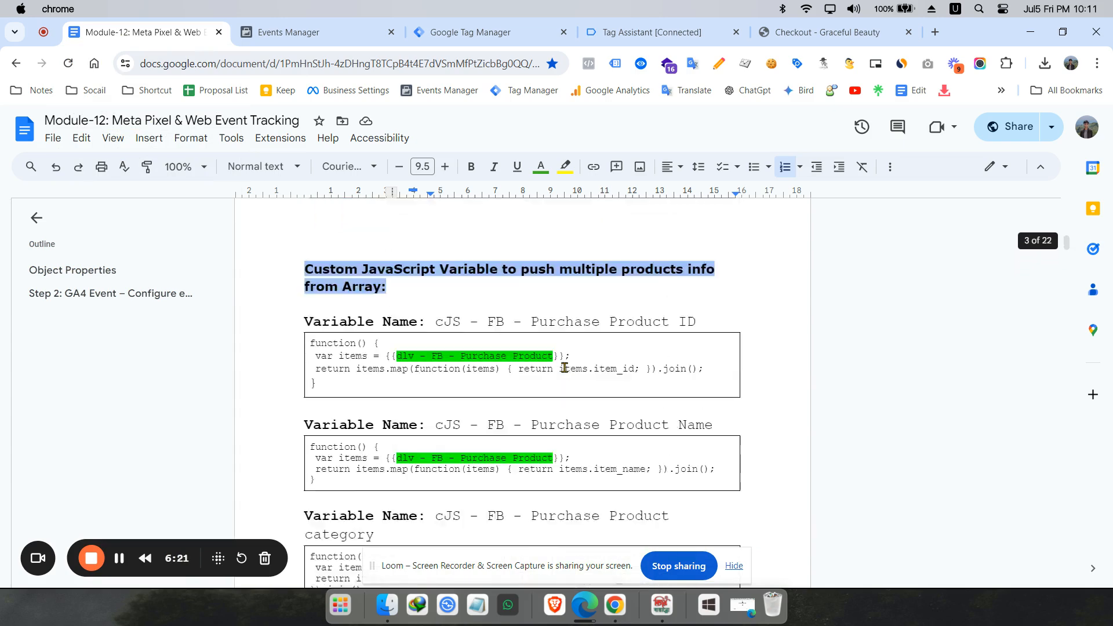
{"action": "scroll", "coordinate": [460, 329], "scroll_direction": "down", "scroll_amount": 2}
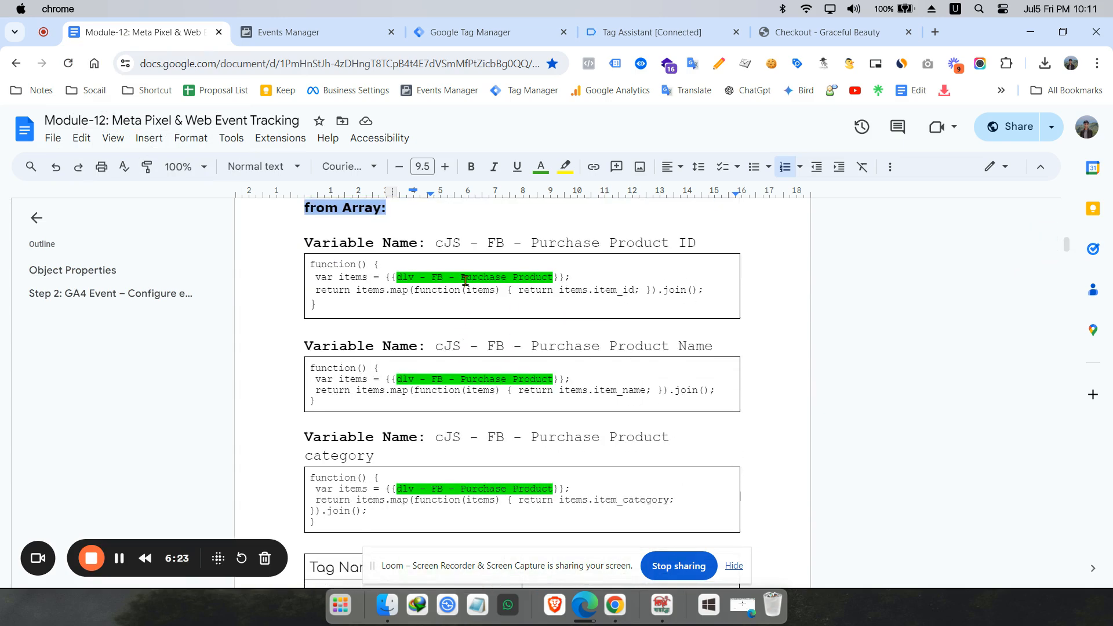
{"action": "scroll", "coordinate": [463, 289], "scroll_direction": "up", "scroll_amount": 2}
{"action": "scroll", "coordinate": [551, 329], "scroll_direction": "down", "scroll_amount": 1}
{"action": "scroll", "coordinate": [551, 328], "scroll_direction": "down", "scroll_amount": 1}
{"action": "left_click_drag", "start_coordinate": [399, 336], "coordinate": [541, 335]}
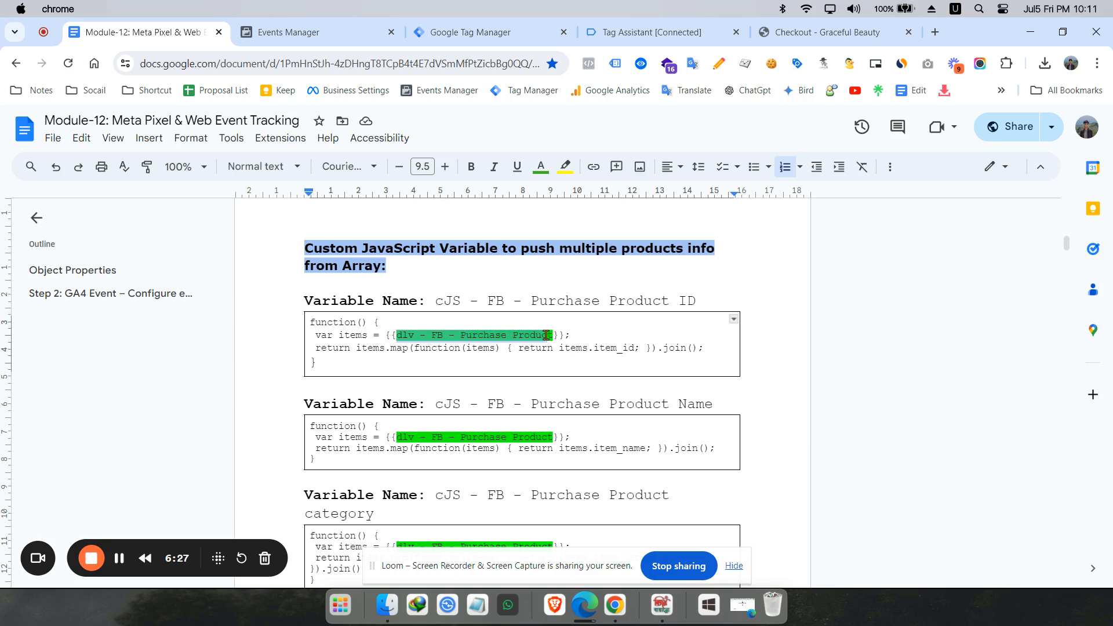
{"action": "left_click", "coordinate": [649, 344]}
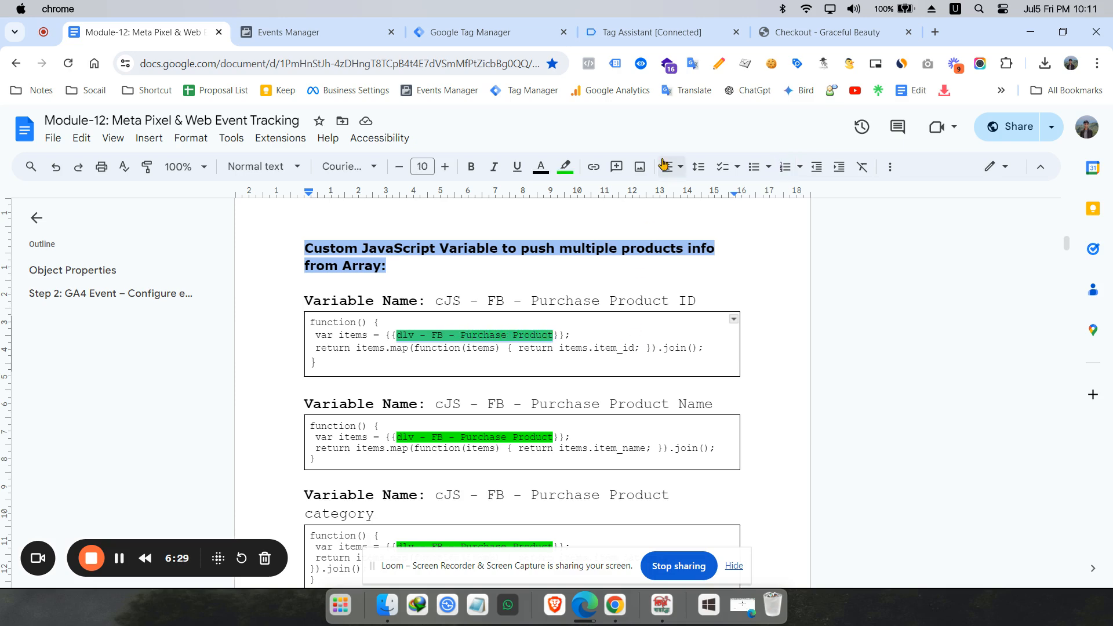
Step: Name the untitled Google Tag Manager variable dlv - FB - Purchase Product
{"action": "left_click", "coordinate": [661, 34]}
{"action": "left_click", "coordinate": [517, 33]}
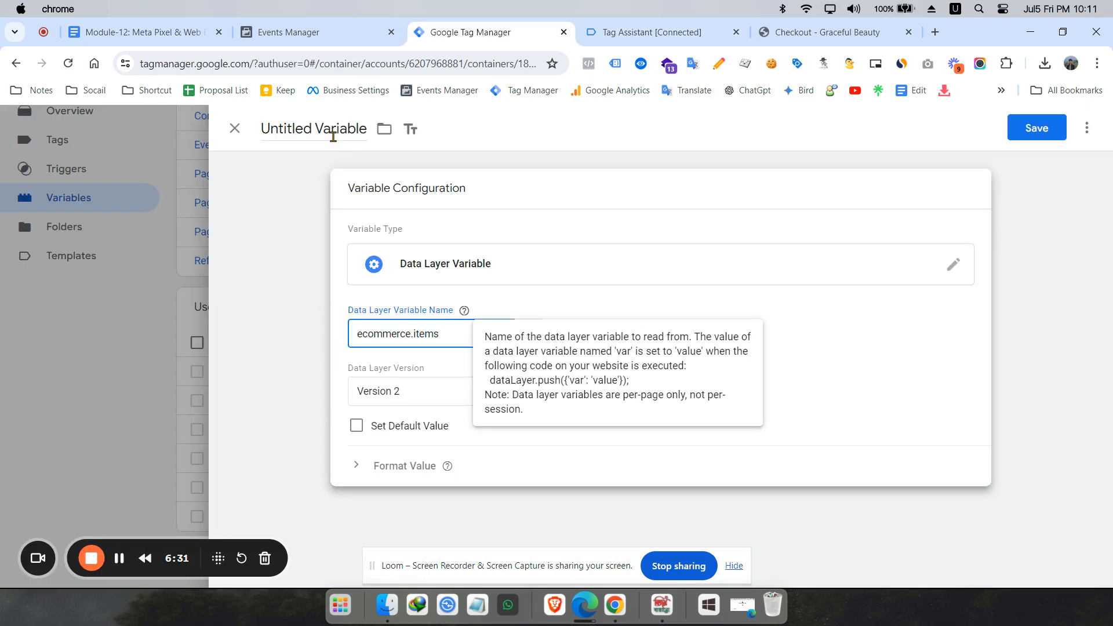
{"action": "left_click", "coordinate": [348, 128]}
{"action": "type", "text": "dlv - FB - Purchase Product"}
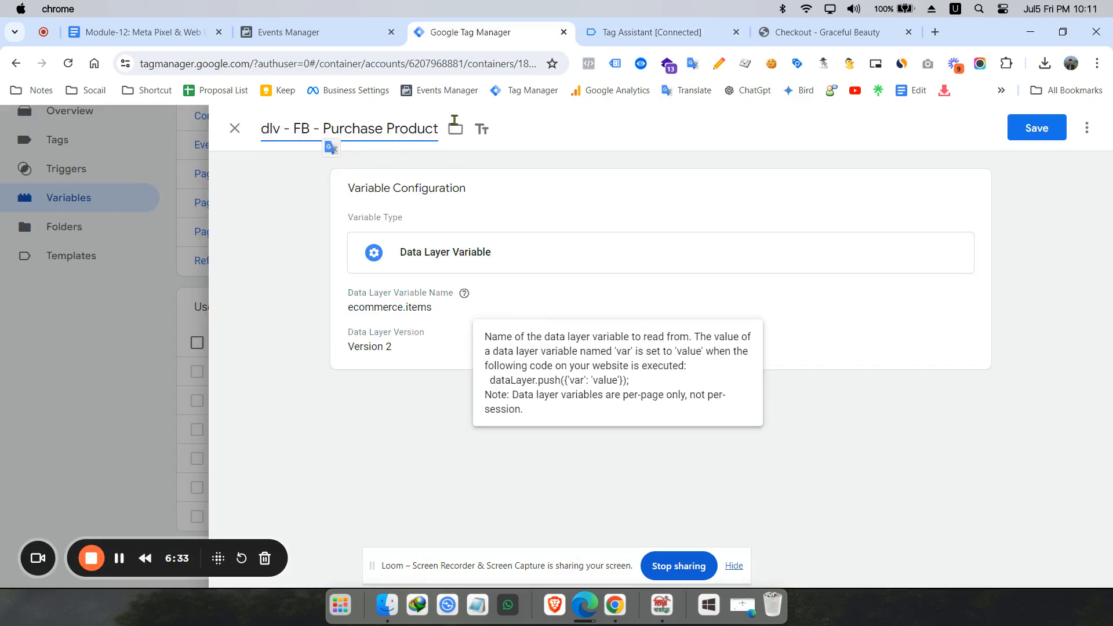
Step: Save the data layer variable and copy the function code for cJS - FB - Purchase Product ID from the Module-12 document
{"action": "left_click", "coordinate": [1033, 121]}
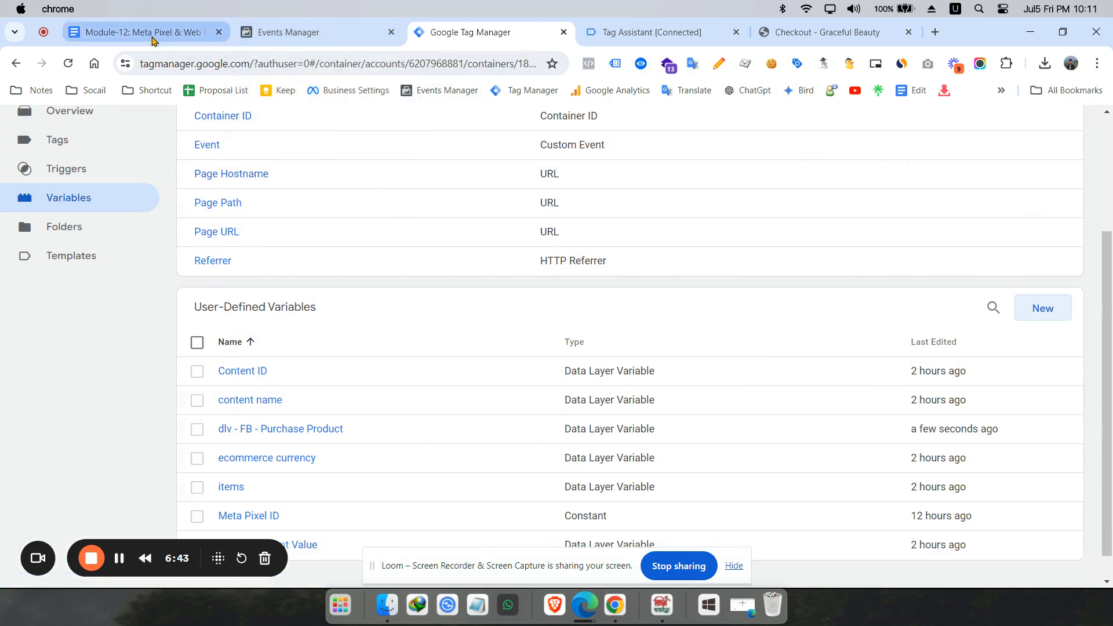
{"action": "left_click", "coordinate": [209, 33]}
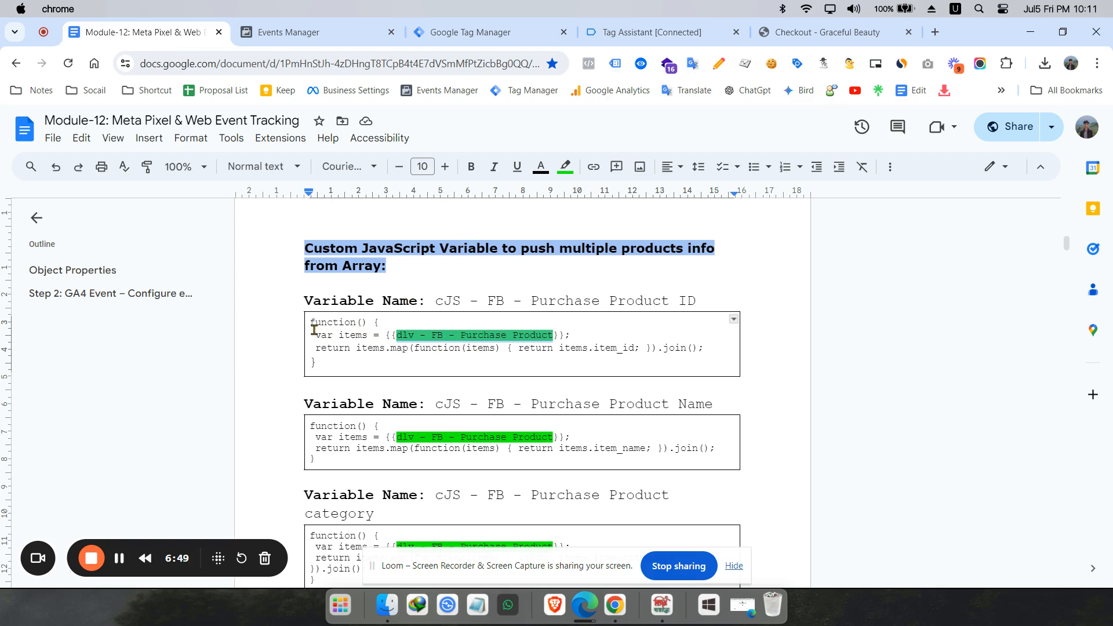
{"action": "left_click_drag", "start_coordinate": [309, 323], "coordinate": [344, 348]}
{"action": "right_click", "coordinate": [344, 335]}
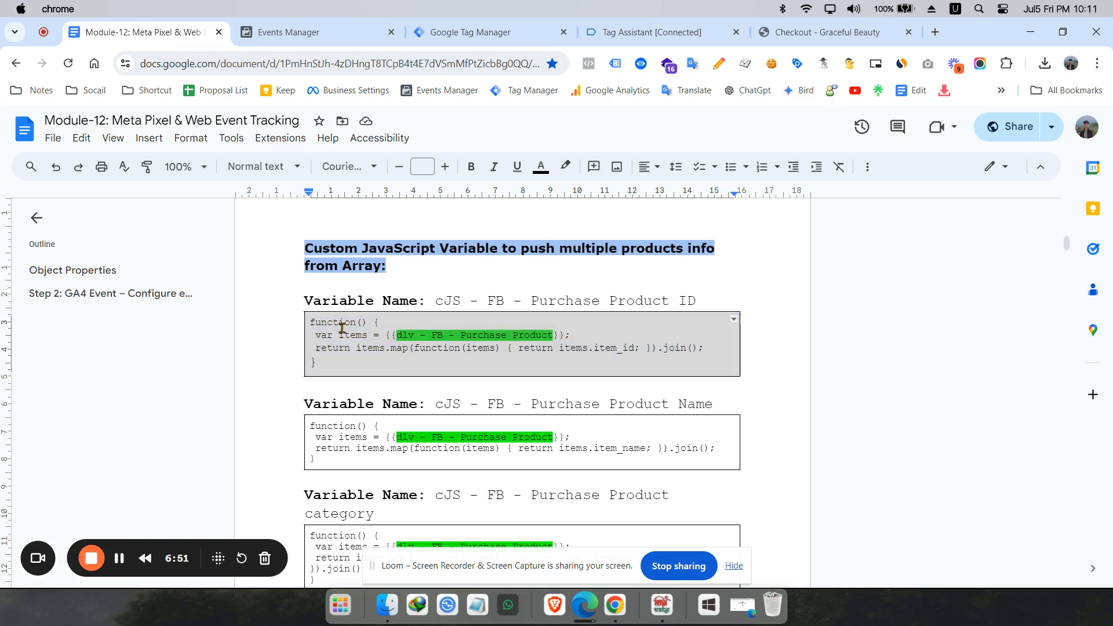
{"action": "left_click", "coordinate": [408, 204]}
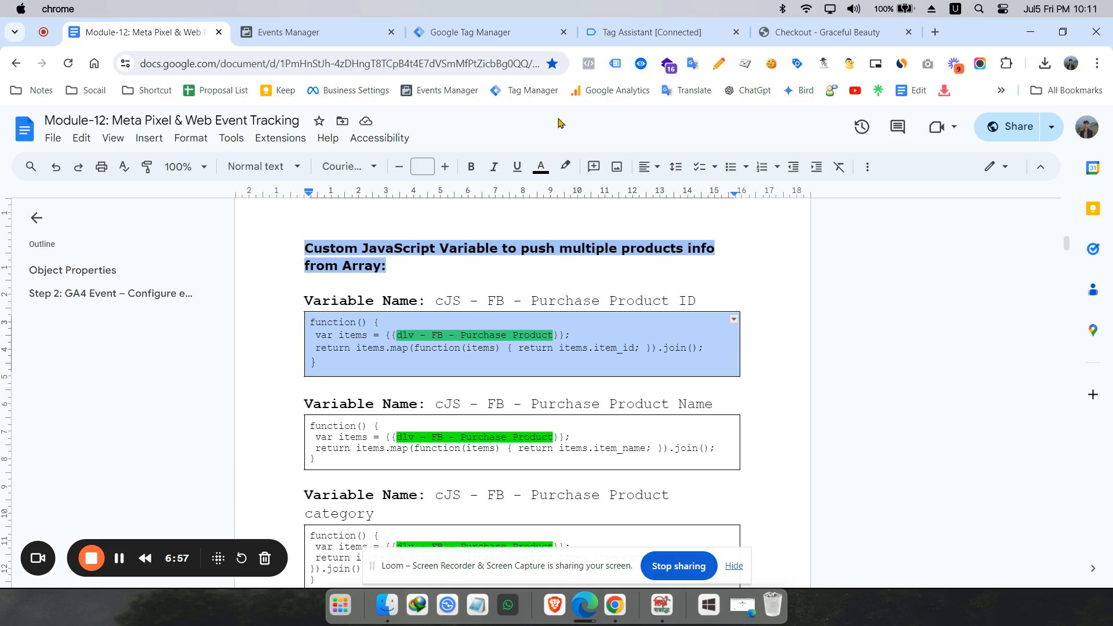
Step: Create a new Custom JavaScript variable in Google Tag Manager and paste the copied item_id function as its code
{"action": "left_click", "coordinate": [487, 32]}
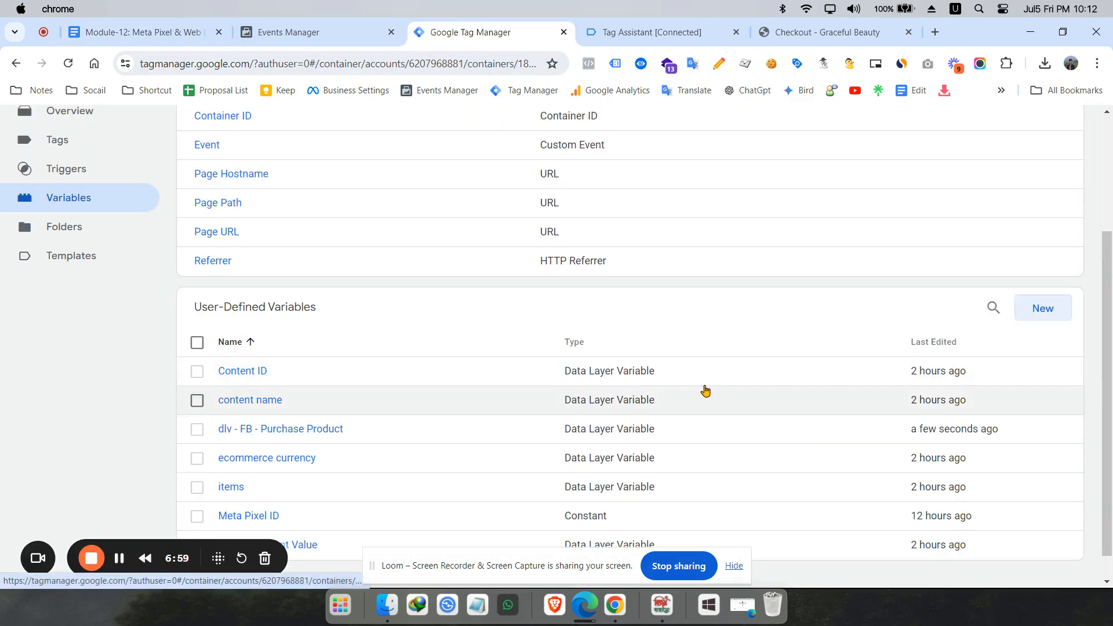
{"action": "left_click", "coordinate": [1052, 307]}
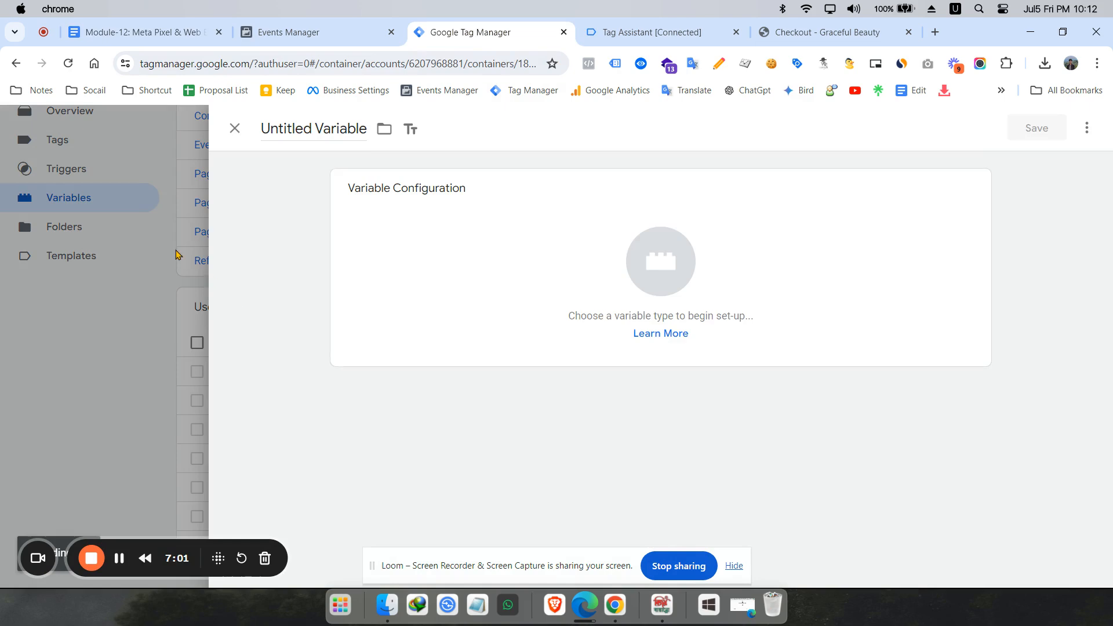
{"action": "left_click", "coordinate": [621, 284]}
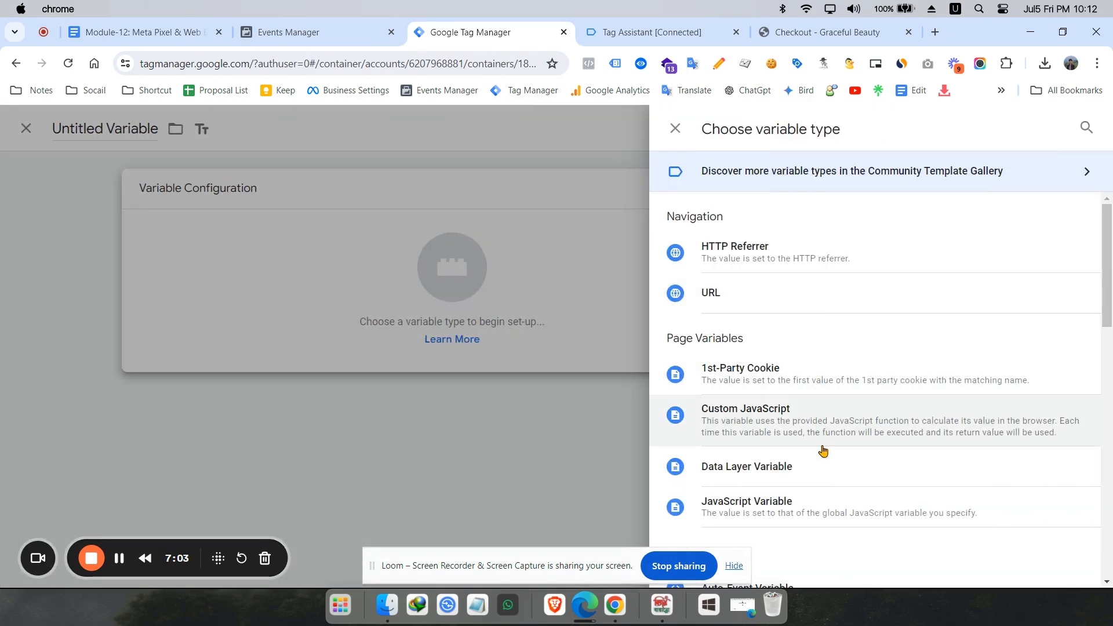
{"action": "left_click", "coordinate": [826, 432]}
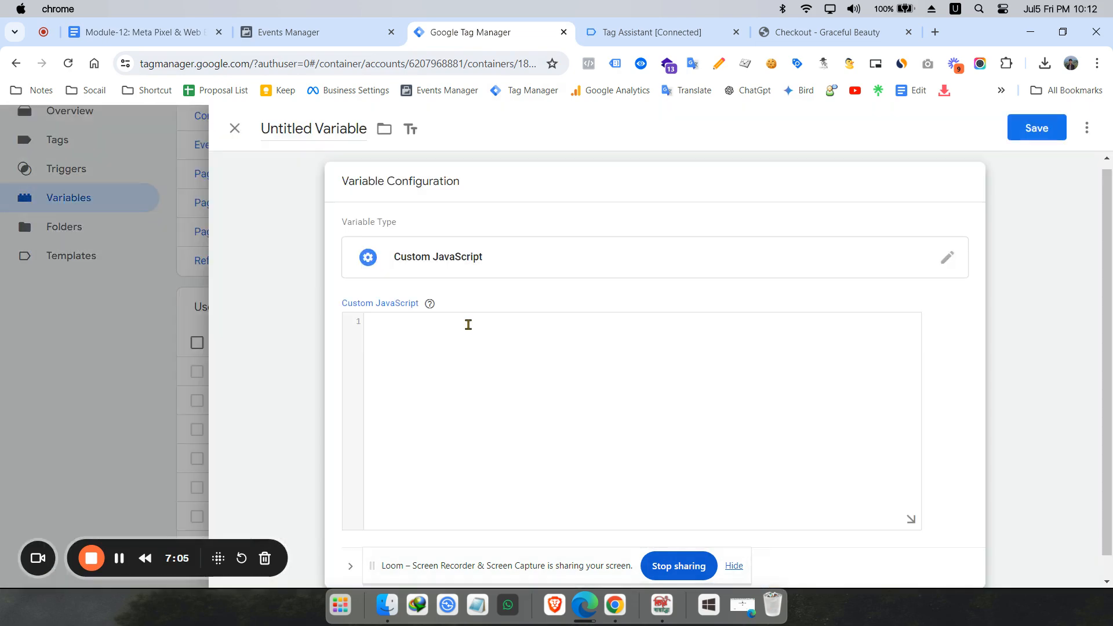
{"action": "left_click", "coordinate": [471, 327]}
{"action": "key", "text": "super+v"}
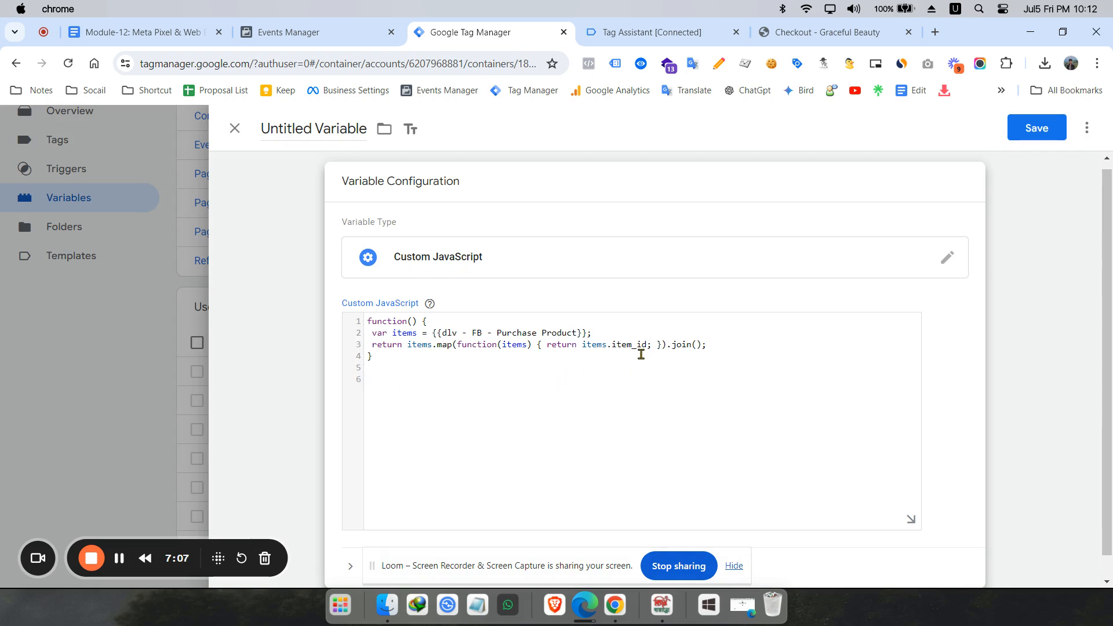
Step: Review the InitiateCheckout tag, trigger and parameter list in the Module-12 document against the pasted function
{"action": "scroll", "coordinate": [643, 354], "scroll_direction": "up", "scroll_amount": 10}
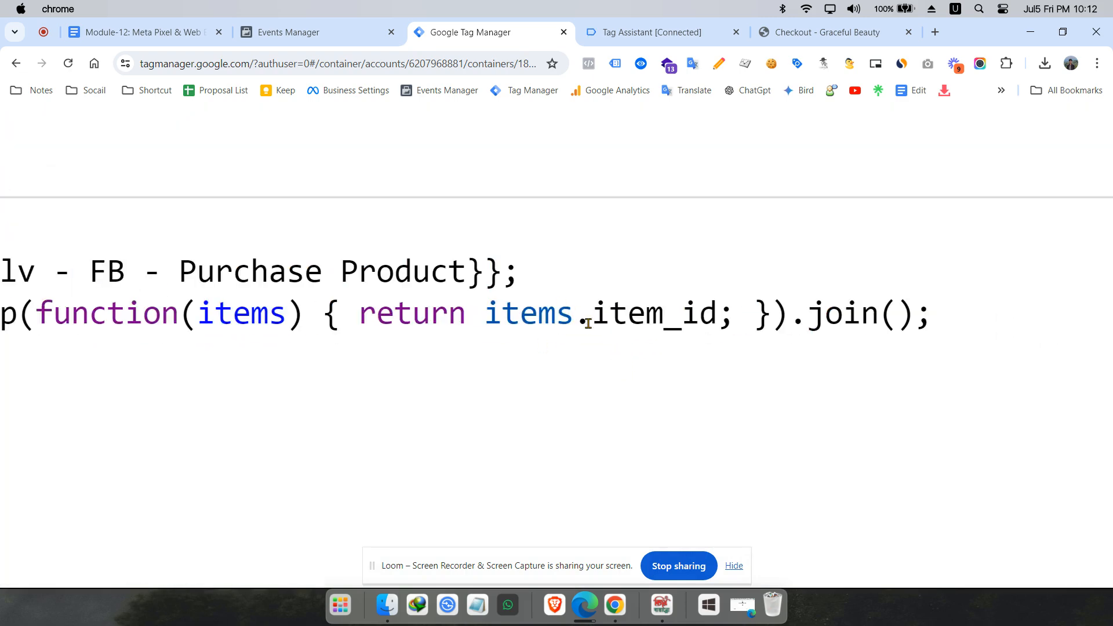
{"action": "left_click", "coordinate": [154, 31]}
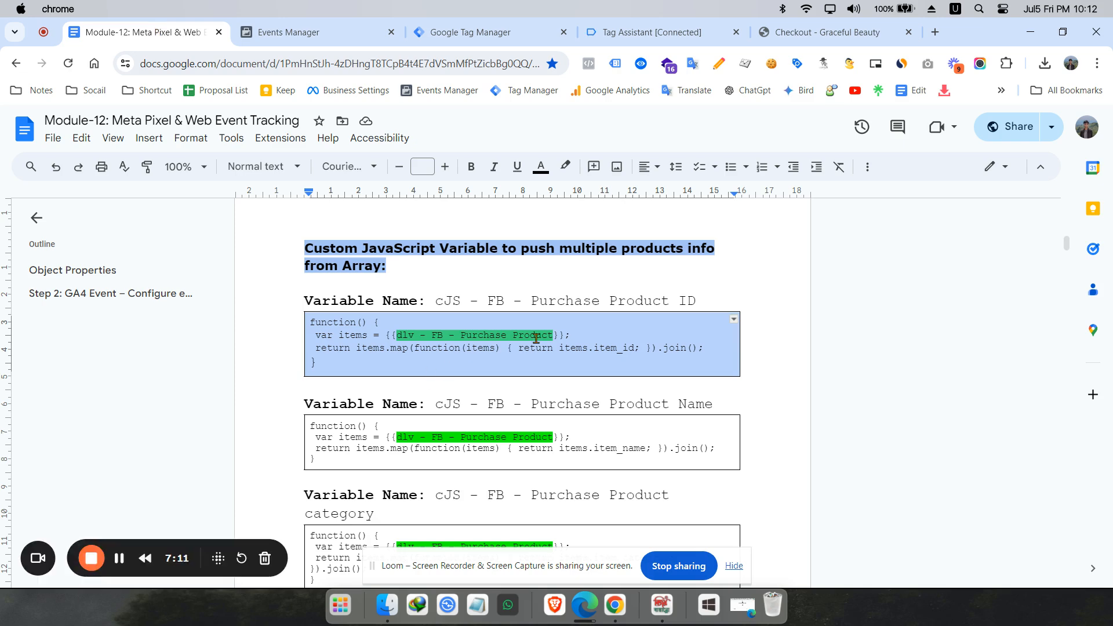
{"action": "scroll", "coordinate": [580, 336], "scroll_direction": "down", "scroll_amount": 5}
{"action": "scroll", "coordinate": [585, 341], "scroll_direction": "down", "scroll_amount": 15}
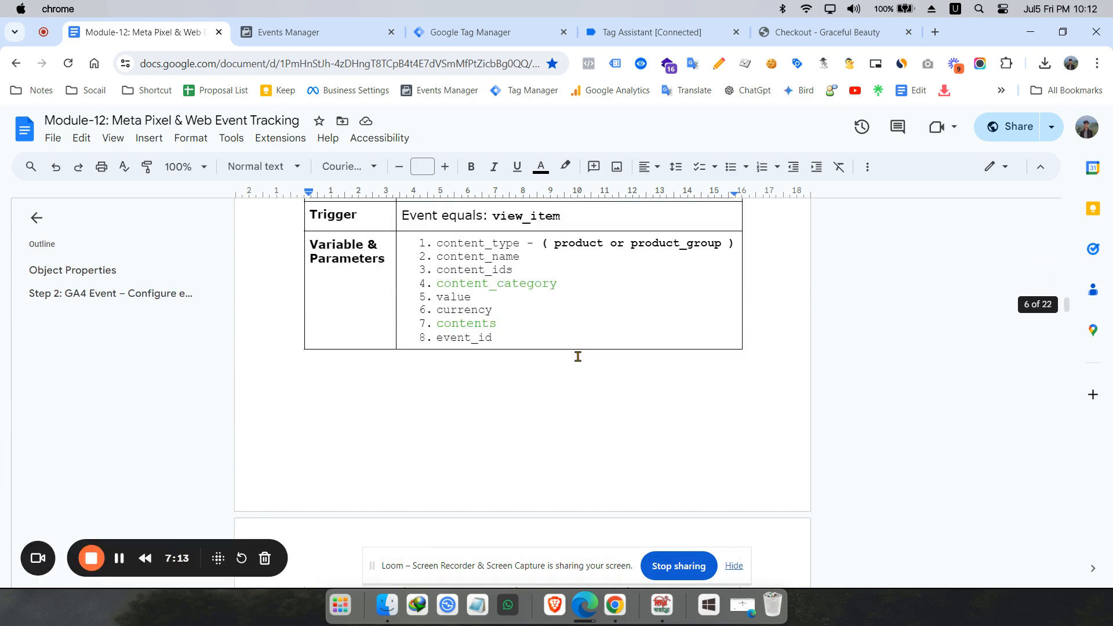
{"action": "scroll", "coordinate": [578, 356], "scroll_direction": "up", "scroll_amount": 2}
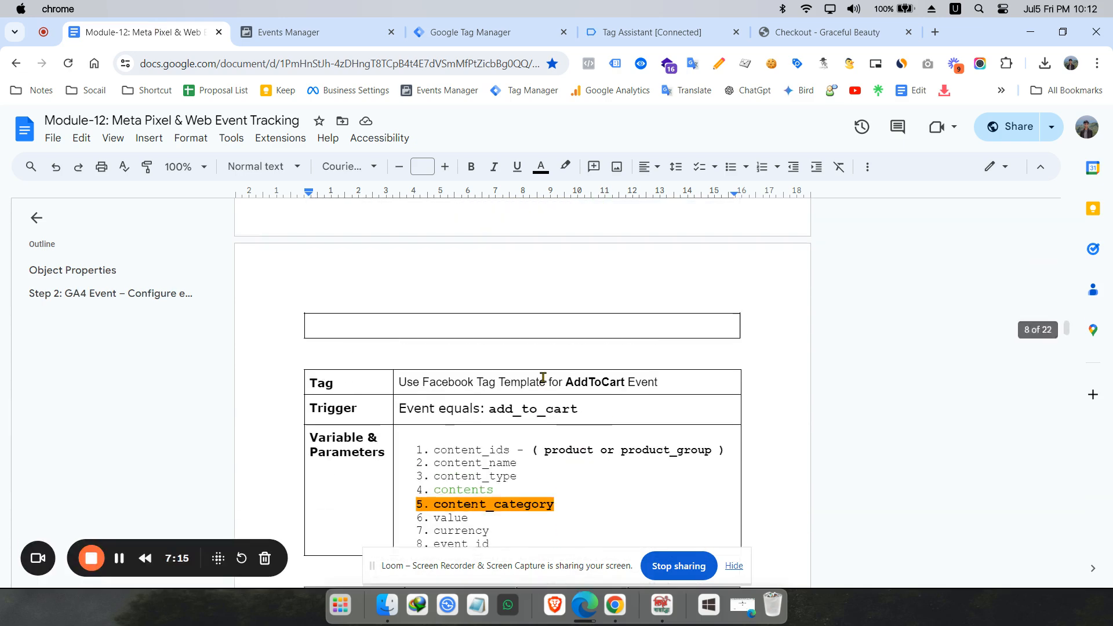
{"action": "scroll", "coordinate": [542, 377], "scroll_direction": "down", "scroll_amount": 10}
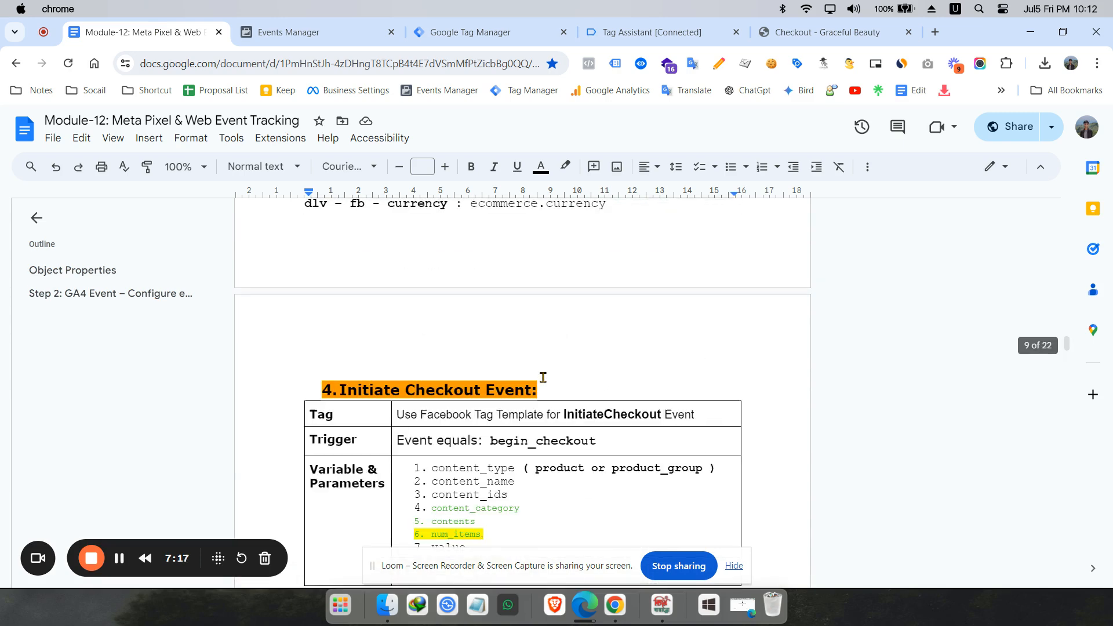
{"action": "scroll", "coordinate": [489, 410], "scroll_direction": "down", "scroll_amount": 3}
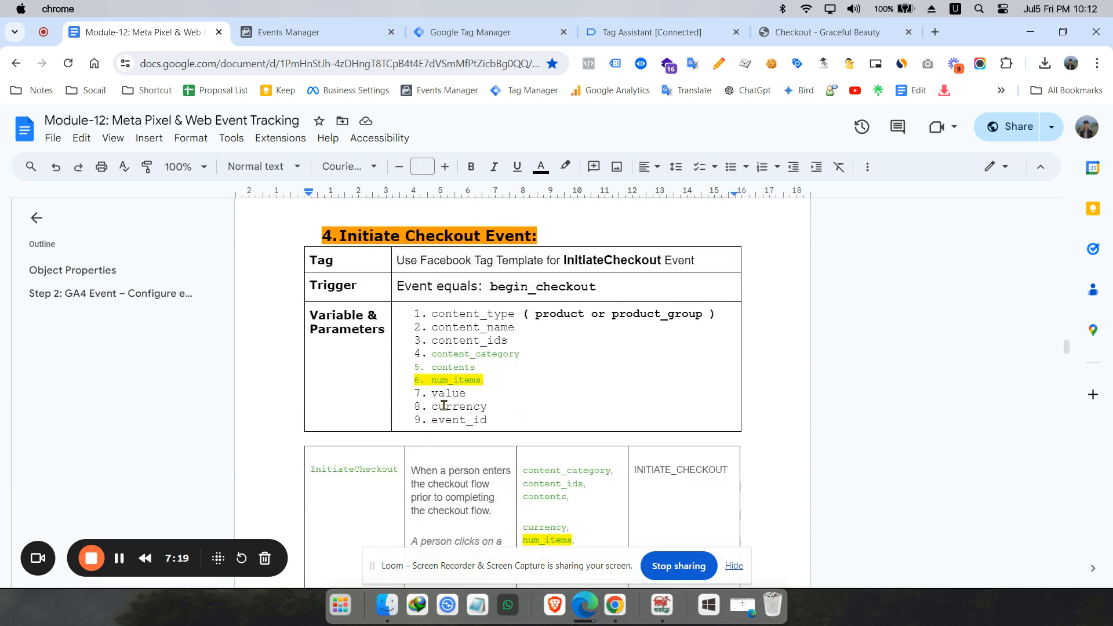
{"action": "scroll", "coordinate": [447, 401], "scroll_direction": "up", "scroll_amount": 4}
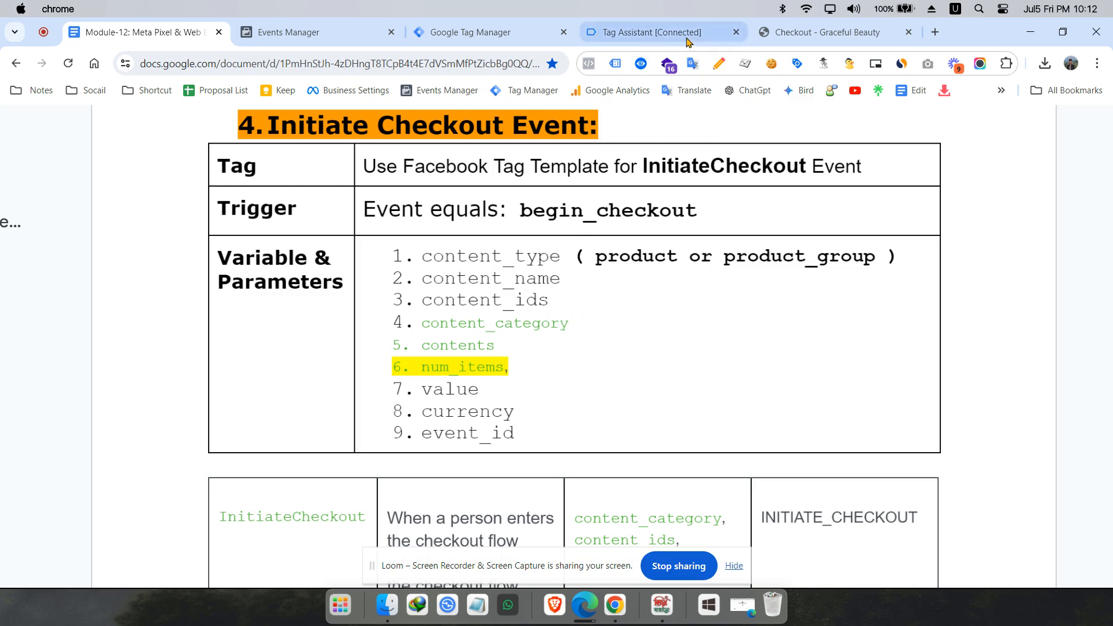
{"action": "left_click", "coordinate": [371, 33]}
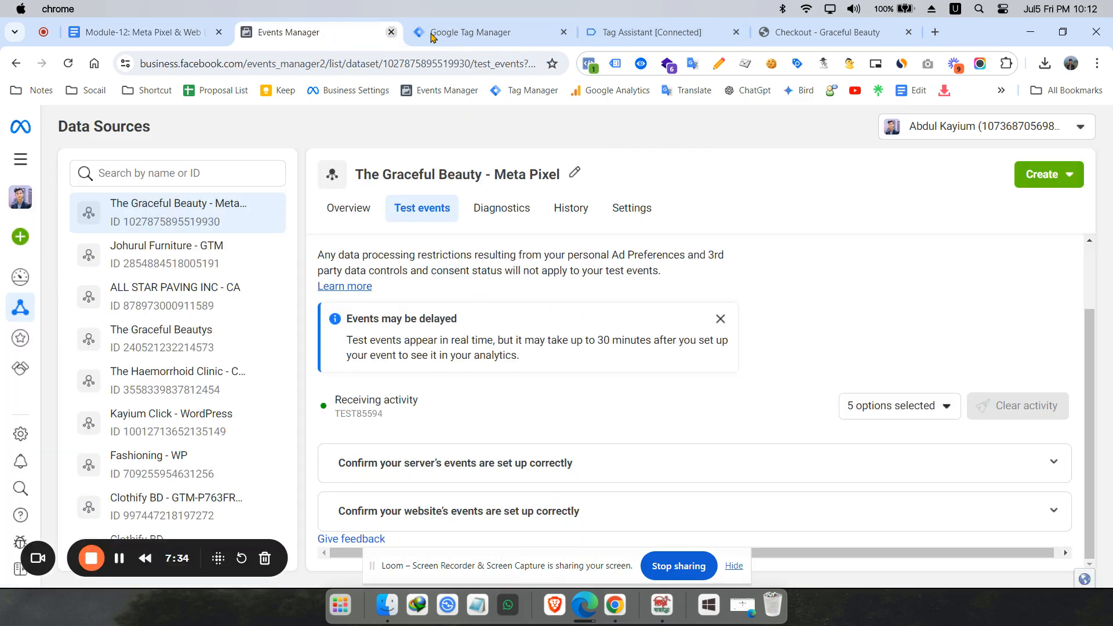
{"action": "left_click", "coordinate": [432, 33]}
Step: Examine the items.item_id return statement in the Custom JavaScript code
{"action": "scroll", "coordinate": [712, 309], "scroll_direction": "down", "scroll_amount": 3}
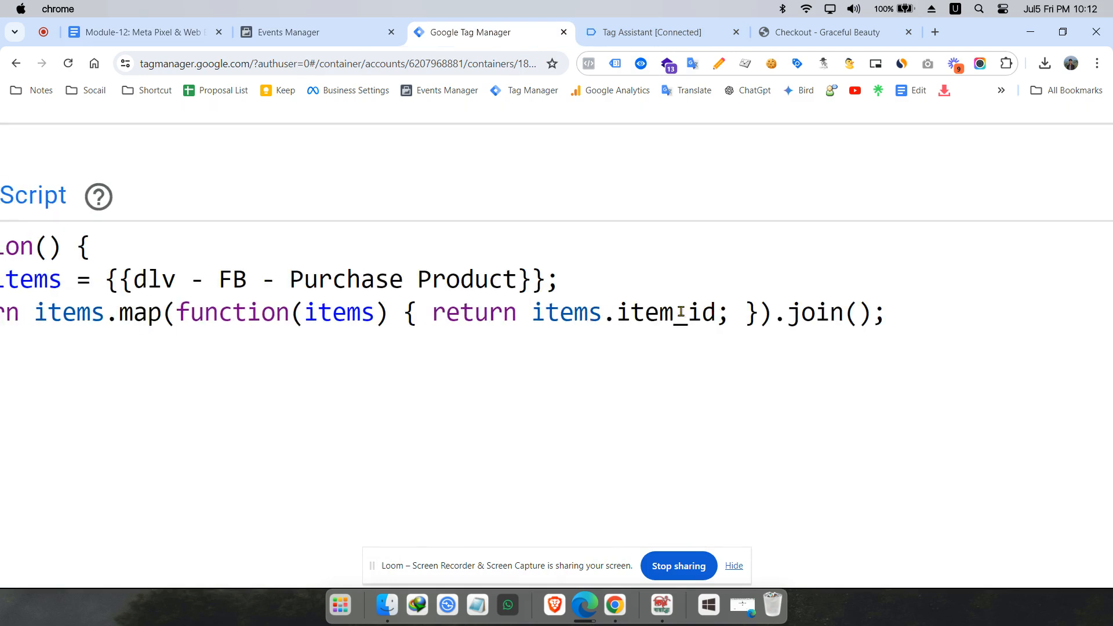
{"action": "key", "text": "Right"}
{"action": "key", "text": "Right"}
{"action": "key", "text": "Left"}
{"action": "key", "text": "Left"}
{"action": "key", "text": "Left"}
{"action": "scroll", "coordinate": [686, 332], "scroll_direction": "down", "scroll_amount": 1}
{"action": "scroll", "coordinate": [686, 332], "scroll_direction": "down", "scroll_amount": 3}
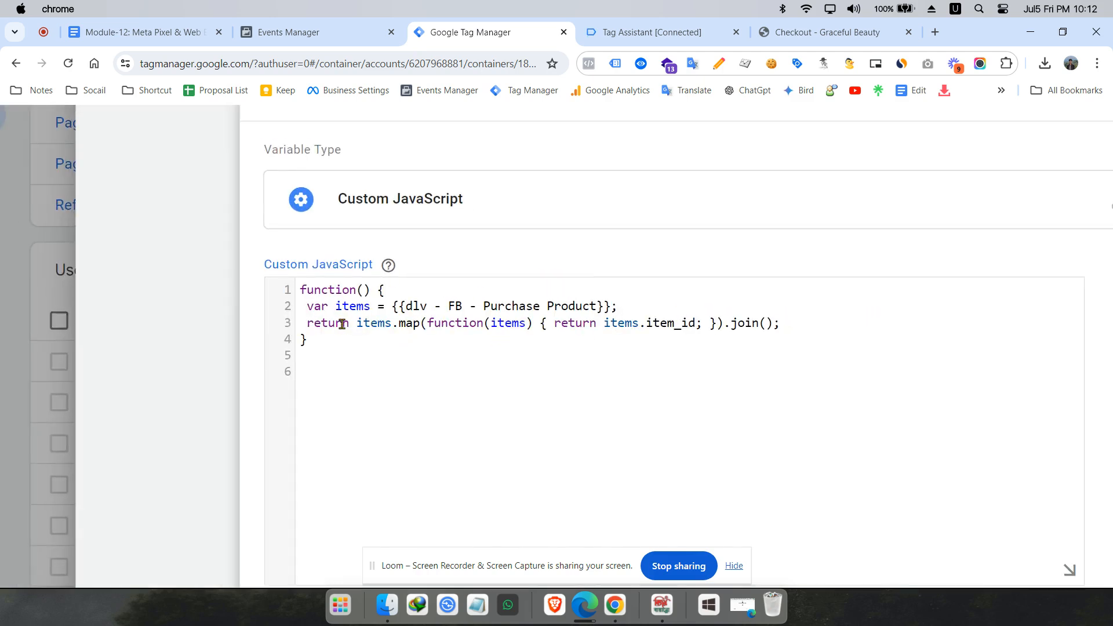
{"action": "scroll", "coordinate": [667, 337], "scroll_direction": "up", "scroll_amount": 5}
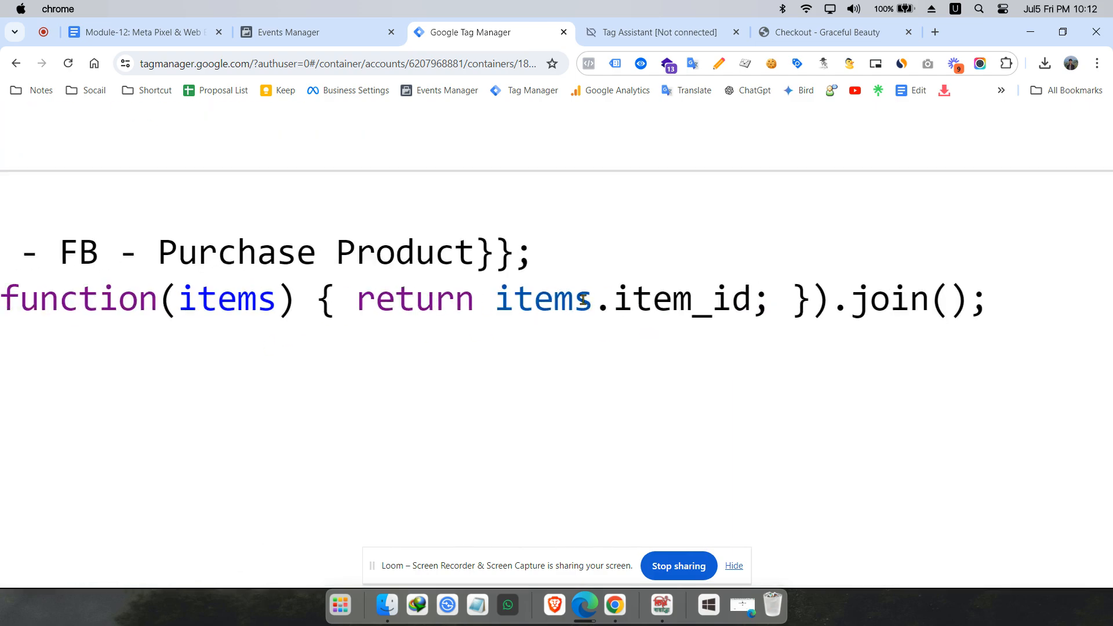
{"action": "key", "text": "Right"}
{"action": "key", "text": "Right"}
{"action": "key", "text": "Right"}
{"action": "key", "text": "Right"}
{"action": "key", "text": "Right"}
{"action": "key", "text": "Right"}
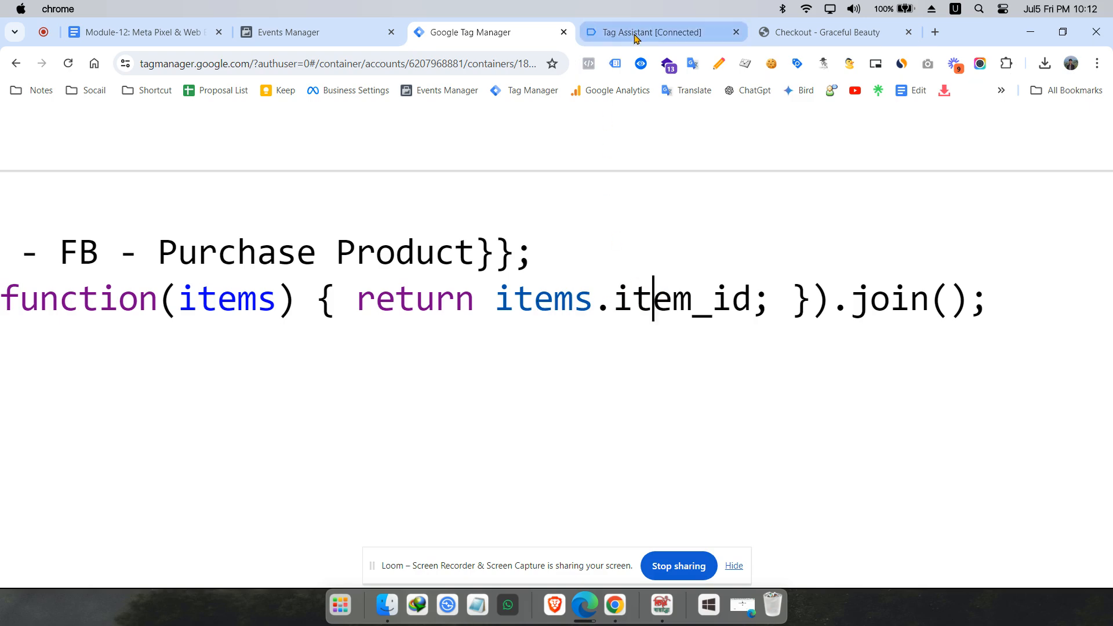
Step: Copy the item_id key from Tag Assistant's begin_checkout items array and paste it over the property returned by the Custom JavaScript function
{"action": "left_click", "coordinate": [656, 31]}
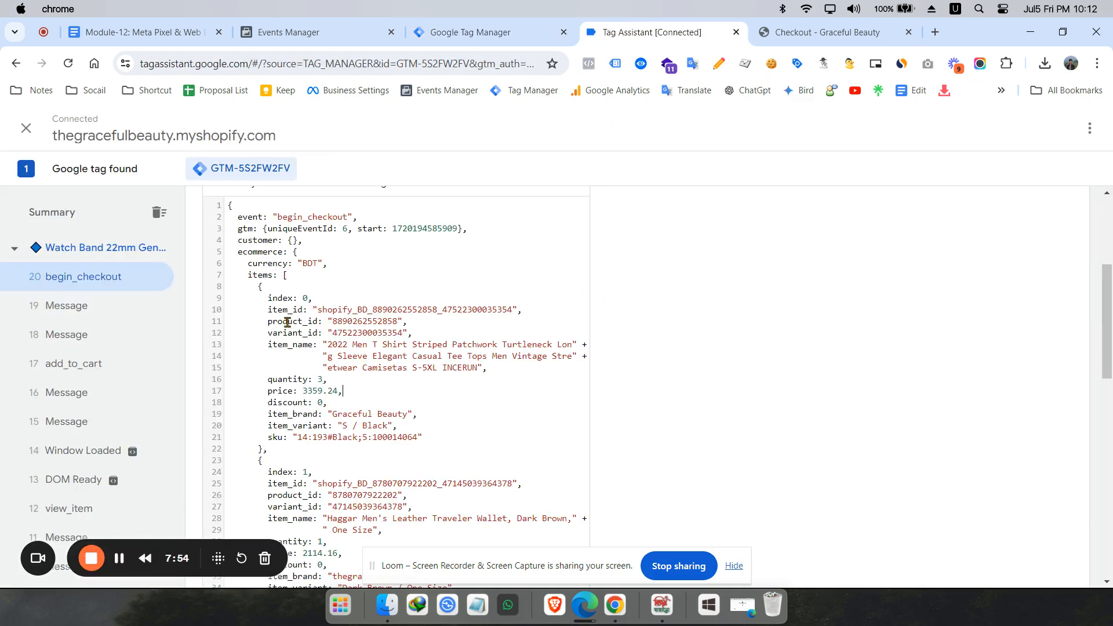
{"action": "scroll", "coordinate": [288, 322], "scroll_direction": "up", "scroll_amount": 5}
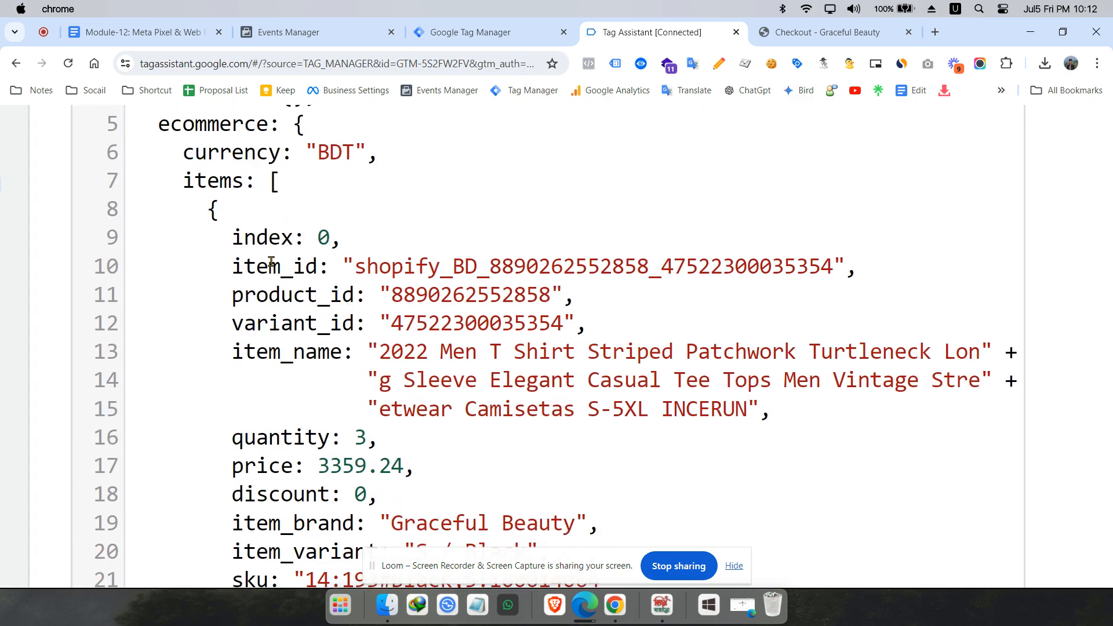
{"action": "double_click", "coordinate": [271, 261]}
{"action": "right_click", "coordinate": [275, 261]}
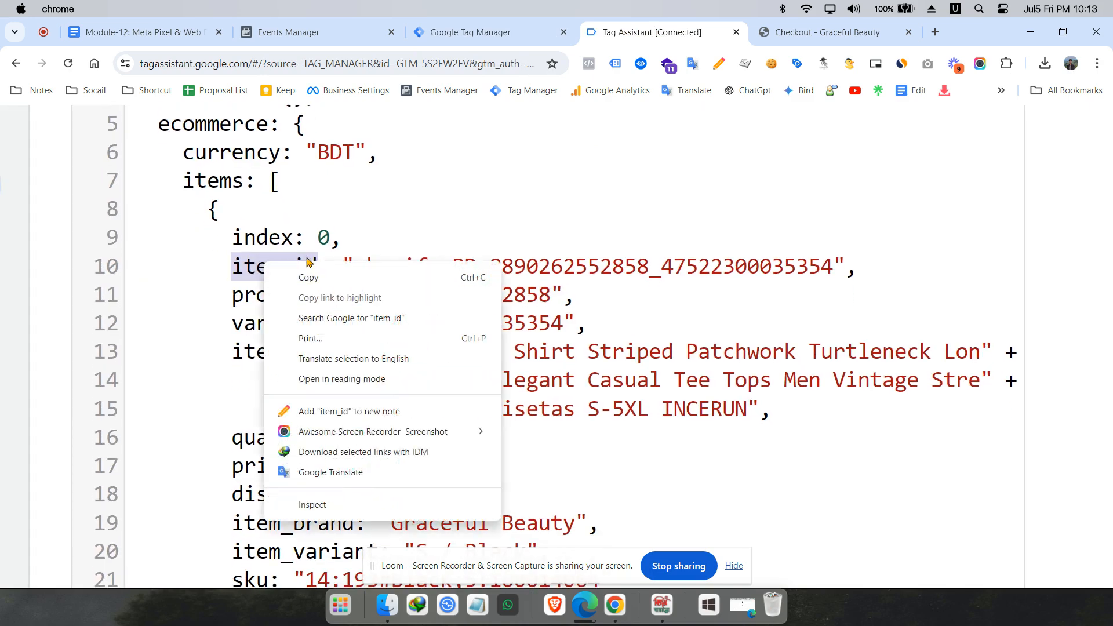
{"action": "left_click", "coordinate": [313, 276]}
{"action": "left_click", "coordinate": [486, 35]}
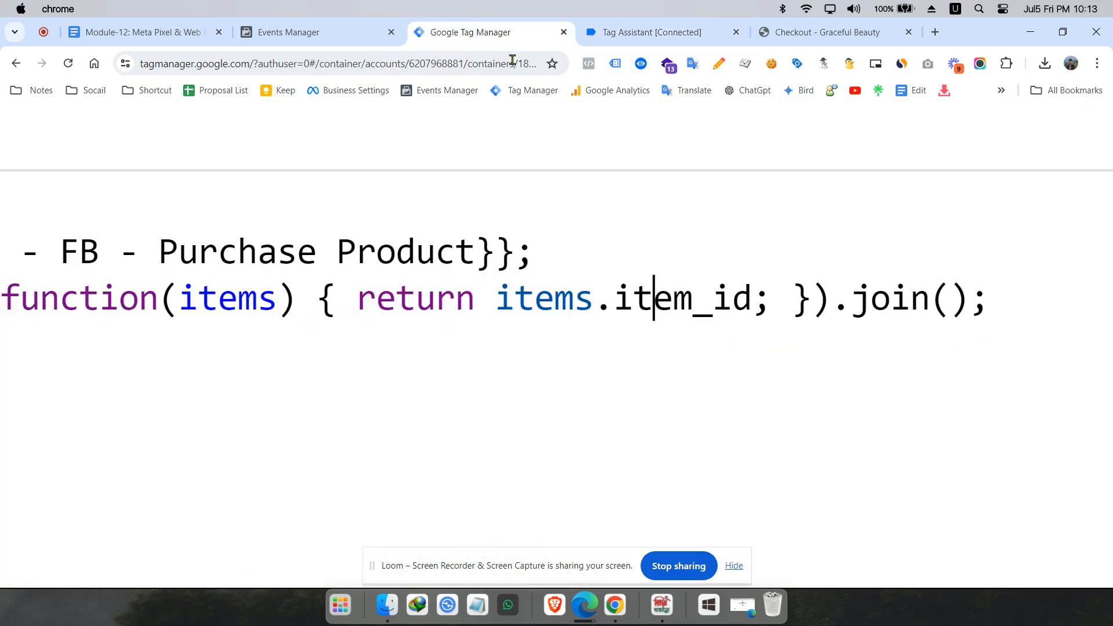
{"action": "double_click", "coordinate": [699, 299]}
{"action": "right_click", "coordinate": [699, 299]}
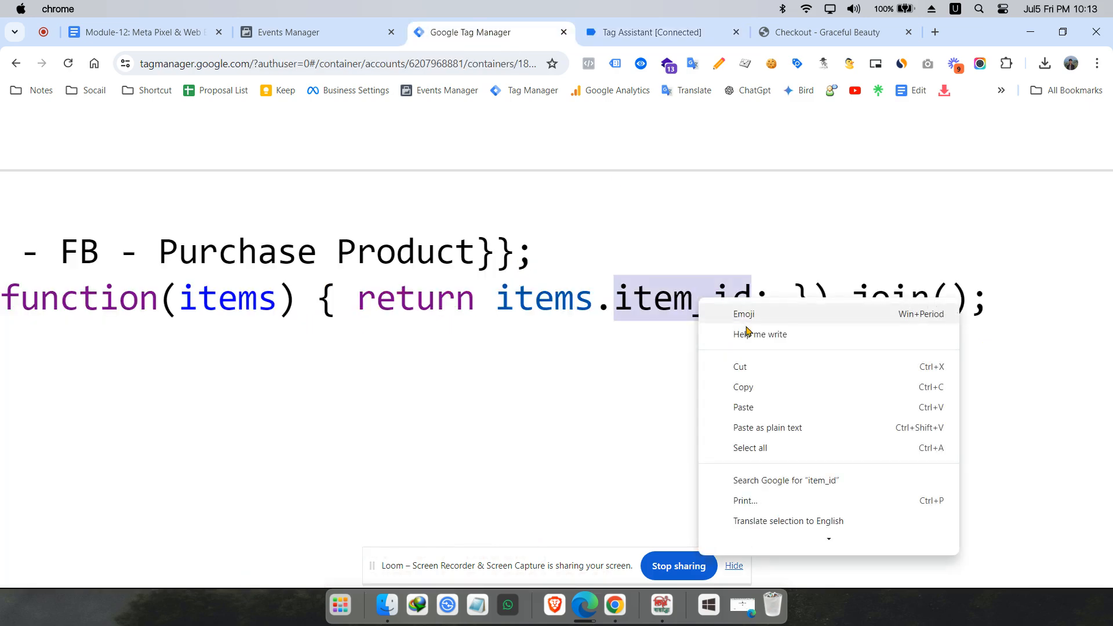
{"action": "left_click", "coordinate": [759, 406]}
{"action": "scroll", "coordinate": [640, 323], "scroll_direction": "down", "scroll_amount": 10}
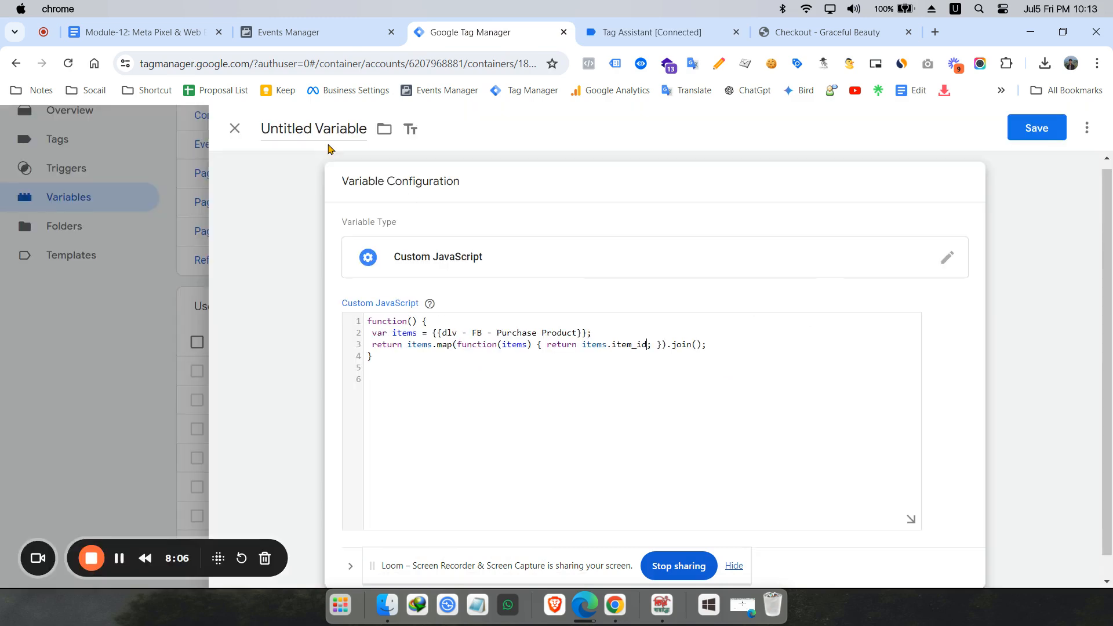
Step: Copy the variable name "cJS - FB - Purchase Product ID" from the Custom JavaScript Variable section of the Module-12 document
{"action": "triple_click", "coordinate": [313, 129]}
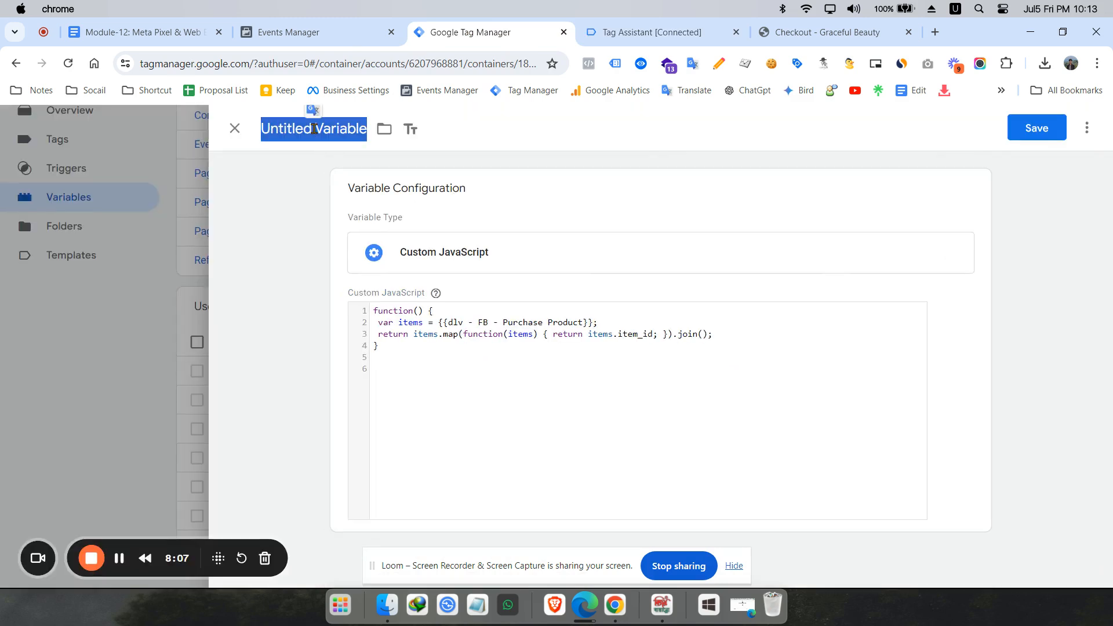
{"action": "left_click", "coordinate": [148, 44]}
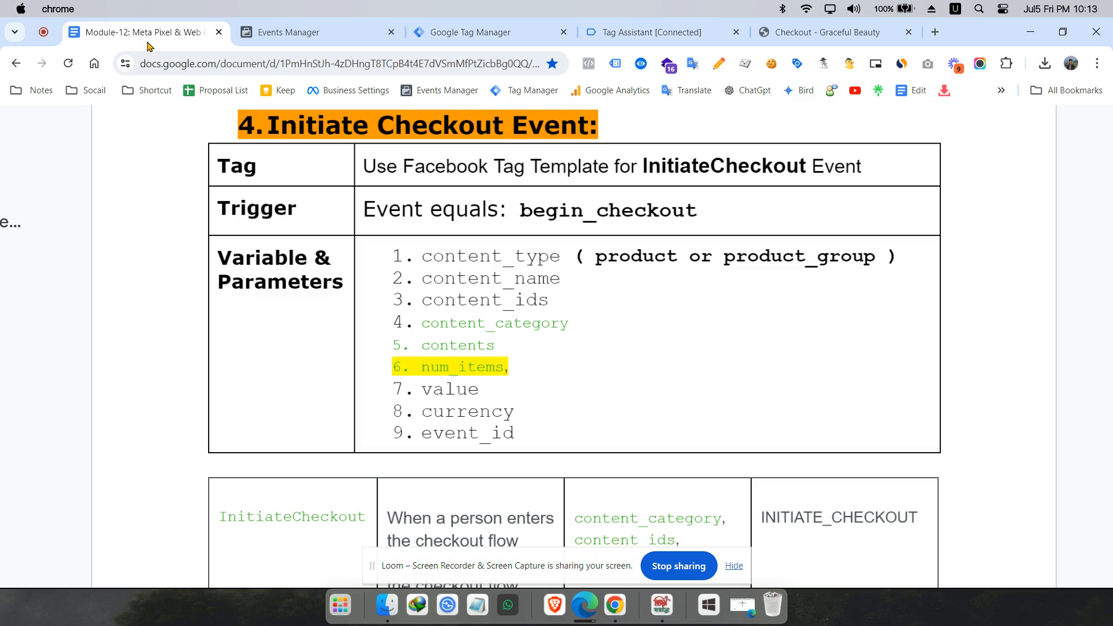
{"action": "scroll", "coordinate": [507, 325], "scroll_direction": "down", "scroll_amount": 20}
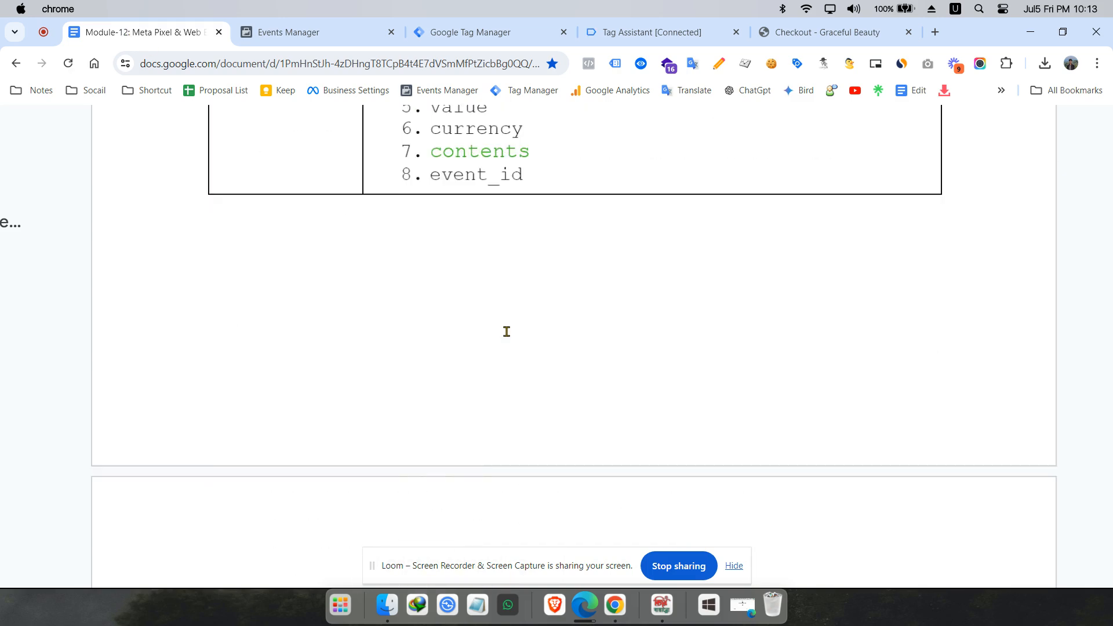
{"action": "scroll", "coordinate": [514, 346], "scroll_direction": "down", "scroll_amount": 20}
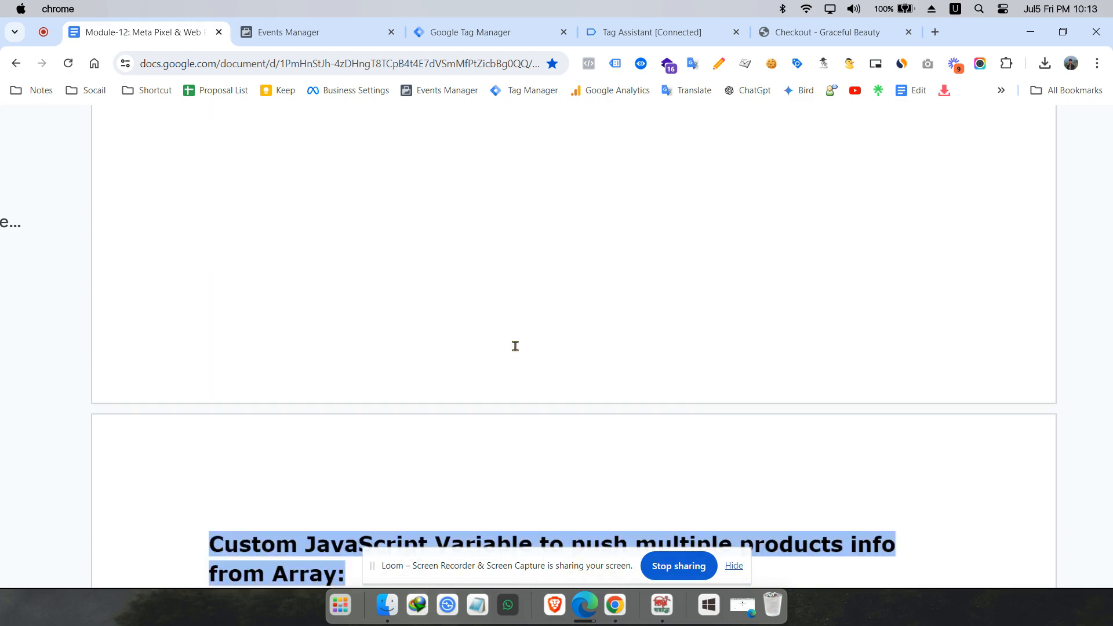
{"action": "scroll", "coordinate": [515, 350], "scroll_direction": "down", "scroll_amount": 2}
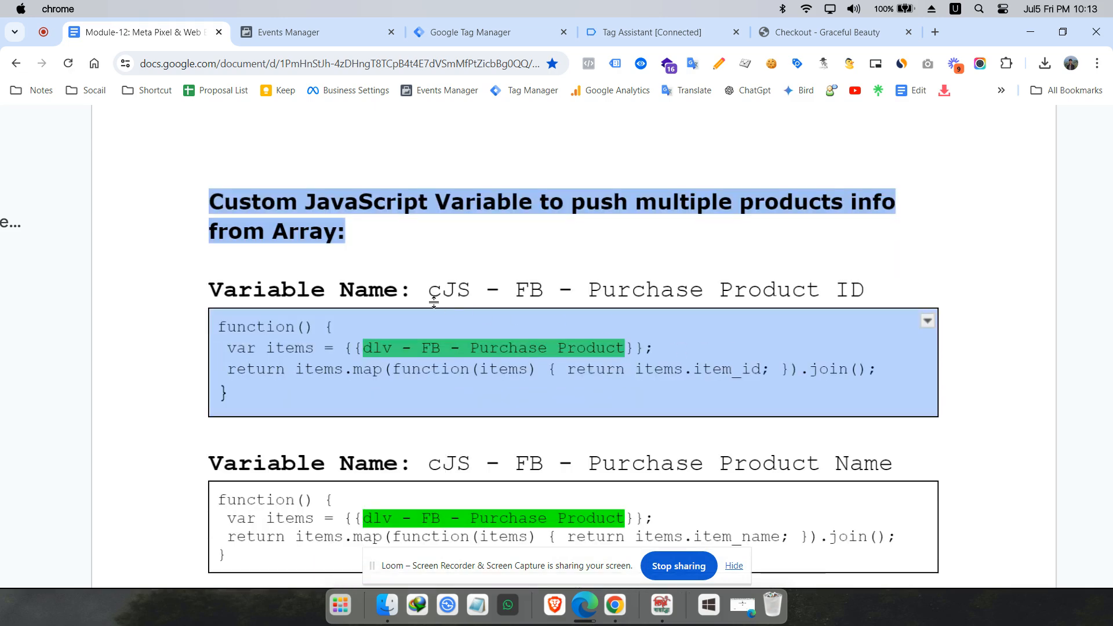
{"action": "left_click_drag", "start_coordinate": [435, 291], "coordinate": [660, 278]}
{"action": "left_click_drag", "start_coordinate": [826, 281], "coordinate": [871, 287]}
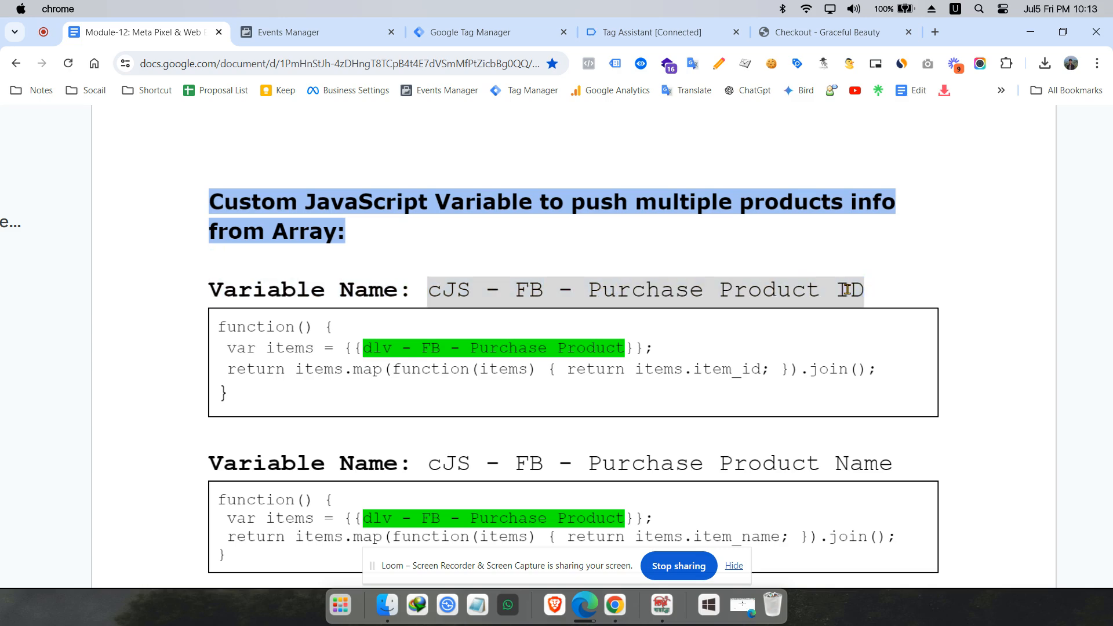
{"action": "right_click", "coordinate": [847, 290]}
{"action": "left_click", "coordinate": [881, 140]}
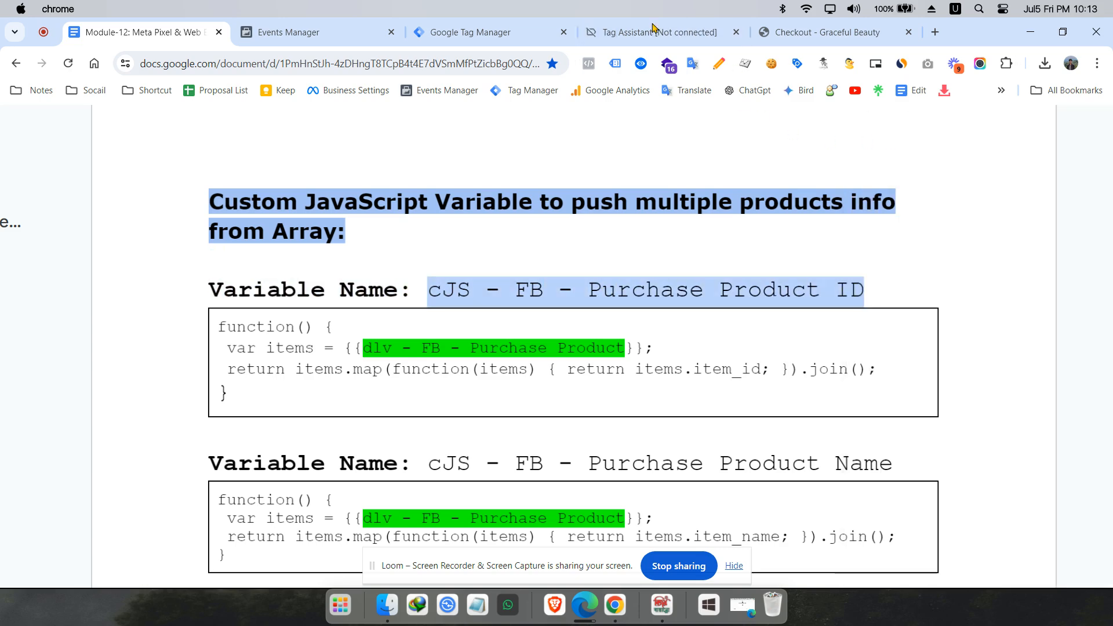
Step: Switch to Google Tag Manager, name the untitled Custom JavaScript variable "cJS - FB - Purchase Product ID" and save it
{"action": "left_click", "coordinate": [470, 33]}
{"action": "triple_click", "coordinate": [318, 132]}
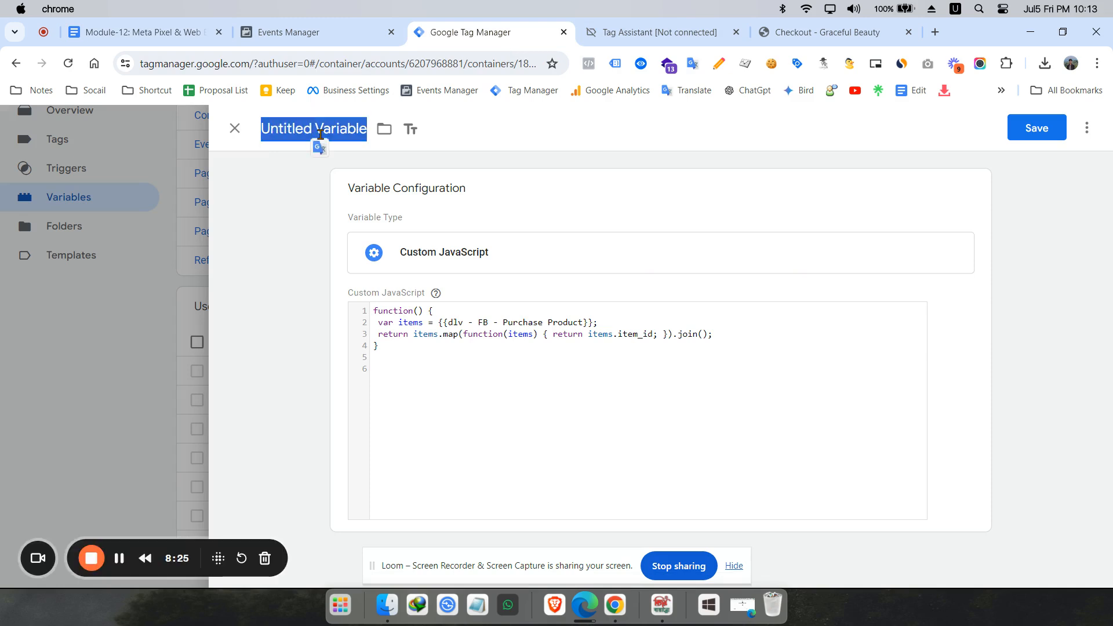
{"action": "key", "text": "super+v"}
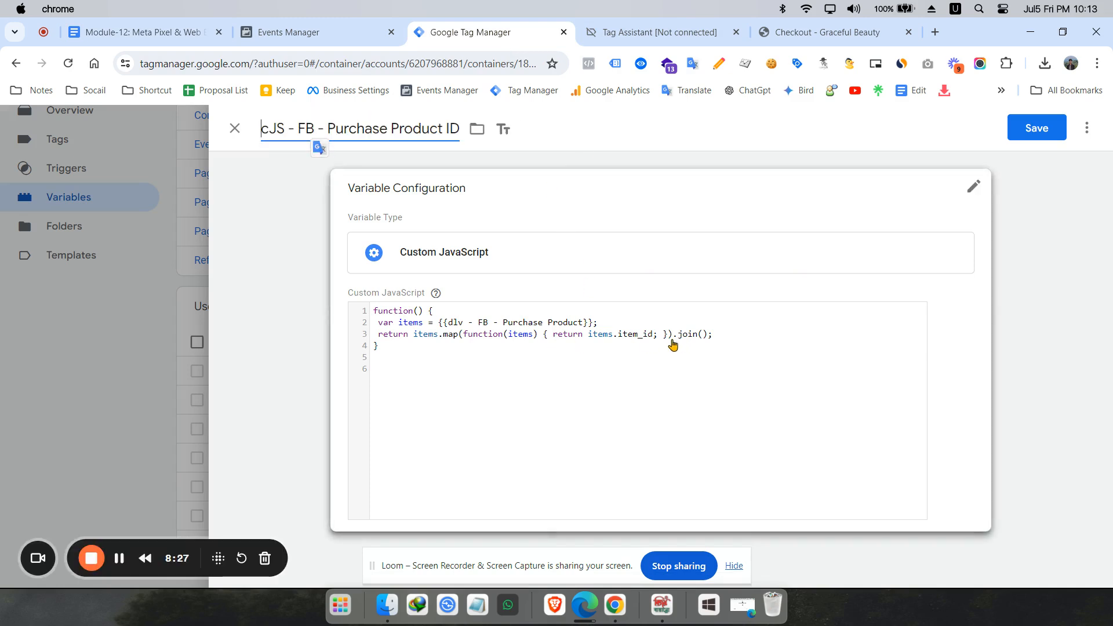
{"action": "left_click", "coordinate": [1022, 134]}
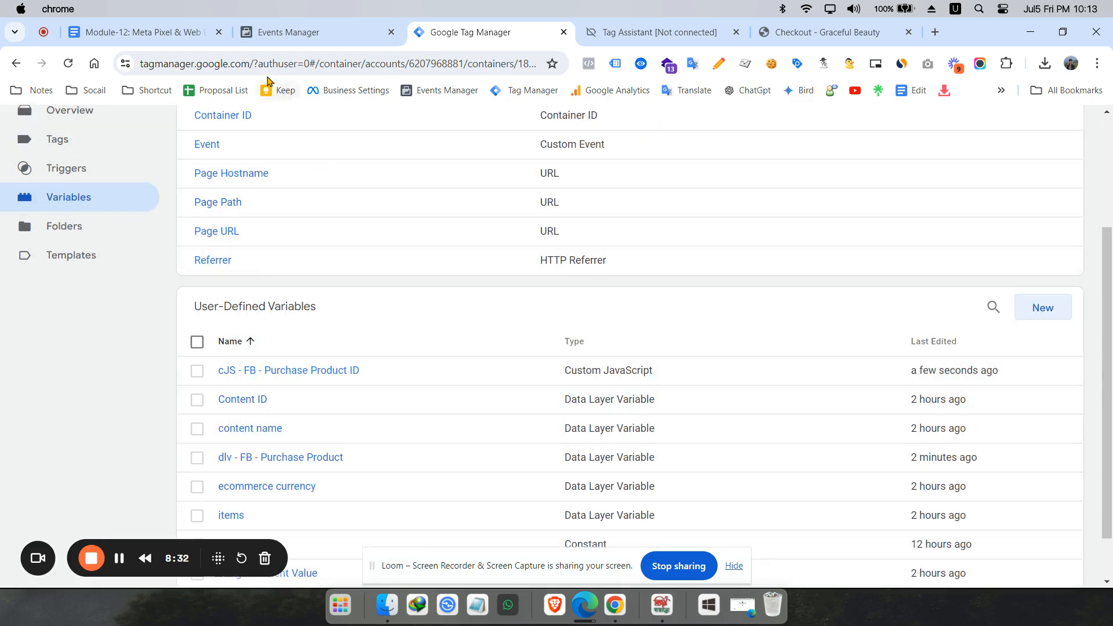
Step: Check the Module-12 document's variable list, then open cJS - FB - Purchase Product ID in Google Tag Manager and make a copy of it
{"action": "left_click", "coordinate": [148, 32]}
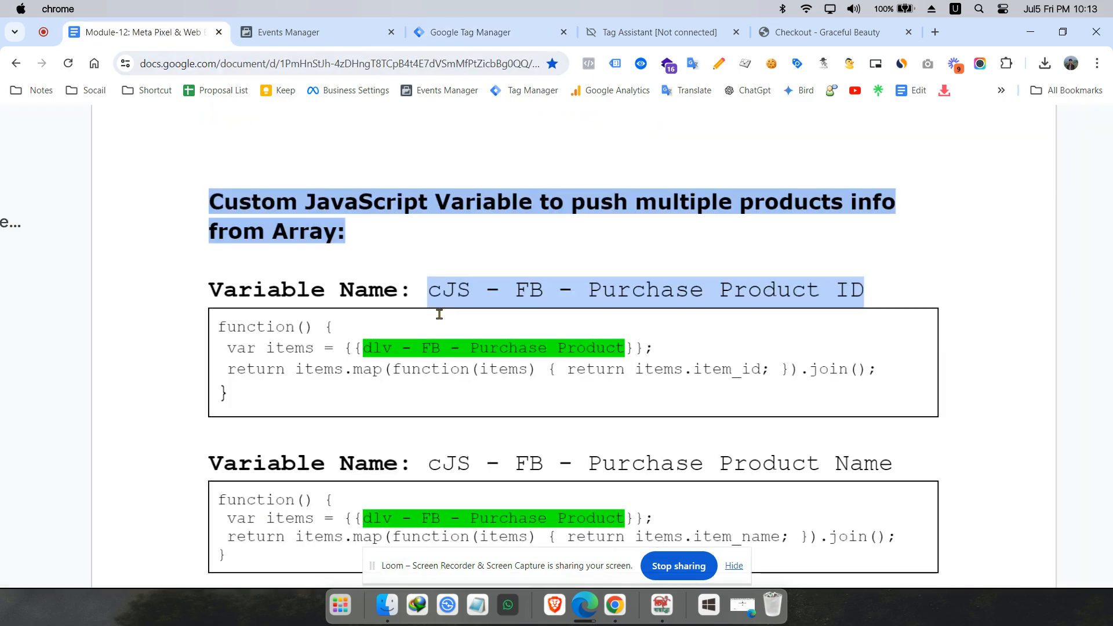
{"action": "scroll", "coordinate": [500, 409], "scroll_direction": "down", "scroll_amount": 5}
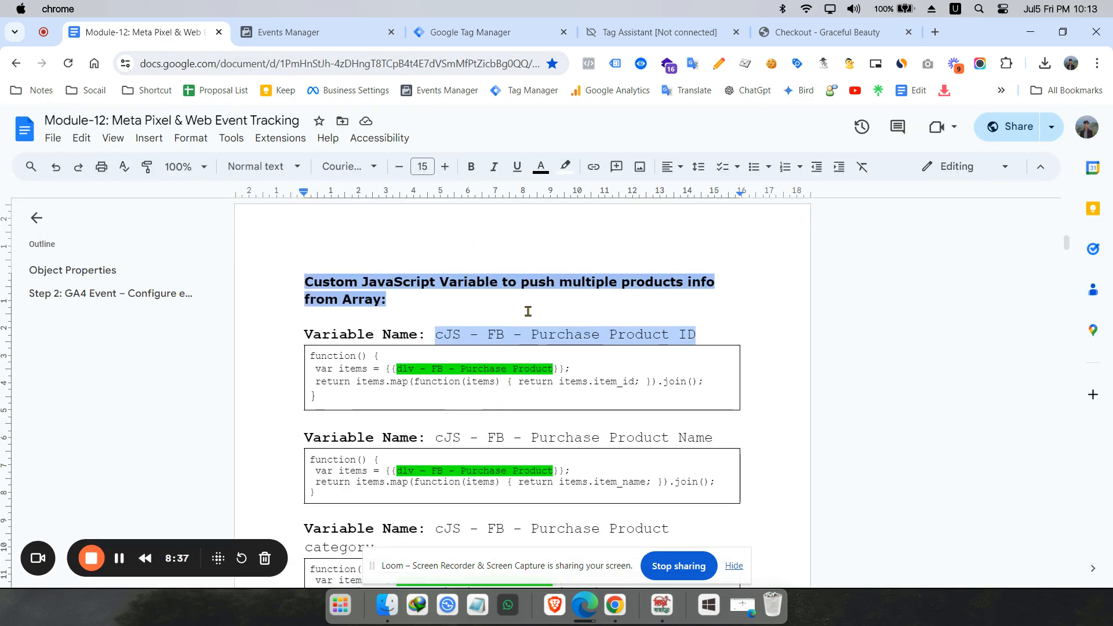
{"action": "left_click", "coordinate": [479, 33]}
{"action": "scroll", "coordinate": [403, 298], "scroll_direction": "down", "scroll_amount": 2}
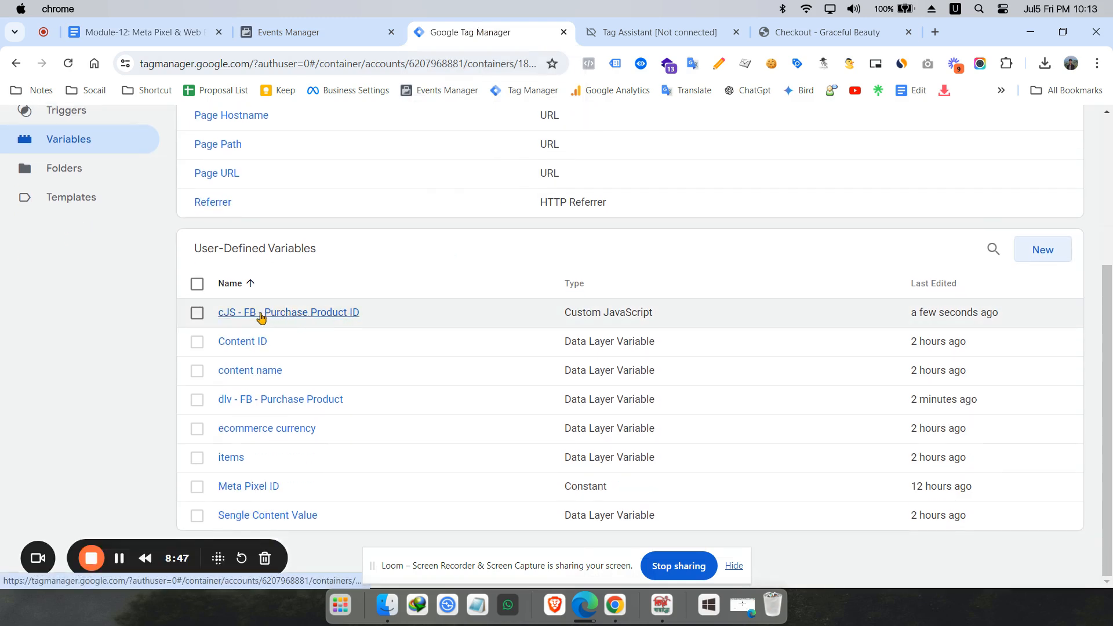
{"action": "left_click", "coordinate": [324, 311]}
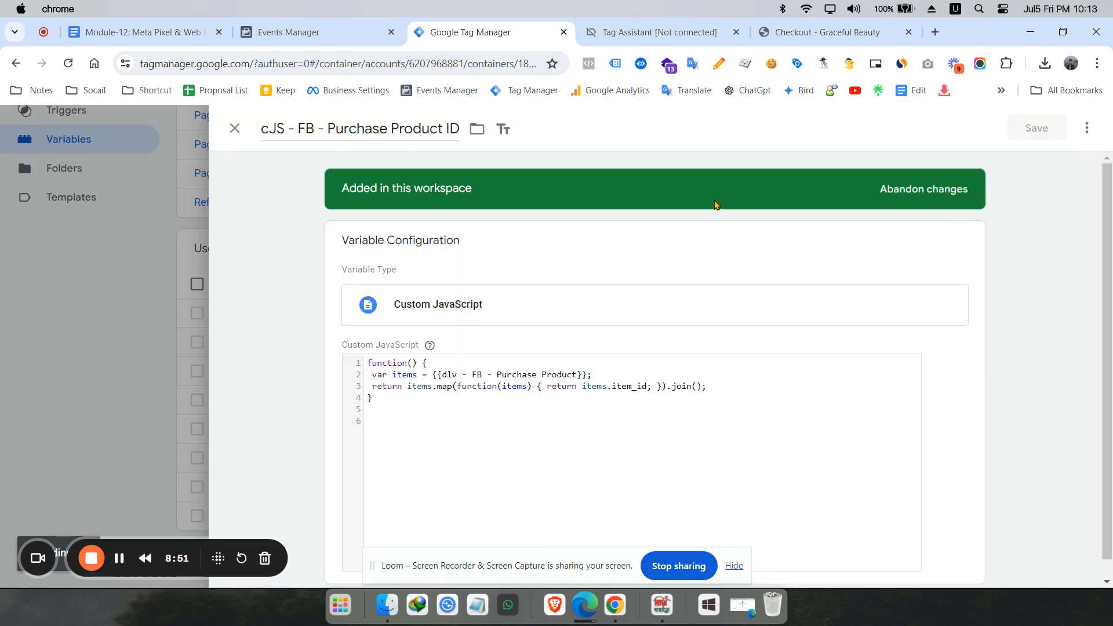
{"action": "scroll", "coordinate": [607, 280], "scroll_direction": "down", "scroll_amount": 2}
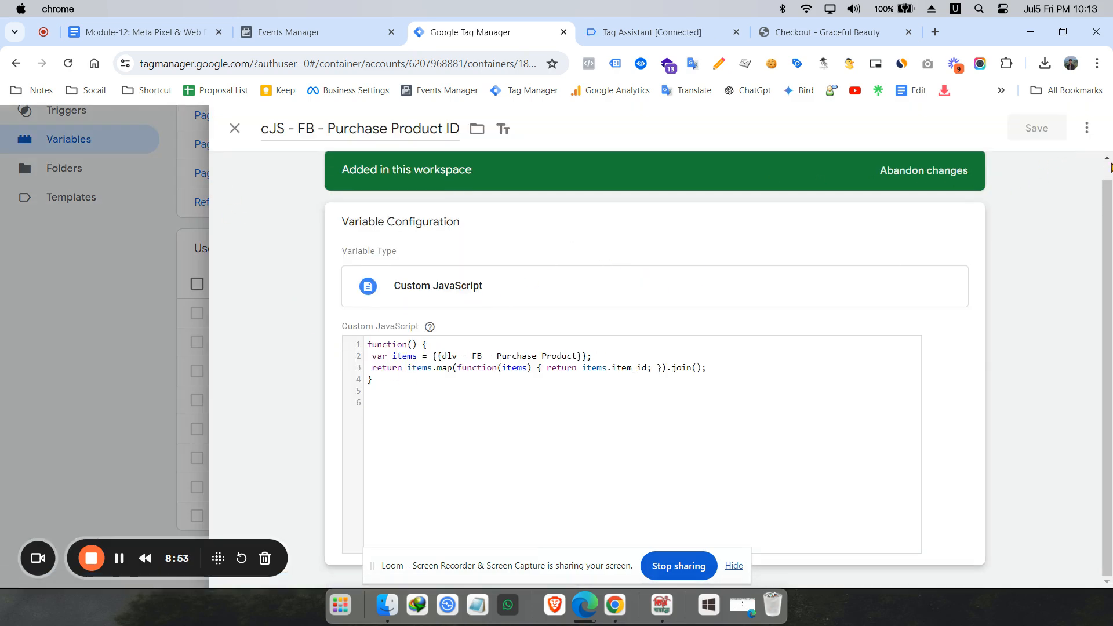
{"action": "left_click", "coordinate": [1087, 127]}
{"action": "left_click", "coordinate": [1038, 163]}
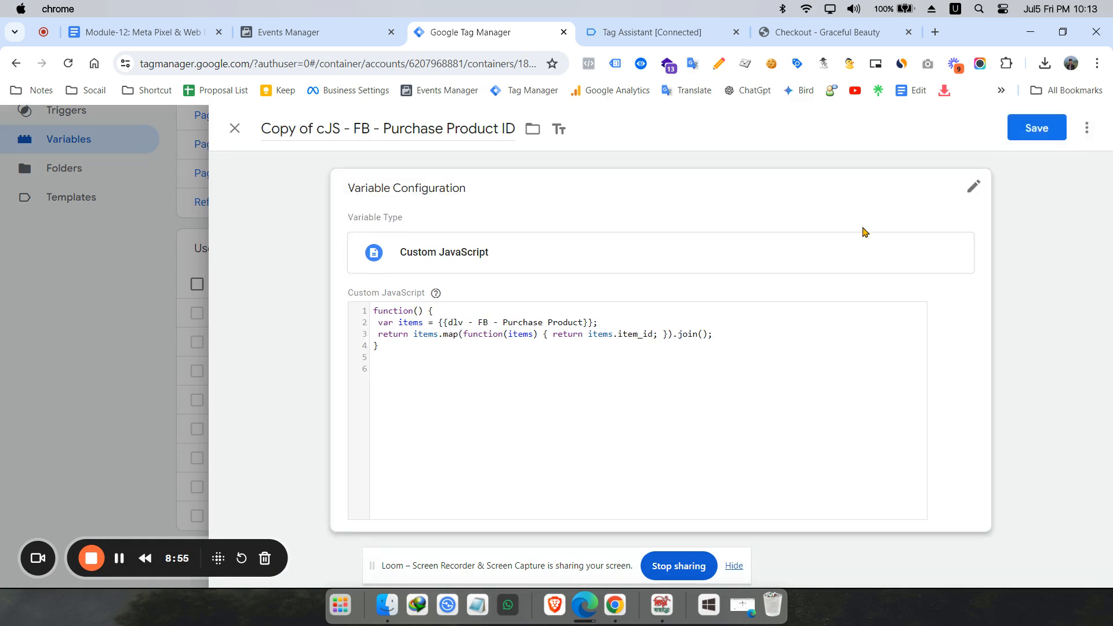
{"action": "left_click", "coordinate": [492, 367]}
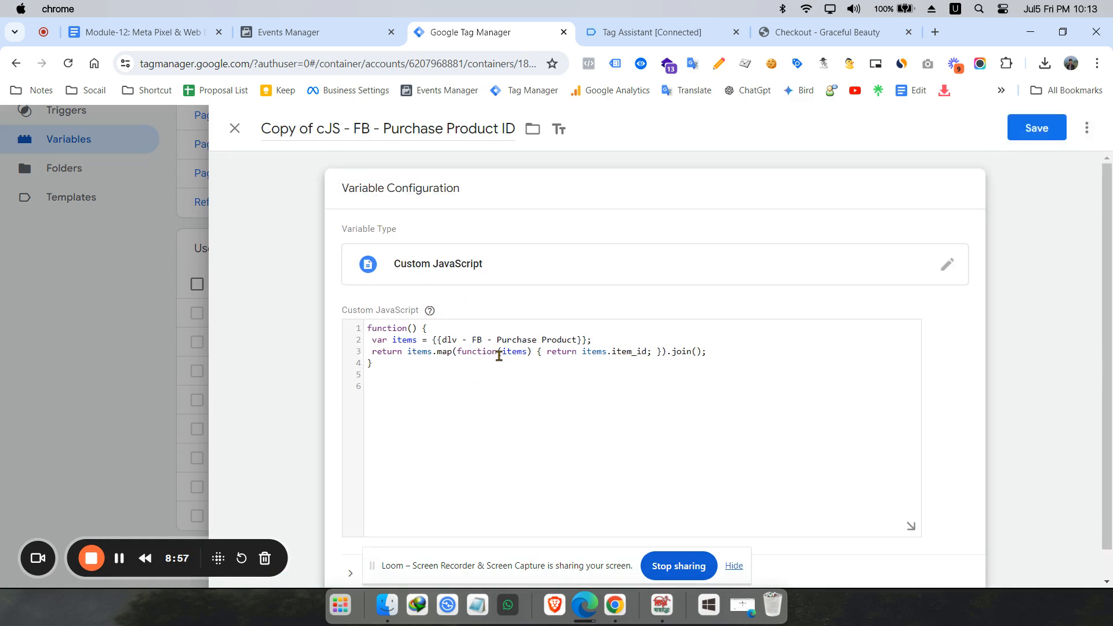
Step: Copy the name "cJS - FB - Purchase Product Name" from the Module-12 document and paste it as the duplicated variable's name in Google Tag Manager
{"action": "left_click", "coordinate": [157, 33]}
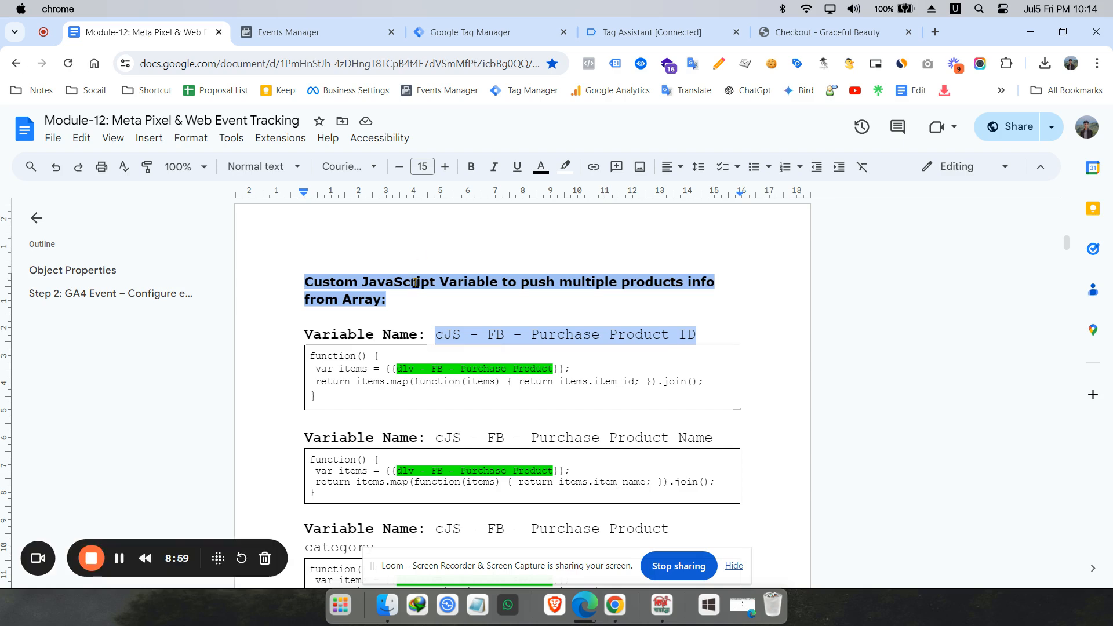
{"action": "scroll", "coordinate": [426, 423], "scroll_direction": "down", "scroll_amount": 2}
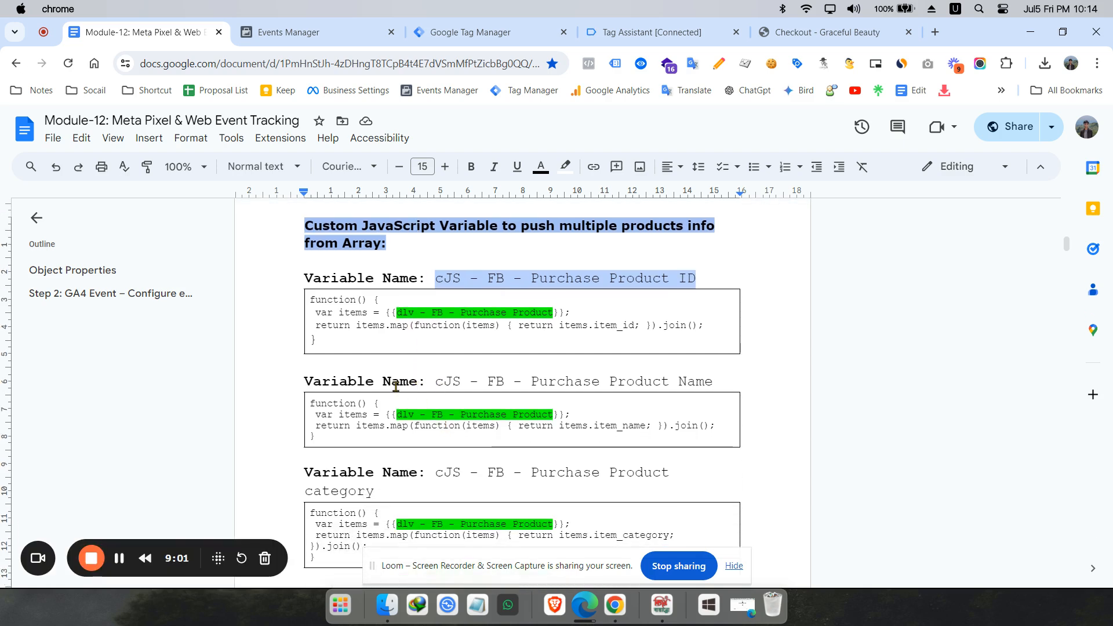
{"action": "left_click_drag", "start_coordinate": [435, 381], "coordinate": [713, 380]}
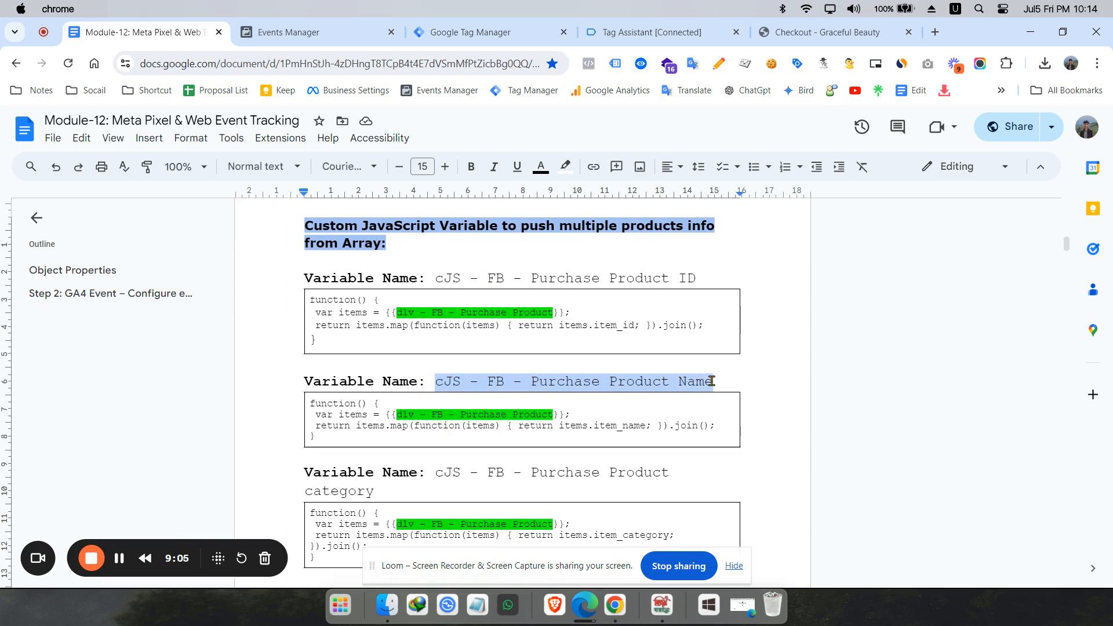
{"action": "right_click", "coordinate": [713, 381]}
{"action": "left_click", "coordinate": [754, 245]}
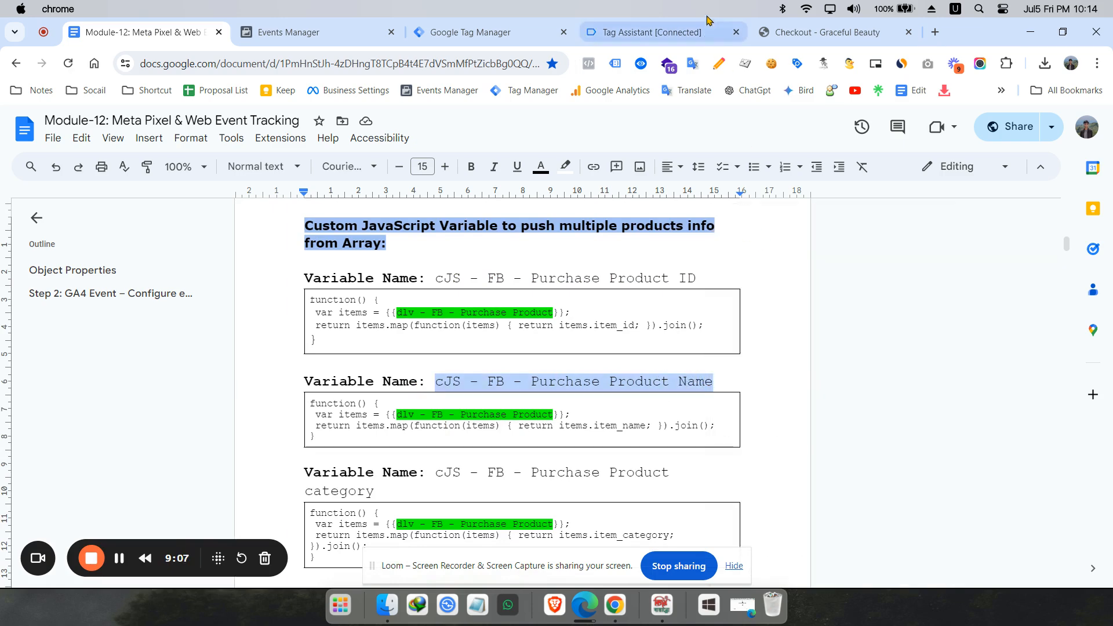
{"action": "left_click", "coordinate": [523, 34]}
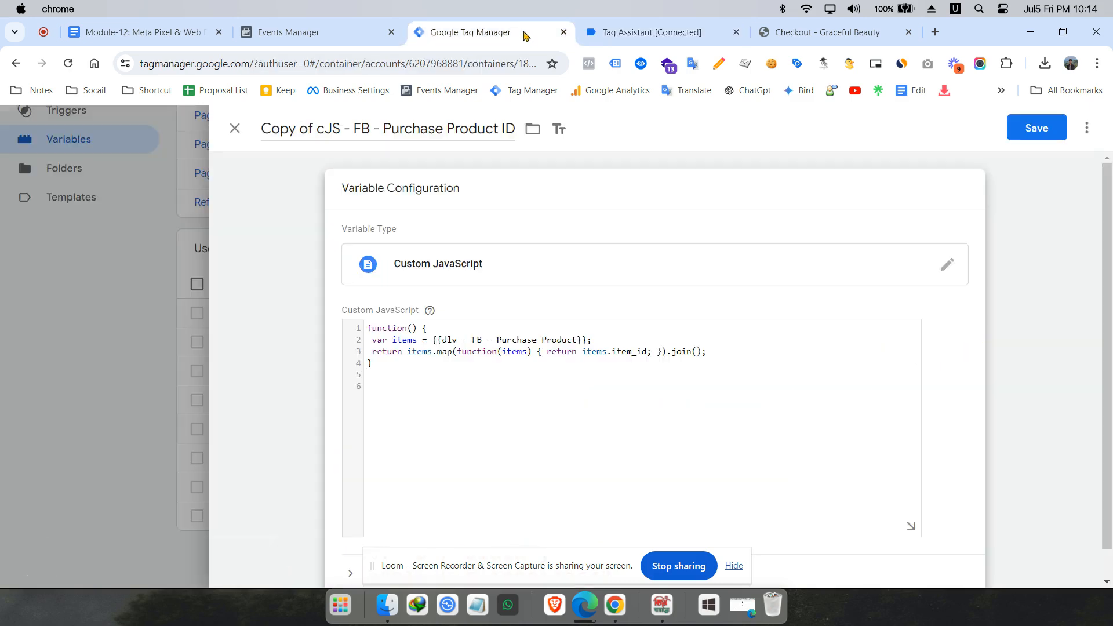
{"action": "left_click", "coordinate": [436, 123]}
{"action": "key", "text": "super+v"}
{"action": "left_click", "coordinate": [526, 345]}
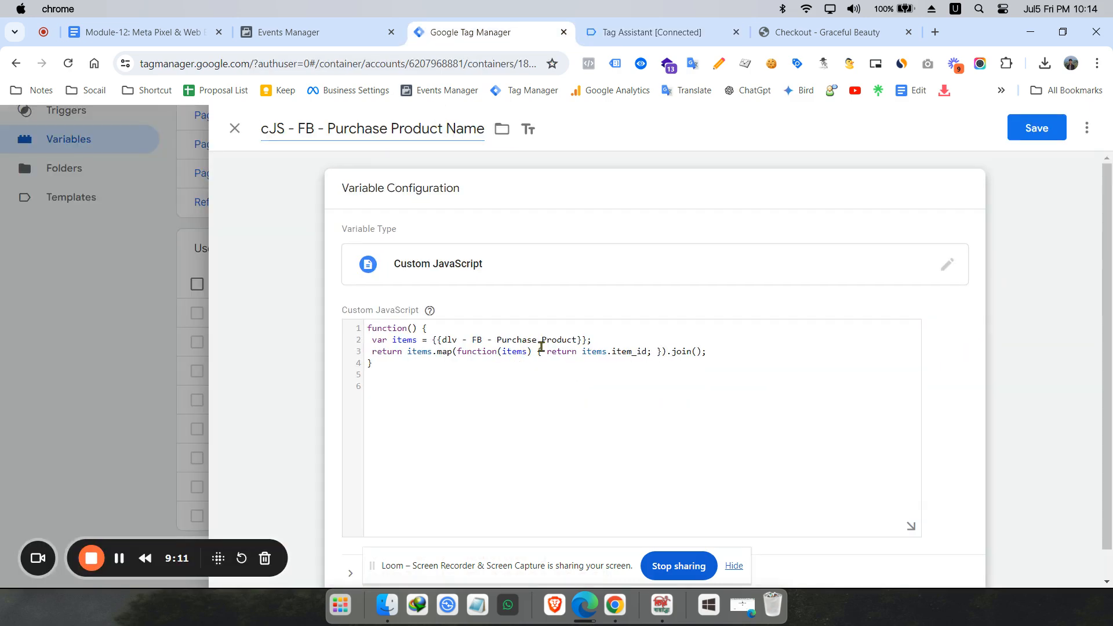
Step: Select item_id in the function's return statement, and copy the item_name key from the begin_checkout items array in Tag Assistant
{"action": "scroll", "coordinate": [682, 371], "scroll_direction": "up", "scroll_amount": 5}
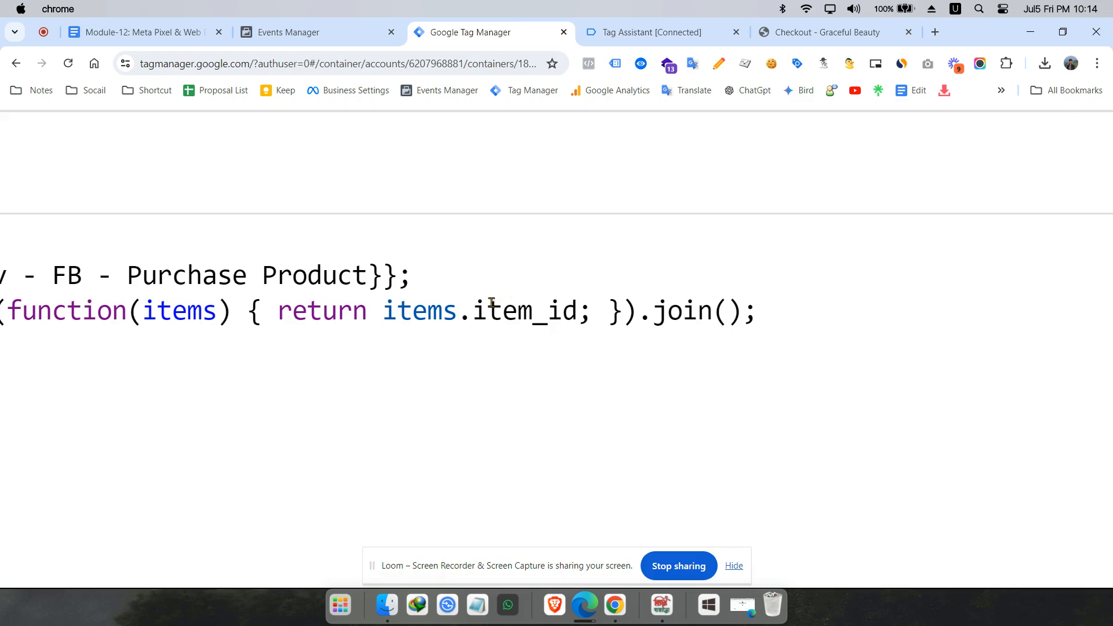
{"action": "left_click_drag", "start_coordinate": [471, 303], "coordinate": [578, 313]}
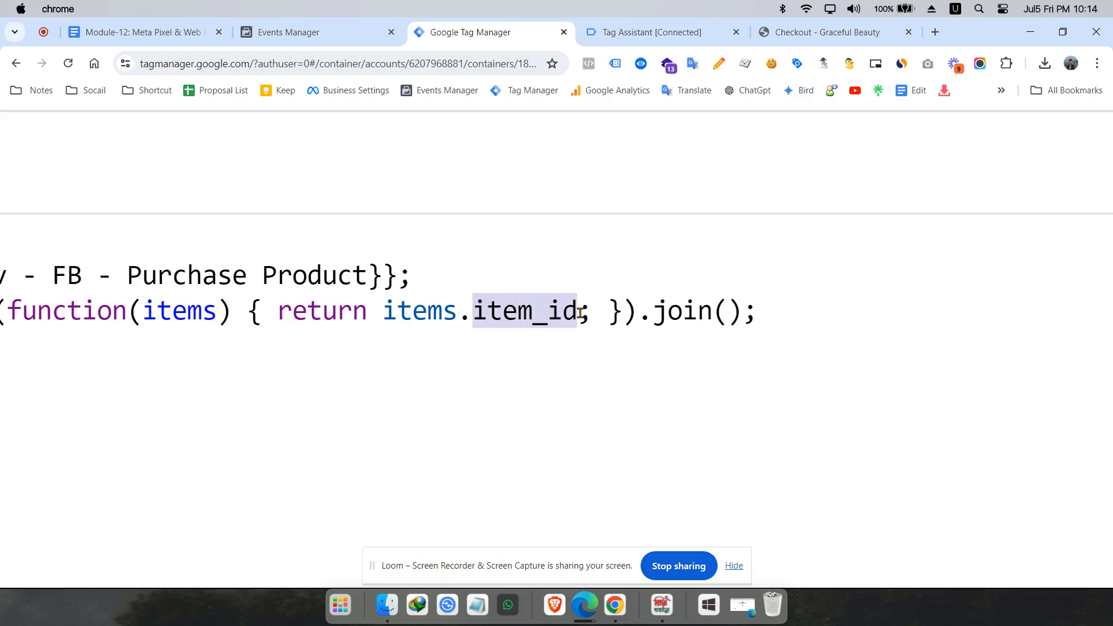
{"action": "left_click", "coordinate": [641, 32]}
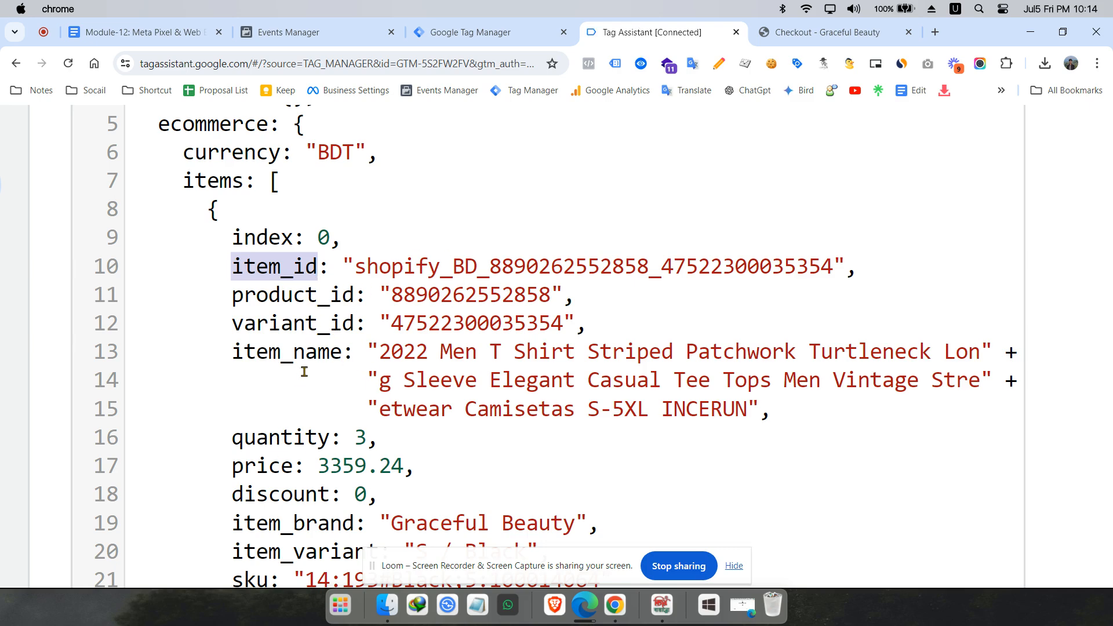
{"action": "double_click", "coordinate": [284, 352]}
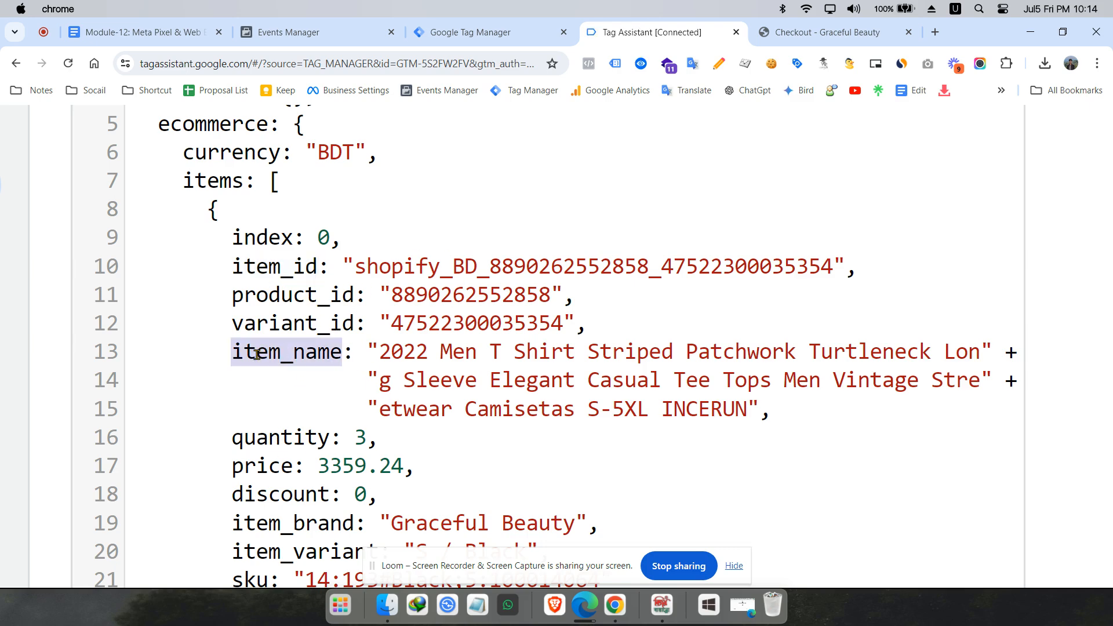
{"action": "right_click", "coordinate": [322, 355]}
{"action": "left_click", "coordinate": [381, 111]}
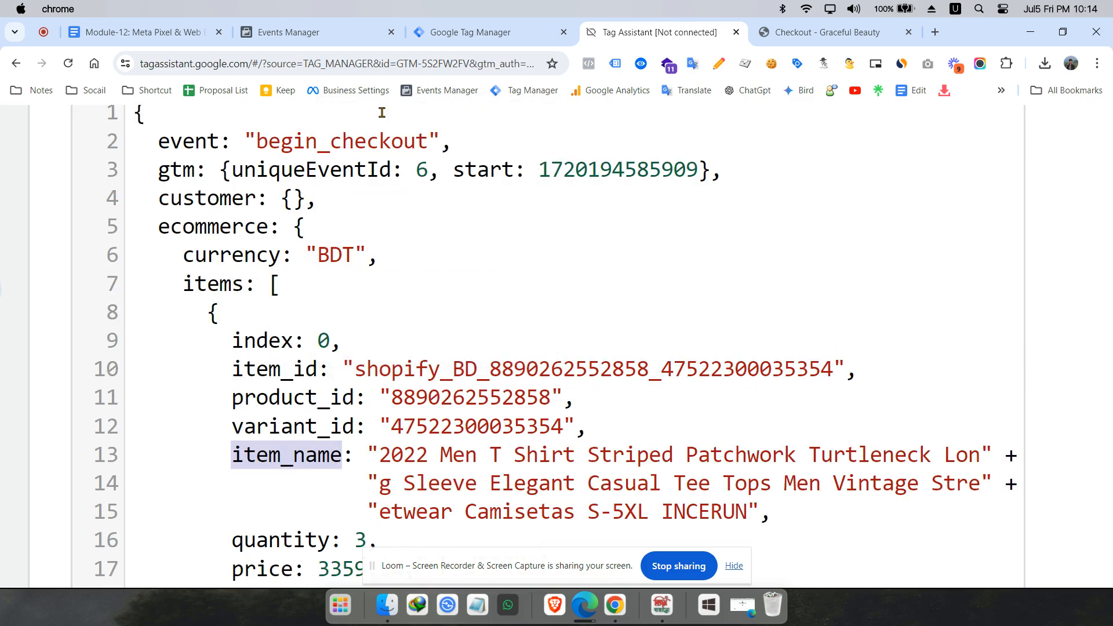
{"action": "left_click", "coordinate": [277, 424]}
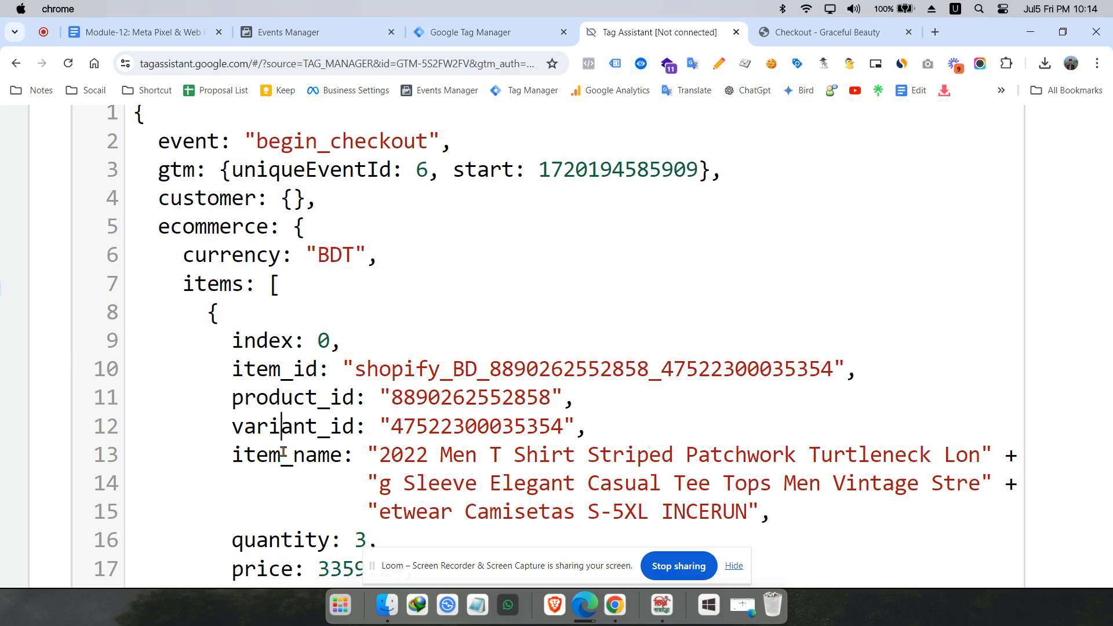
{"action": "scroll", "coordinate": [301, 457], "scroll_direction": "down", "scroll_amount": 5}
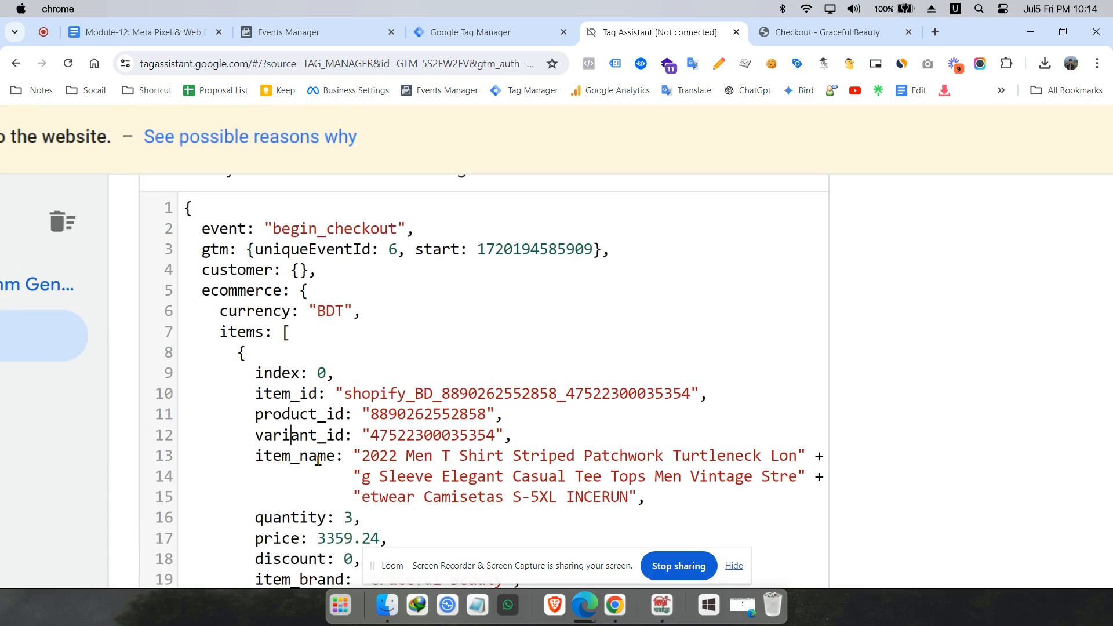
{"action": "scroll", "coordinate": [318, 459], "scroll_direction": "down", "scroll_amount": 5}
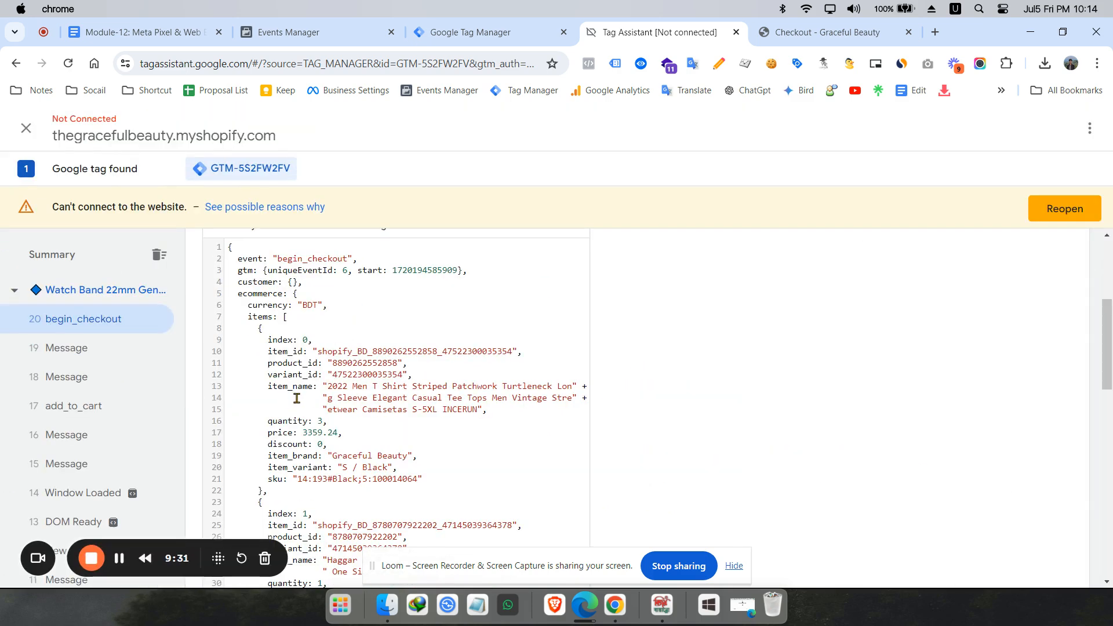
{"action": "scroll", "coordinate": [311, 399], "scroll_direction": "up", "scroll_amount": 5}
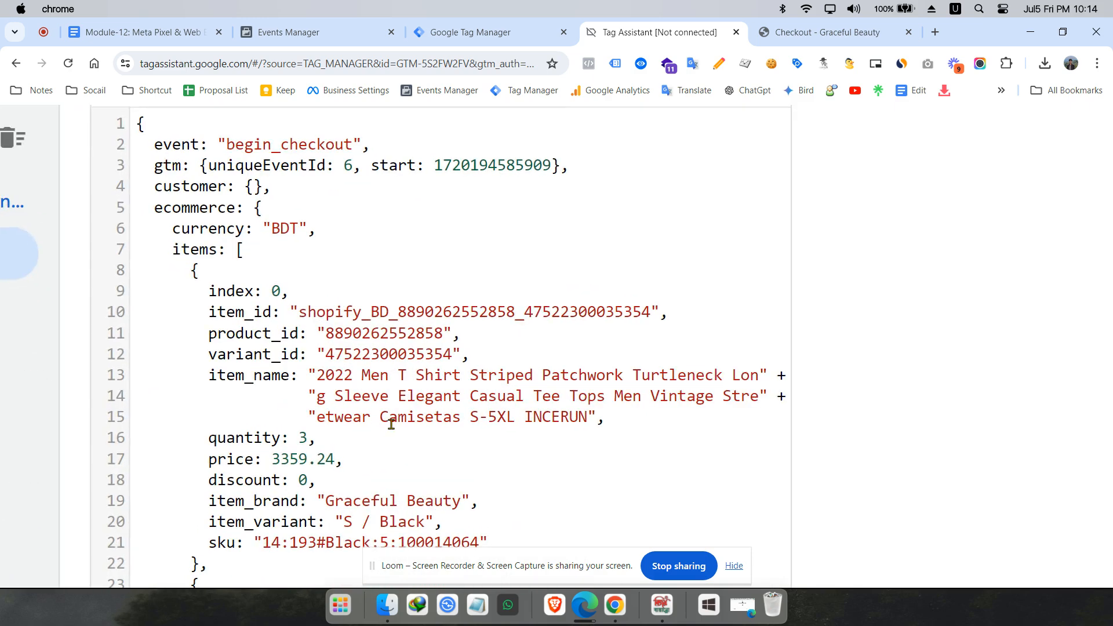
Step: Replace item_id with item_name in the Purchase Product Name variable's function in Google Tag Manager and save the variable
{"action": "left_click", "coordinate": [471, 34]}
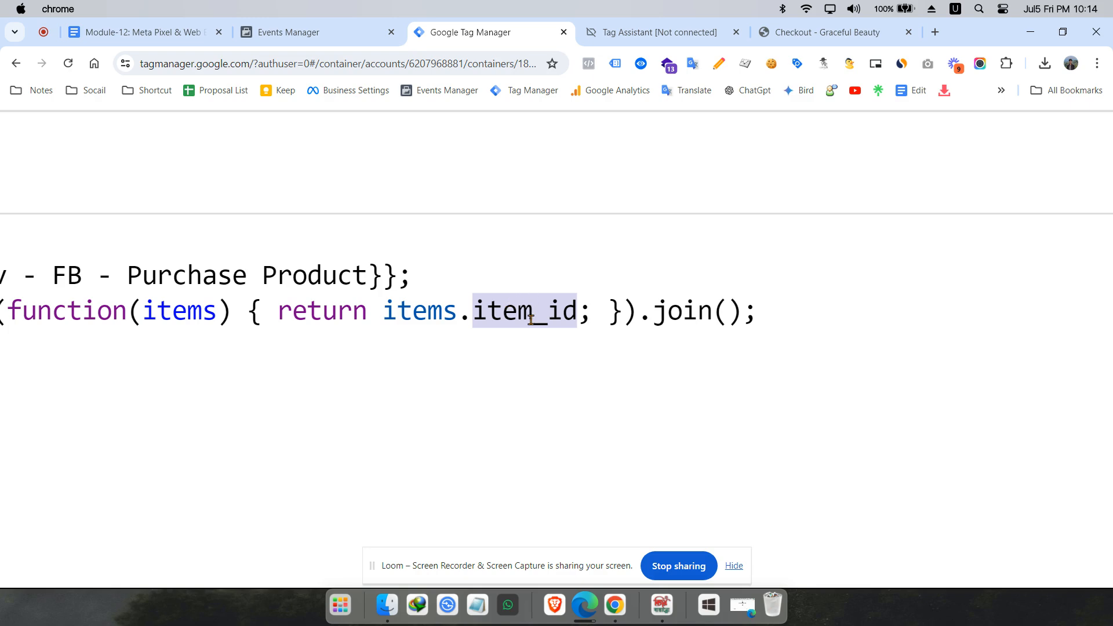
{"action": "key", "text": "super+v"}
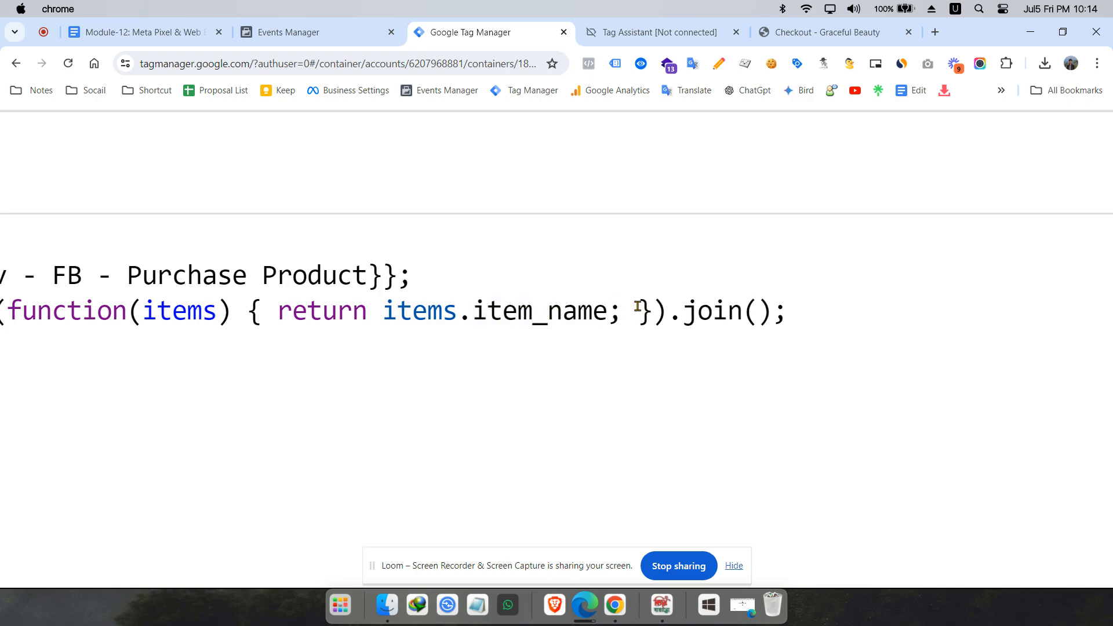
{"action": "scroll", "coordinate": [607, 308], "scroll_direction": "down", "scroll_amount": 5}
{"action": "left_click", "coordinate": [1037, 127]}
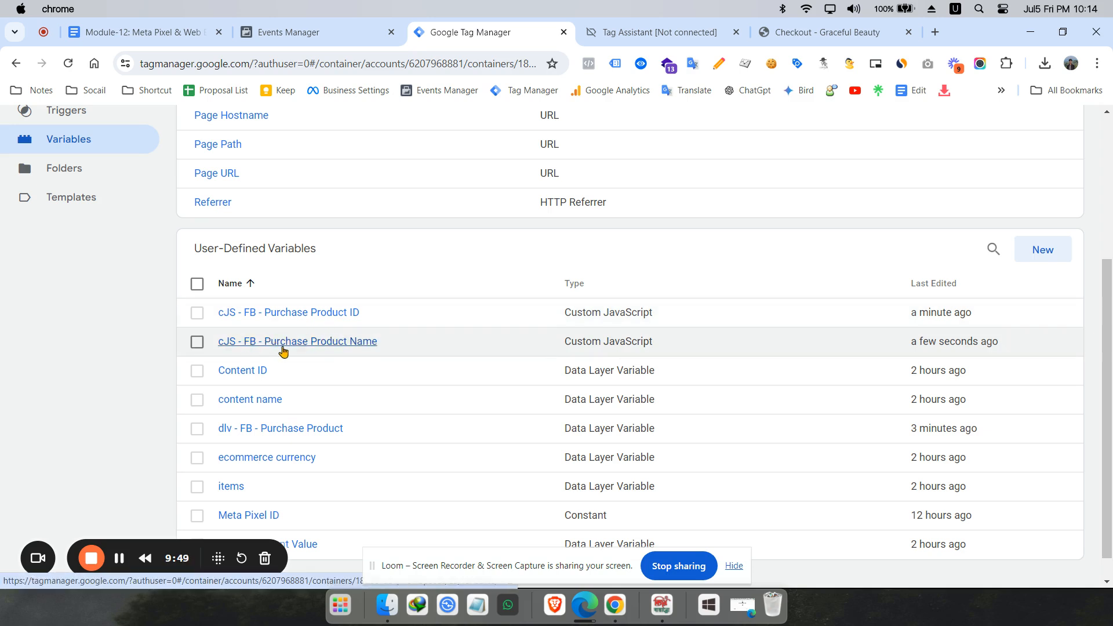
Step: Open the cJS - FB - Purchase Product Name variable, make a copy of it, and clear the copy's name
{"action": "left_click", "coordinate": [341, 344]}
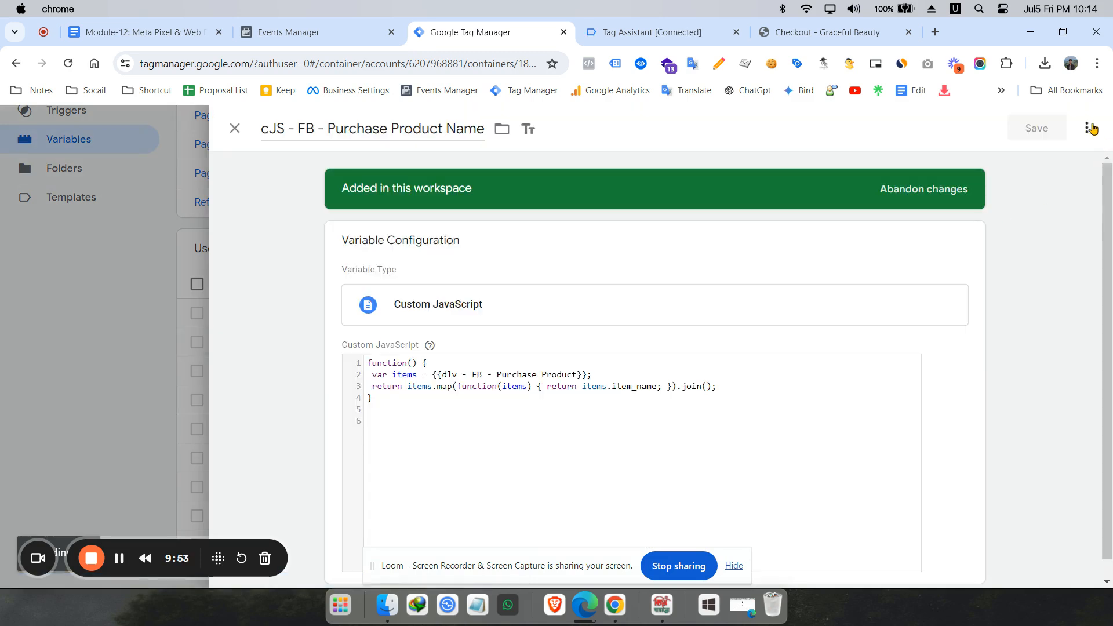
{"action": "left_click", "coordinate": [1088, 128]}
{"action": "left_click", "coordinate": [1038, 159]}
{"action": "triple_click", "coordinate": [473, 128]}
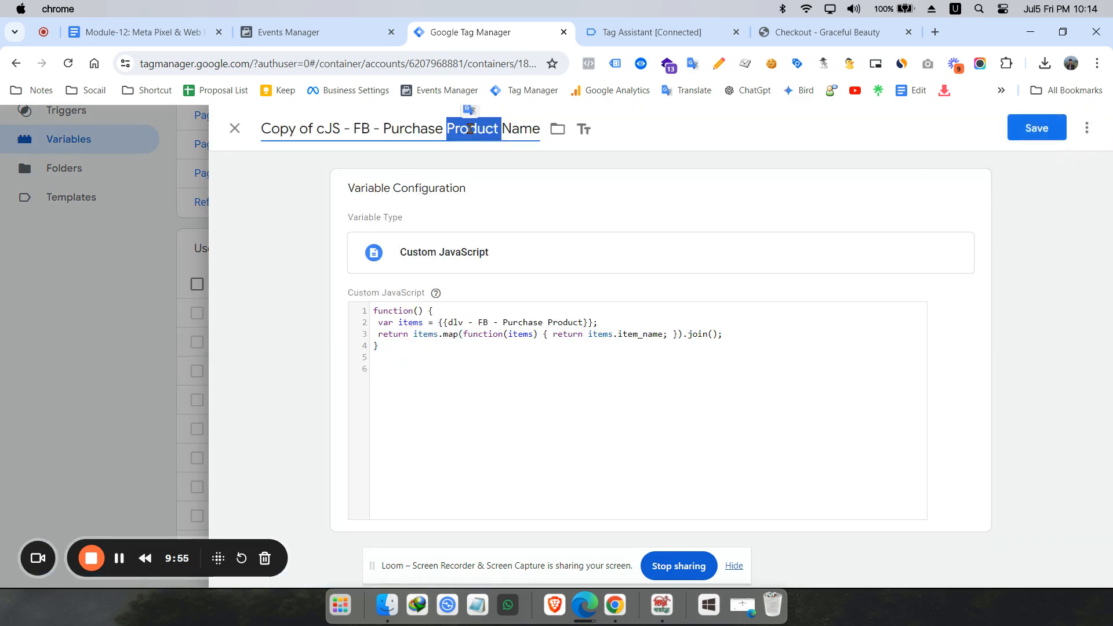
{"action": "key", "text": "BackSpace"}
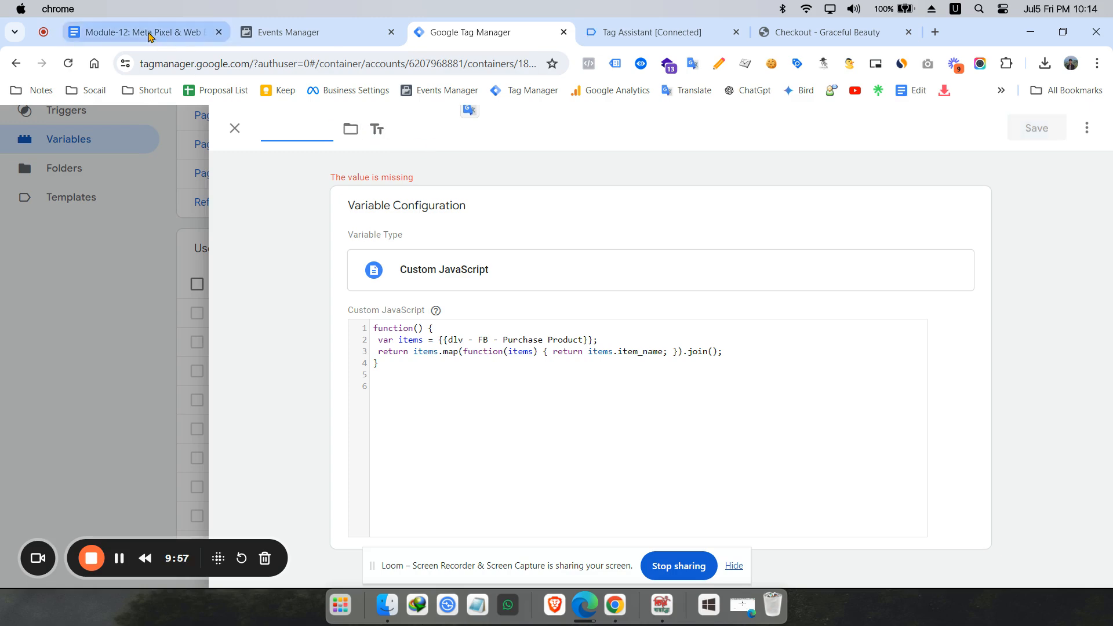
Step: Copy the name "cJS - FB - Purchase Product category" from the Module-12 document and paste it as the duplicated variable's name in Google Tag Manager
{"action": "left_click", "coordinate": [147, 33]}
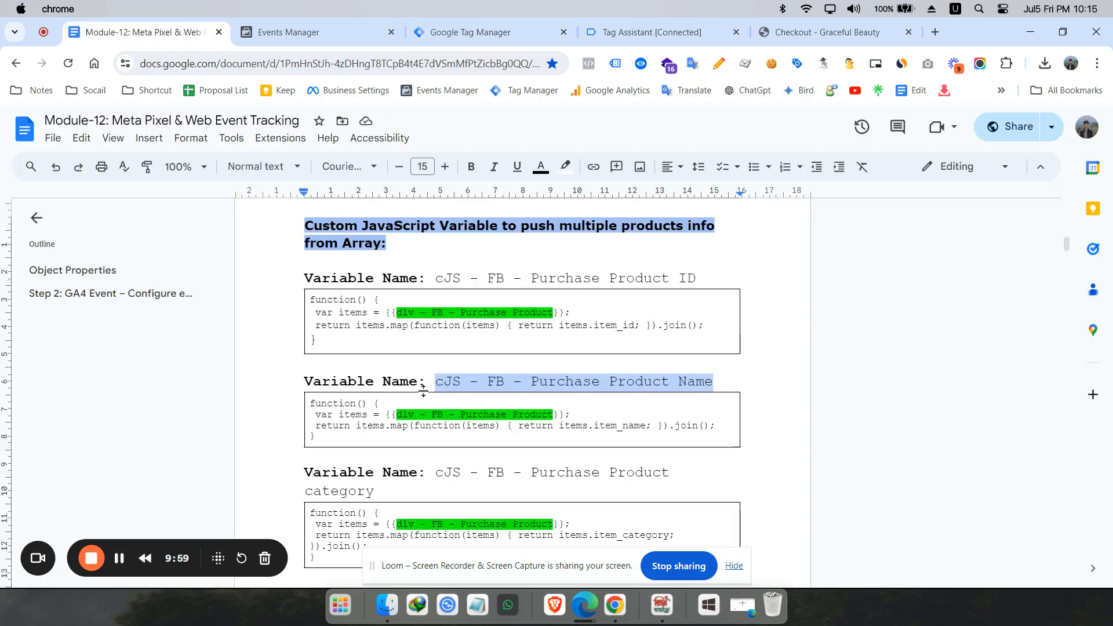
{"action": "scroll", "coordinate": [426, 386], "scroll_direction": "down", "scroll_amount": 3}
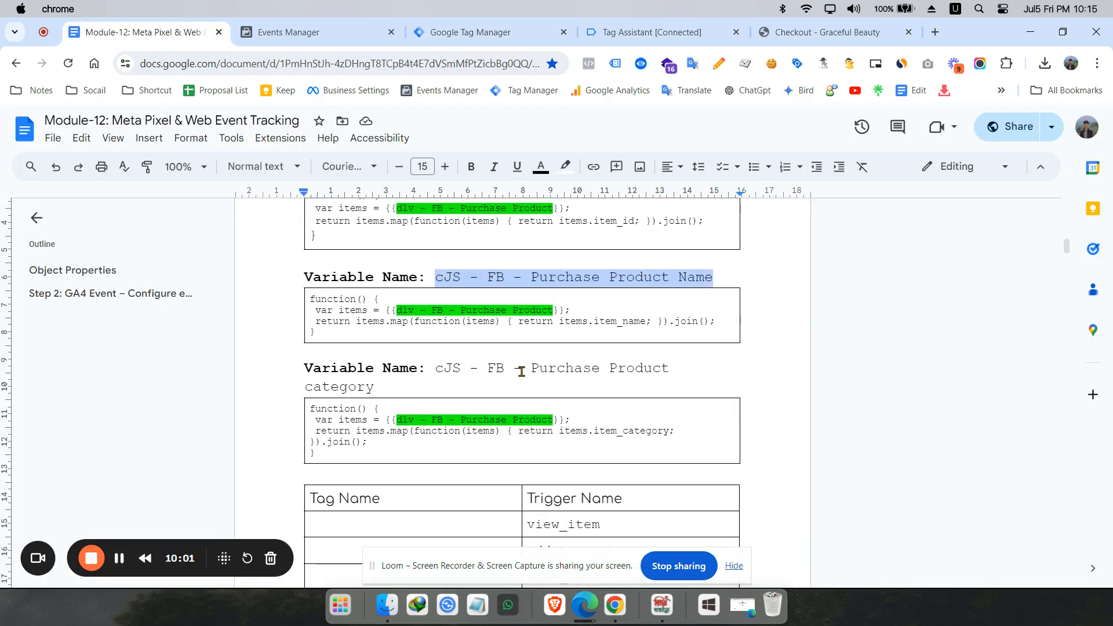
{"action": "scroll", "coordinate": [616, 374], "scroll_direction": "down", "scroll_amount": 1}
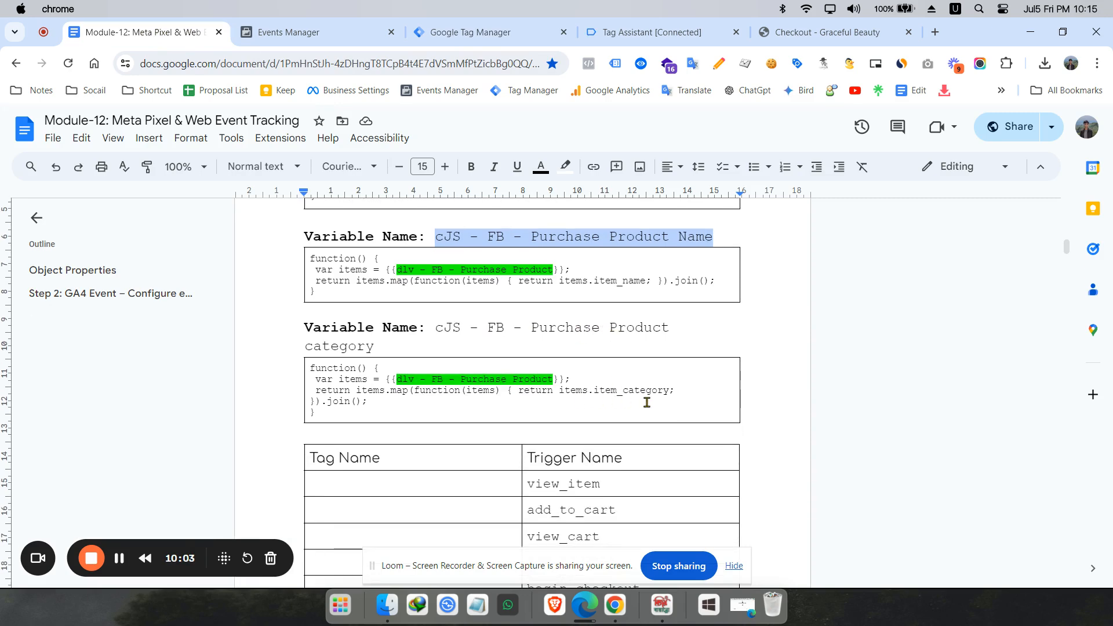
{"action": "scroll", "coordinate": [514, 401], "scroll_direction": "down", "scroll_amount": 1}
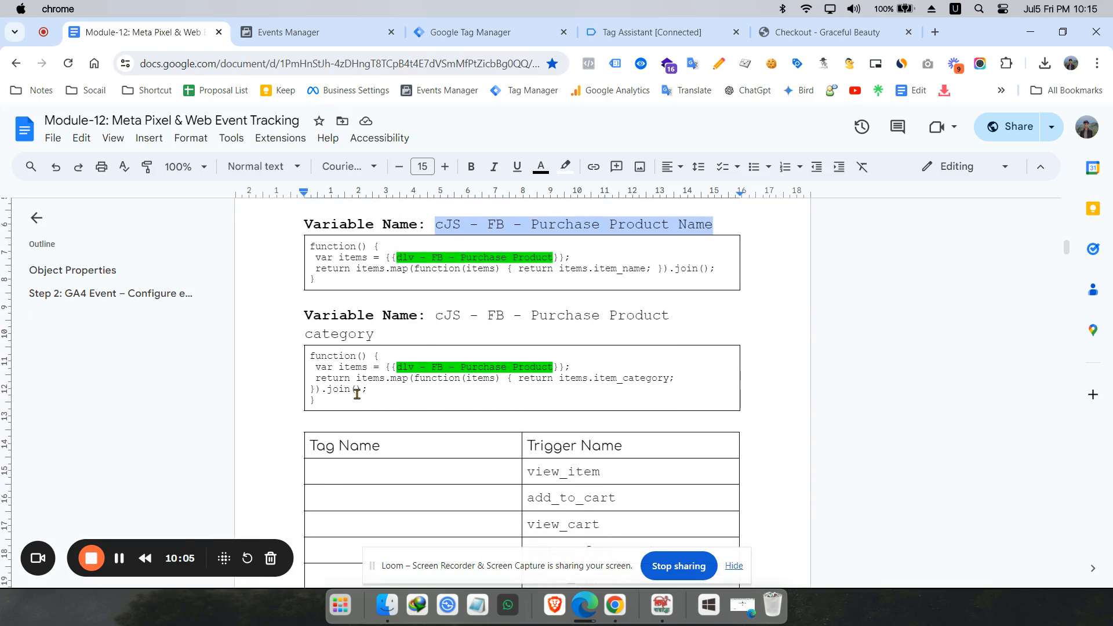
{"action": "scroll", "coordinate": [561, 372], "scroll_direction": "up", "scroll_amount": 4}
{"action": "scroll", "coordinate": [568, 395], "scroll_direction": "down", "scroll_amount": 3}
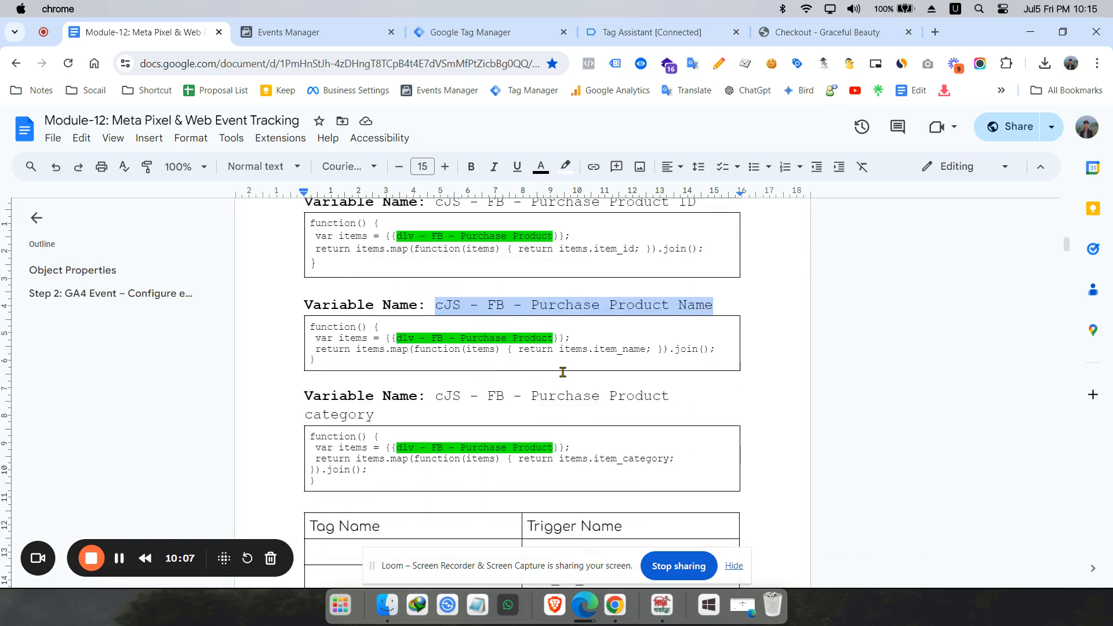
{"action": "scroll", "coordinate": [578, 424], "scroll_direction": "up", "scroll_amount": 3}
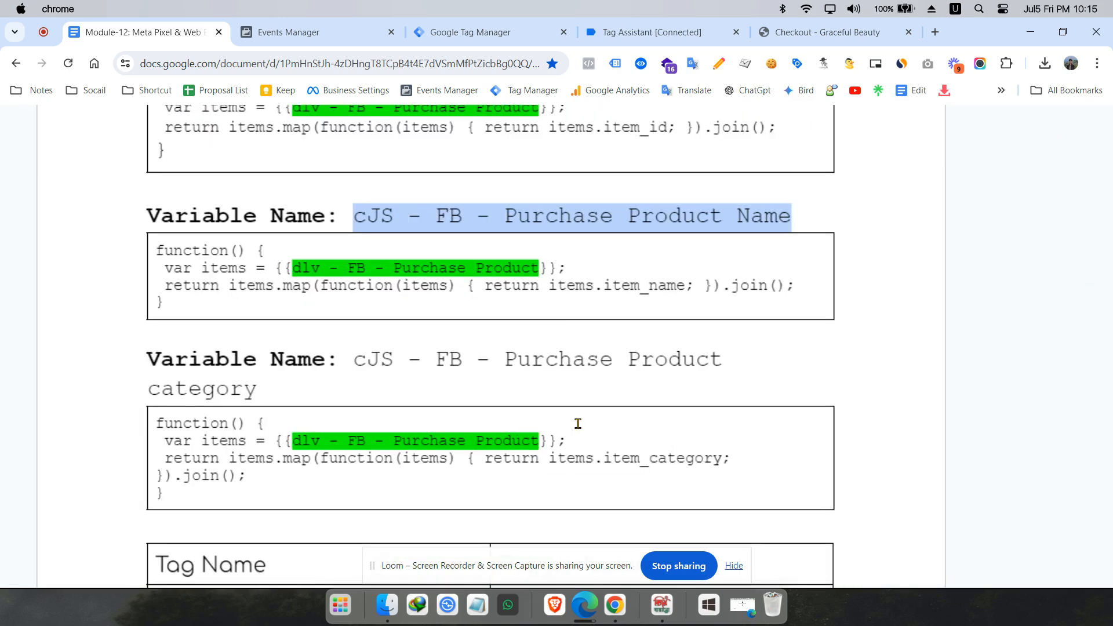
{"action": "scroll", "coordinate": [578, 424], "scroll_direction": "up", "scroll_amount": 1}
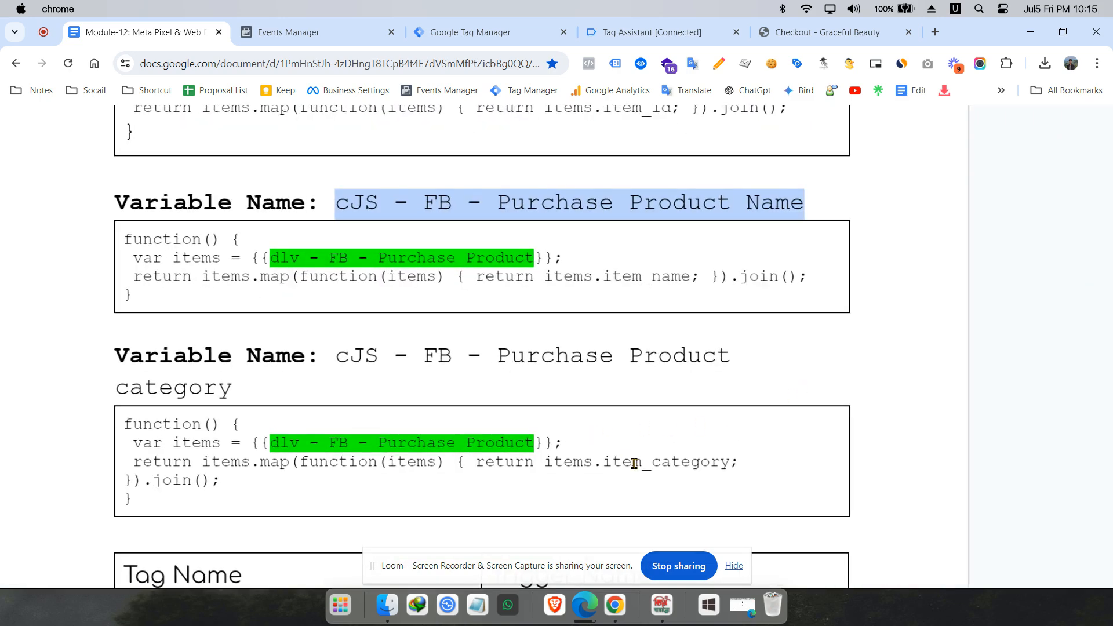
{"action": "left_click_drag", "start_coordinate": [346, 355], "coordinate": [402, 376]}
{"action": "key", "text": "super+c"}
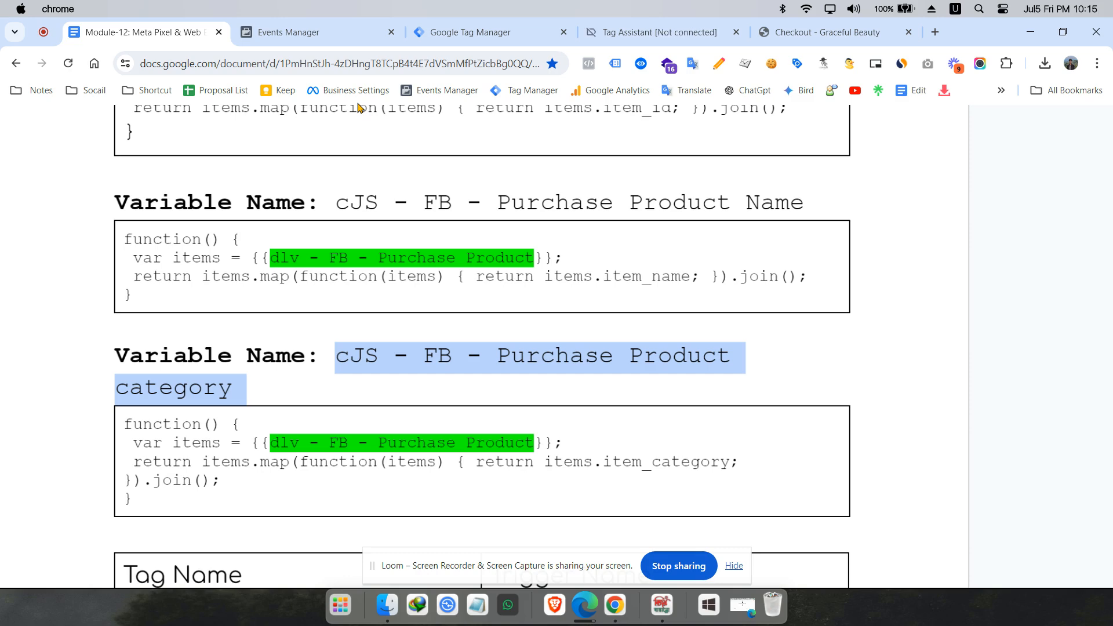
{"action": "right_click", "coordinate": [391, 348]}
{"action": "left_click", "coordinate": [473, 124]}
{"action": "left_click", "coordinate": [474, 29]}
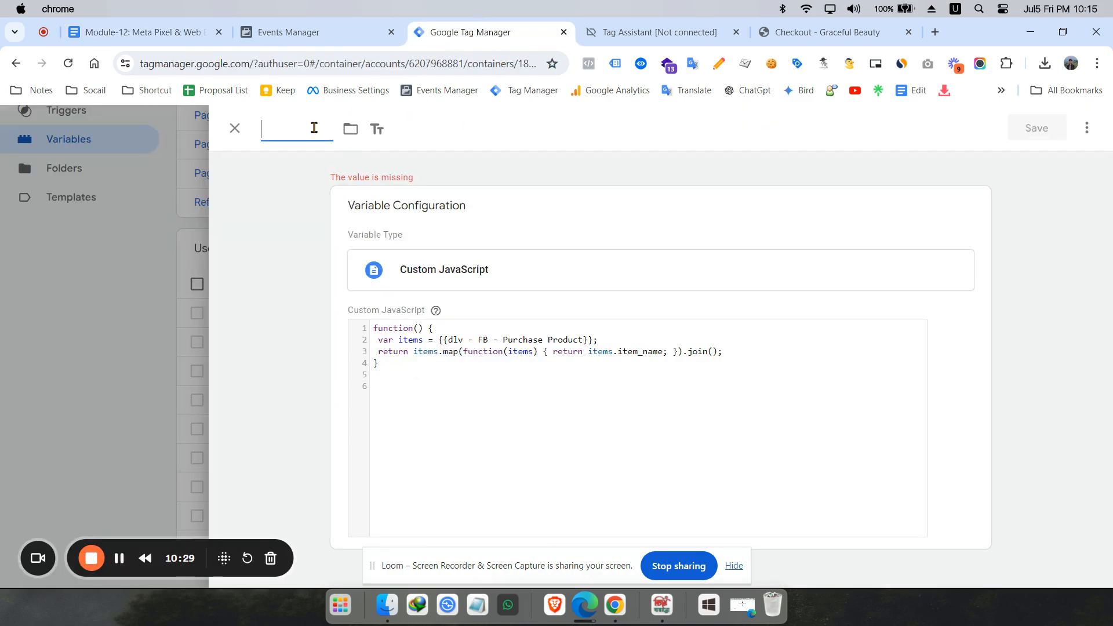
{"action": "key", "text": "super+v"}
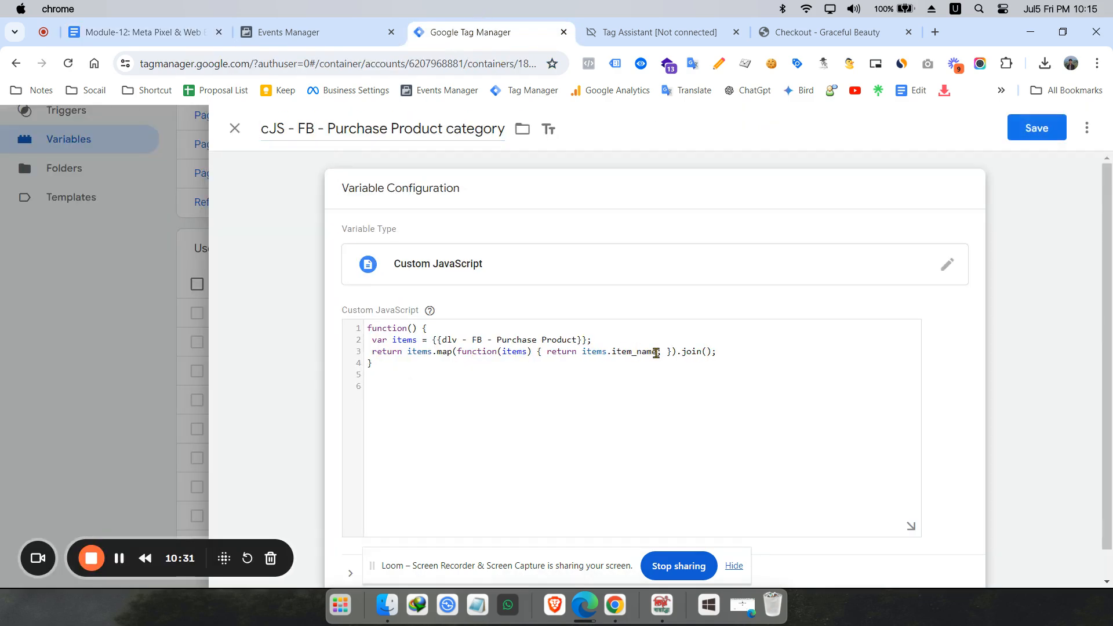
{"action": "scroll", "coordinate": [659, 356], "scroll_direction": "up", "scroll_amount": 5}
{"action": "left_click", "coordinate": [579, 342]}
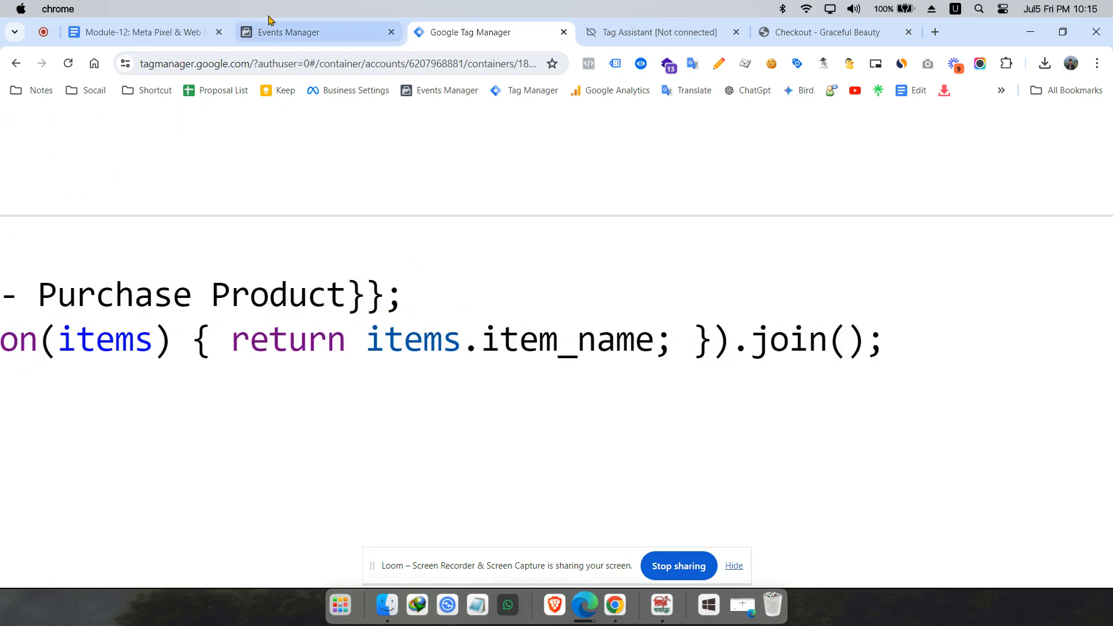
{"action": "left_click", "coordinate": [220, 33]}
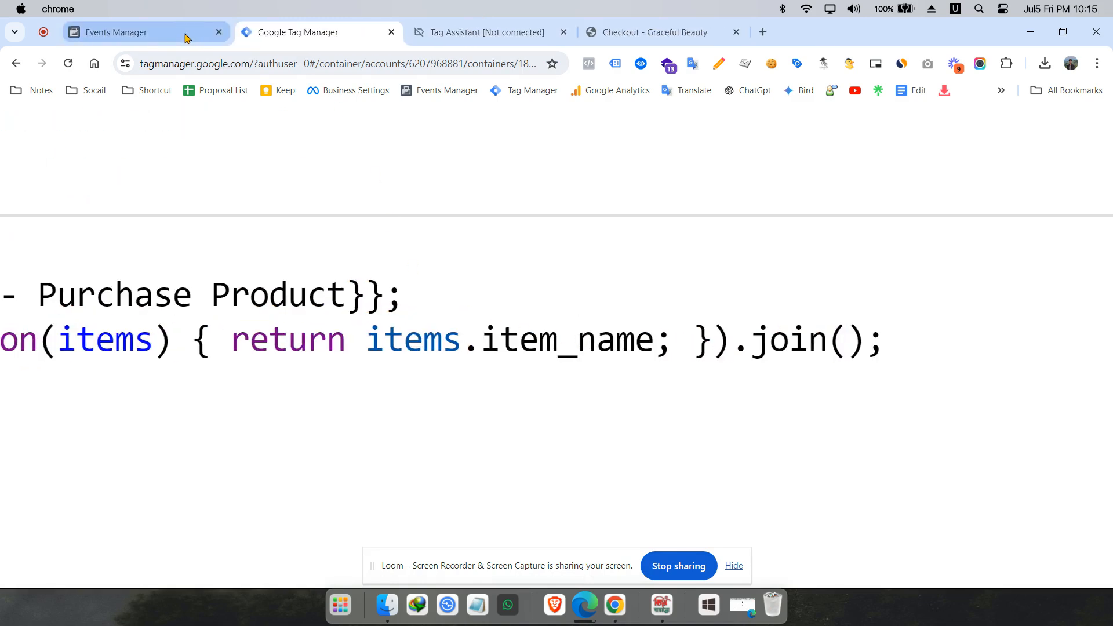
{"action": "key", "text": "super+shift+t"}
{"action": "left_click", "coordinate": [539, 36]}
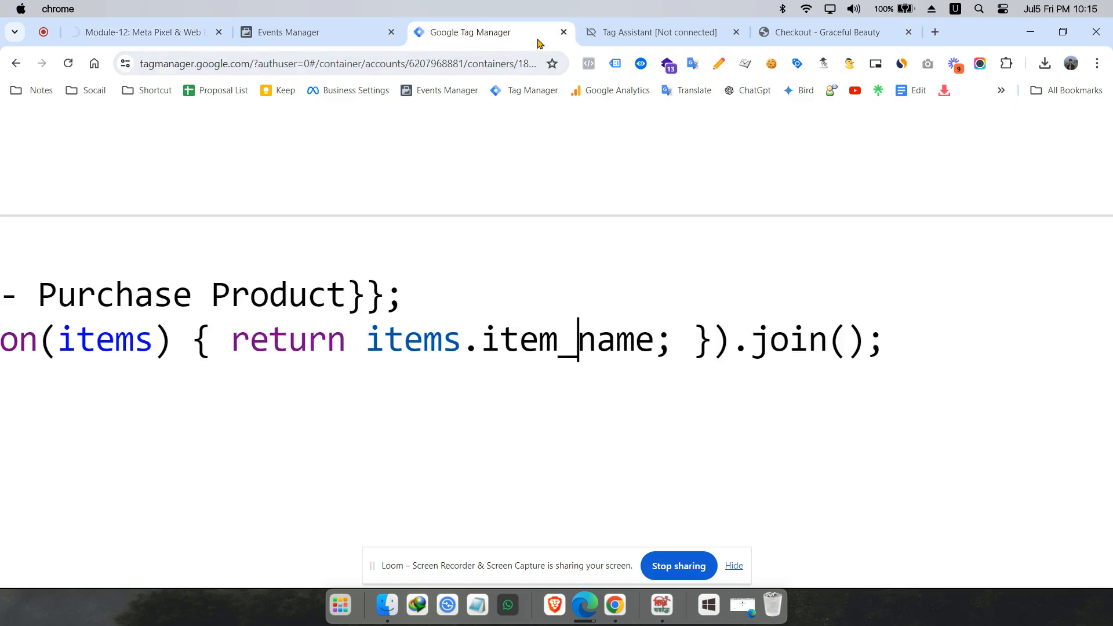
Step: Check the begin_checkout item keys in Tag Assistant, then review the Purchase Product category variable's function in Google Tag Manager
{"action": "left_click", "coordinate": [633, 36]}
{"action": "scroll", "coordinate": [295, 467], "scroll_direction": "down", "scroll_amount": 2}
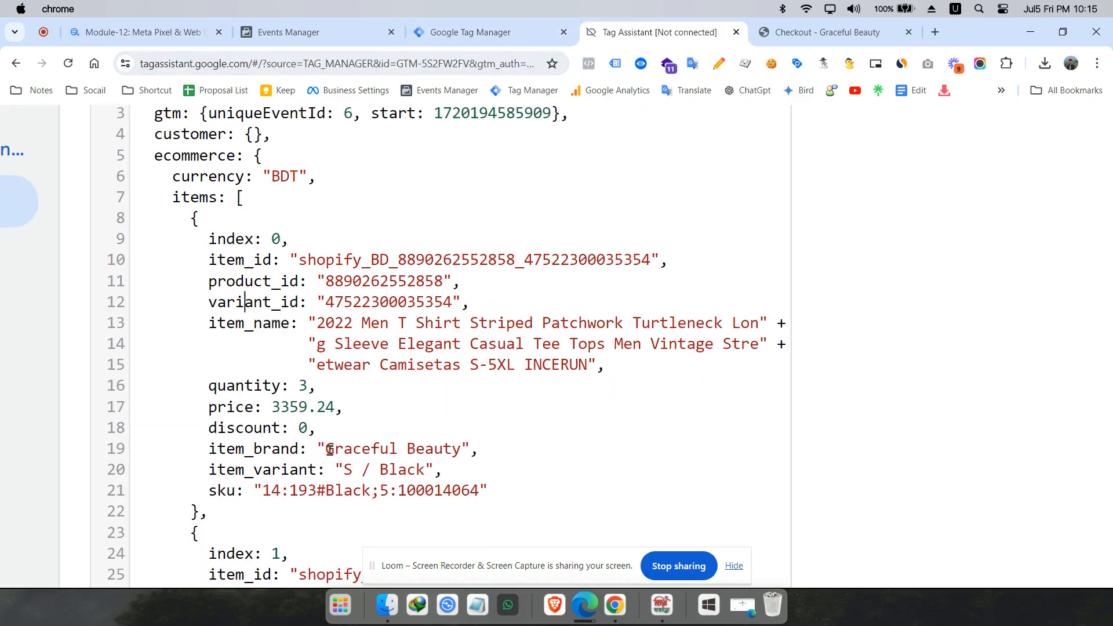
{"action": "left_click", "coordinate": [472, 40]}
{"action": "scroll", "coordinate": [326, 300], "scroll_direction": "left", "scroll_amount": 1}
{"action": "scroll", "coordinate": [326, 300], "scroll_direction": "left", "scroll_amount": 4}
{"action": "scroll", "coordinate": [263, 238], "scroll_direction": "down", "scroll_amount": 5}
{"action": "scroll", "coordinate": [218, 205], "scroll_direction": "down", "scroll_amount": 4}
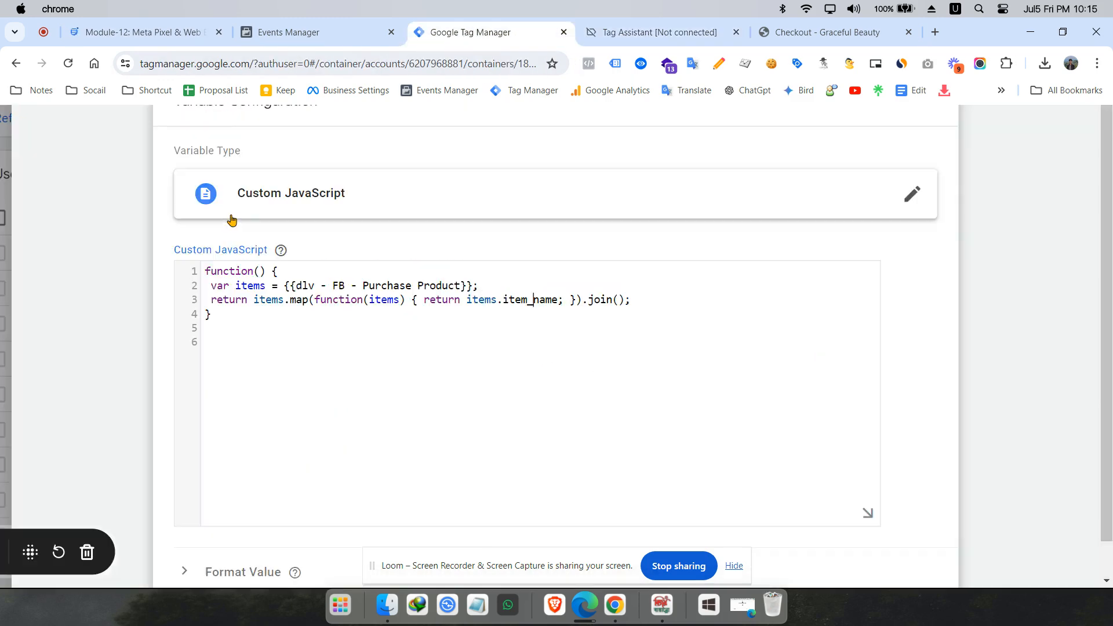
{"action": "scroll", "coordinate": [231, 220], "scroll_direction": "up", "scroll_amount": 2}
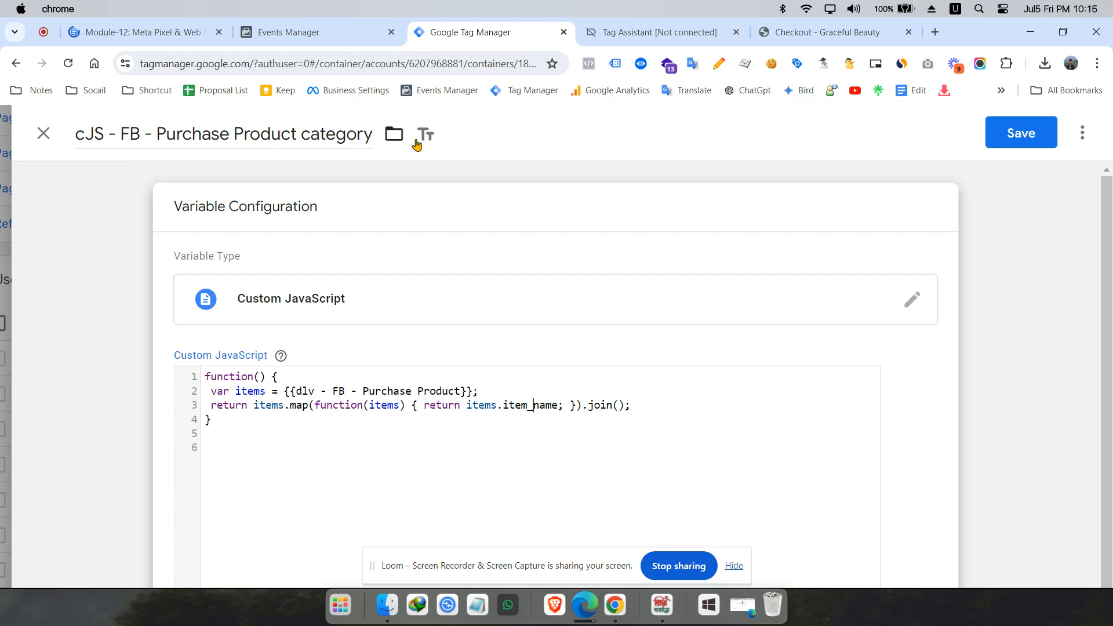
Step: Copy the item_variant key from the first item of the begin_checkout items array in Tag Assistant
{"action": "left_click", "coordinate": [655, 33]}
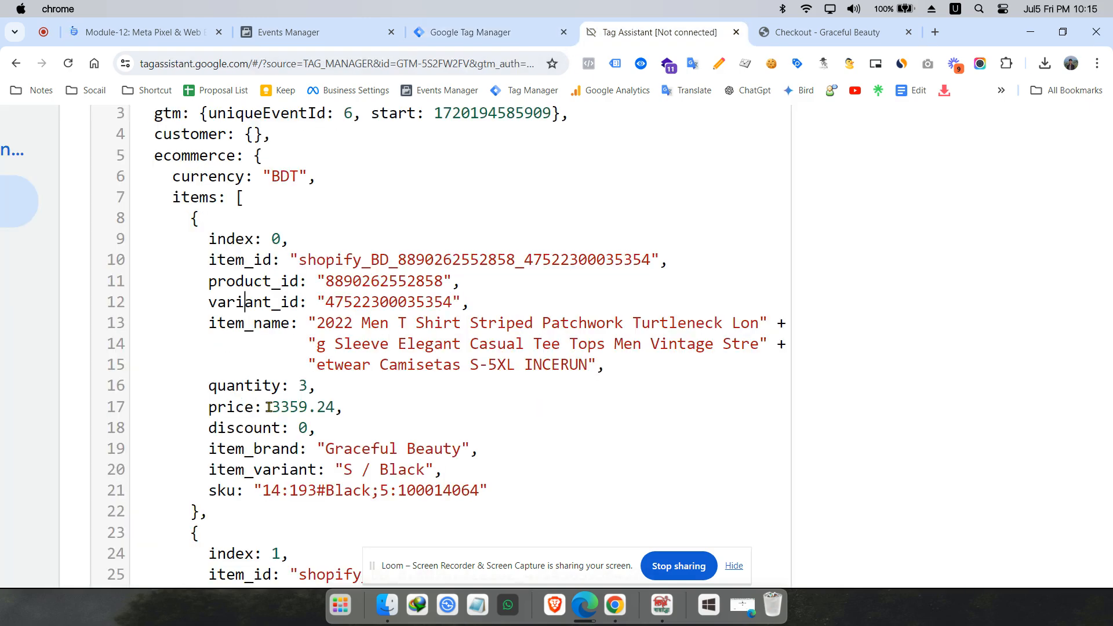
{"action": "scroll", "coordinate": [270, 407], "scroll_direction": "up", "scroll_amount": 3}
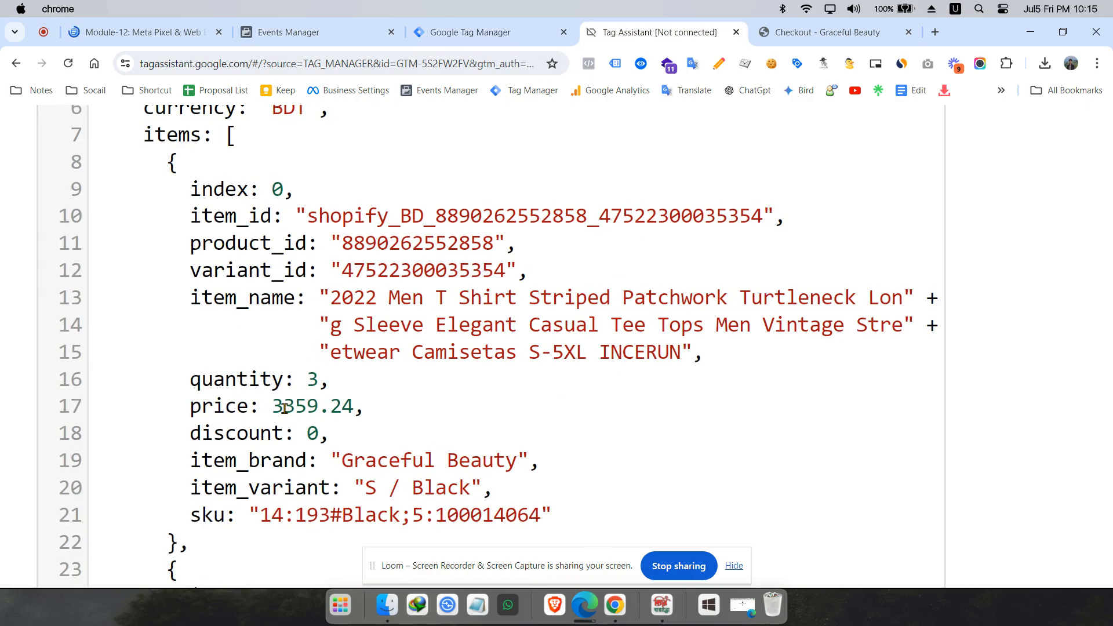
{"action": "scroll", "coordinate": [284, 408], "scroll_direction": "down", "scroll_amount": 2}
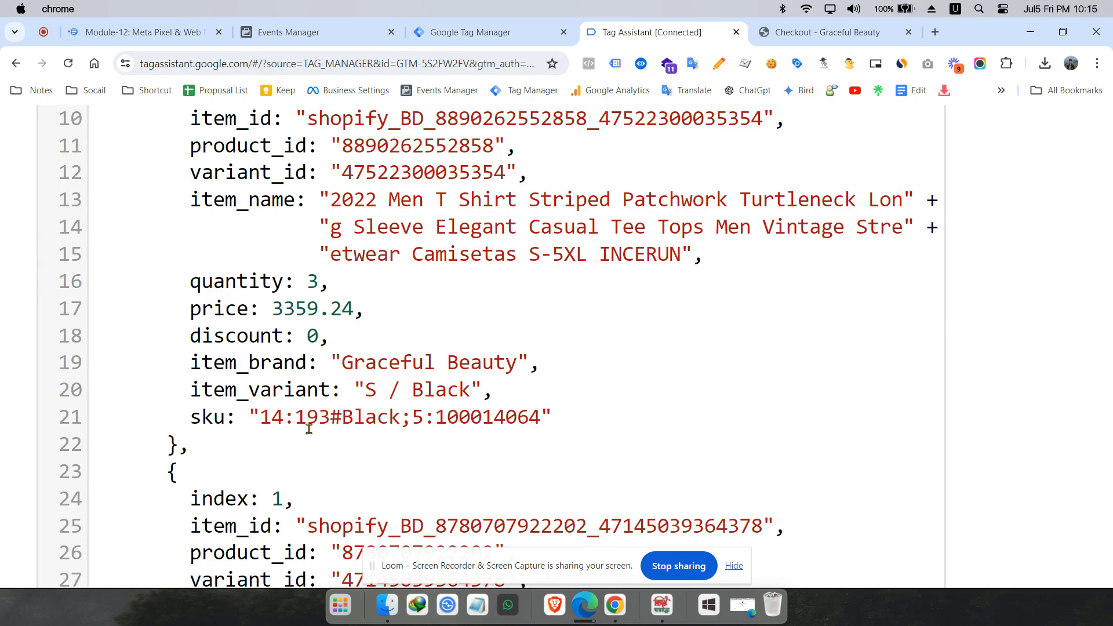
{"action": "double_click", "coordinate": [254, 389]}
{"action": "right_click", "coordinate": [254, 388]}
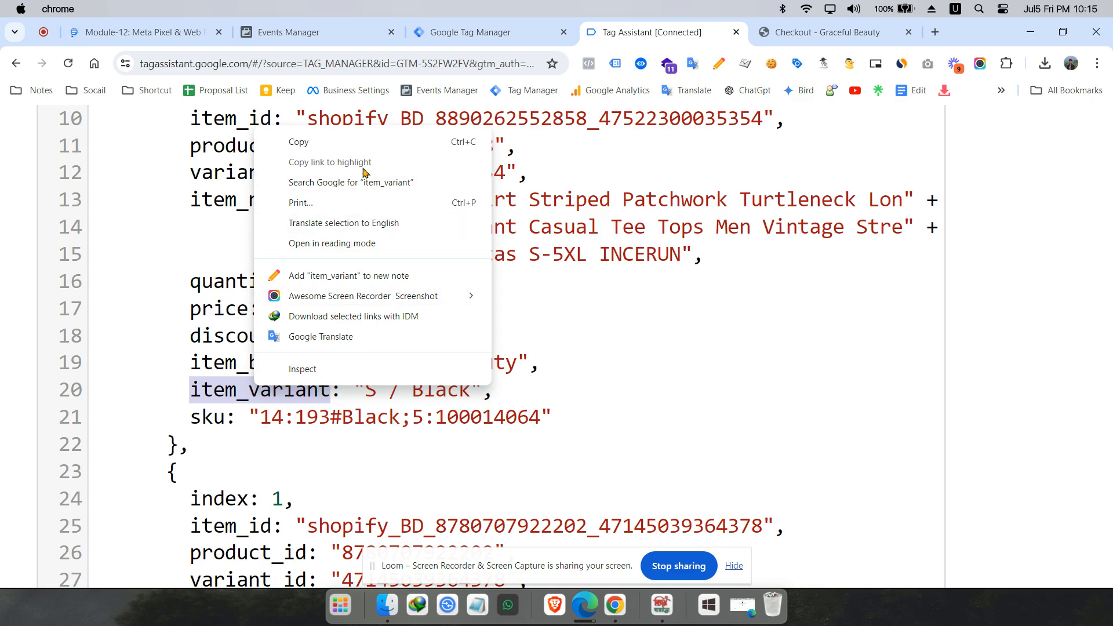
{"action": "left_click", "coordinate": [367, 142]}
{"action": "left_click", "coordinate": [334, 365]}
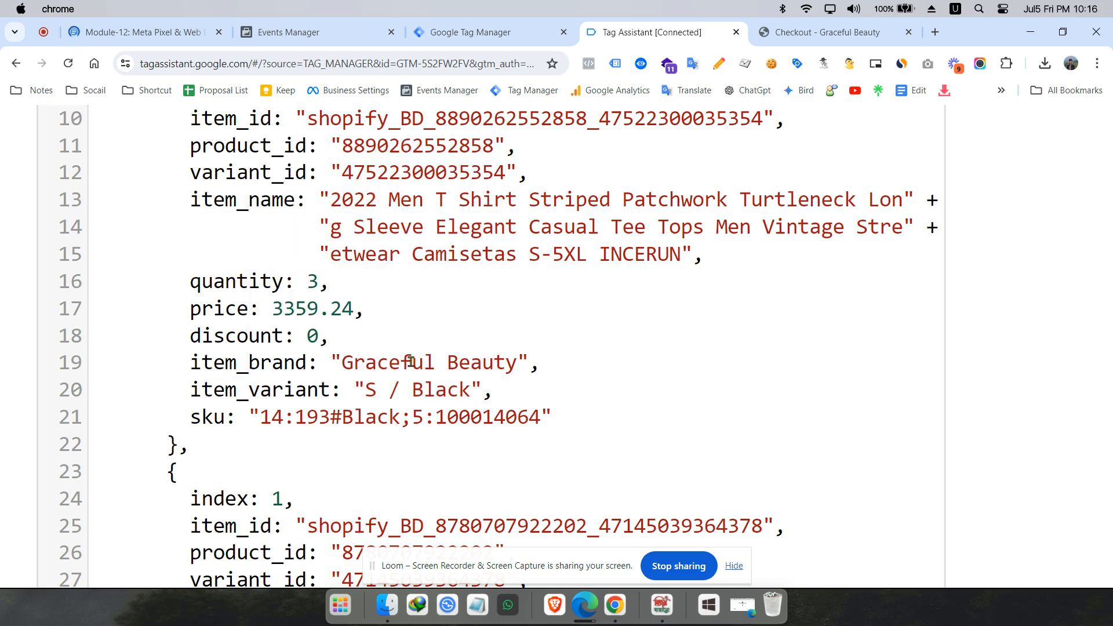
{"action": "key", "text": "super+minus"}
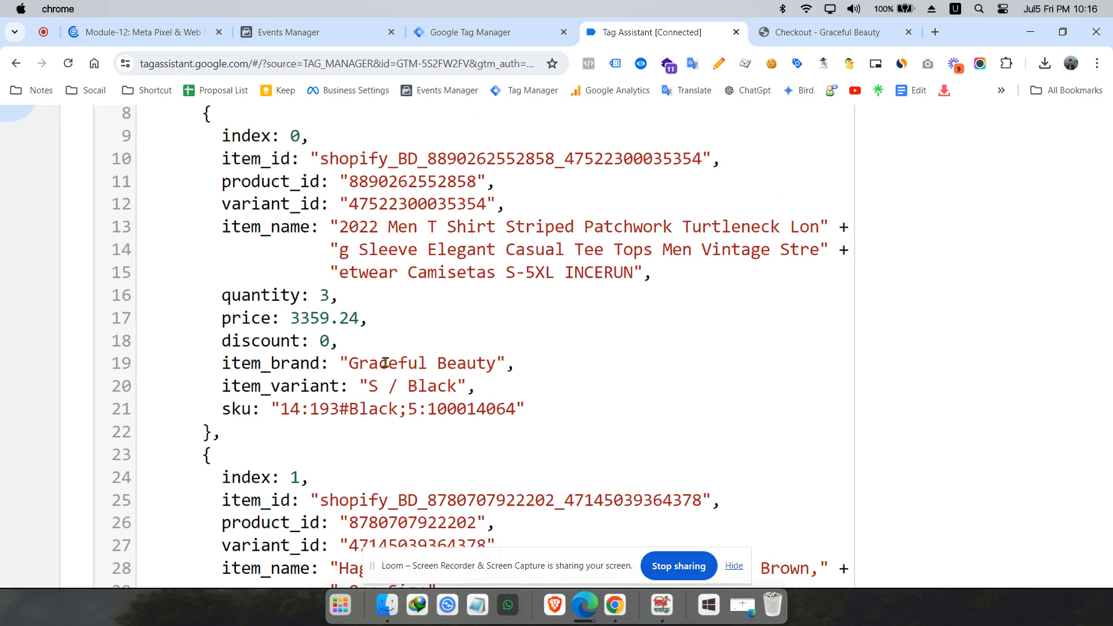
{"action": "key", "text": "super+minus"}
{"action": "key", "text": "super+minus"}
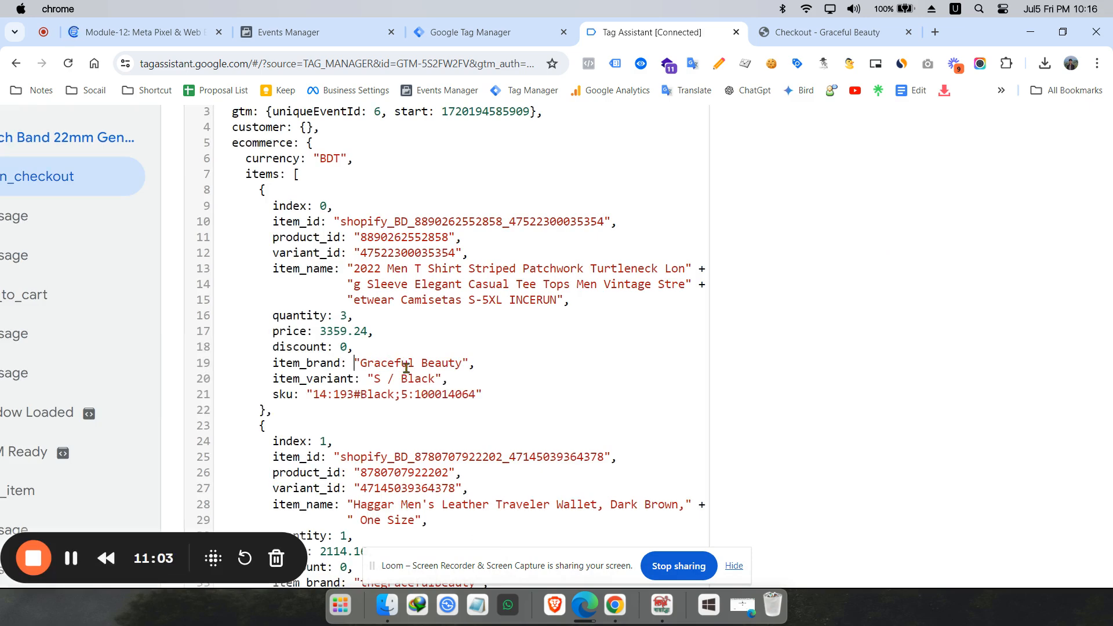
Step: Replace item_name with item_variant in the Purchase Product category variable's function in Google Tag Manager and save the variable
{"action": "left_click", "coordinate": [488, 31]}
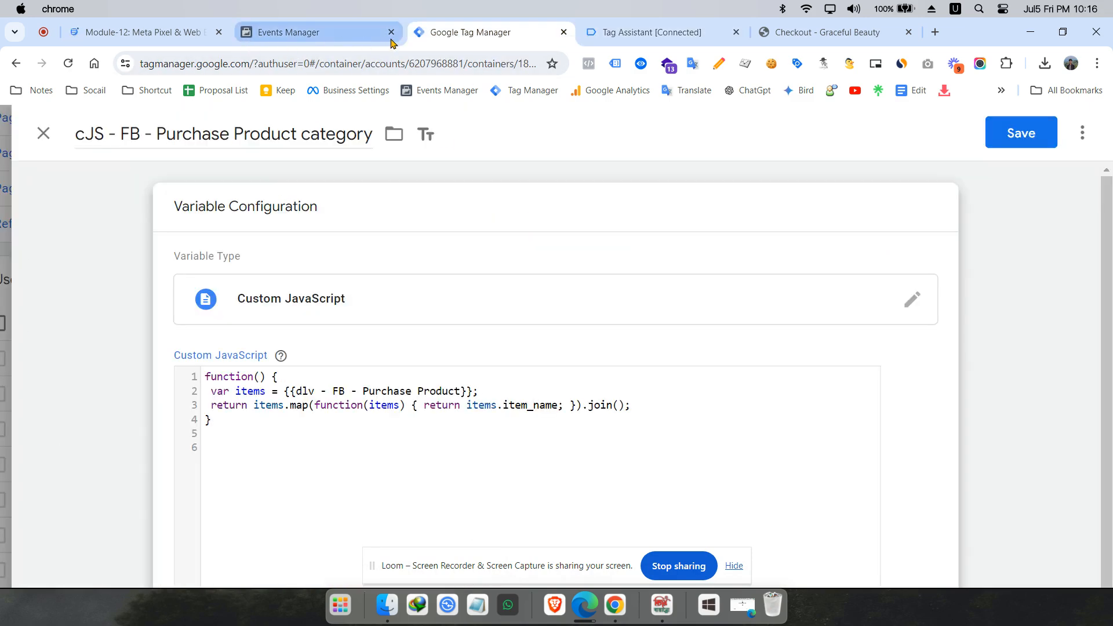
{"action": "scroll", "coordinate": [510, 416], "scroll_direction": "up", "scroll_amount": 5}
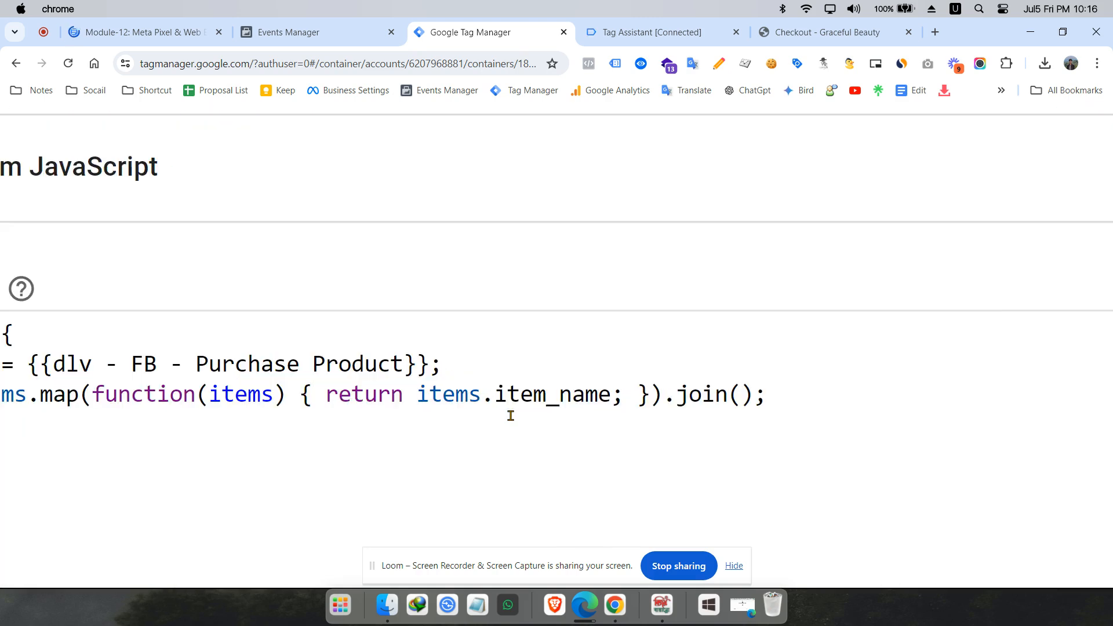
{"action": "left_click_drag", "start_coordinate": [499, 392], "coordinate": [608, 394]}
{"action": "key", "text": "super+v"}
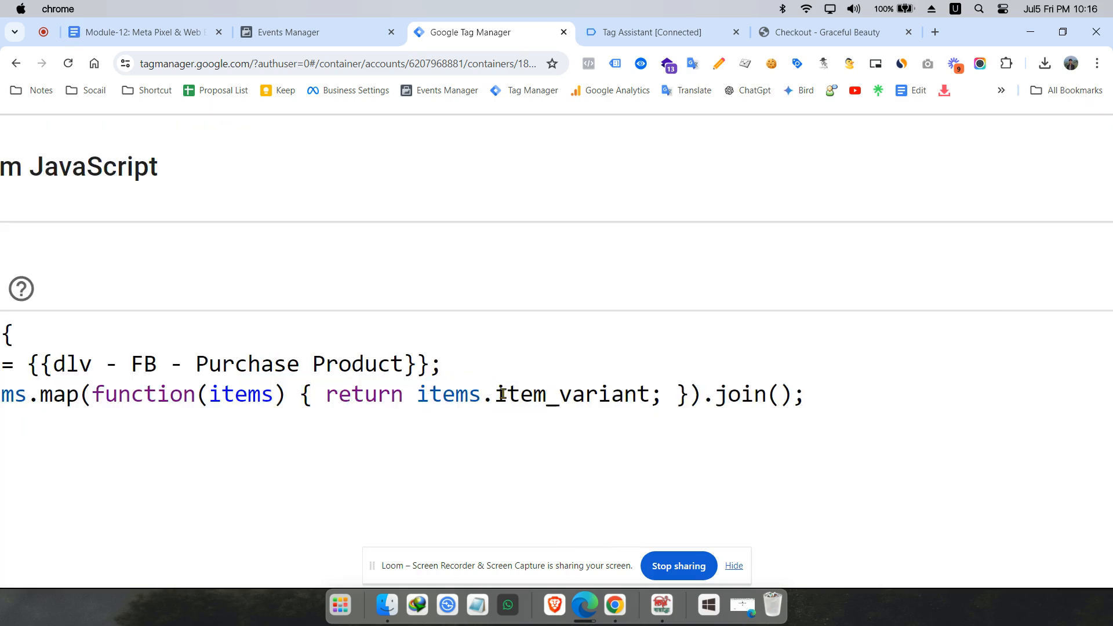
{"action": "scroll", "coordinate": [595, 394], "scroll_direction": "down", "scroll_amount": 5}
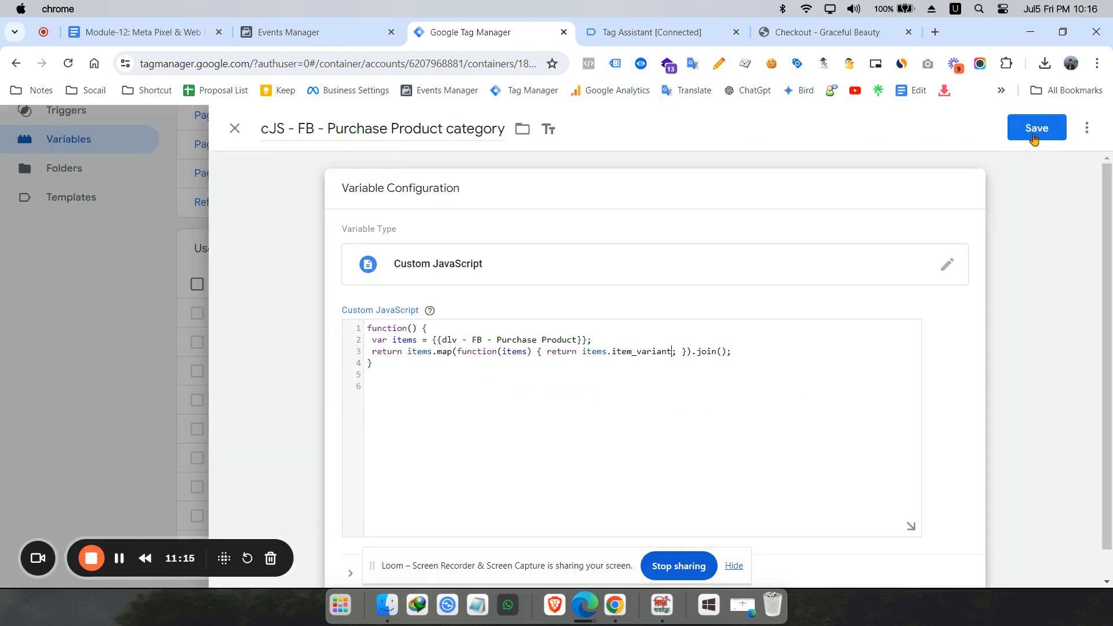
{"action": "left_click", "coordinate": [1033, 135]}
Step: Examine the item key used in the Purchase Product category function in the Module-12 document
{"action": "left_click", "coordinate": [148, 41]}
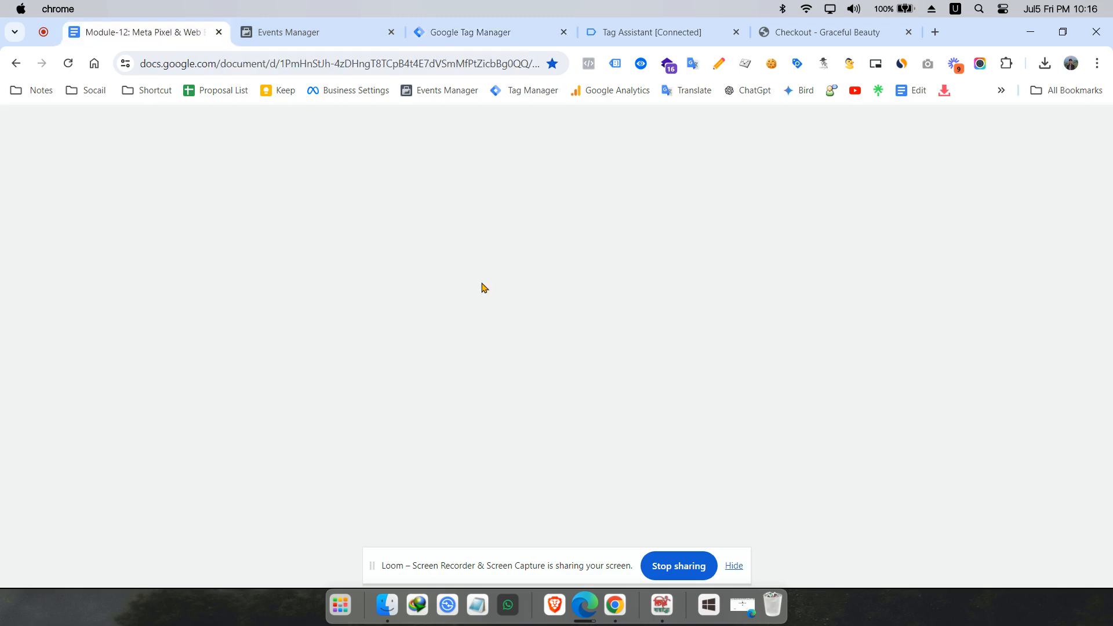
{"action": "scroll", "coordinate": [504, 404], "scroll_direction": "down", "scroll_amount": 10}
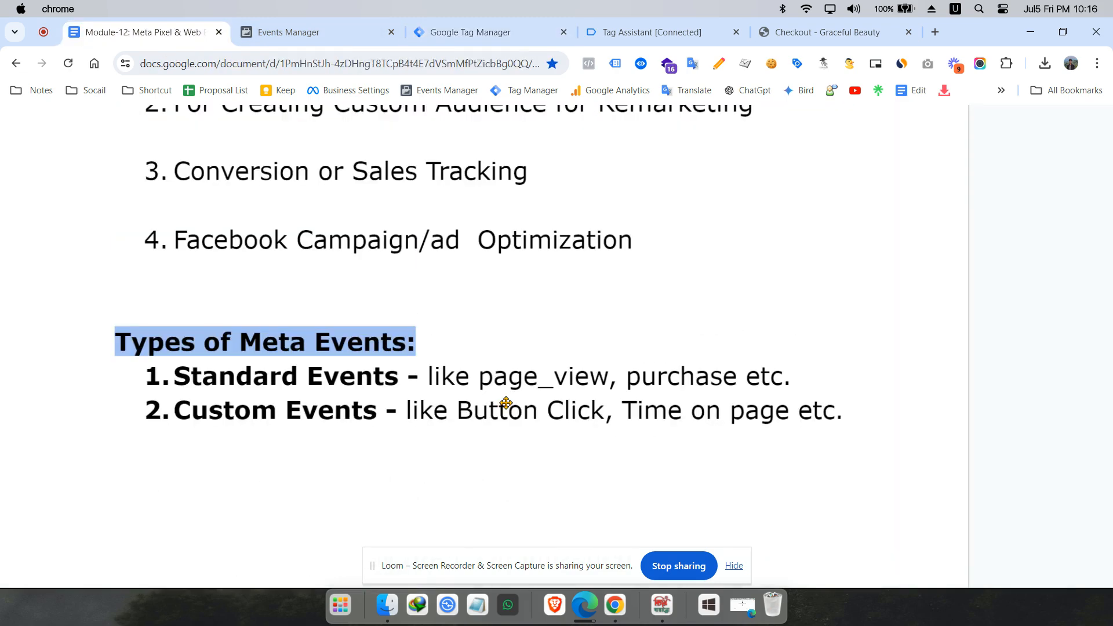
{"action": "scroll", "coordinate": [506, 404], "scroll_direction": "down", "scroll_amount": 15}
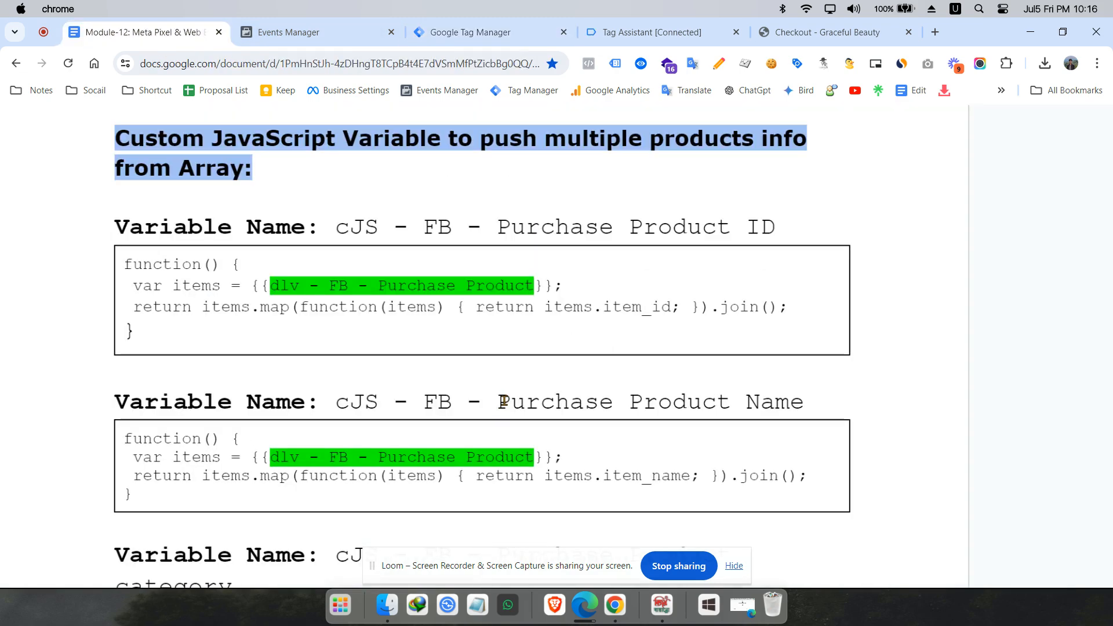
{"action": "scroll", "coordinate": [504, 401], "scroll_direction": "down", "scroll_amount": 5}
{"action": "left_click", "coordinate": [584, 269]}
{"action": "left_click", "coordinate": [690, 267]}
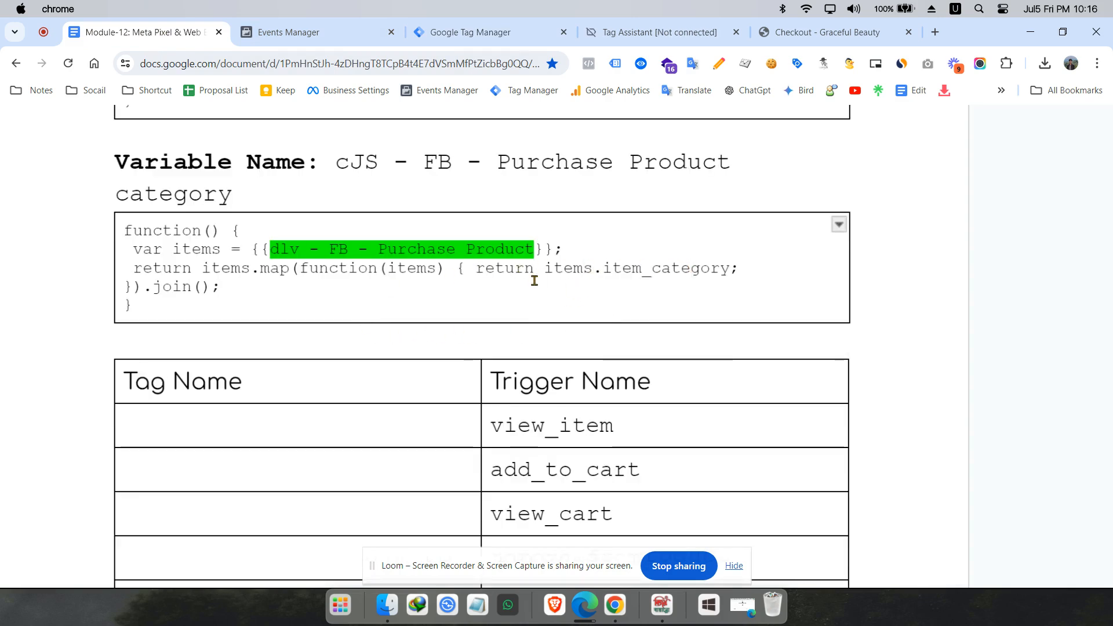
{"action": "scroll", "coordinate": [552, 287], "scroll_direction": "up", "scroll_amount": 1}
{"action": "scroll", "coordinate": [550, 290], "scroll_direction": "down", "scroll_amount": 5}
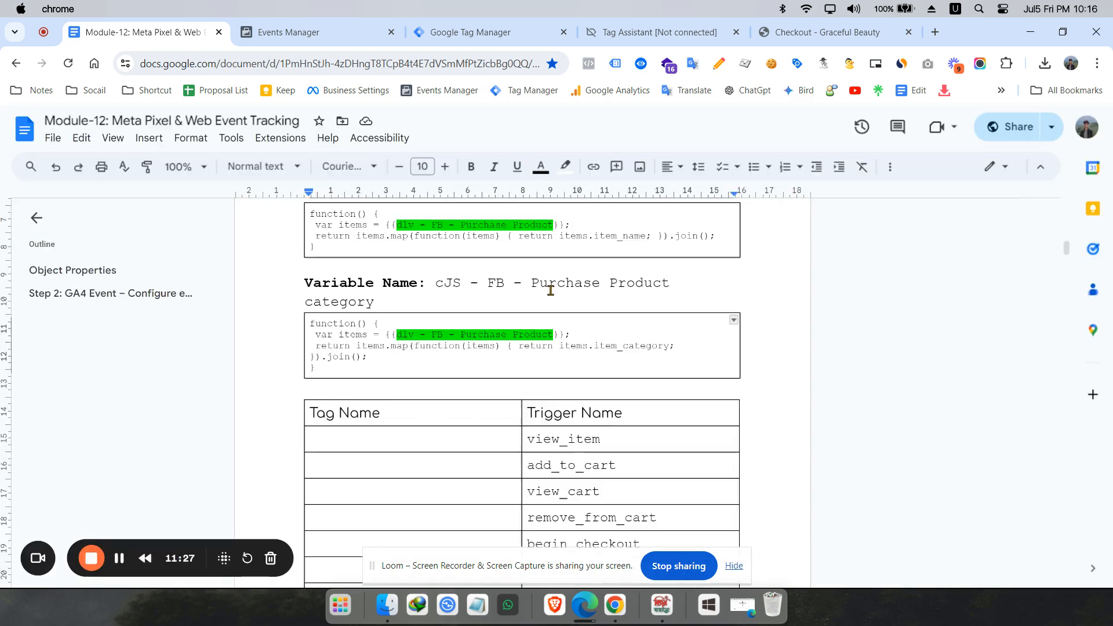
Step: Find the Initiate Checkout Event section in the Module-12 document
{"action": "scroll", "coordinate": [500, 333], "scroll_direction": "down", "scroll_amount": 15}
{"action": "scroll", "coordinate": [499, 337], "scroll_direction": "down", "scroll_amount": 15}
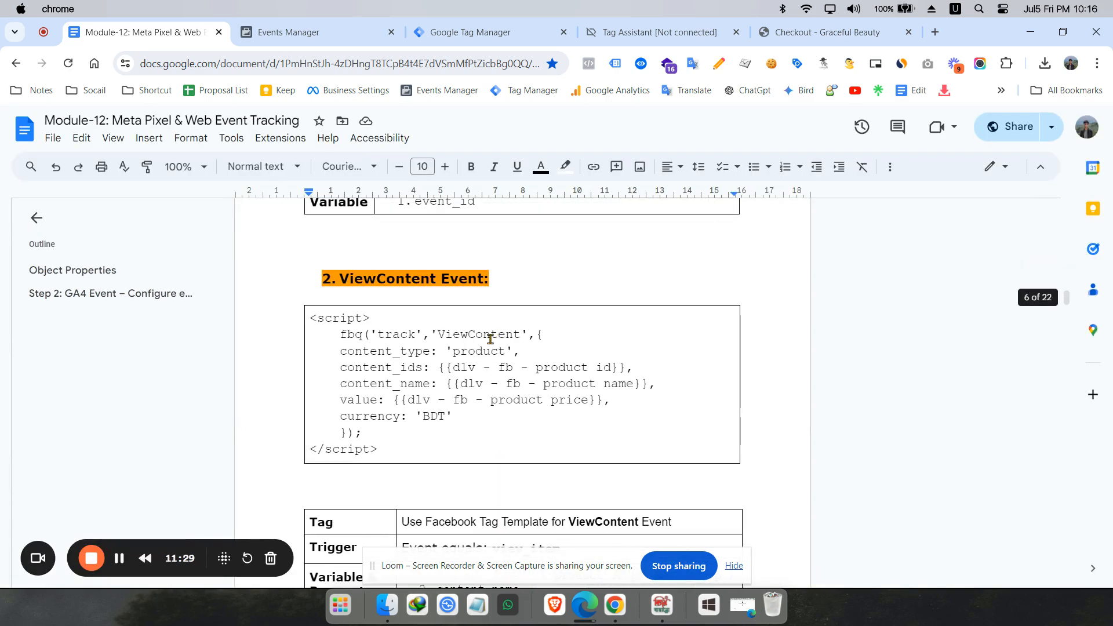
{"action": "scroll", "coordinate": [482, 348], "scroll_direction": "up", "scroll_amount": 2}
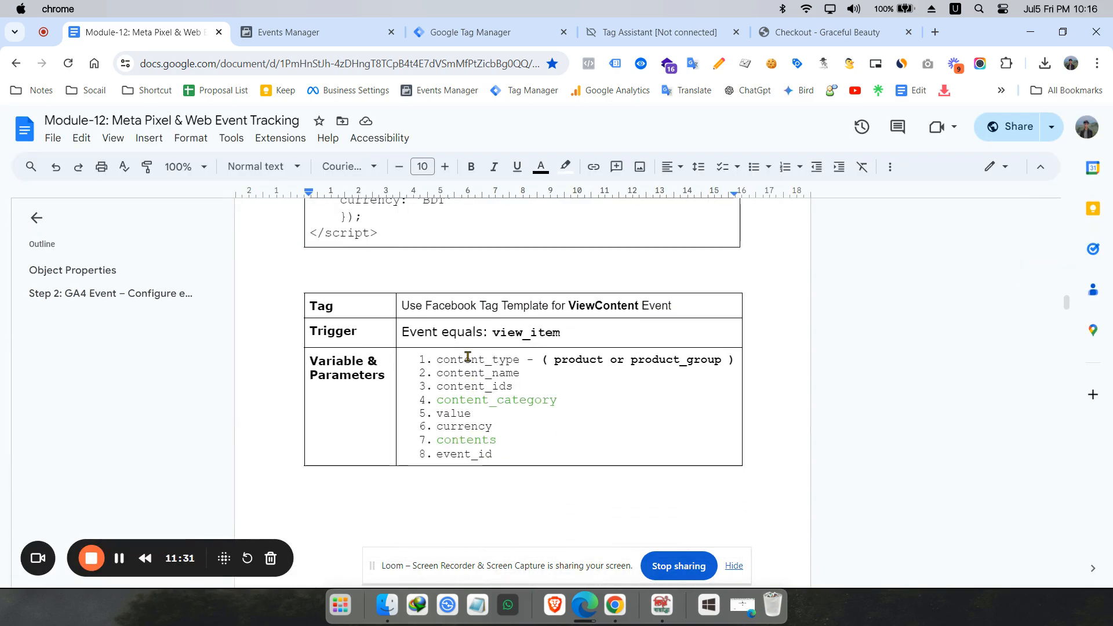
{"action": "scroll", "coordinate": [522, 369], "scroll_direction": "down", "scroll_amount": 15}
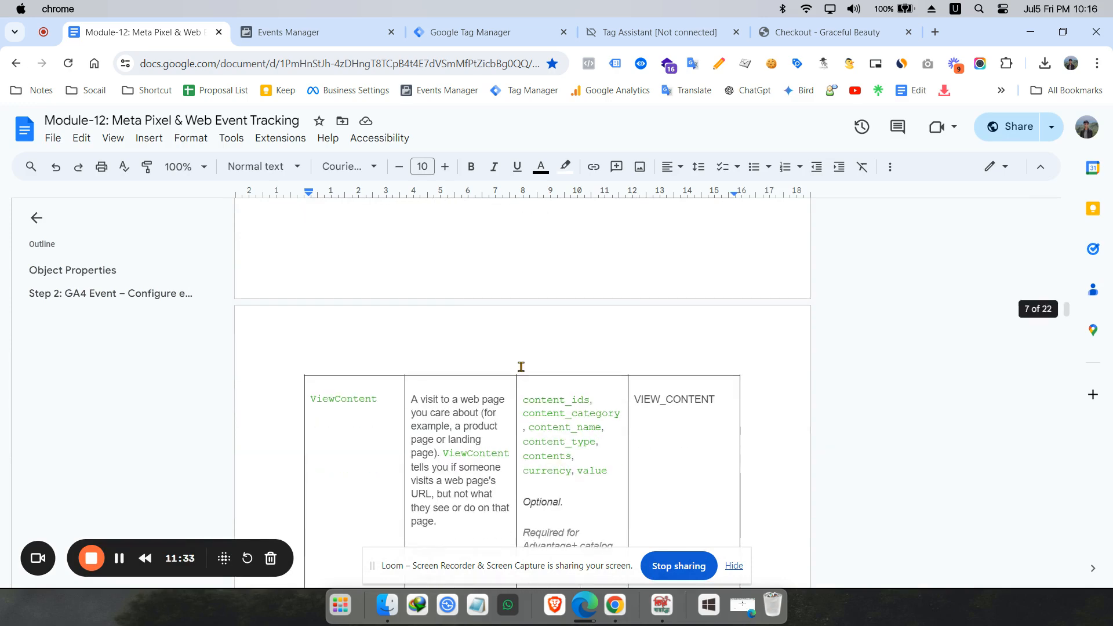
{"action": "scroll", "coordinate": [521, 367], "scroll_direction": "down", "scroll_amount": 7}
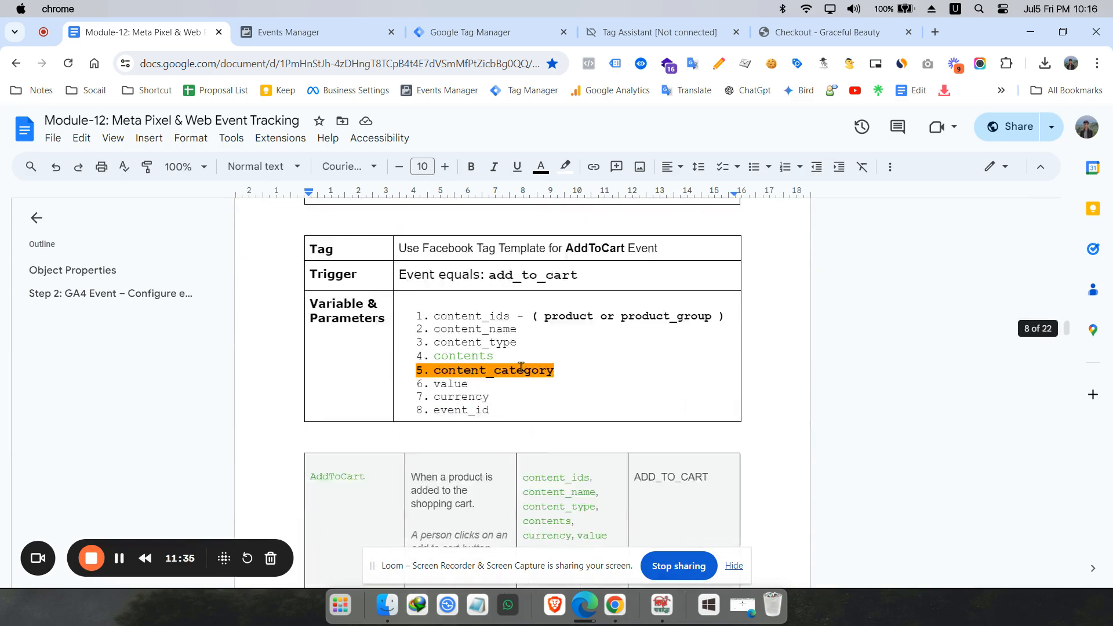
{"action": "scroll", "coordinate": [521, 367], "scroll_direction": "up", "scroll_amount": 3}
{"action": "scroll", "coordinate": [521, 367], "scroll_direction": "down", "scroll_amount": 10}
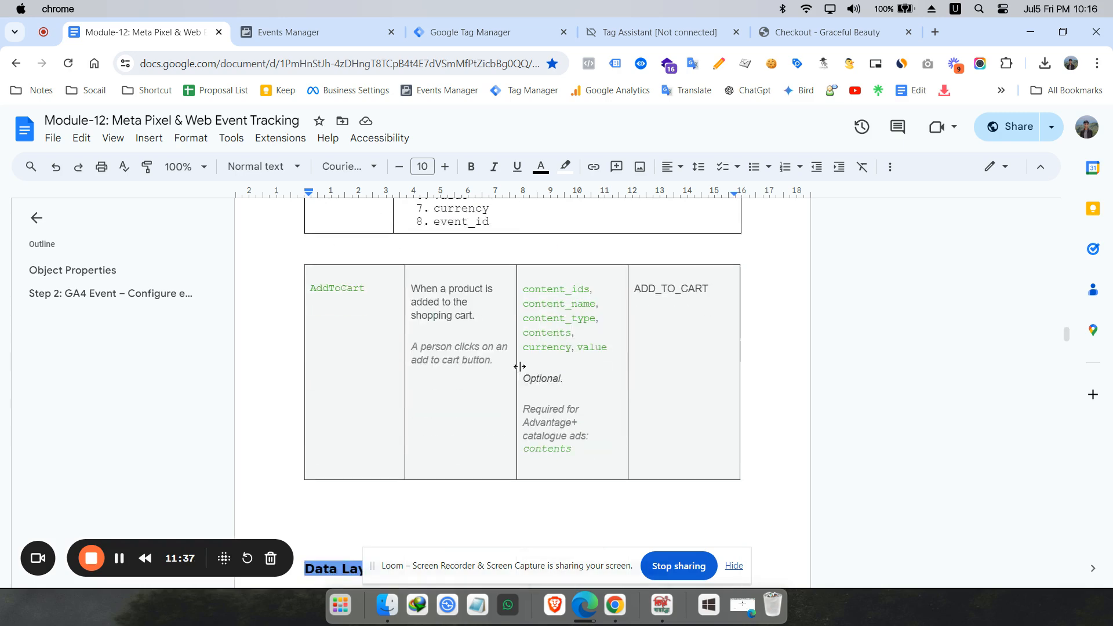
{"action": "scroll", "coordinate": [516, 367], "scroll_direction": "down", "scroll_amount": 6}
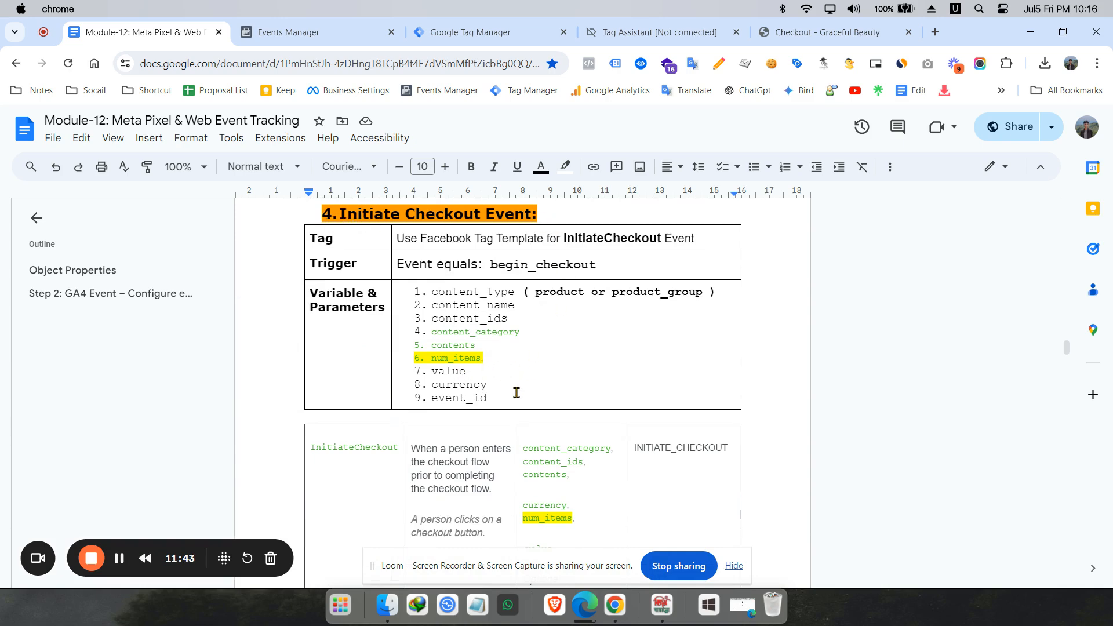
Step: Examine the InitiateCheckout parameters in the document, from content_name and content_ids through contents and num_items
{"action": "scroll", "coordinate": [492, 381], "scroll_direction": "up", "scroll_amount": 3}
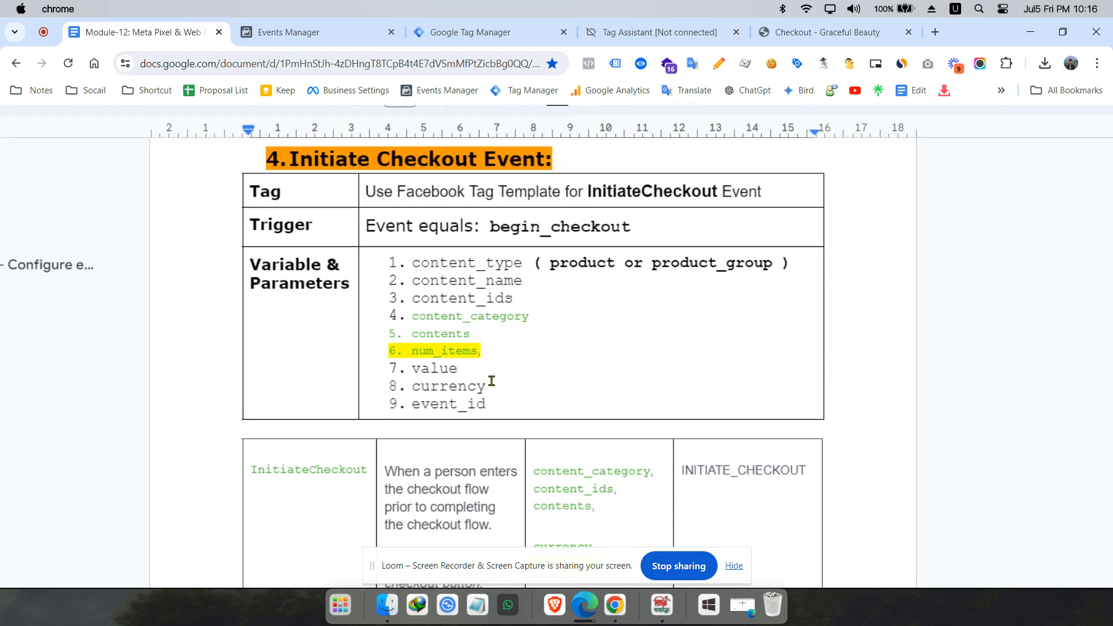
{"action": "scroll", "coordinate": [491, 381], "scroll_direction": "up", "scroll_amount": 2}
{"action": "left_click_drag", "start_coordinate": [400, 257], "coordinate": [521, 280]}
{"action": "left_click", "coordinate": [485, 280]}
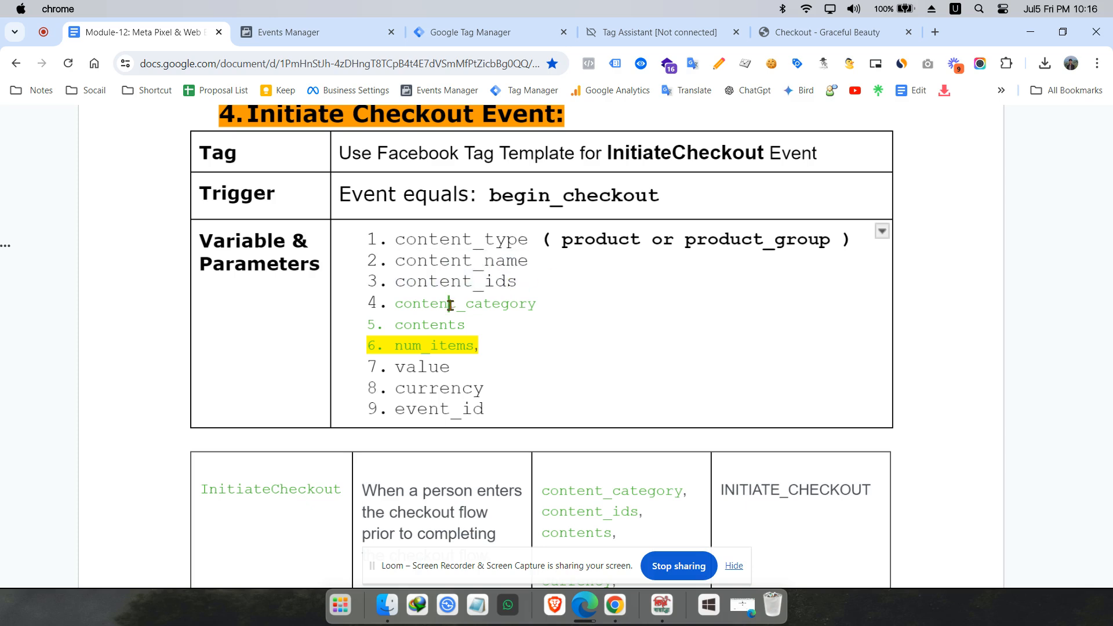
{"action": "left_click", "coordinate": [455, 322]}
{"action": "double_click", "coordinate": [481, 322]}
{"action": "left_click", "coordinate": [459, 327]}
{"action": "left_click_drag", "start_coordinate": [396, 344], "coordinate": [475, 344]}
{"action": "left_click", "coordinate": [467, 344]}
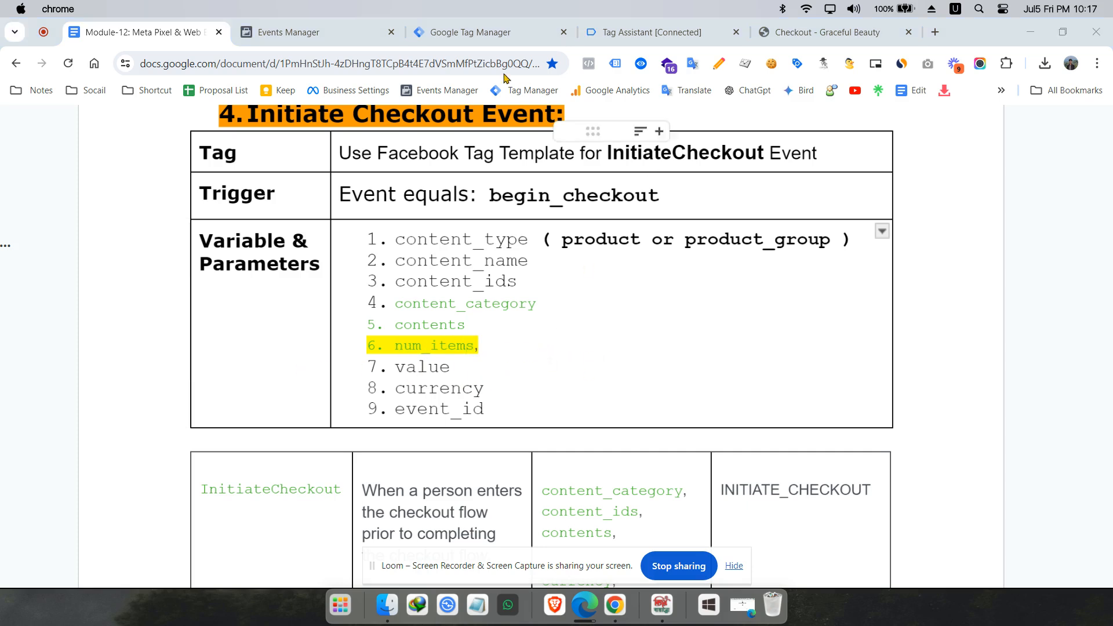
Step: Duplicate the Purchase Product category variable in Google Tag Manager and remove the "Copy of" prefix from the duplicate's name
{"action": "left_click", "coordinate": [471, 33]}
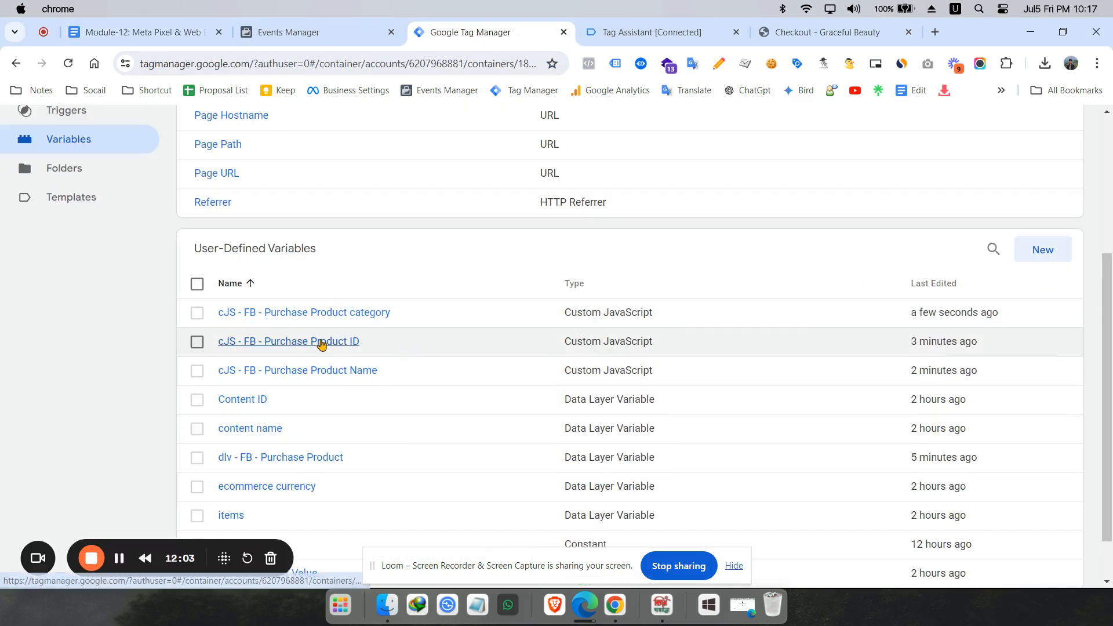
{"action": "left_click", "coordinate": [333, 314]}
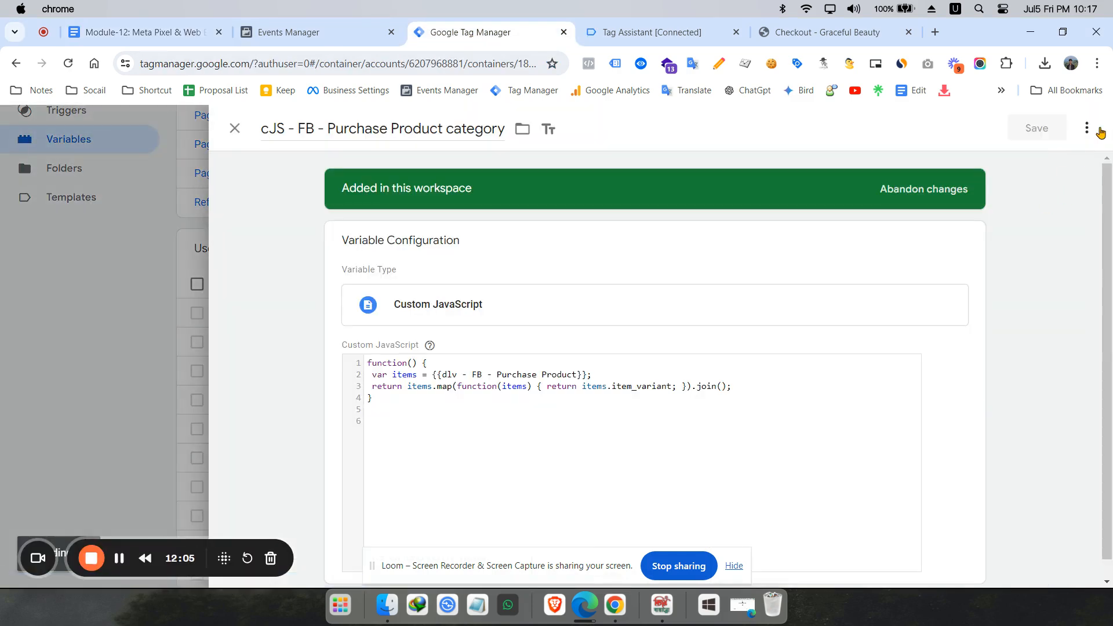
{"action": "left_click", "coordinate": [1090, 129]}
{"action": "left_click", "coordinate": [1038, 163]}
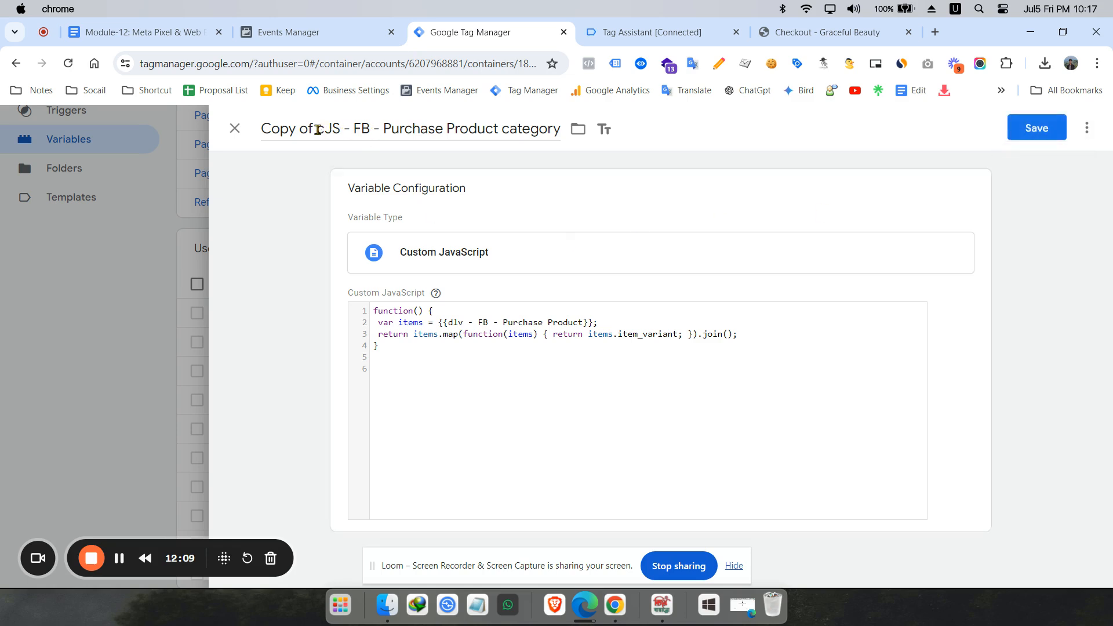
{"action": "left_click_drag", "start_coordinate": [317, 130], "coordinate": [232, 126]}
{"action": "key", "text": "BackSpace"}
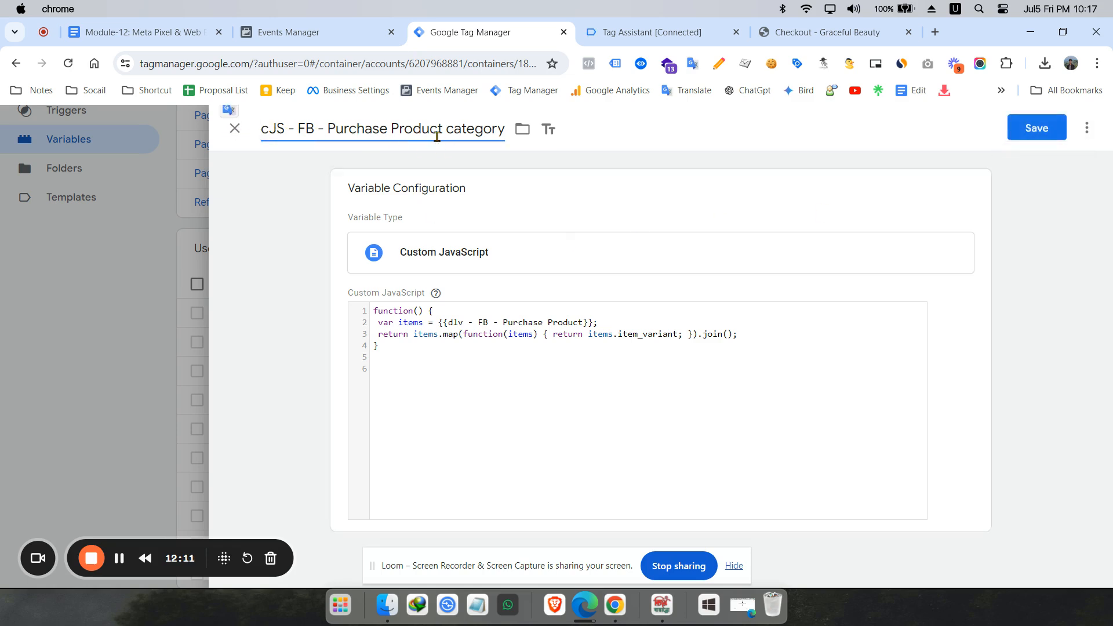
Step: Copy num_items from the document's parameter list and rename the duplicated variable as cJS - FB - Purchase Product num_items
{"action": "left_click", "coordinate": [119, 35]}
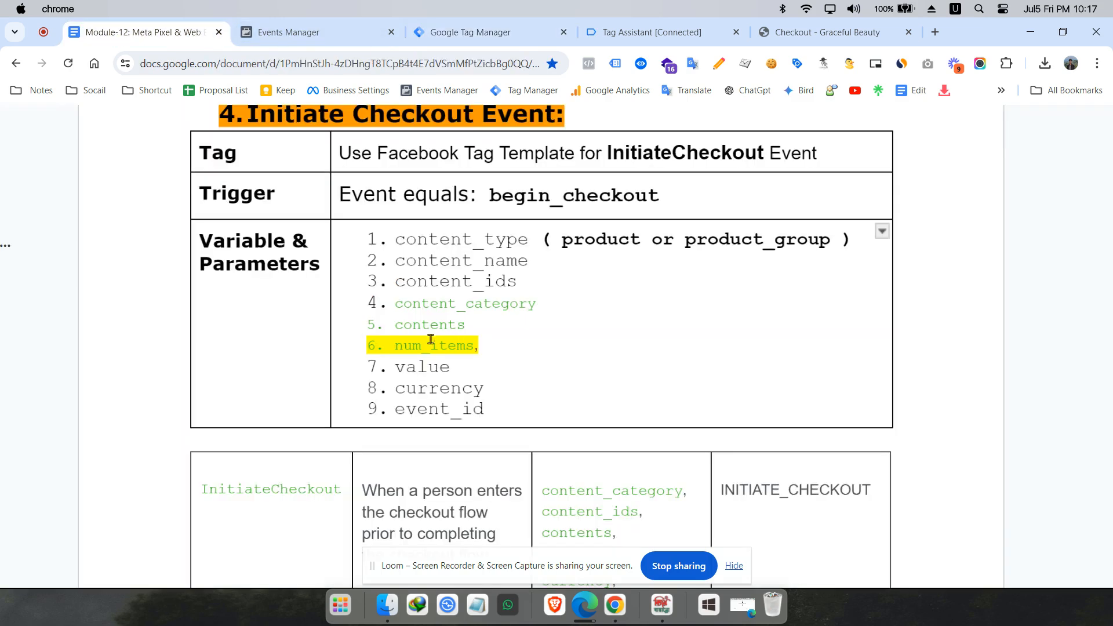
{"action": "left_click_drag", "start_coordinate": [396, 348], "coordinate": [473, 346]}
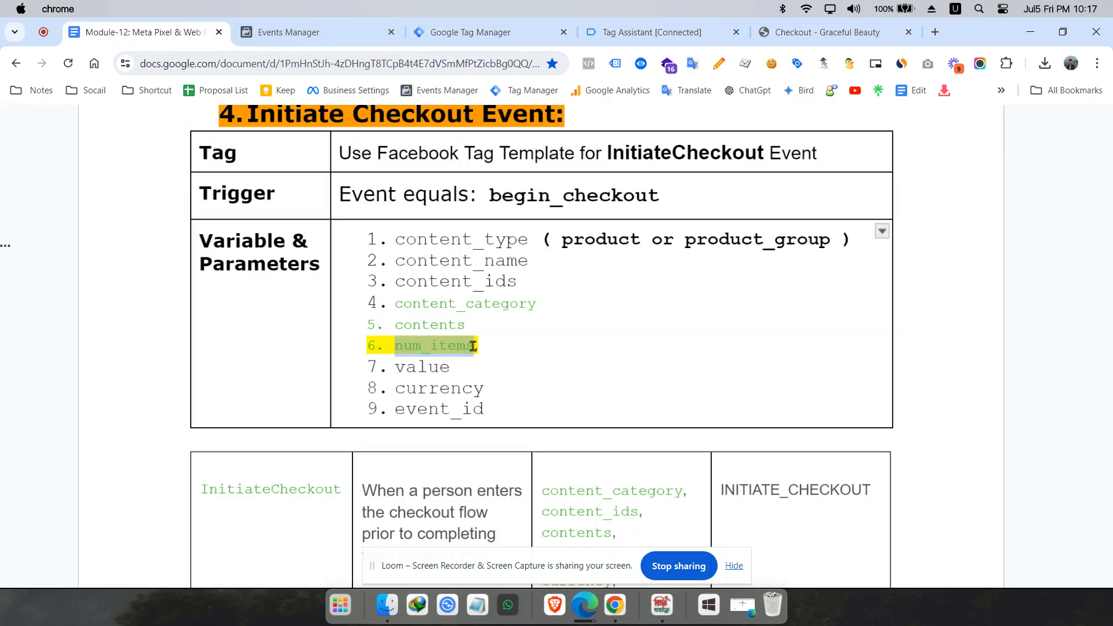
{"action": "left_click", "coordinate": [371, 33]}
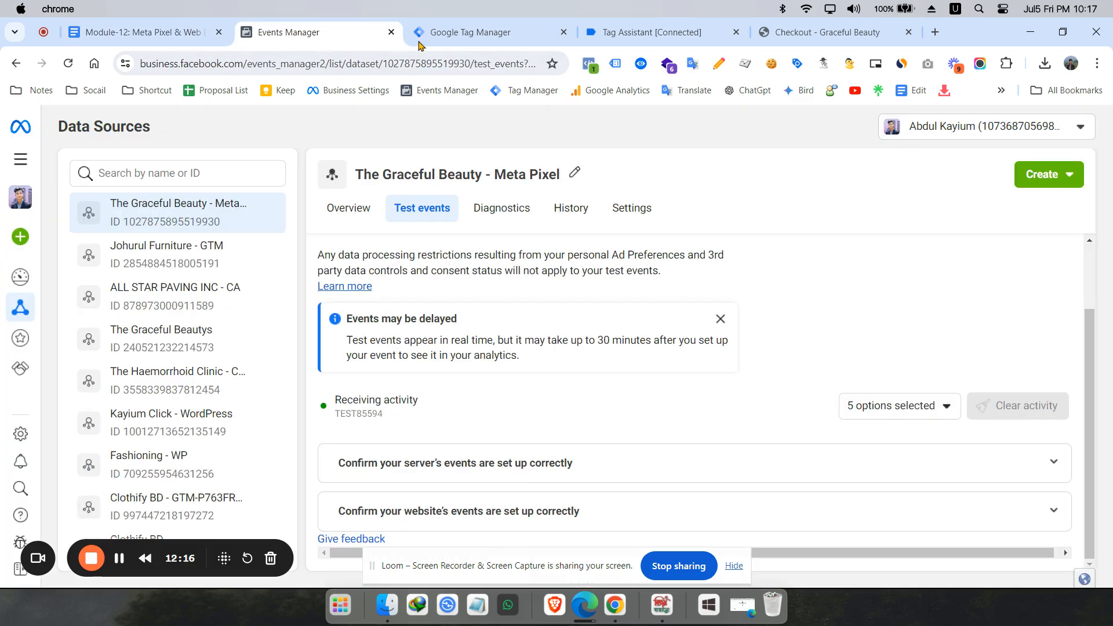
{"action": "left_click", "coordinate": [451, 41]}
{"action": "left_click_drag", "start_coordinate": [389, 128], "coordinate": [484, 128]}
{"action": "left_click", "coordinate": [458, 128]}
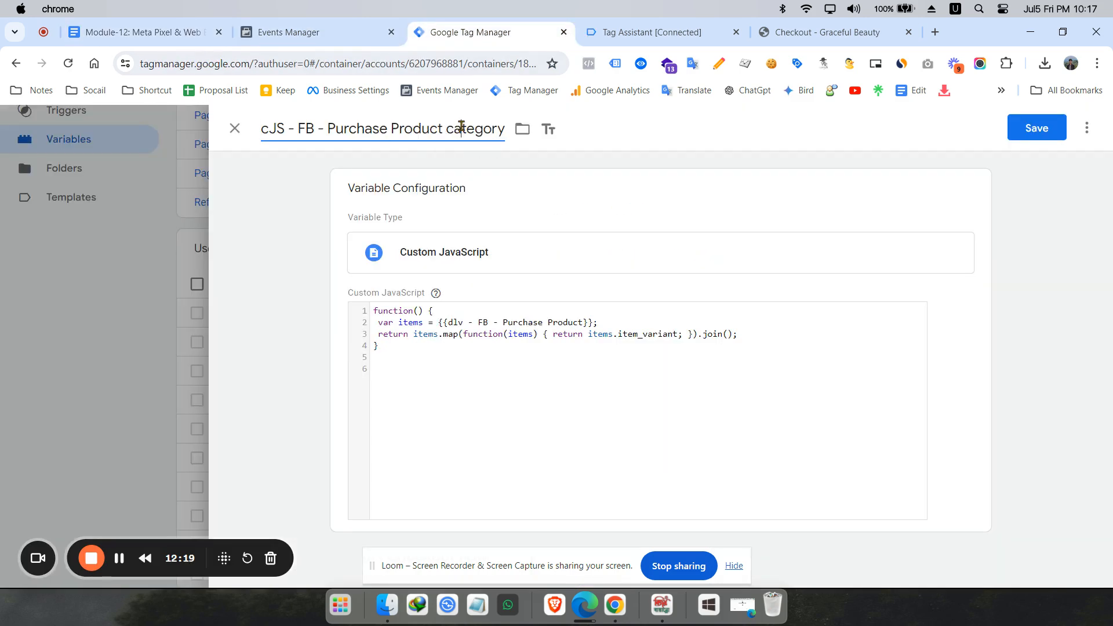
{"action": "double_click", "coordinate": [448, 127]}
{"action": "key", "text": "super+v"}
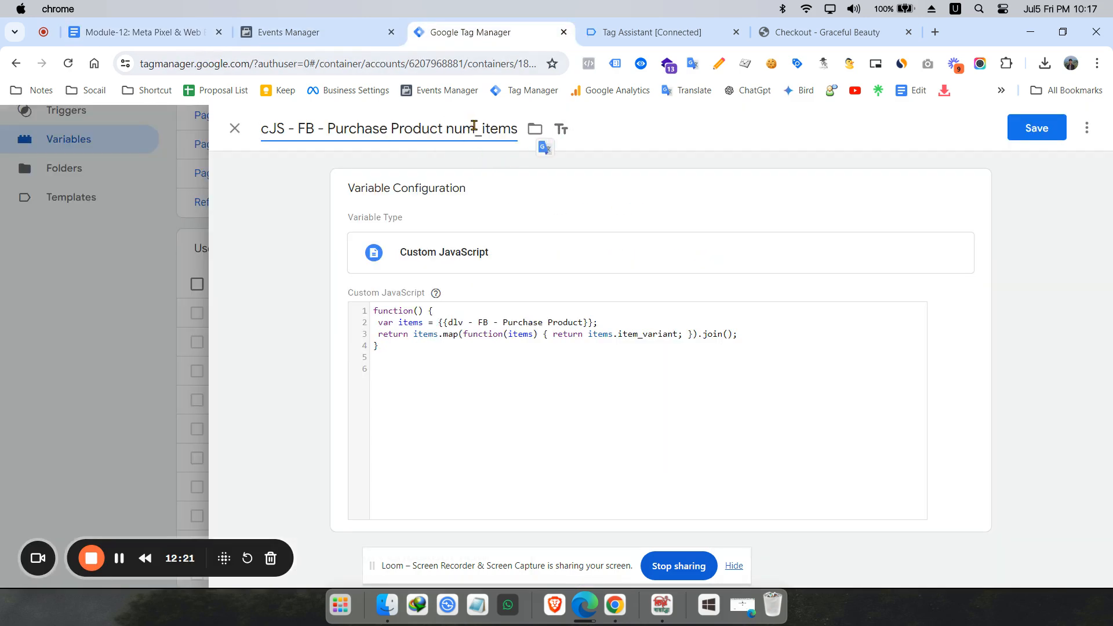
Step: Select item_variant in the new variable's function and copy the quantity key from the first begin_checkout item in Tag Assistant
{"action": "left_click", "coordinate": [602, 347]}
{"action": "scroll", "coordinate": [659, 376], "scroll_direction": "up", "scroll_amount": 3}
{"action": "scroll", "coordinate": [659, 377], "scroll_direction": "up", "scroll_amount": 3}
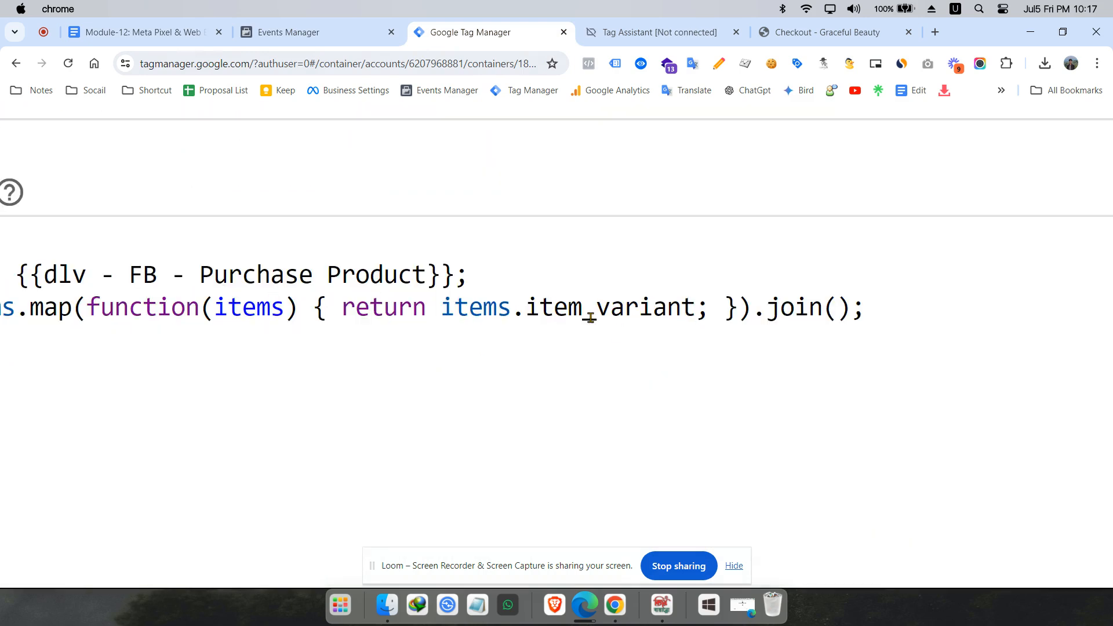
{"action": "left_click_drag", "start_coordinate": [523, 311], "coordinate": [690, 312]}
{"action": "left_click", "coordinate": [660, 31]}
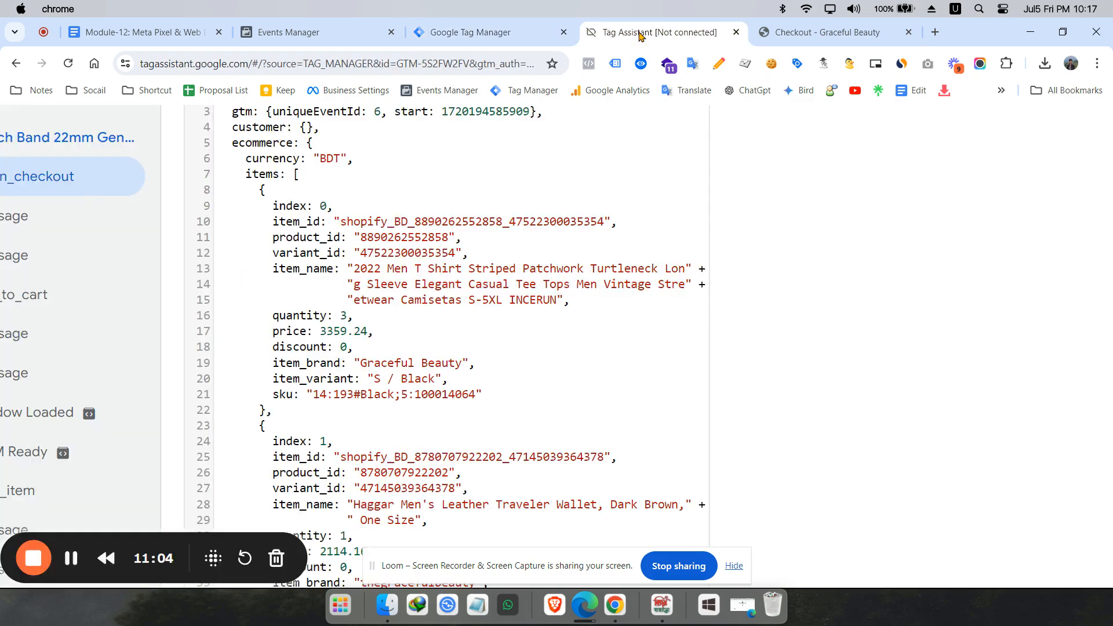
{"action": "scroll", "coordinate": [313, 423], "scroll_direction": "down", "scroll_amount": 1}
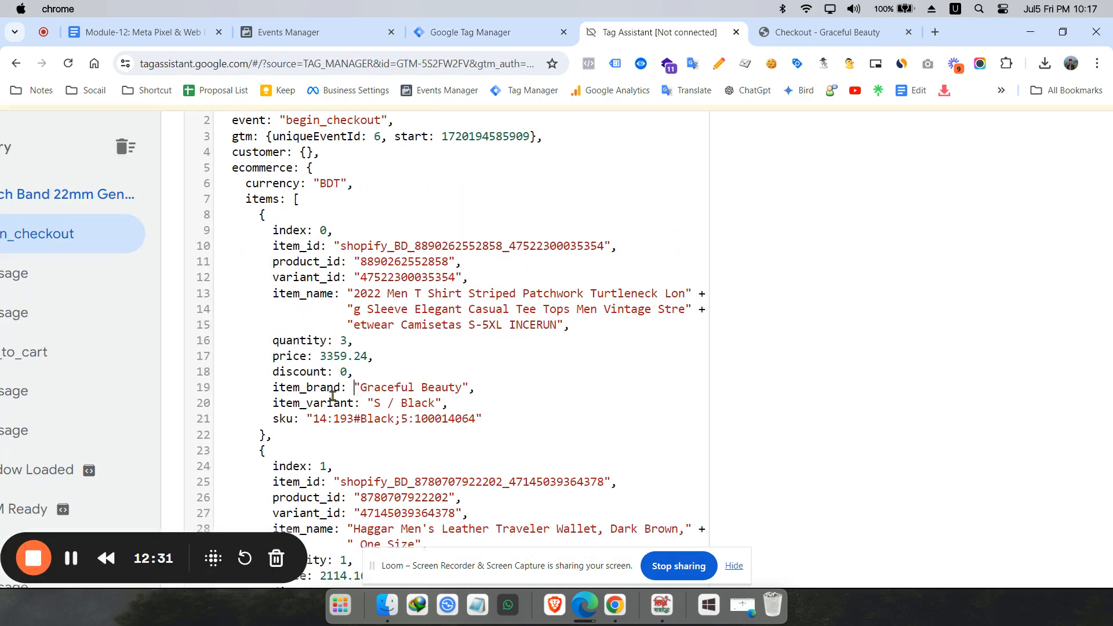
{"action": "double_click", "coordinate": [296, 346]}
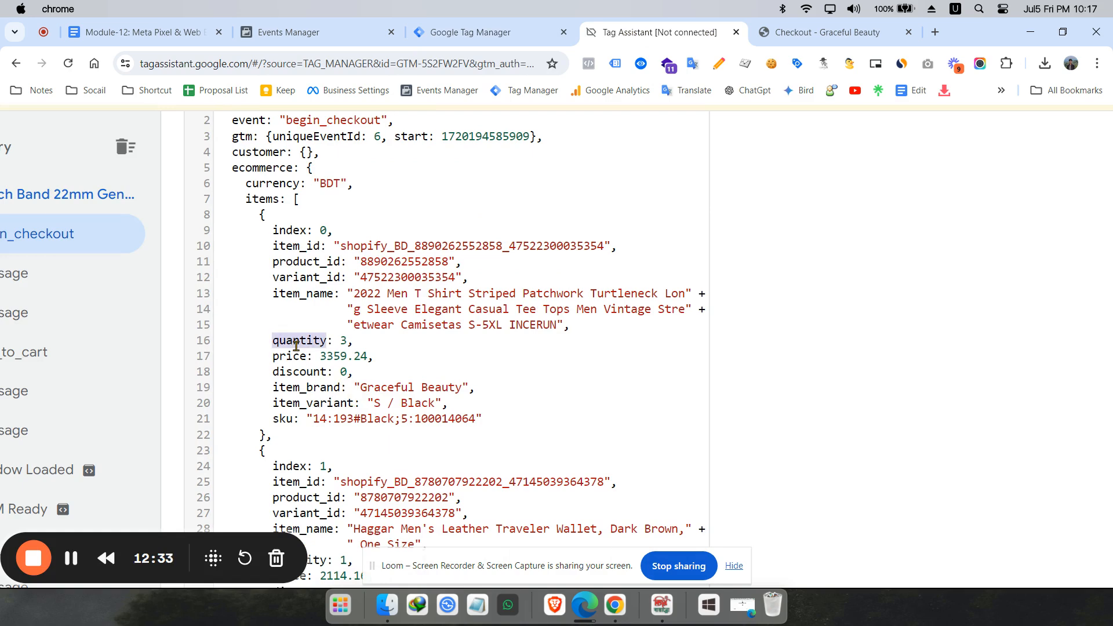
{"action": "right_click", "coordinate": [296, 346]}
{"action": "left_click", "coordinate": [342, 100]}
Step: Replace item_variant with quantity in the Purchase Product num_items variable's function in Google Tag Manager and save the variable
{"action": "left_click", "coordinate": [470, 38]}
{"action": "left_click", "coordinate": [286, 29]}
{"action": "left_click", "coordinate": [464, 33]}
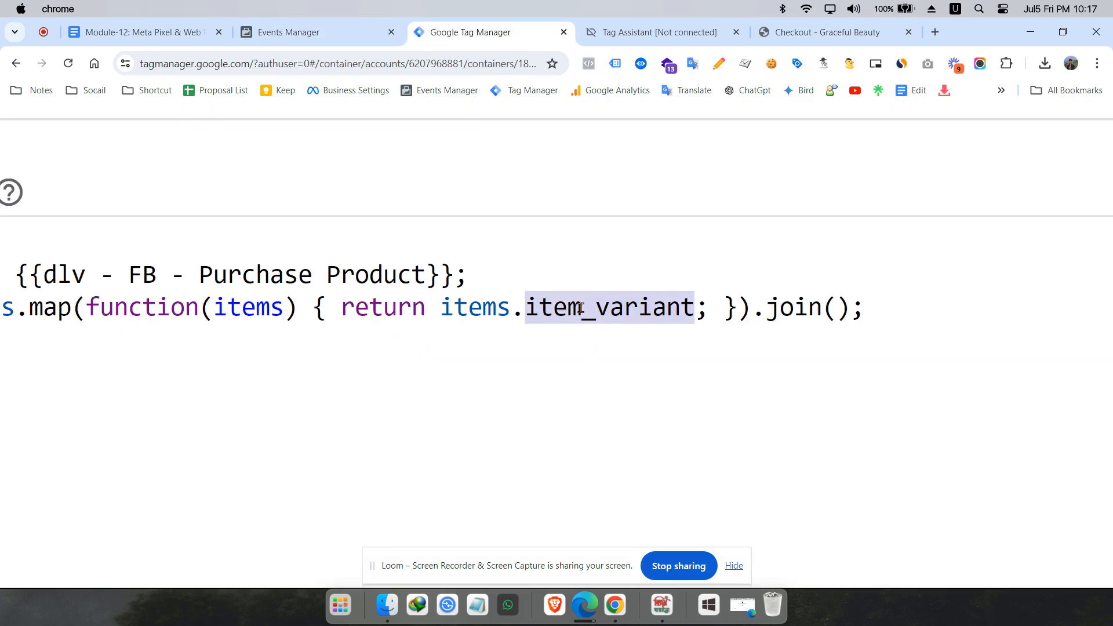
{"action": "right_click", "coordinate": [583, 307]}
{"action": "left_click", "coordinate": [626, 157]}
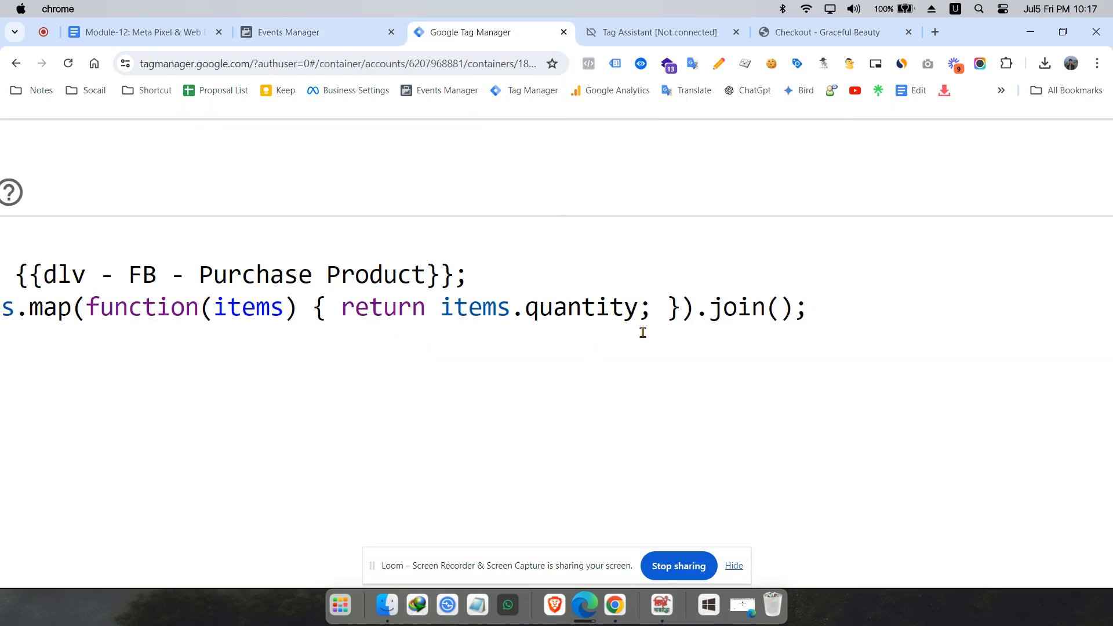
{"action": "scroll", "coordinate": [643, 333], "scroll_direction": "down", "scroll_amount": 10}
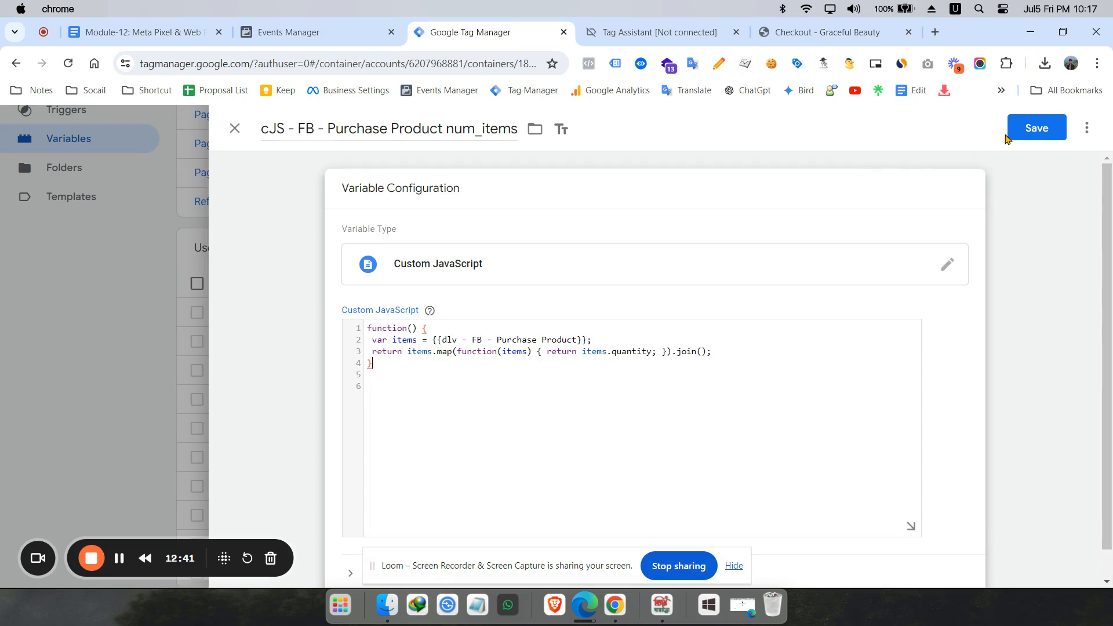
{"action": "left_click", "coordinate": [1020, 135]}
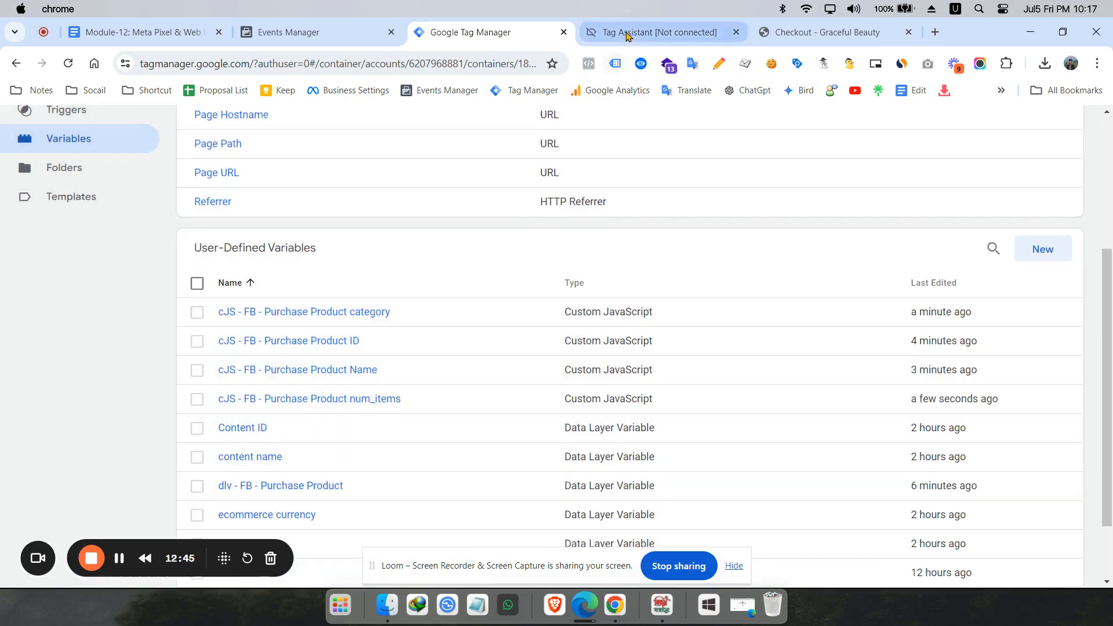
Step: Examine the begin_checkout data layer in Tag Assistant for the value key and its parent ecommerce object
{"action": "left_click", "coordinate": [626, 31]}
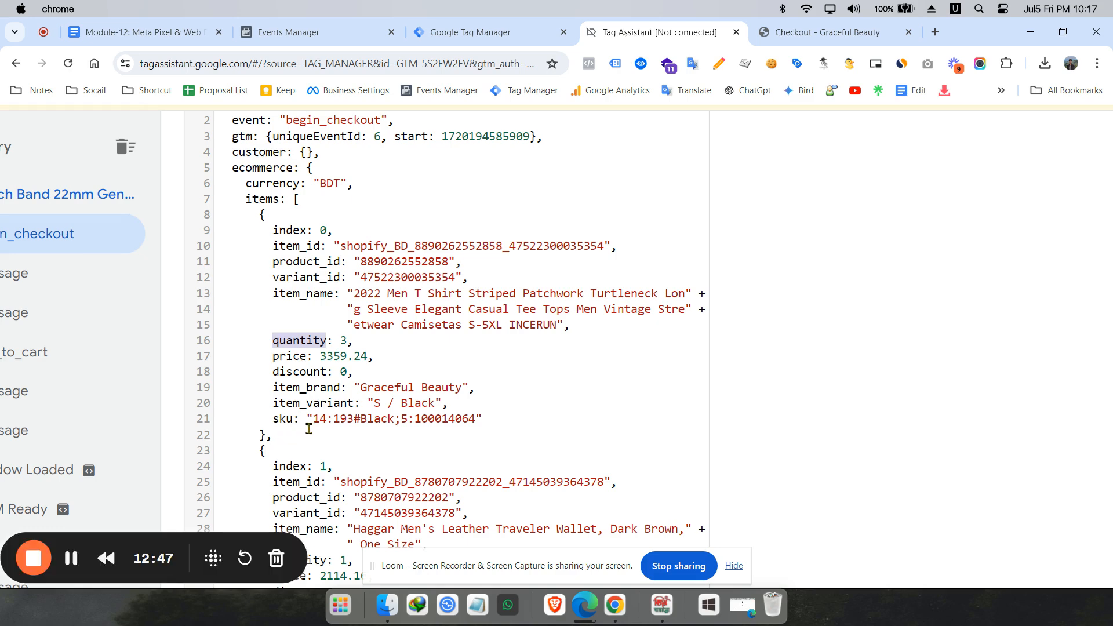
{"action": "scroll", "coordinate": [318, 426], "scroll_direction": "down", "scroll_amount": 3}
{"action": "scroll", "coordinate": [326, 422], "scroll_direction": "down", "scroll_amount": 5}
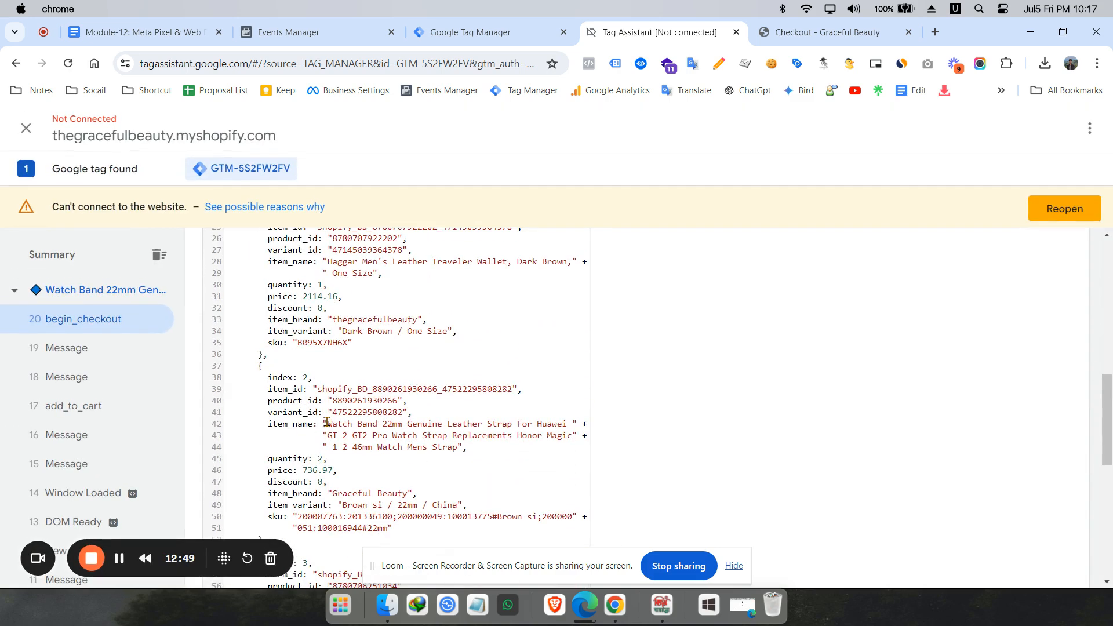
{"action": "scroll", "coordinate": [326, 421], "scroll_direction": "down", "scroll_amount": 8}
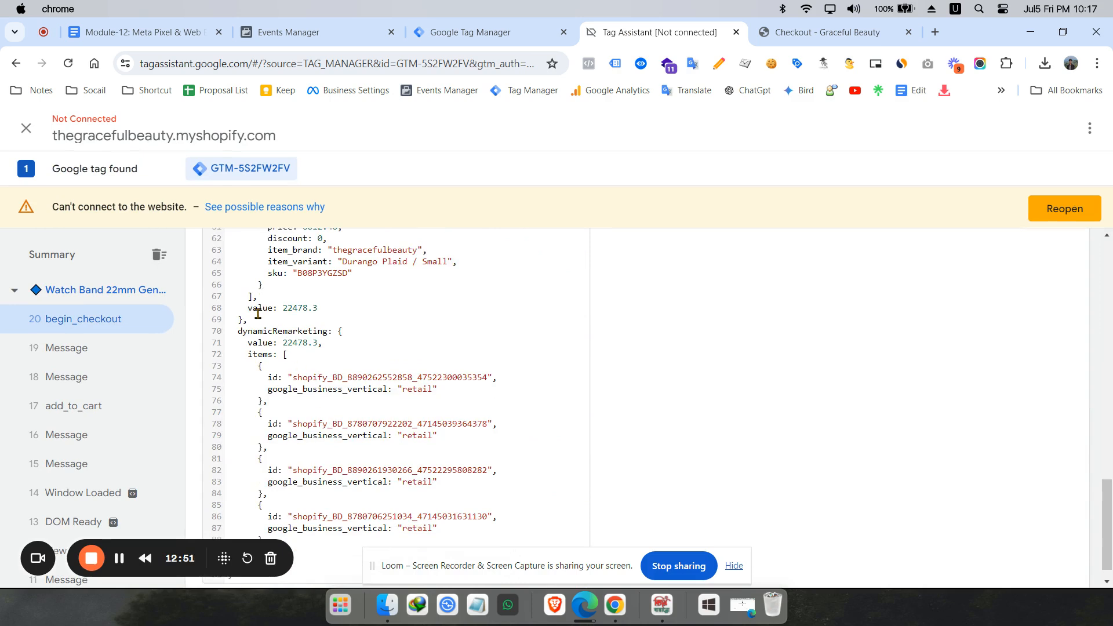
{"action": "scroll", "coordinate": [255, 307], "scroll_direction": "up", "scroll_amount": 3}
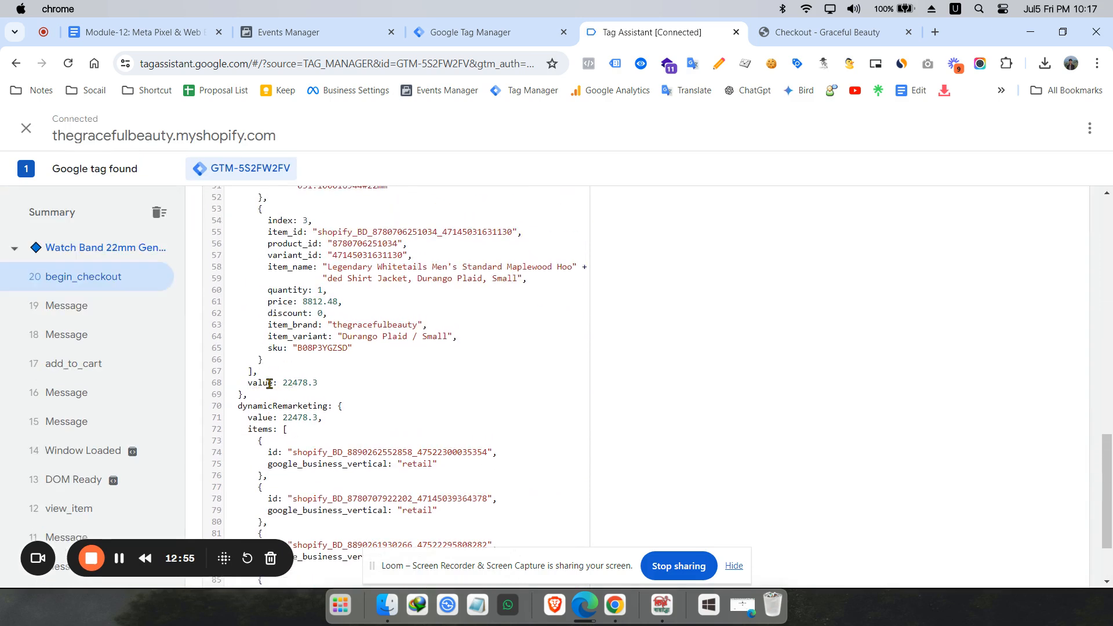
{"action": "scroll", "coordinate": [270, 383], "scroll_direction": "up", "scroll_amount": 15}
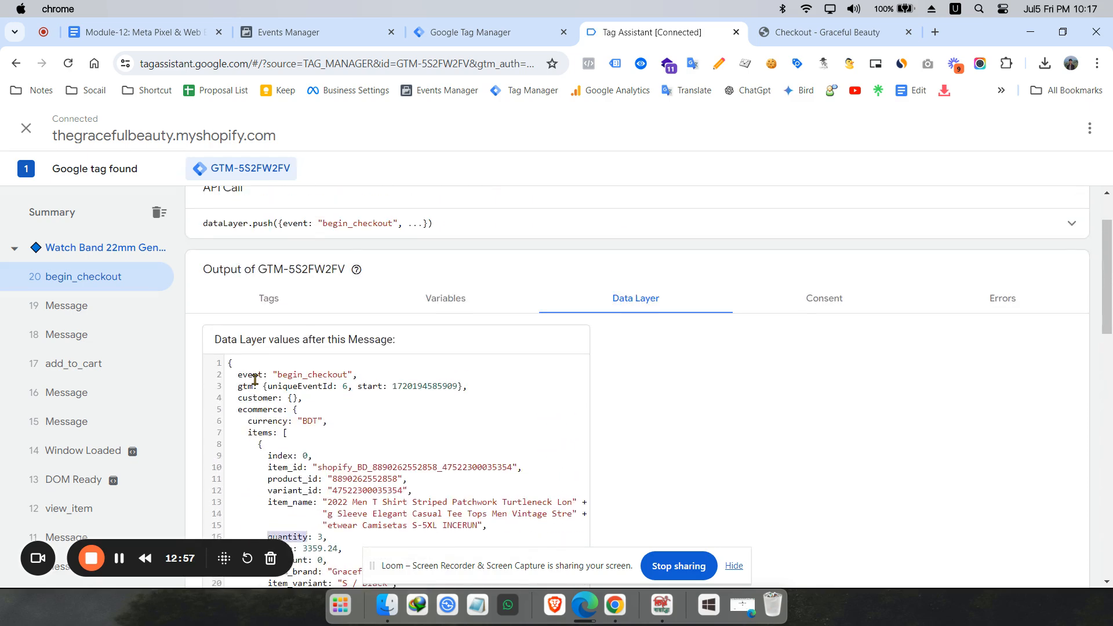
{"action": "scroll", "coordinate": [255, 380], "scroll_direction": "up", "scroll_amount": 1}
{"action": "double_click", "coordinate": [259, 428]}
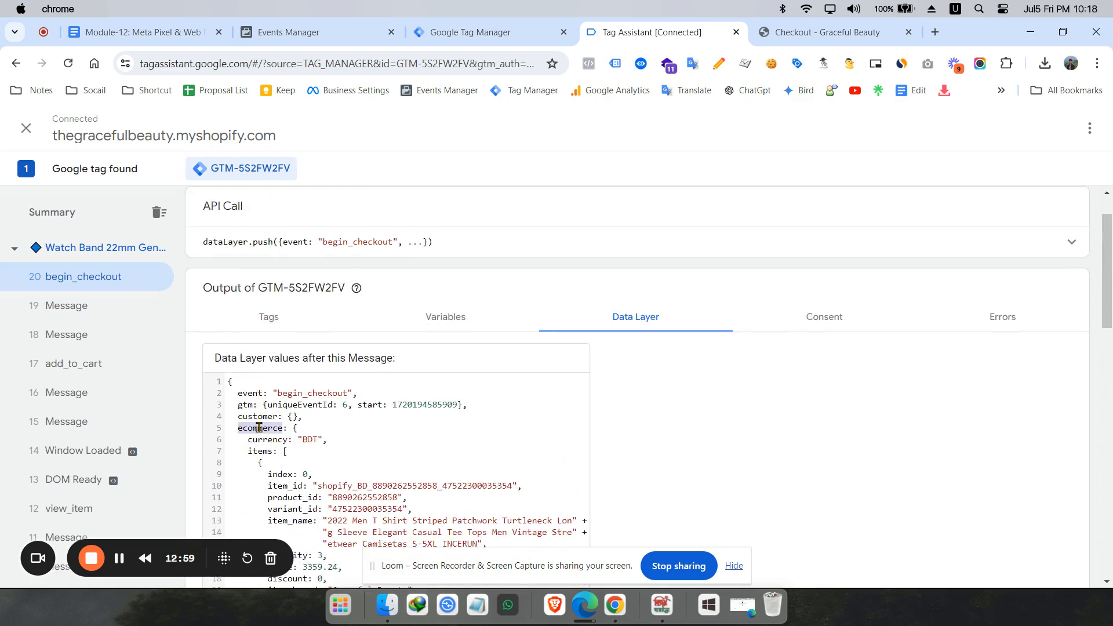
Step: Create a Data Layer Variable in Google Tag Manager and start its data layer name with "ecommerce."
{"action": "left_click", "coordinate": [436, 33]}
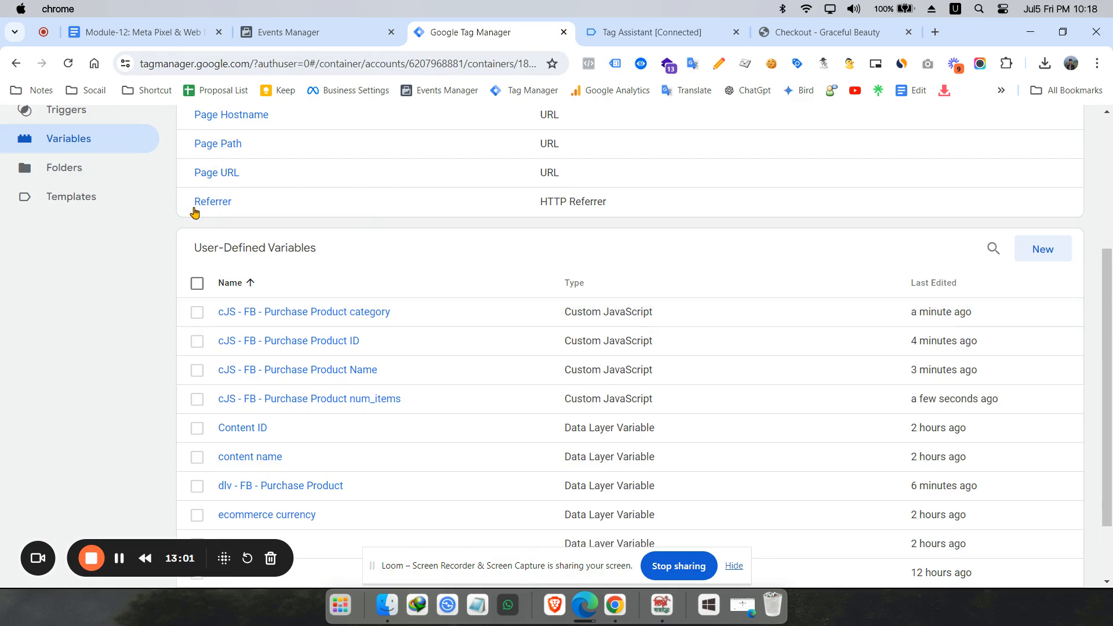
{"action": "left_click", "coordinate": [1041, 251]}
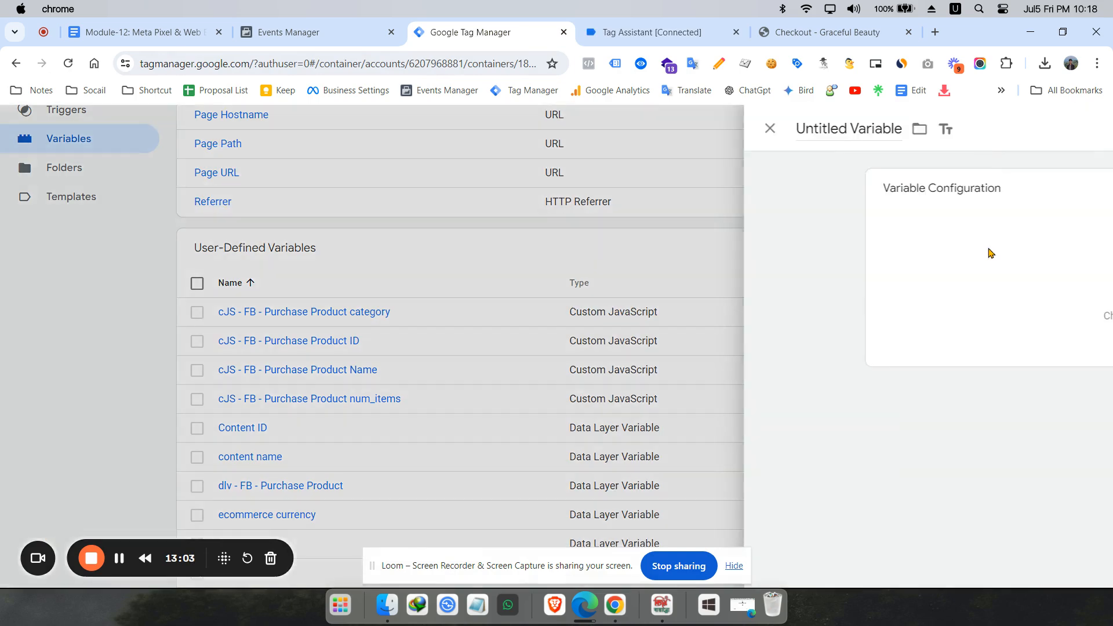
{"action": "left_click", "coordinate": [671, 266]}
{"action": "left_click", "coordinate": [750, 464]}
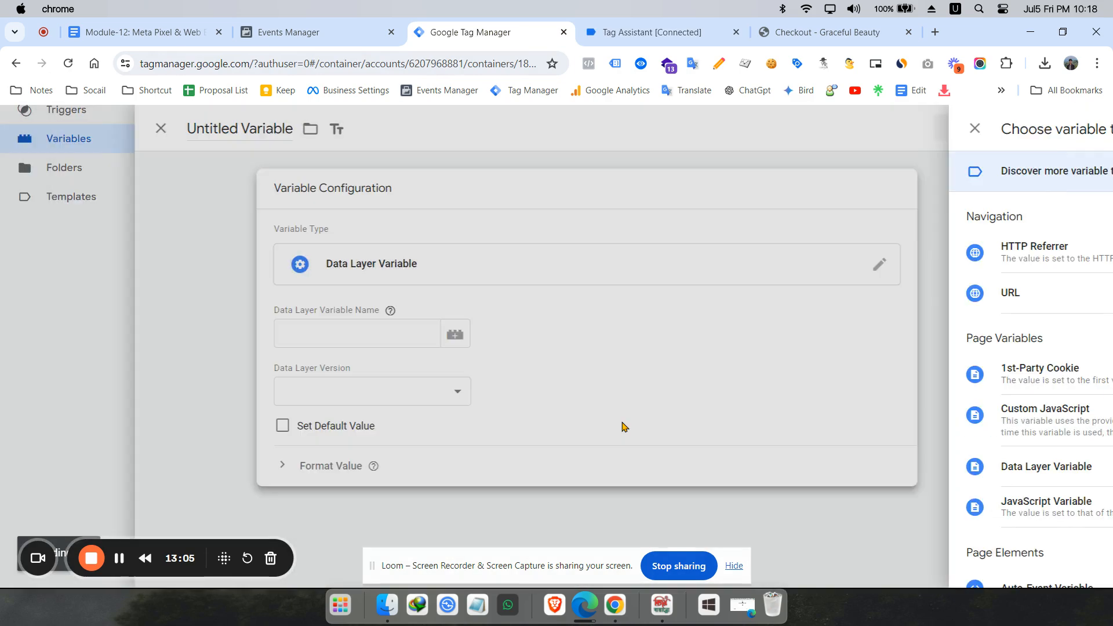
{"action": "left_click", "coordinate": [415, 331]}
{"action": "type", "text": "ecommerce."}
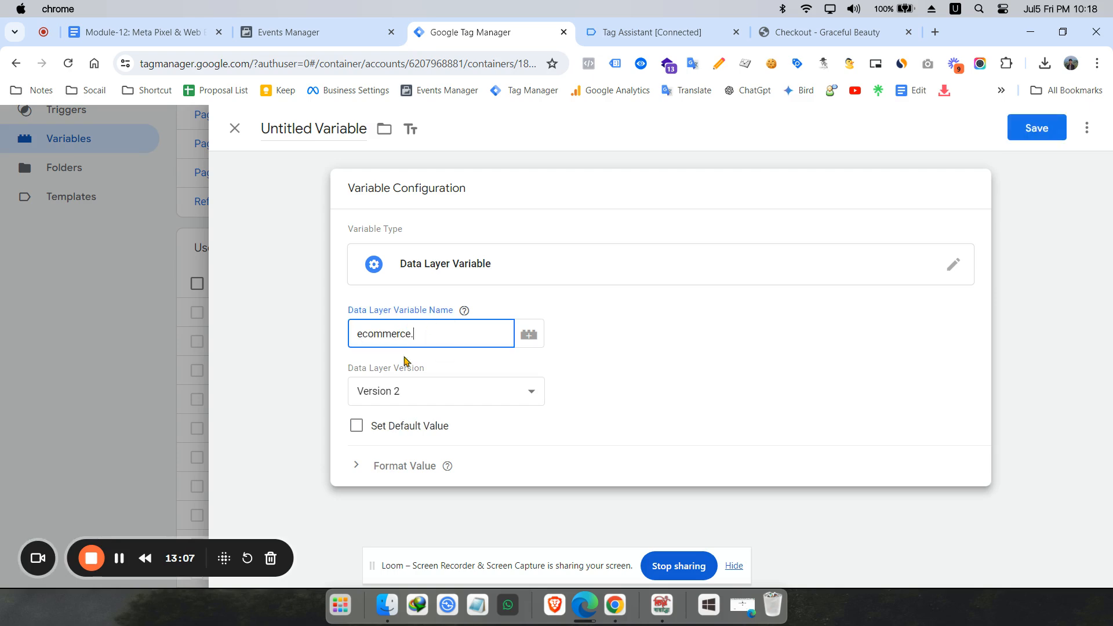
Step: Copy the value key of the ecommerce object from the begin_checkout data layer in Tag Assistant
{"action": "left_click", "coordinate": [659, 33]}
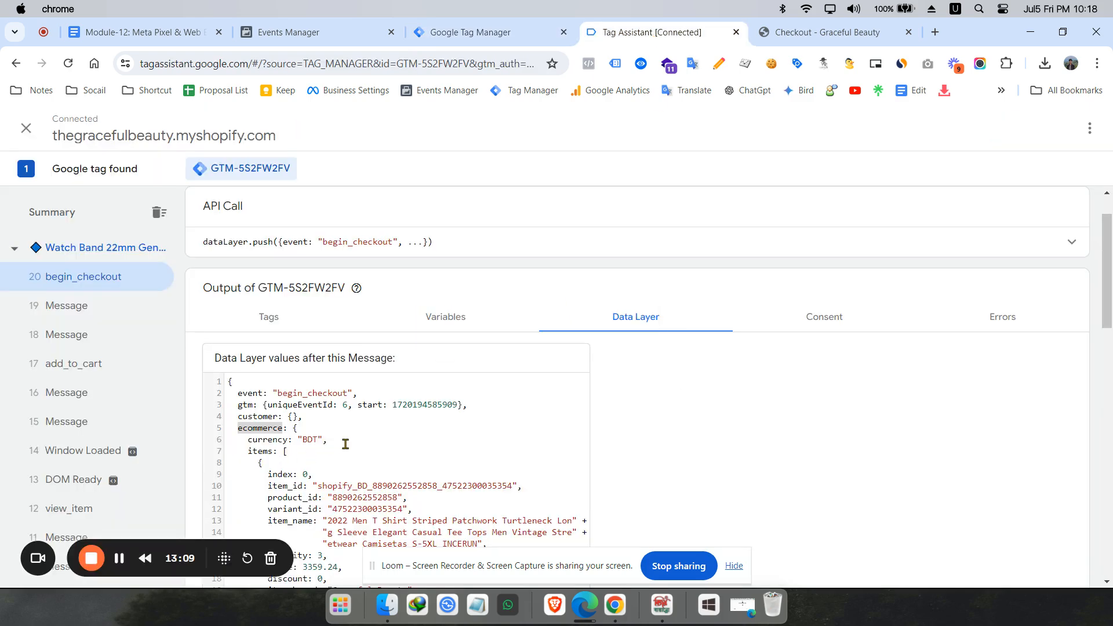
{"action": "scroll", "coordinate": [345, 444], "scroll_direction": "down", "scroll_amount": 15}
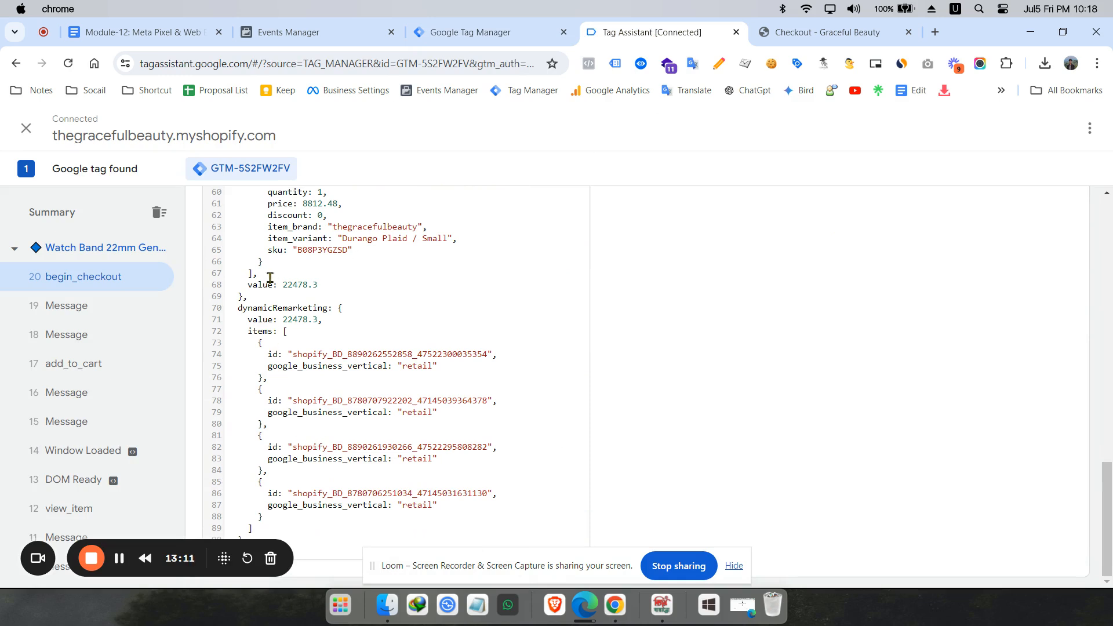
{"action": "double_click", "coordinate": [252, 288]}
{"action": "key", "text": "super+c"}
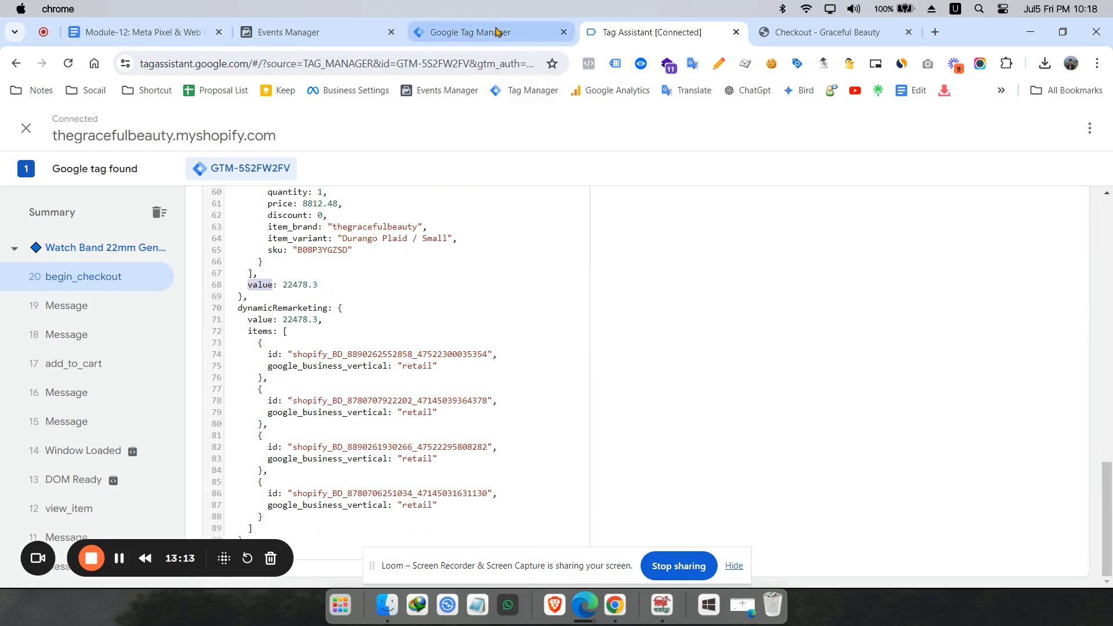
Step: Complete the data layer variable name as ecommerce.value in Google Tag Manager, name the variable value, and save it
{"action": "left_click", "coordinate": [490, 32]}
{"action": "left_click", "coordinate": [448, 338]}
{"action": "key", "text": "super+v"}
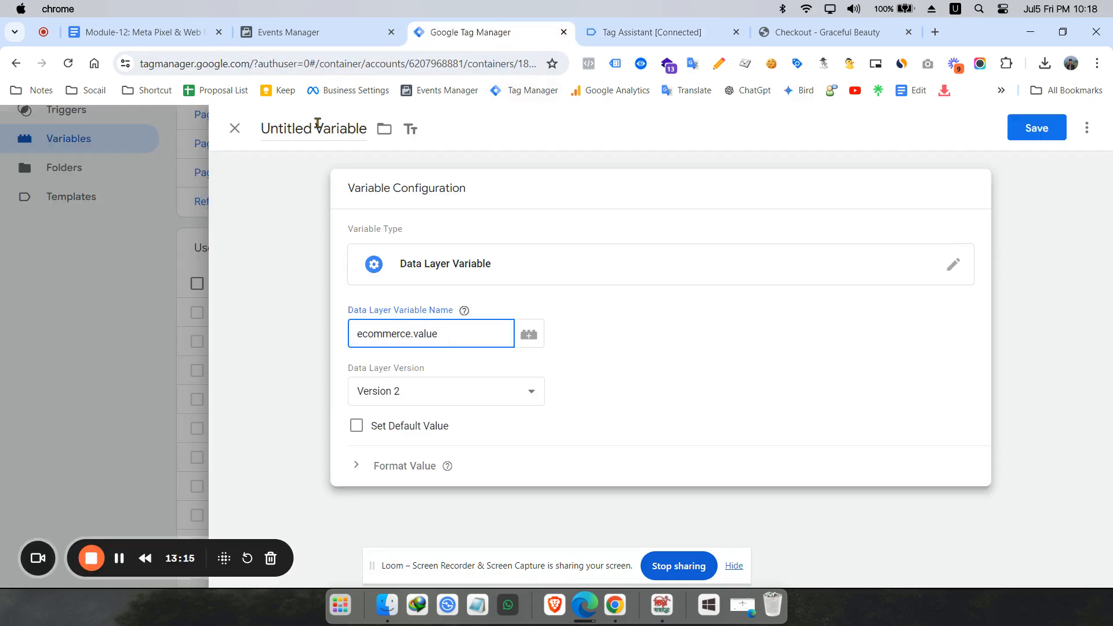
{"action": "left_click", "coordinate": [318, 125]}
{"action": "key", "text": "super+v"}
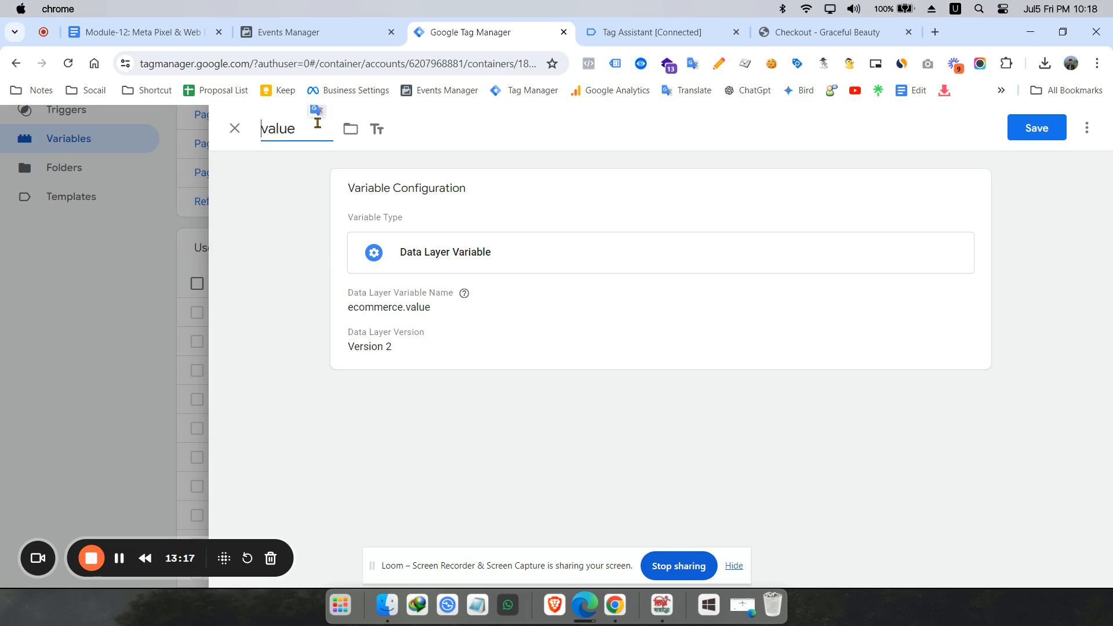
{"action": "left_click", "coordinate": [1042, 140]}
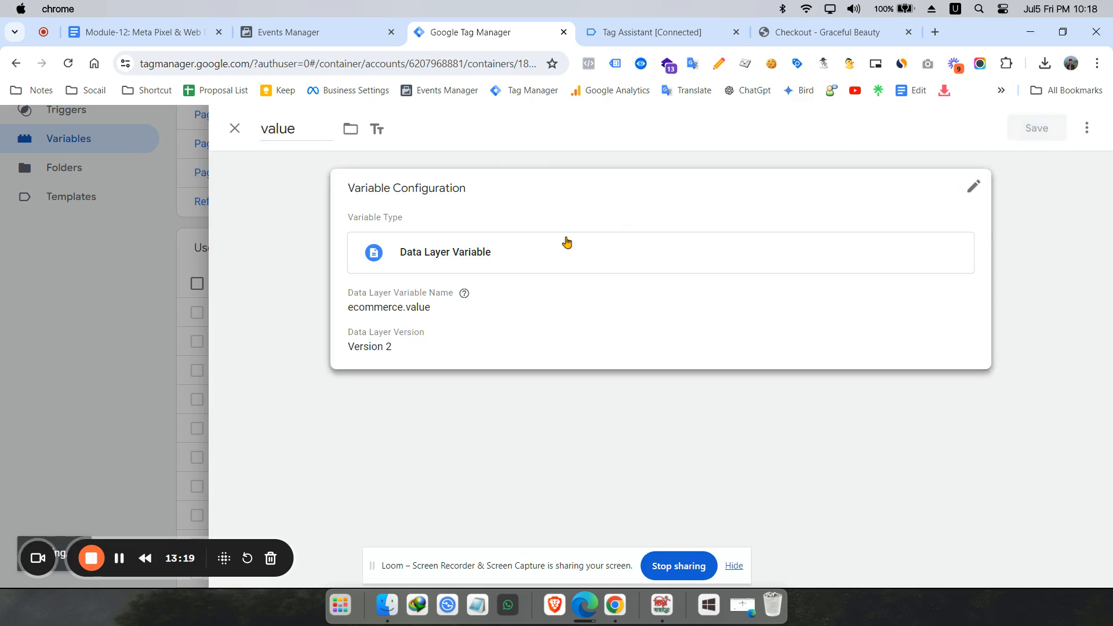
Step: Check the document's InitiateCheckout parameters from content_type to currency against the user-defined variables in Google Tag Manager
{"action": "left_click", "coordinate": [168, 33]}
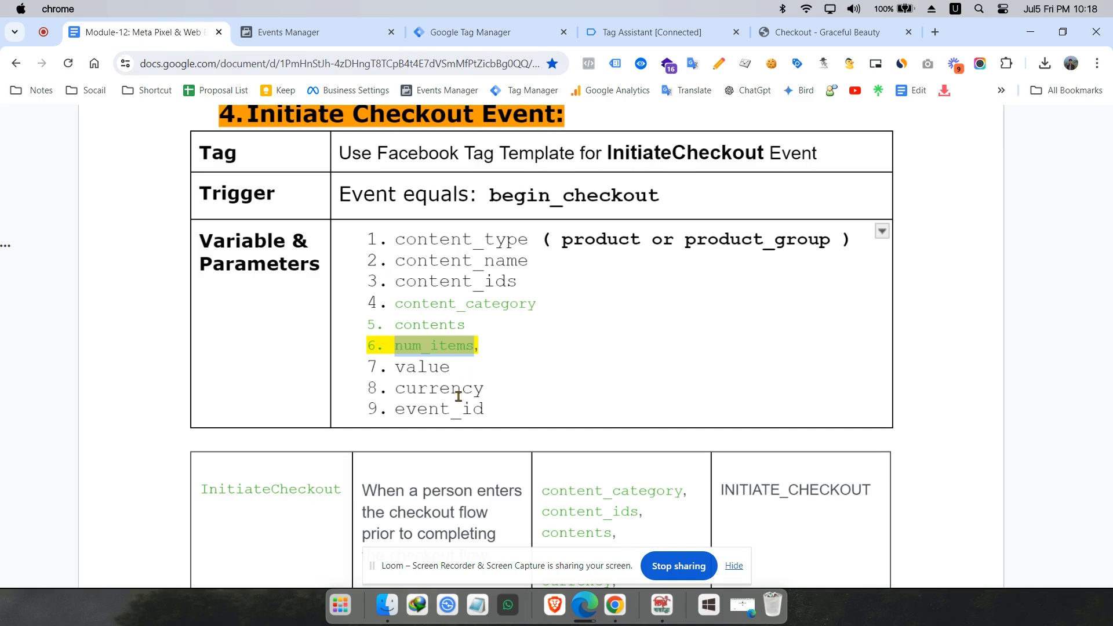
{"action": "left_click", "coordinate": [494, 366]}
{"action": "left_click_drag", "start_coordinate": [396, 242], "coordinate": [487, 388]}
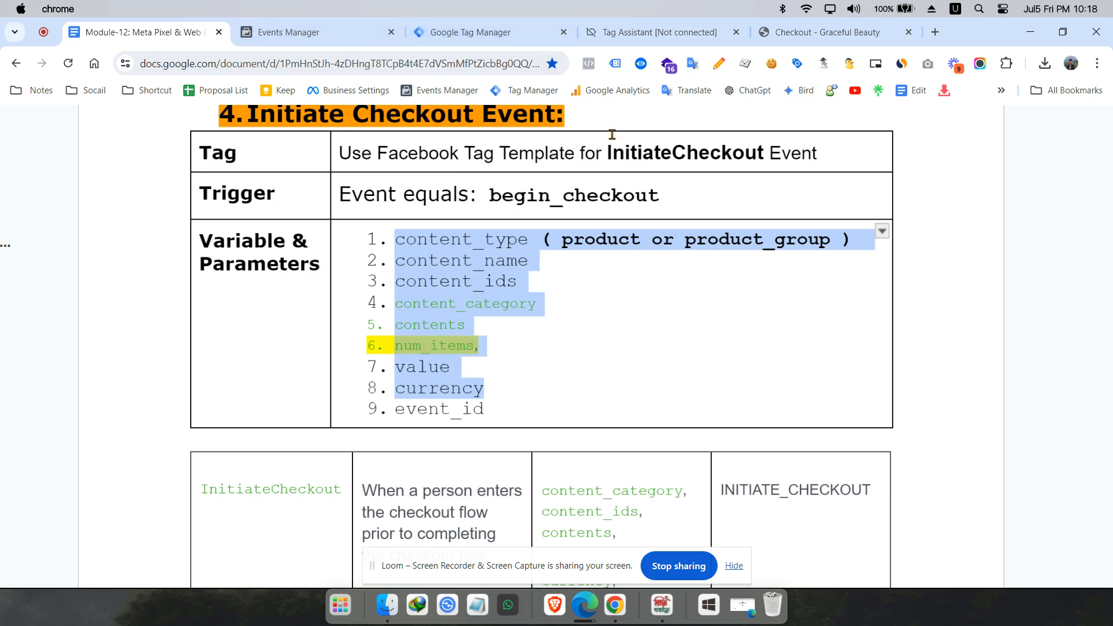
{"action": "scroll", "coordinate": [618, 224], "scroll_direction": "down", "scroll_amount": 5}
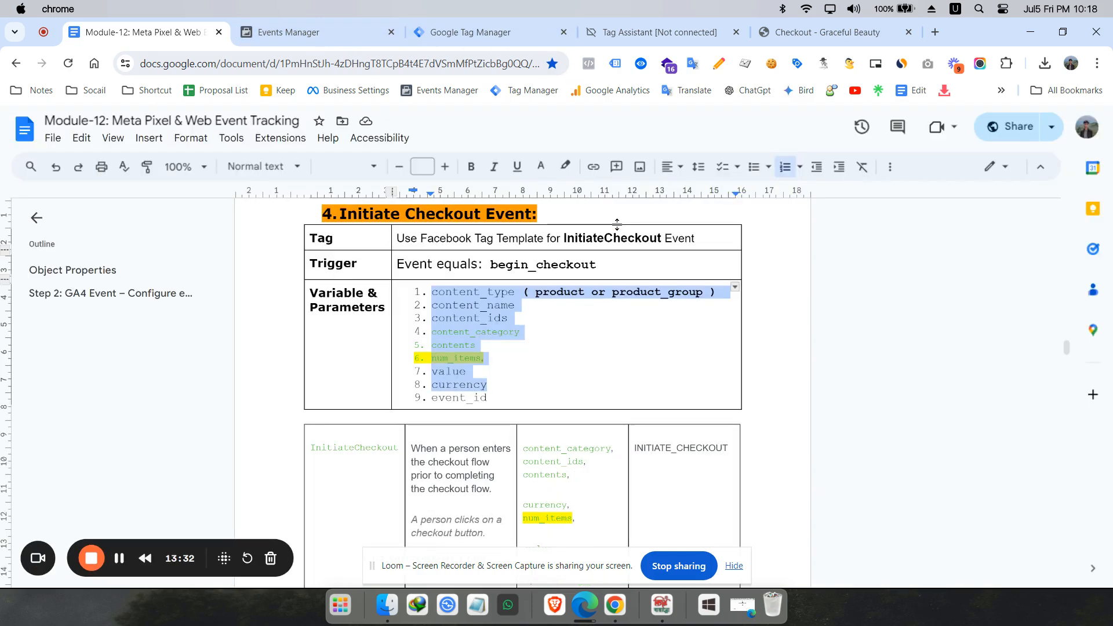
{"action": "left_click", "coordinate": [655, 32]}
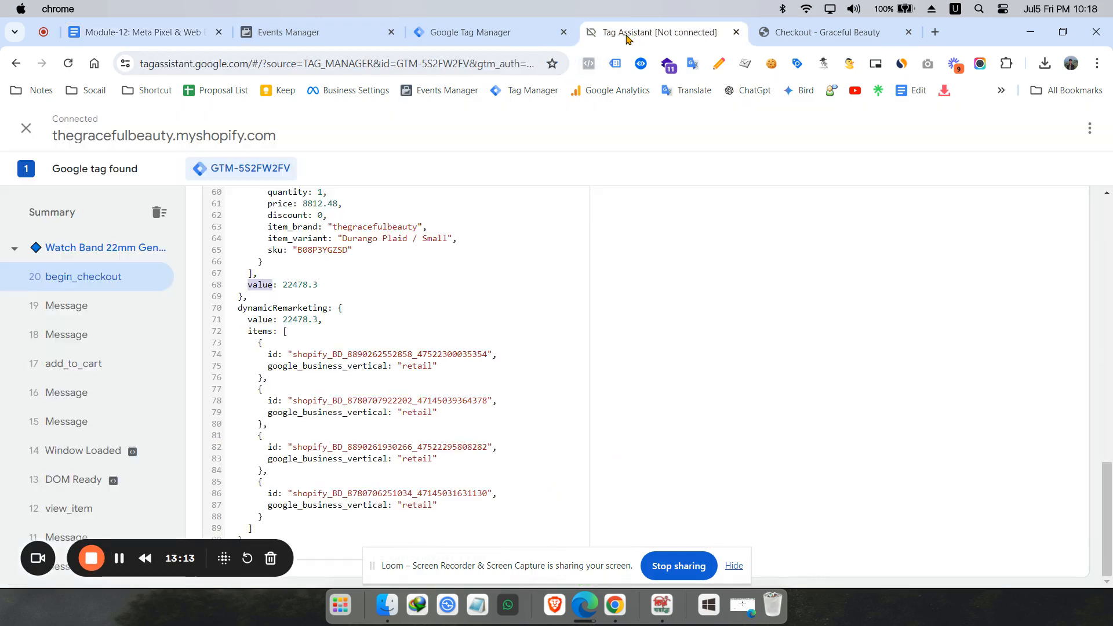
{"action": "left_click", "coordinate": [496, 33]}
{"action": "scroll", "coordinate": [520, 318], "scroll_direction": "down", "scroll_amount": 2}
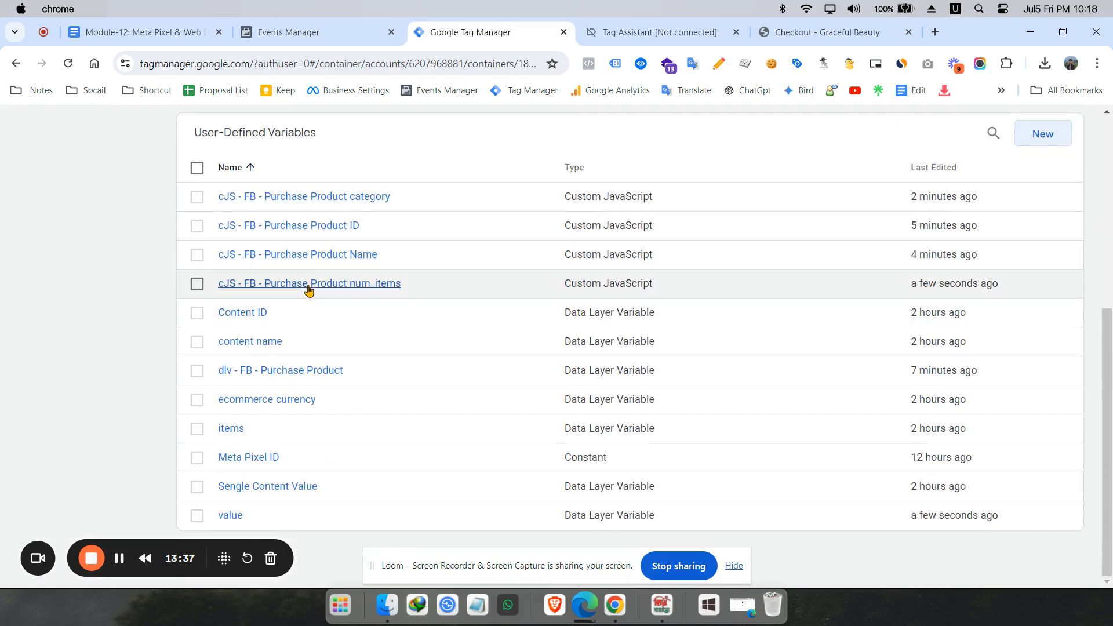
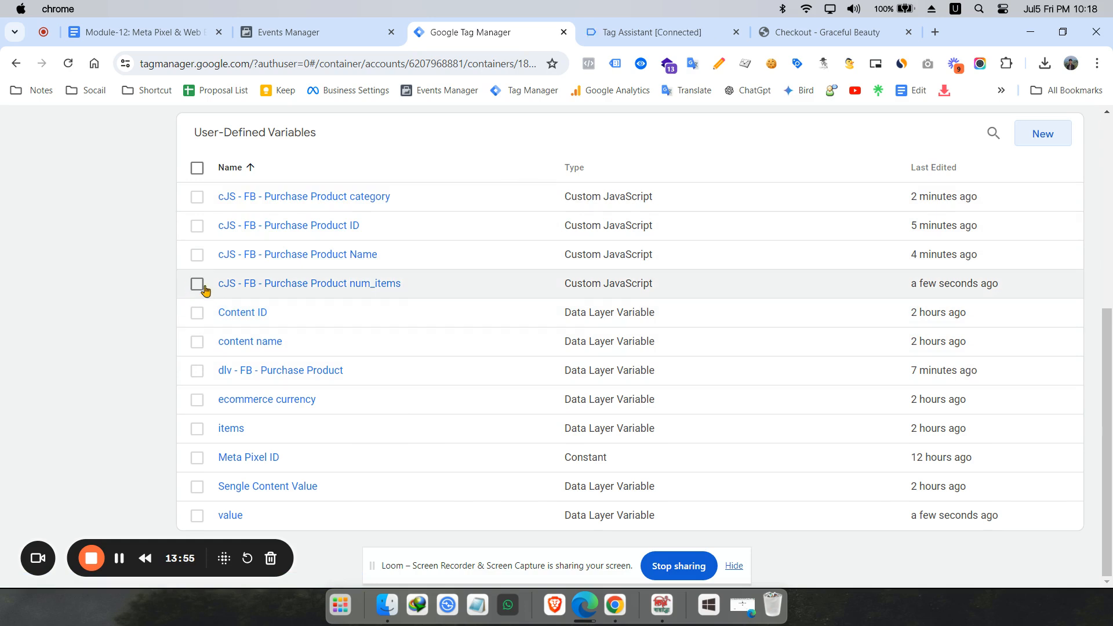
{"action": "scroll", "coordinate": [409, 348], "scroll_direction": "up", "scroll_amount": 6}
{"action": "scroll", "coordinate": [348, 360], "scroll_direction": "down", "scroll_amount": 4}
{"action": "scroll", "coordinate": [265, 368], "scroll_direction": "up", "scroll_amount": 4}
Step: Create a new tag in Google Tag Manager with the Facebook Pixel template as its type
{"action": "left_click", "coordinate": [102, 318]}
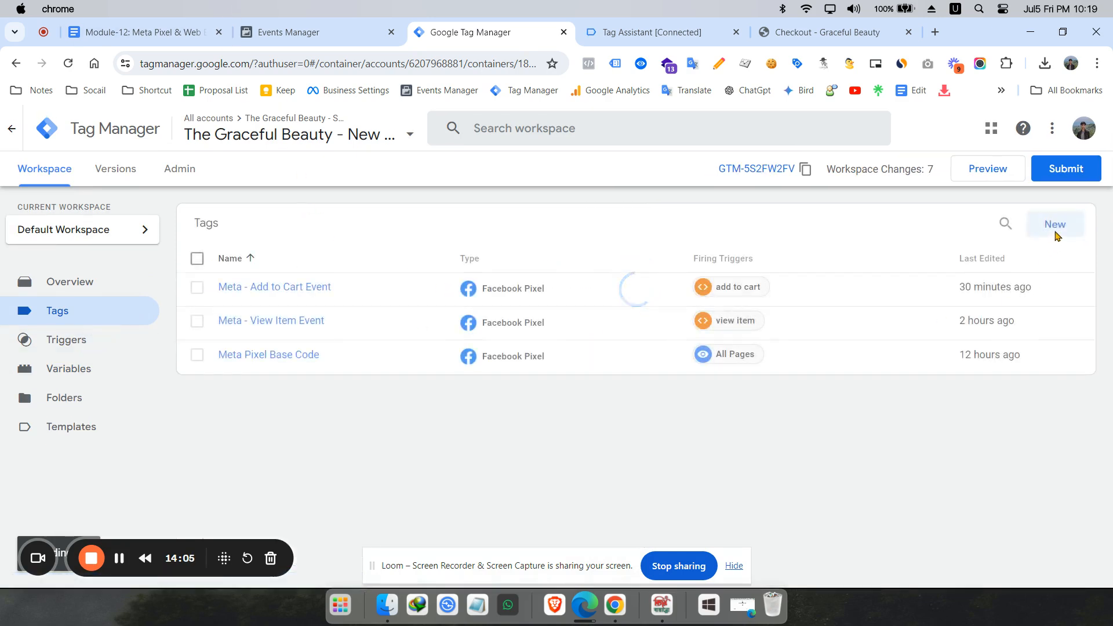
{"action": "left_click", "coordinate": [1057, 226]}
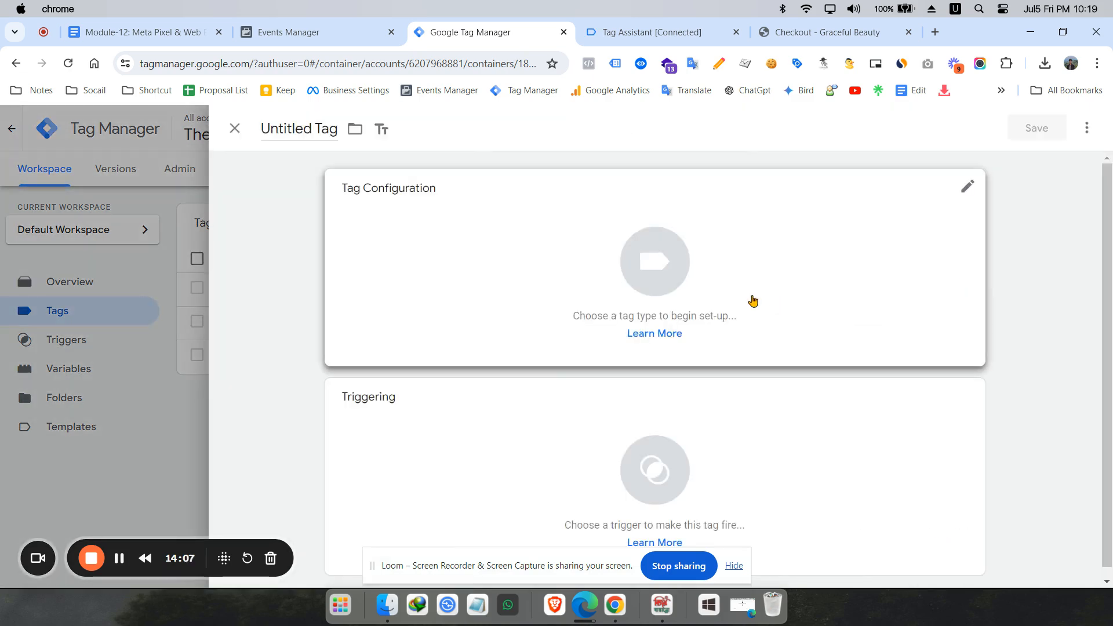
{"action": "left_click", "coordinate": [741, 295]}
{"action": "scroll", "coordinate": [803, 390], "scroll_direction": "down", "scroll_amount": 4}
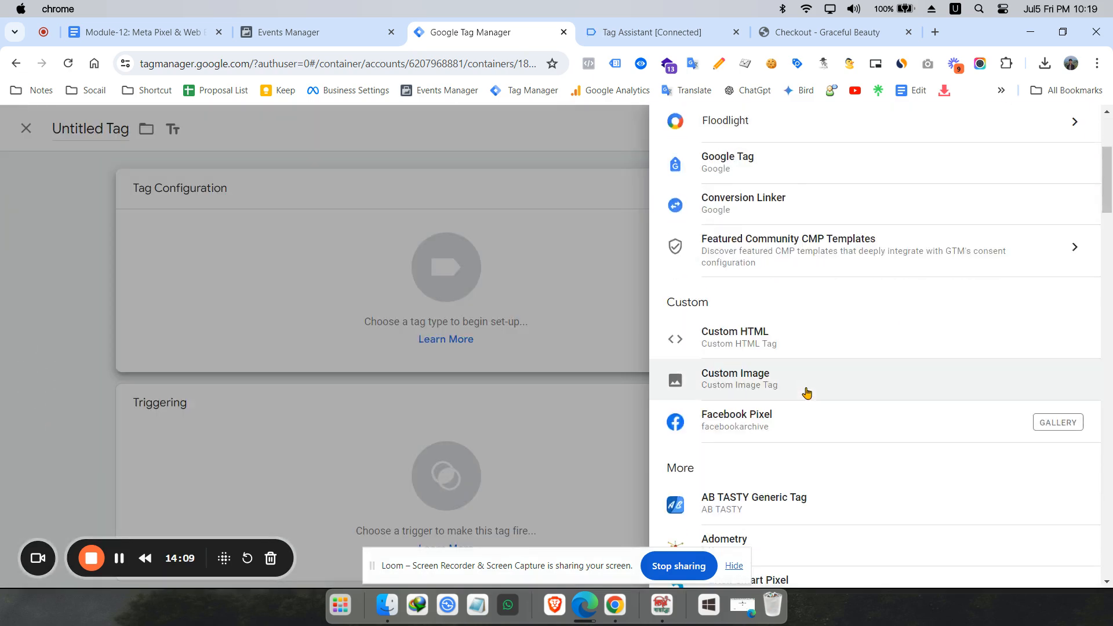
{"action": "left_click", "coordinate": [780, 417]}
Step: Set the new tag's Facebook Pixel ID to the Meta Pixel ID variable
{"action": "left_click", "coordinate": [390, 360]}
{"action": "left_click", "coordinate": [522, 349]}
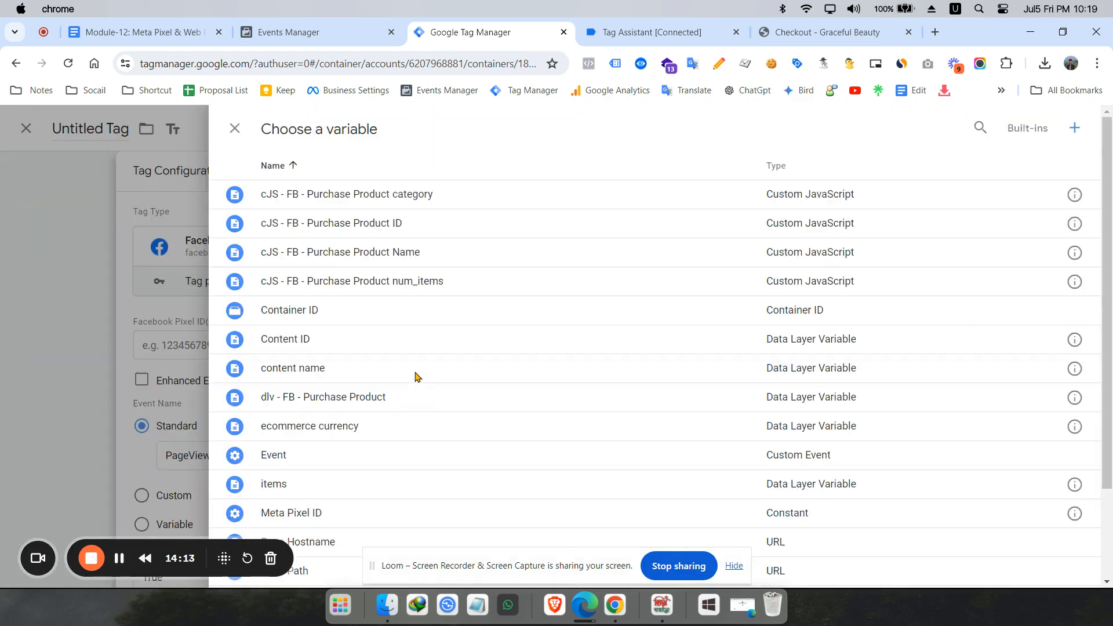
{"action": "scroll", "coordinate": [412, 413], "scroll_direction": "down", "scroll_amount": 2}
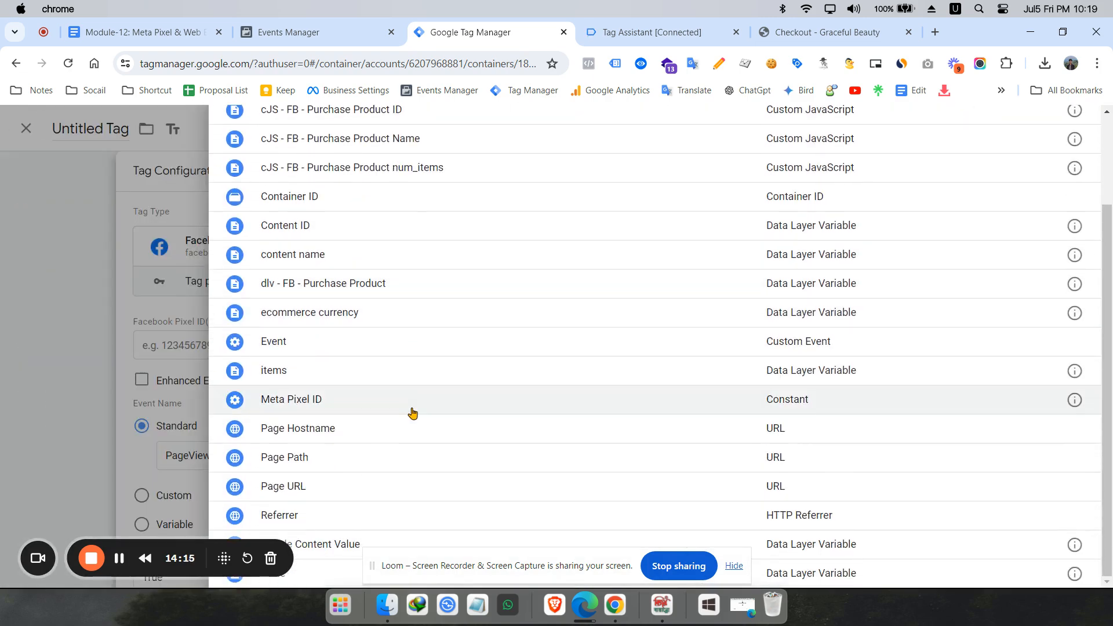
{"action": "left_click", "coordinate": [411, 410]}
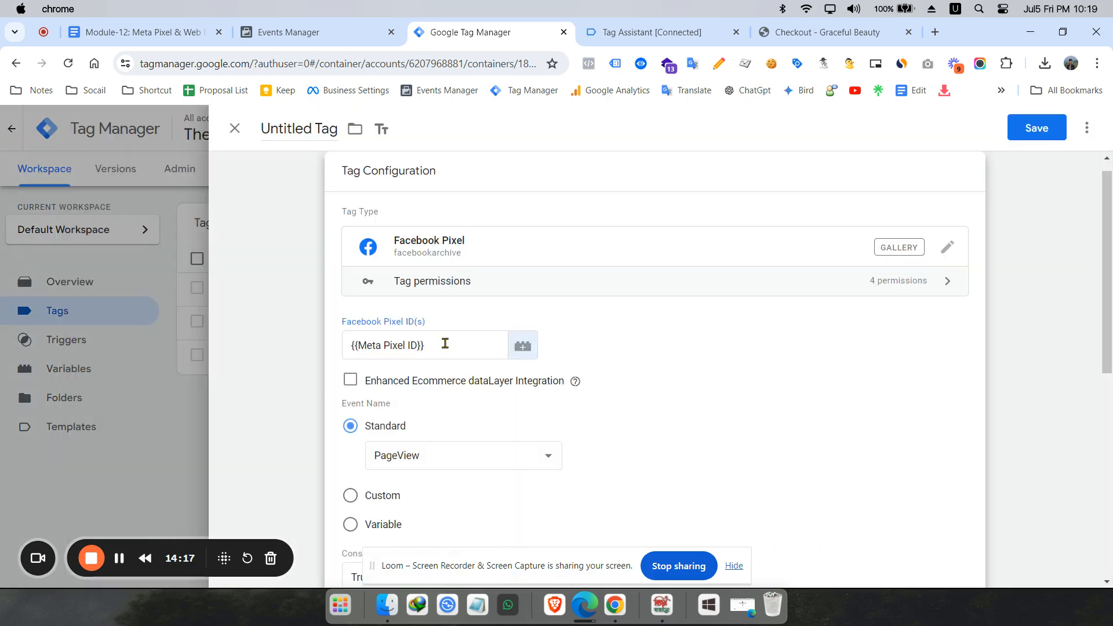
Step: Choose InitiateCheckout as the tag's standard event name
{"action": "scroll", "coordinate": [653, 365], "scroll_direction": "down", "scroll_amount": 4}
{"action": "left_click", "coordinate": [470, 238]}
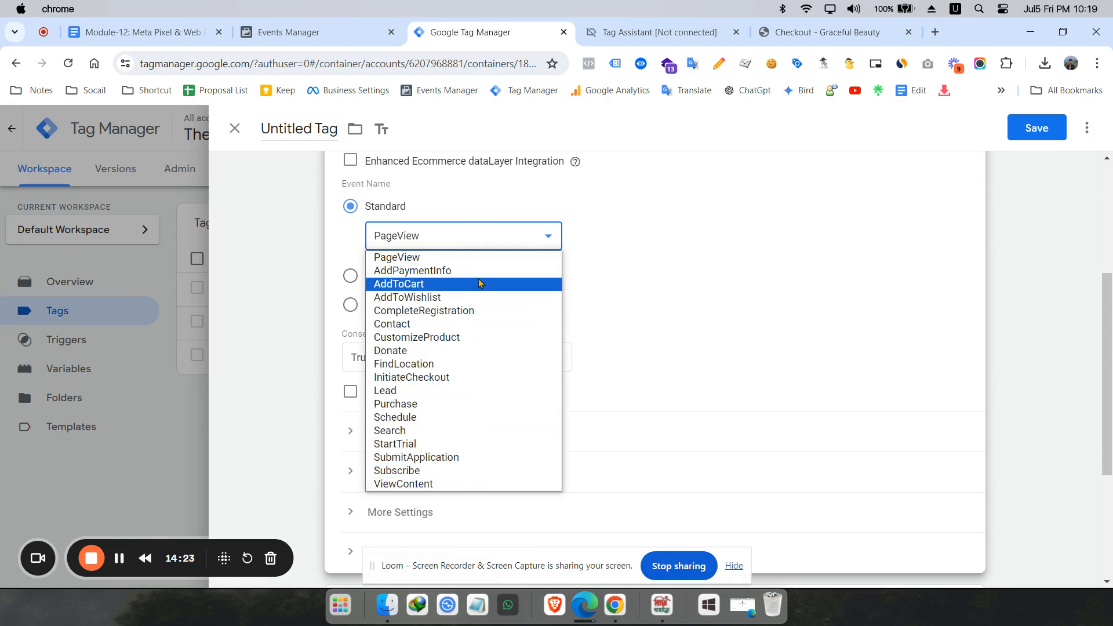
{"action": "left_click", "coordinate": [467, 377]}
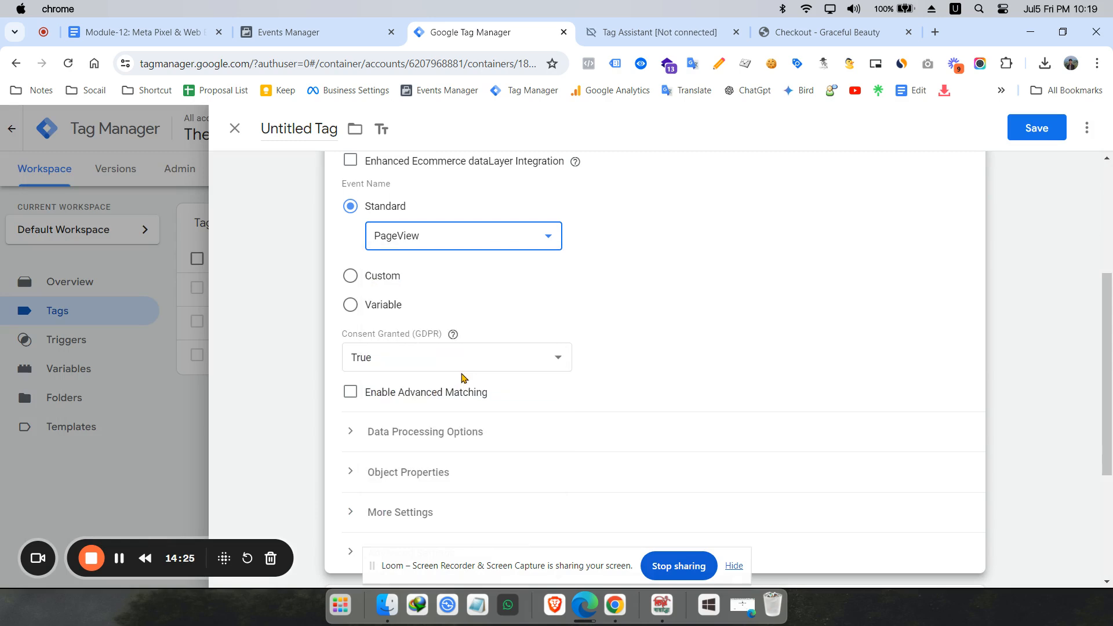
Step: Expand the tag's object properties and start entering the first property's name
{"action": "scroll", "coordinate": [521, 341], "scroll_direction": "down", "scroll_amount": 4}
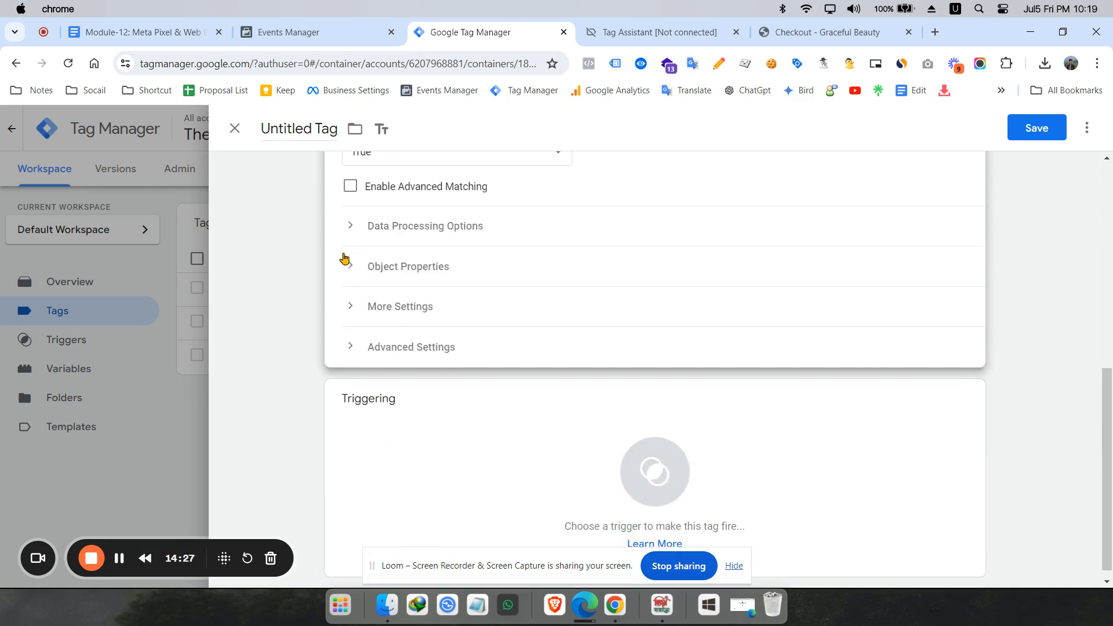
{"action": "scroll", "coordinate": [435, 312], "scroll_direction": "up", "scroll_amount": 1}
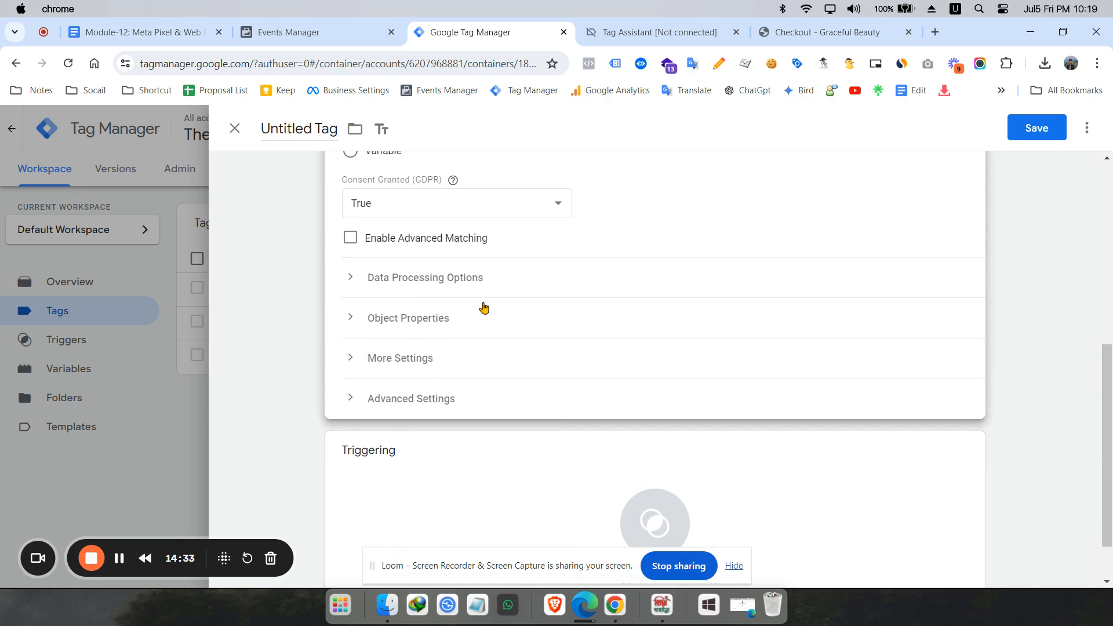
{"action": "left_click", "coordinate": [349, 319]}
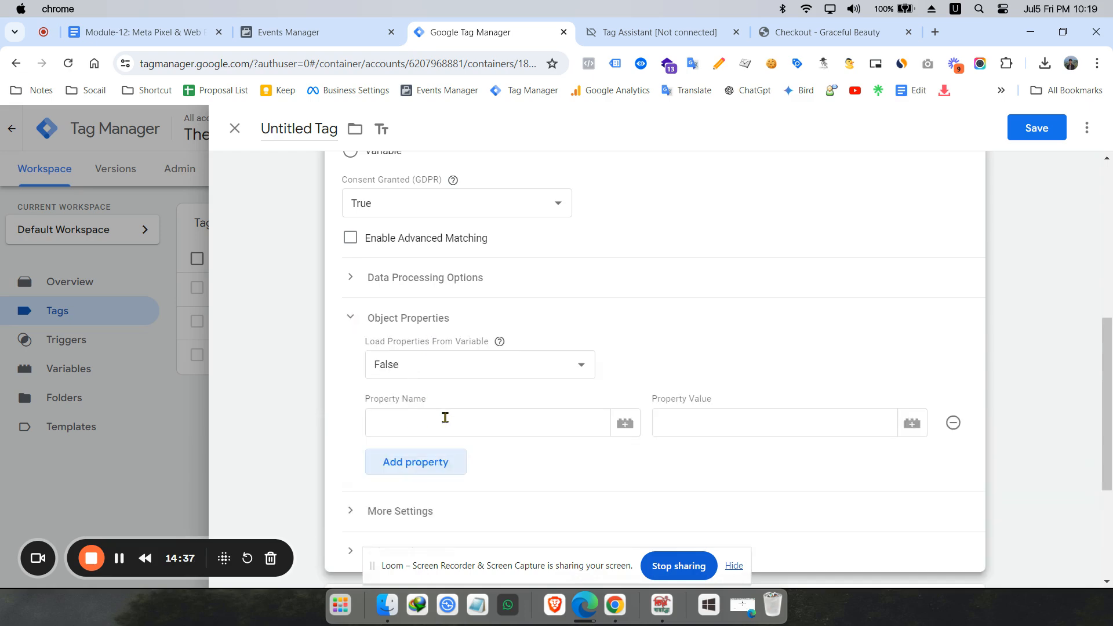
{"action": "scroll", "coordinate": [435, 400], "scroll_direction": "down", "scroll_amount": 3}
{"action": "left_click", "coordinate": [402, 281]}
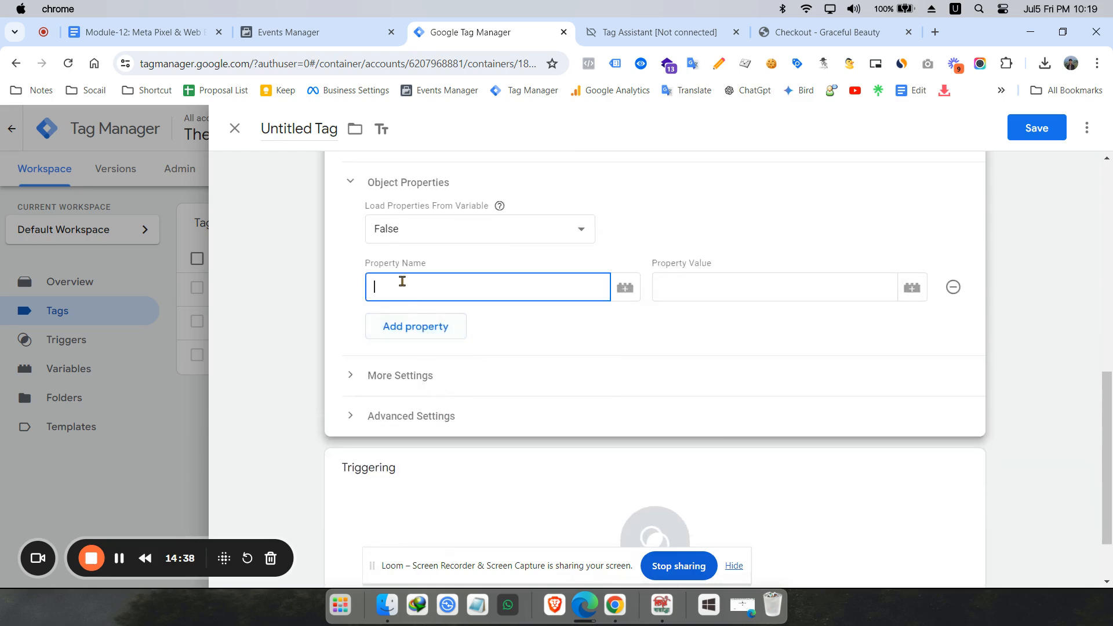
Step: Switch to the Module-12 Google Docs document and review the parameters listed for the InitiateCheckout event
{"action": "left_click", "coordinate": [155, 34]}
{"action": "left_click", "coordinate": [460, 355]}
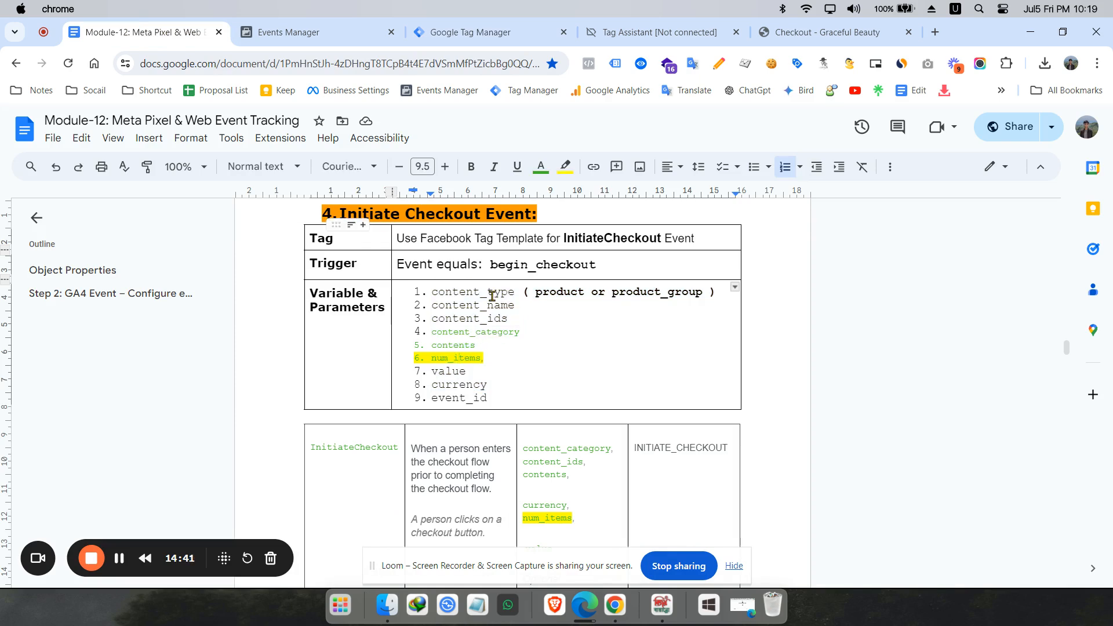
{"action": "scroll", "coordinate": [466, 392], "scroll_direction": "down", "scroll_amount": 3}
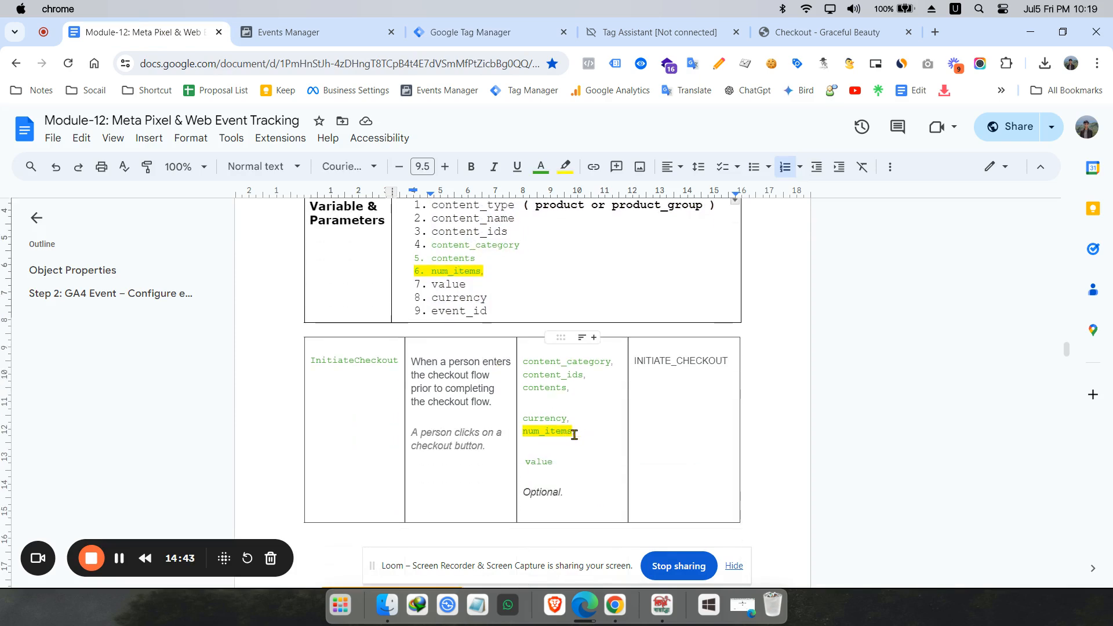
{"action": "left_click", "coordinate": [586, 420]}
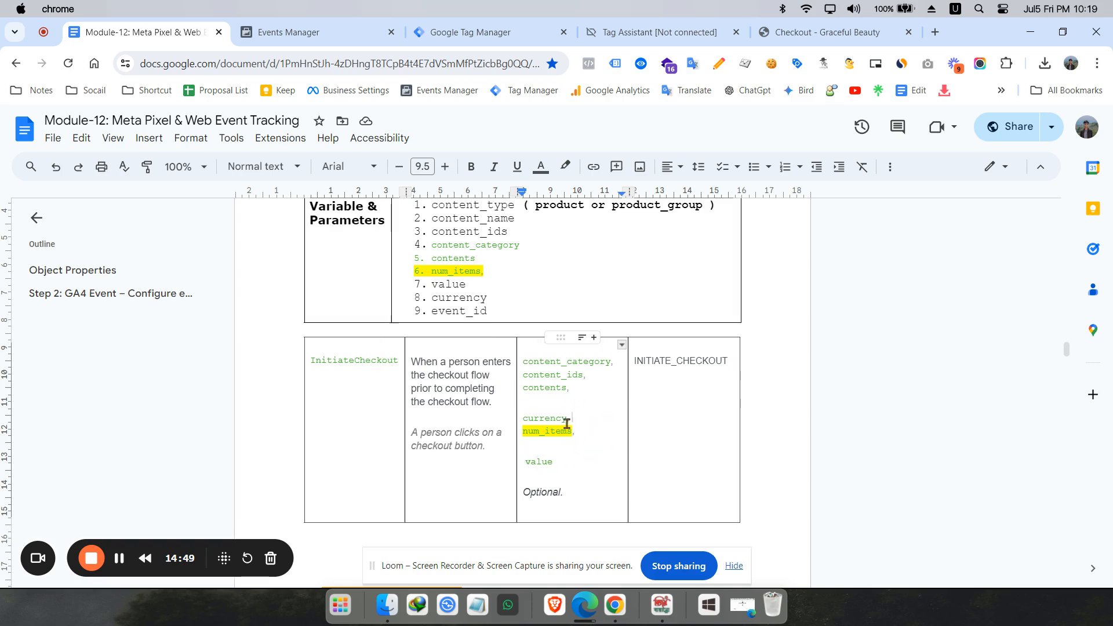
{"action": "scroll", "coordinate": [568, 410], "scroll_direction": "up", "scroll_amount": 5}
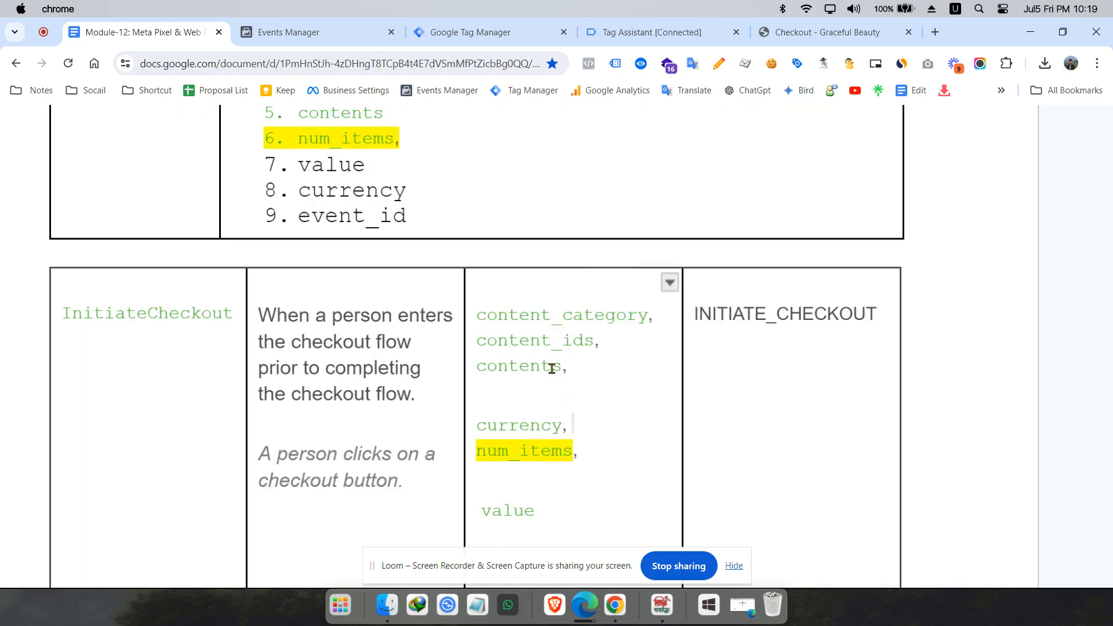
{"action": "scroll", "coordinate": [510, 499], "scroll_direction": "down", "scroll_amount": 3}
{"action": "scroll", "coordinate": [497, 375], "scroll_direction": "down", "scroll_amount": 1}
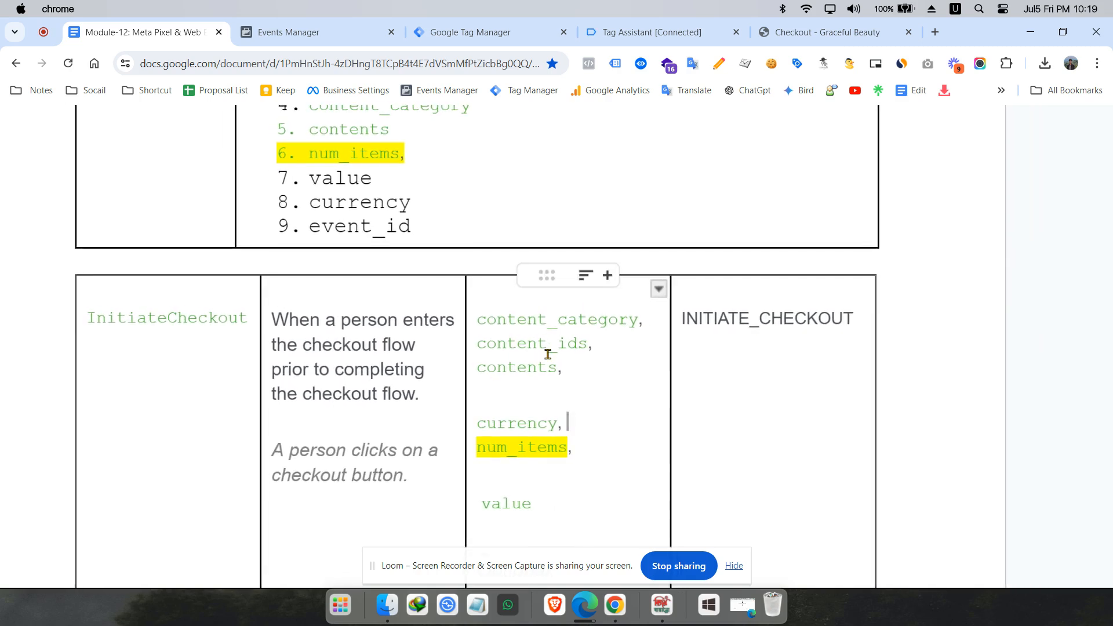
{"action": "scroll", "coordinate": [549, 355], "scroll_direction": "up", "scroll_amount": 1}
Step: Copy content_category from the document's InitiateCheckout table and enter it as the first property name of the Google Tag Manager tag
{"action": "left_click_drag", "start_coordinate": [479, 334], "coordinate": [604, 331]}
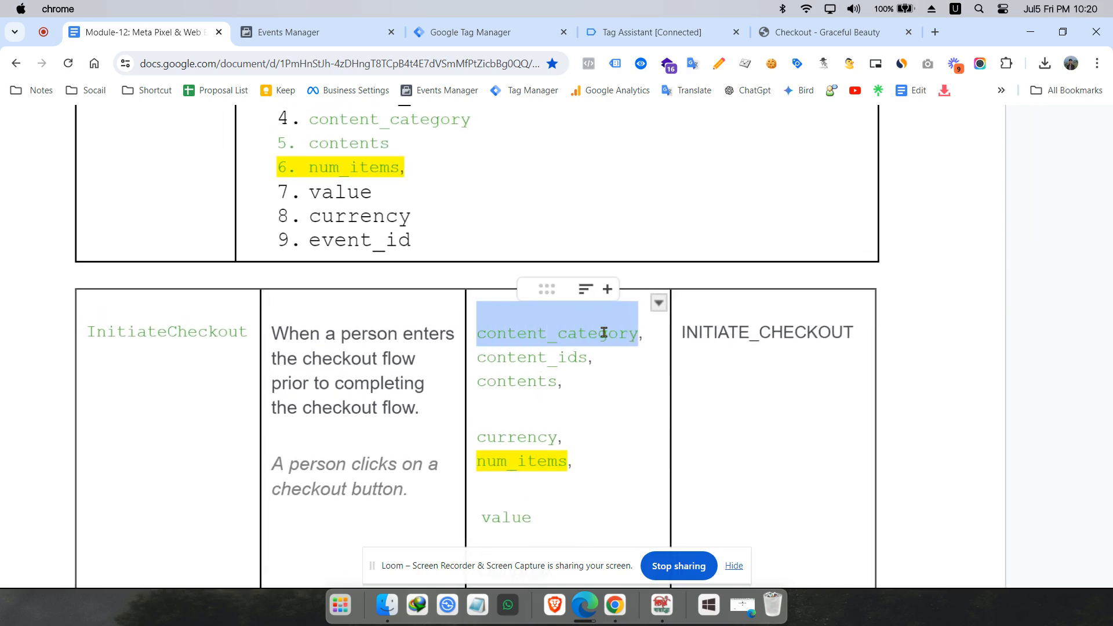
{"action": "right_click", "coordinate": [603, 331]}
{"action": "scroll", "coordinate": [661, 240], "scroll_direction": "down", "scroll_amount": 5}
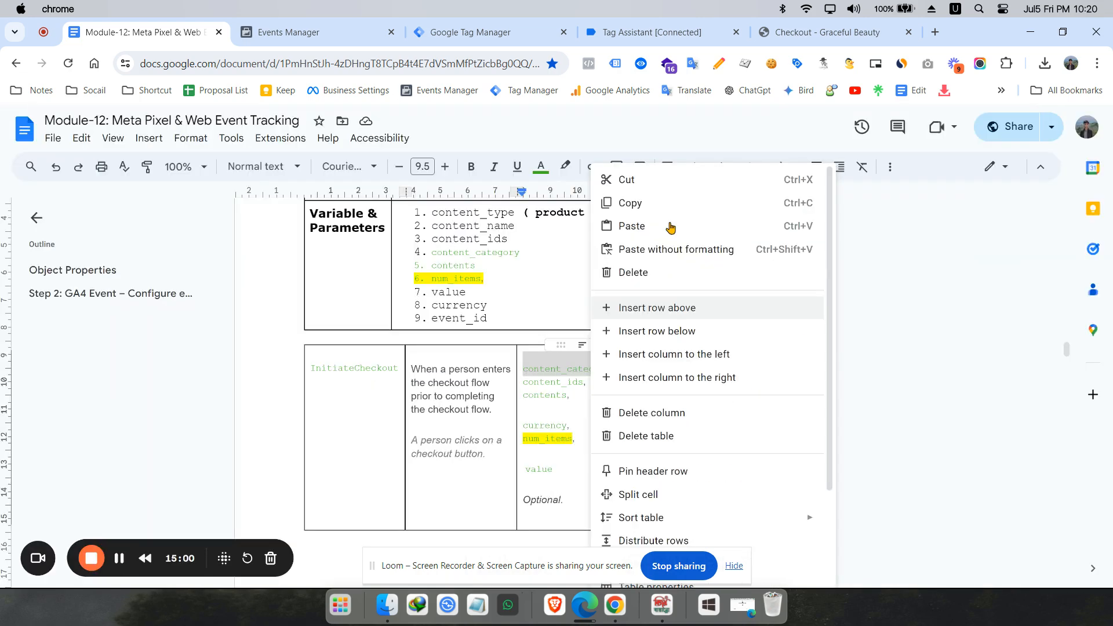
{"action": "left_click", "coordinate": [654, 207]}
{"action": "left_click", "coordinate": [461, 32]}
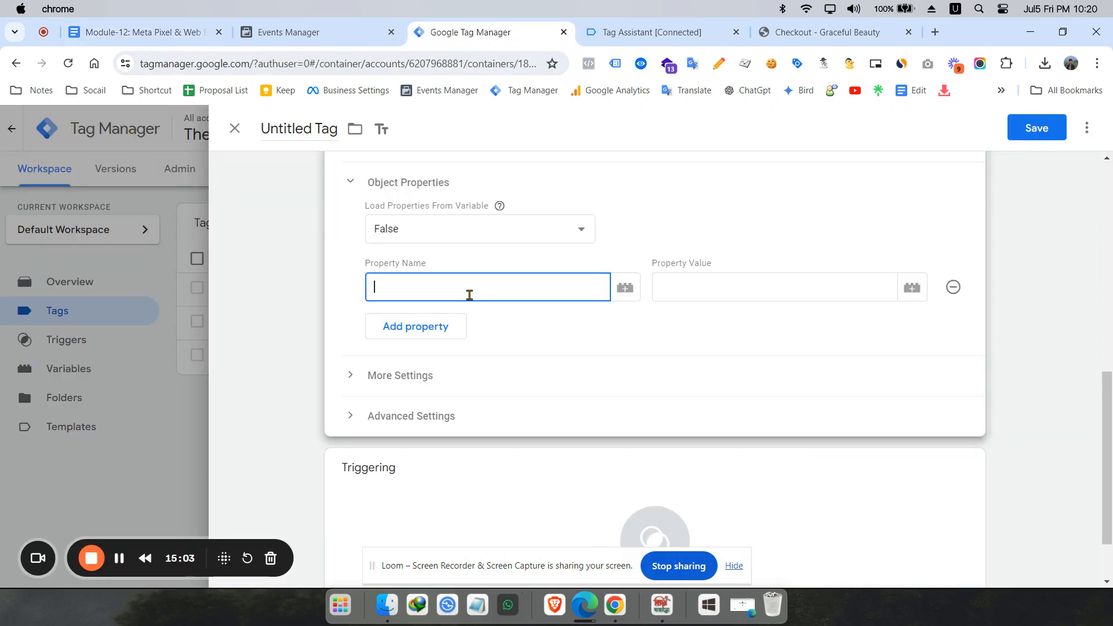
{"action": "key", "text": "super+v"}
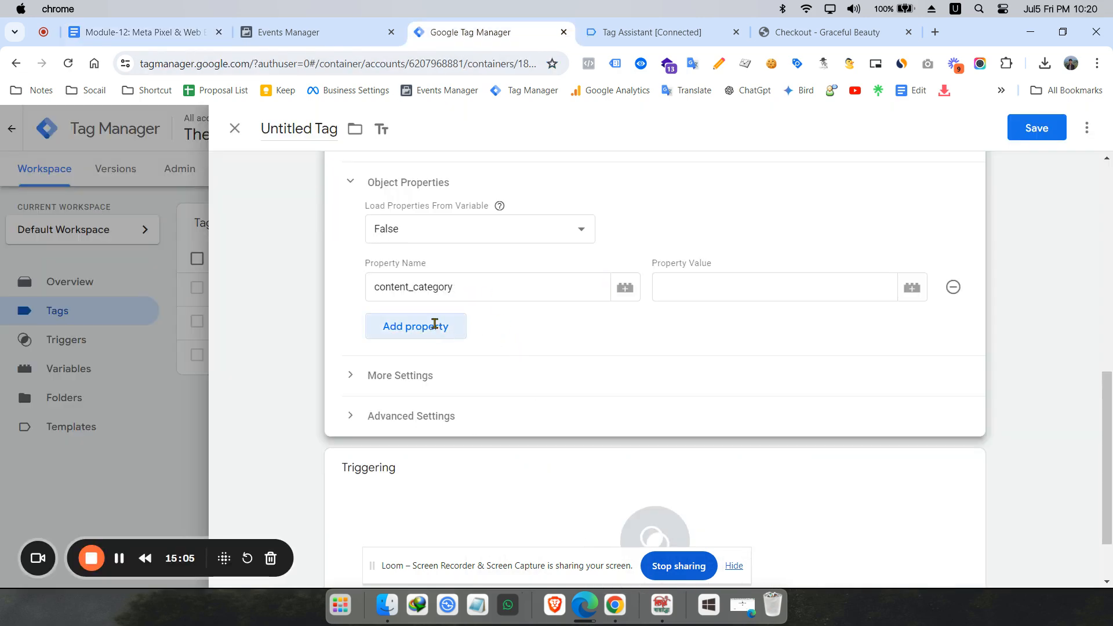
Step: Add a second object property to the tag and name it content_ids, copied from the document
{"action": "left_click", "coordinate": [435, 326]}
{"action": "left_click", "coordinate": [272, 32]}
{"action": "left_click", "coordinate": [145, 40]}
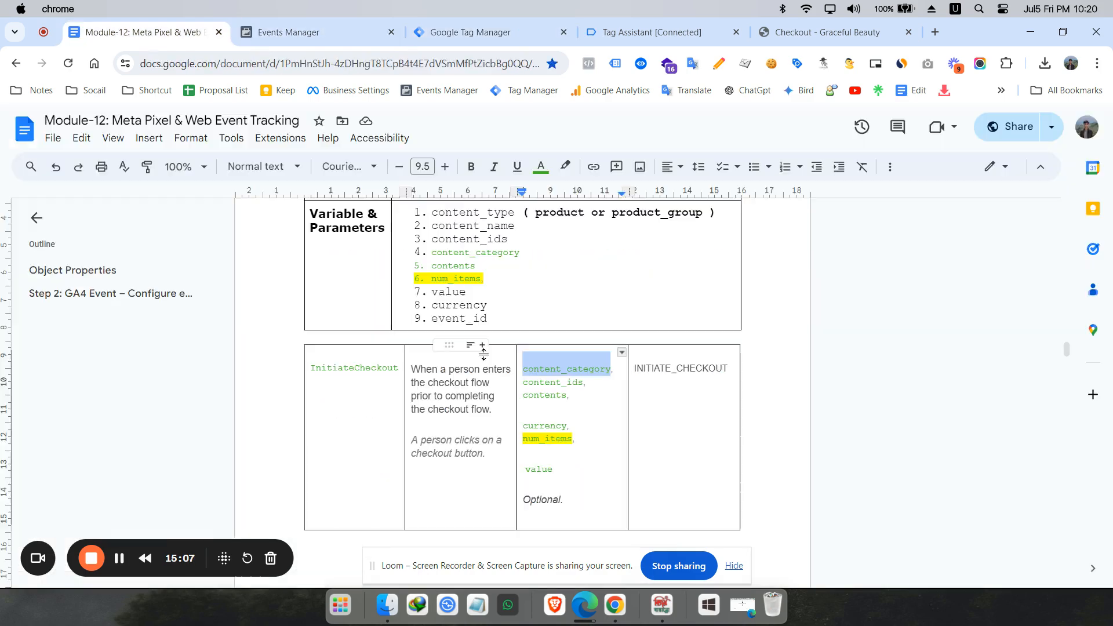
{"action": "double_click", "coordinate": [525, 381]}
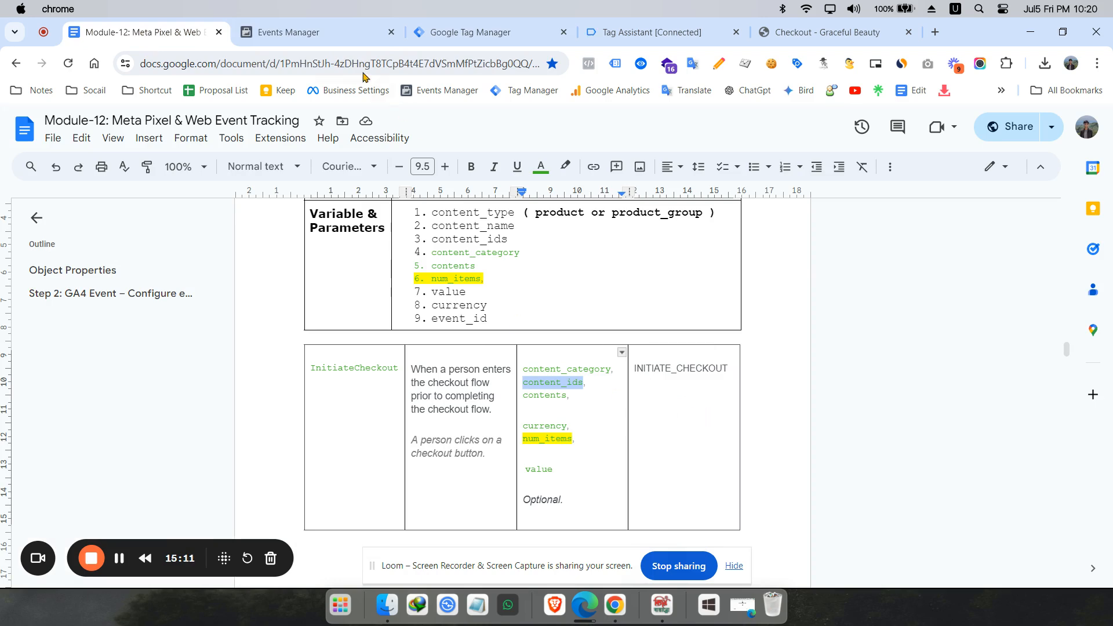
{"action": "left_click", "coordinate": [315, 32]}
{"action": "left_click", "coordinate": [434, 40]}
{"action": "key", "text": "super+v"}
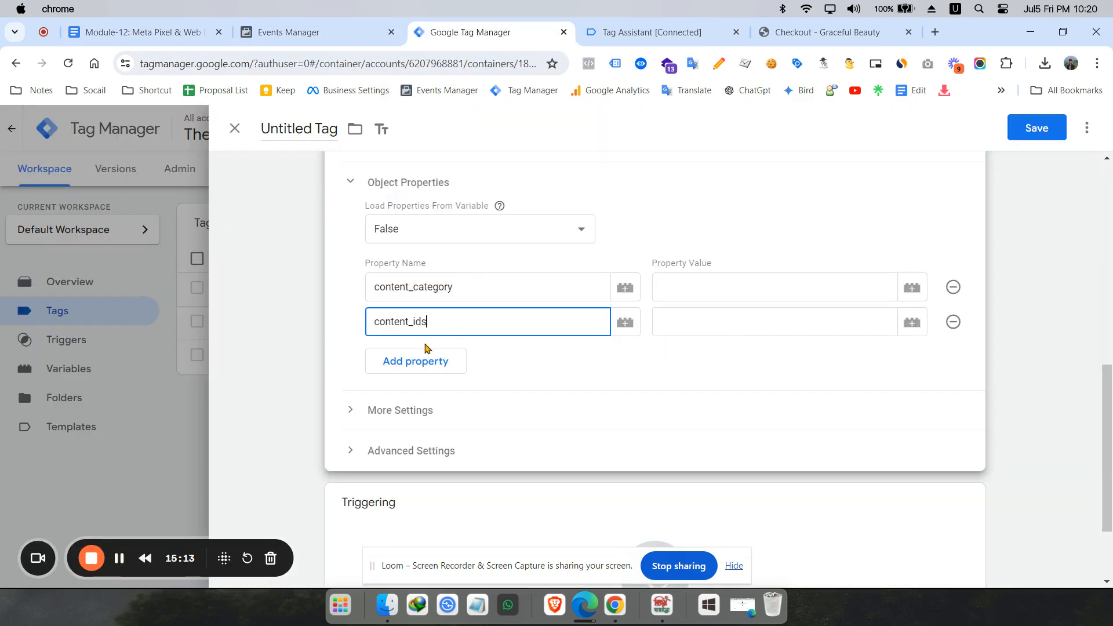
Step: Add a third object property to the tag and name it contents, copied from the document's parameter table
{"action": "left_click", "coordinate": [409, 362]}
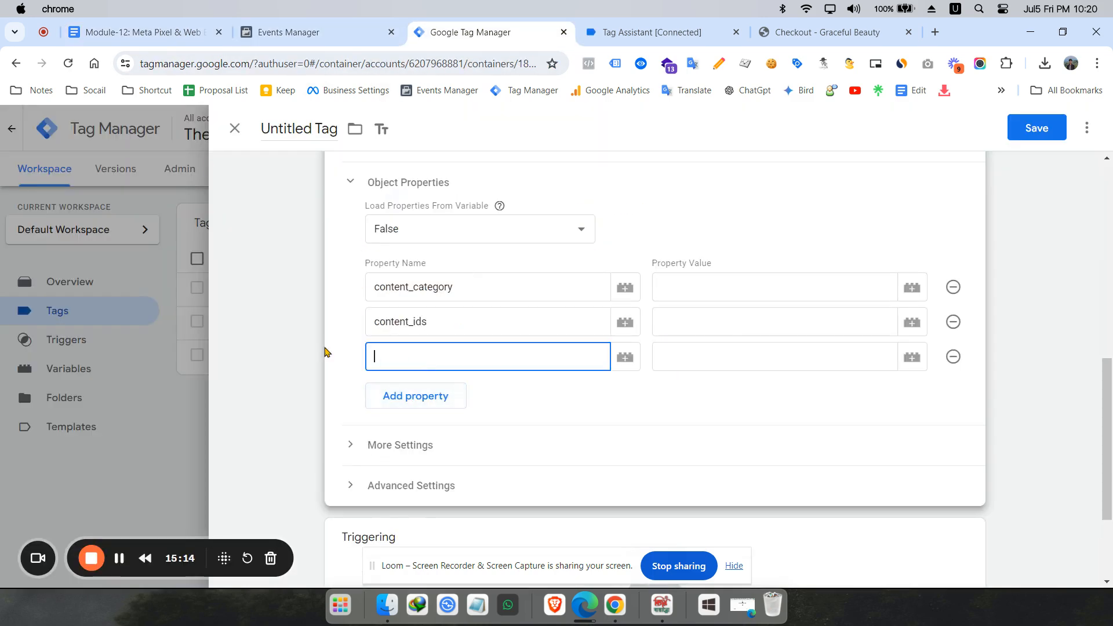
{"action": "left_click", "coordinate": [120, 29]}
{"action": "left_click_drag", "start_coordinate": [527, 394], "coordinate": [572, 386]}
{"action": "left_click", "coordinate": [562, 398]}
{"action": "scroll", "coordinate": [563, 399], "scroll_direction": "up", "scroll_amount": 3}
{"action": "scroll", "coordinate": [562, 398], "scroll_direction": "up", "scroll_amount": 5}
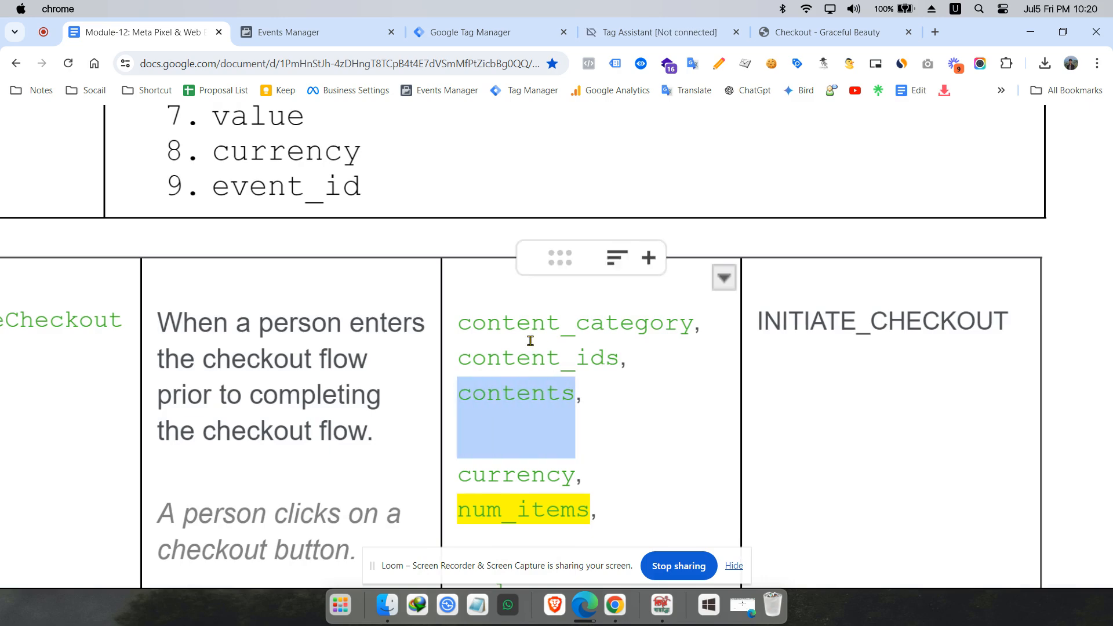
{"action": "left_click", "coordinate": [359, 35]}
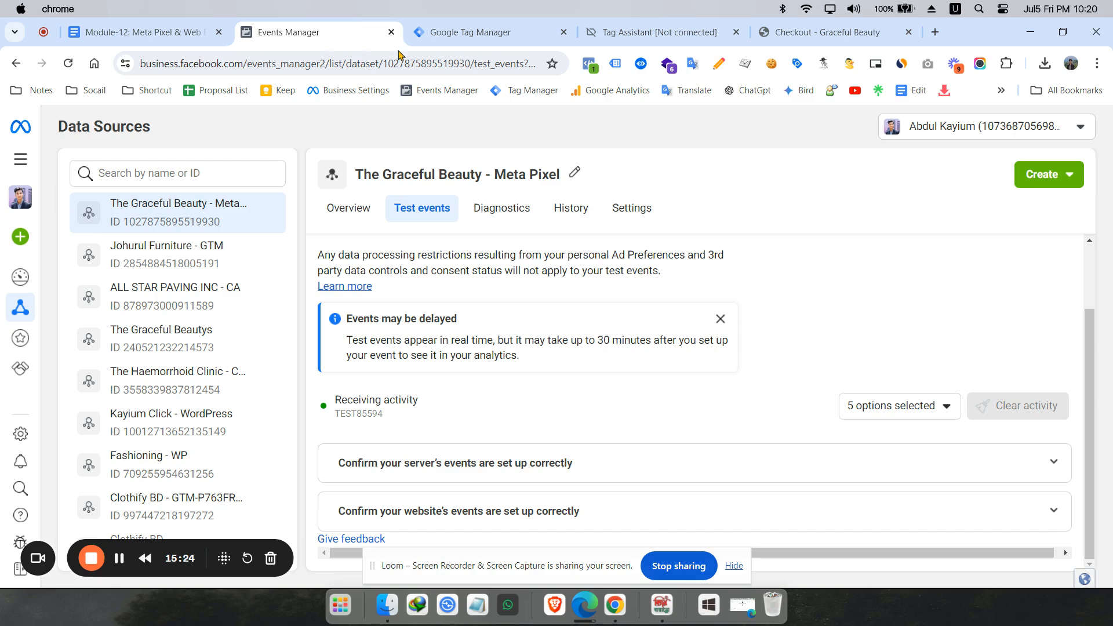
{"action": "left_click", "coordinate": [464, 33]}
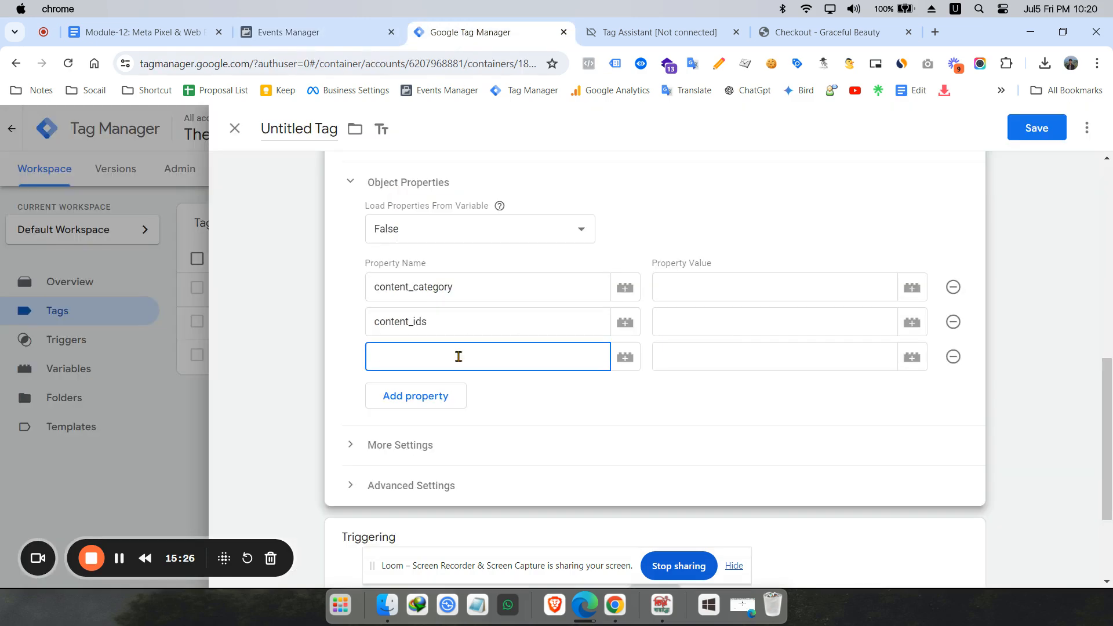
{"action": "key", "text": "super+v"}
Step: Copy currency from the document and enter it as the name of a new fourth object property
{"action": "left_click", "coordinate": [214, 33]}
{"action": "scroll", "coordinate": [547, 443], "scroll_direction": "down", "scroll_amount": 2}
{"action": "double_click", "coordinate": [505, 352]}
{"action": "left_click", "coordinate": [422, 35]}
{"action": "left_click", "coordinate": [412, 395]}
{"action": "key", "text": "ctrl+v"}
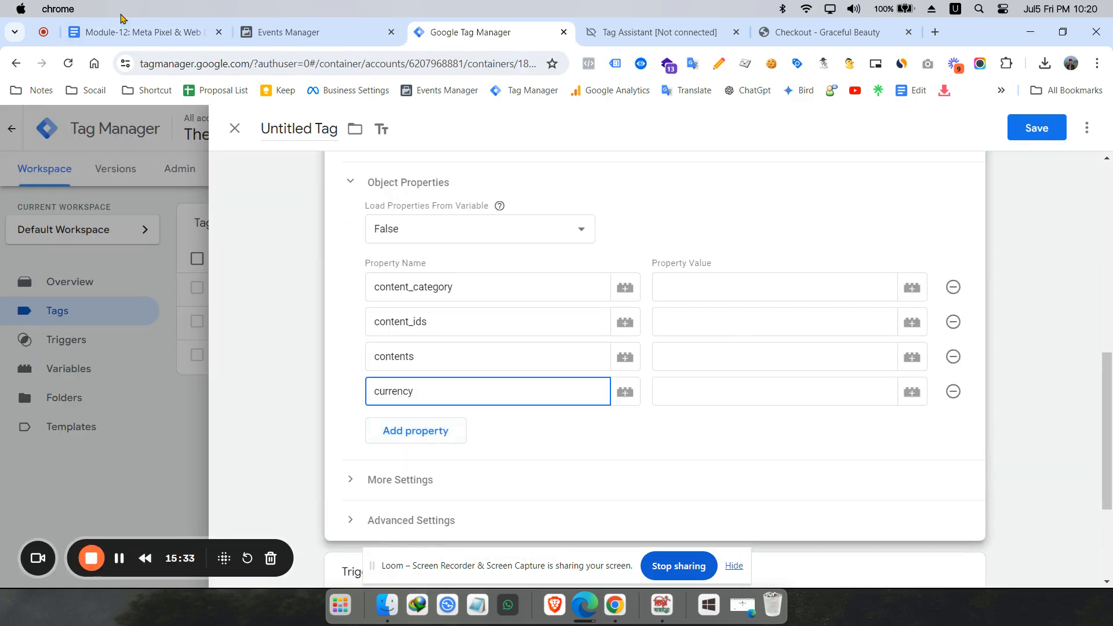
Step: Copy num_items from the document and enter it as the name of a new fifth object property
{"action": "left_click", "coordinate": [135, 35]}
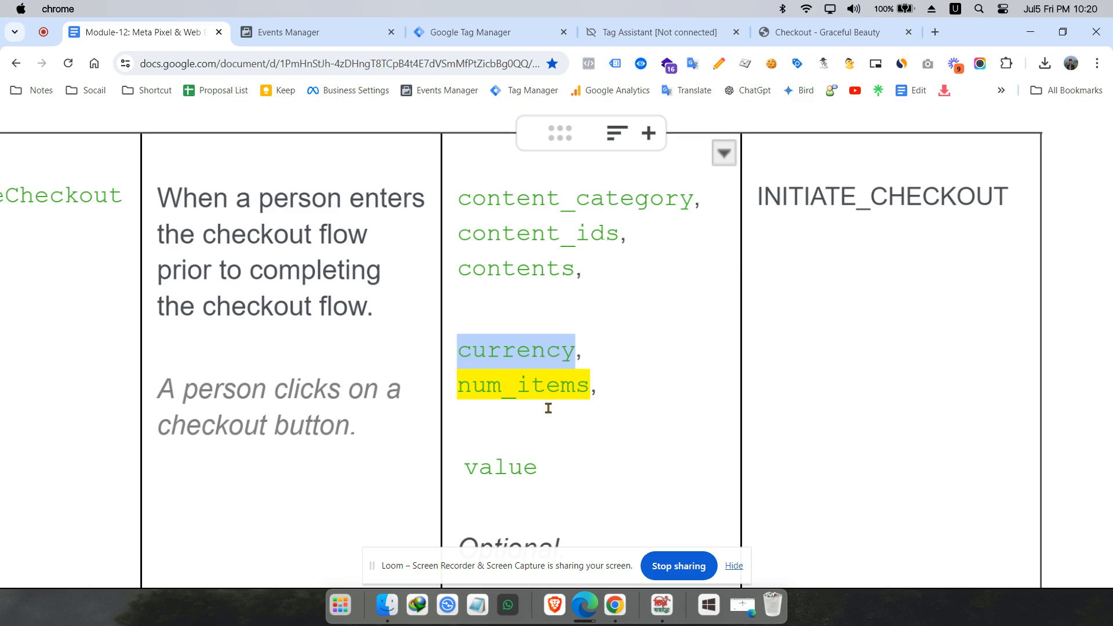
{"action": "scroll", "coordinate": [548, 408], "scroll_direction": "down", "scroll_amount": 3}
{"action": "double_click", "coordinate": [498, 249]}
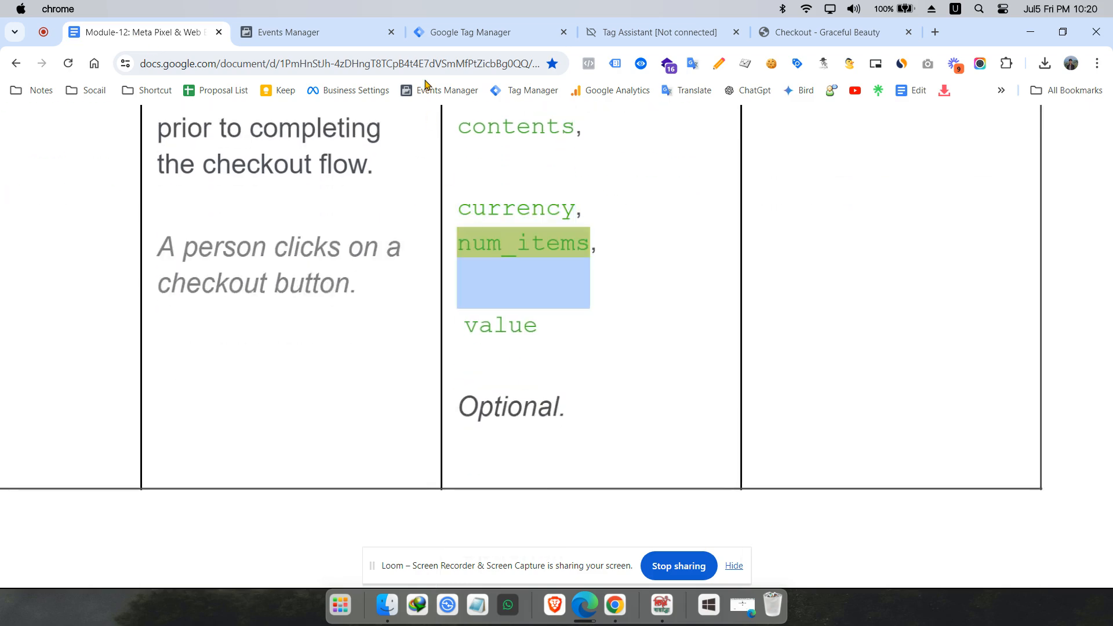
{"action": "left_click", "coordinate": [310, 32]}
{"action": "left_click", "coordinate": [471, 32]}
{"action": "left_click", "coordinate": [431, 430]}
{"action": "key", "text": "super+v"}
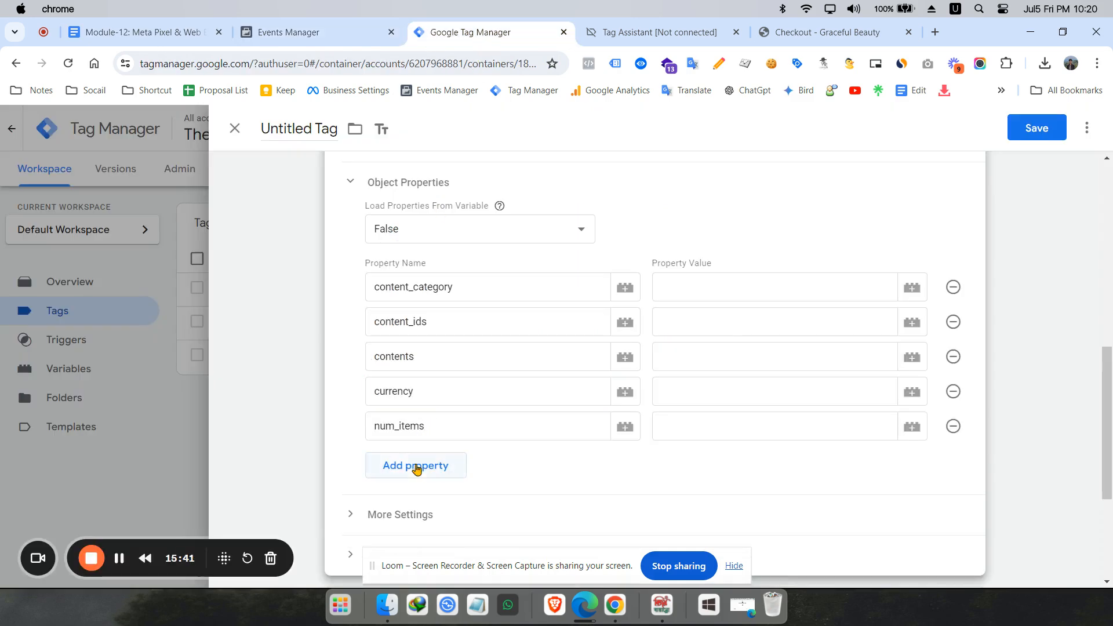
Step: Add a sixth object property and name it value, copied from the document
{"action": "left_click", "coordinate": [416, 467]}
{"action": "left_click", "coordinate": [145, 32]}
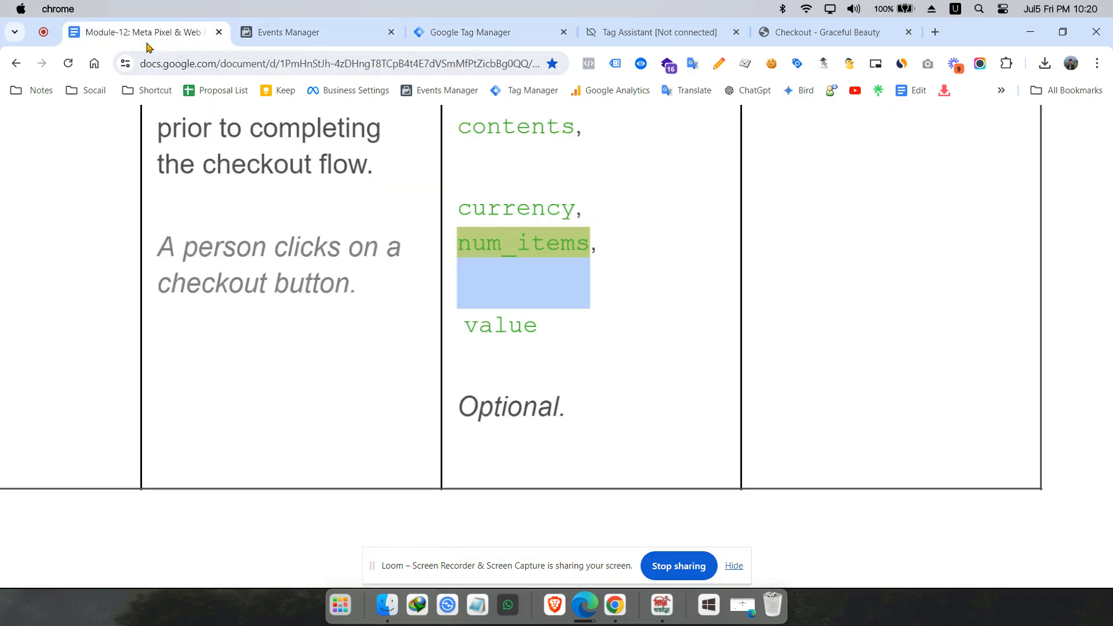
{"action": "triple_click", "coordinate": [503, 322]}
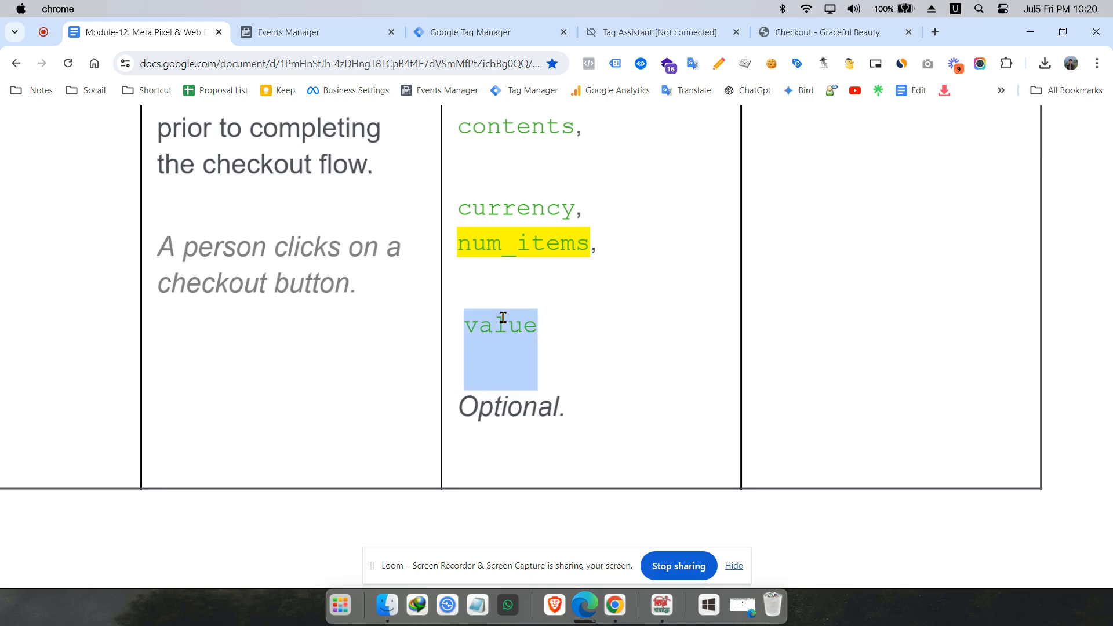
{"action": "left_click", "coordinate": [436, 24]}
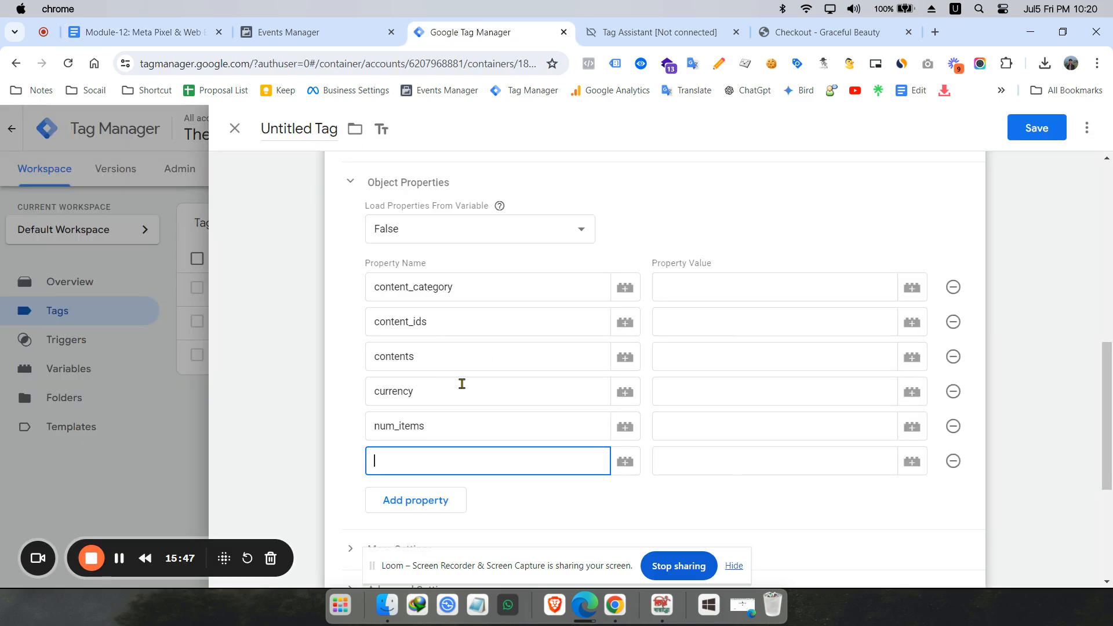
Step: Set the content_category value to {{cJS - FB - Purchase Product category}} and the content_ids value to {{cJS - FB - Purchase Product ID}}
{"action": "left_click", "coordinate": [707, 295]}
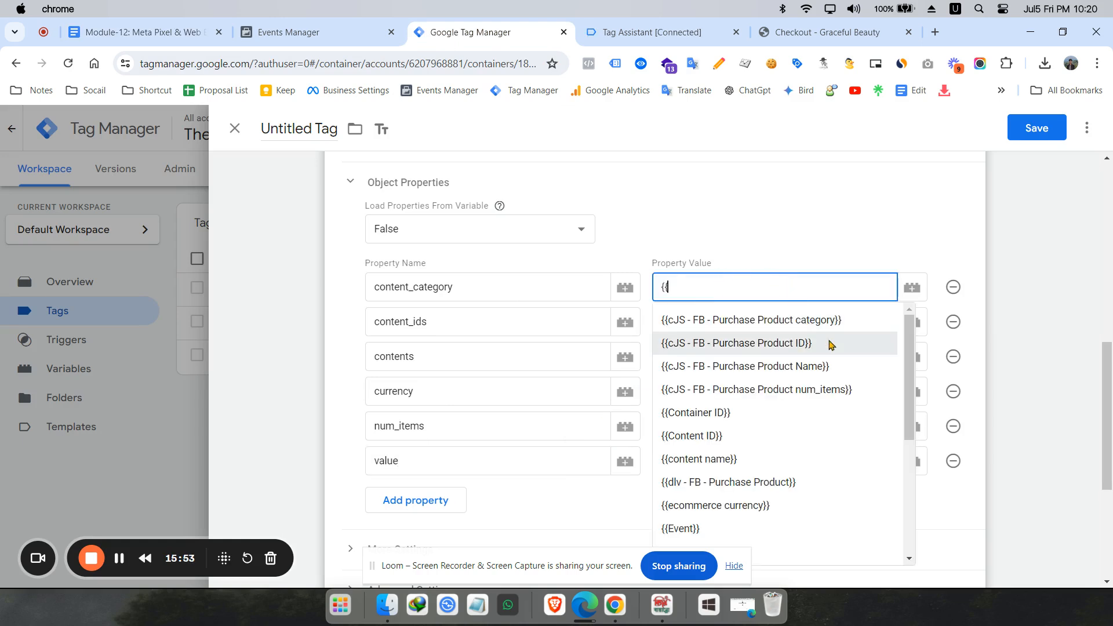
{"action": "left_click", "coordinate": [842, 323]}
{"action": "left_click", "coordinate": [806, 328]}
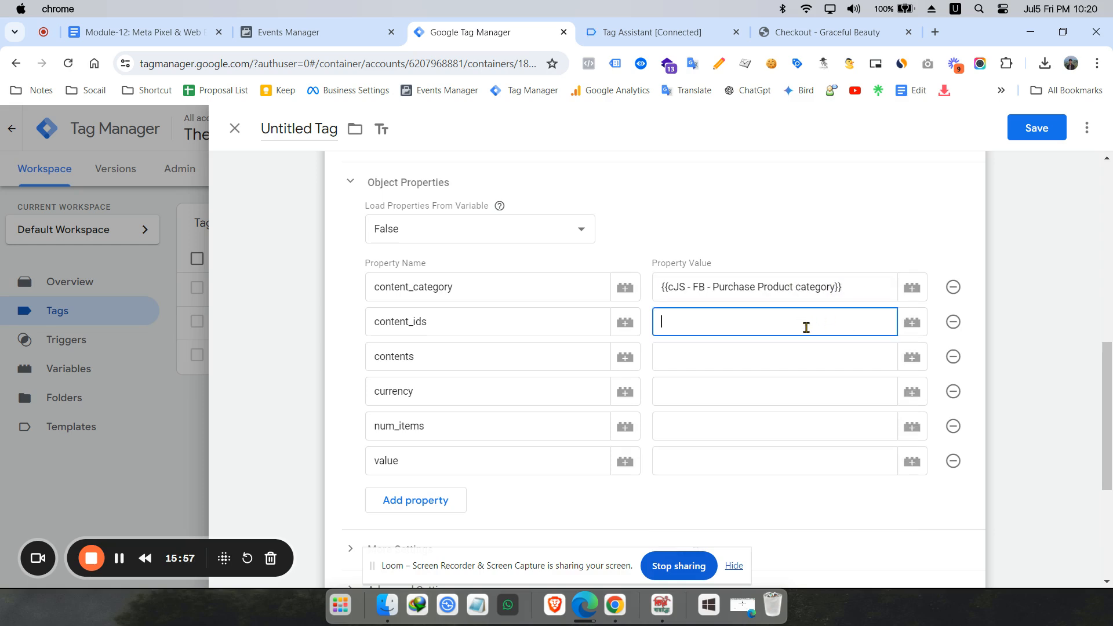
{"action": "type", "text": "{{"}
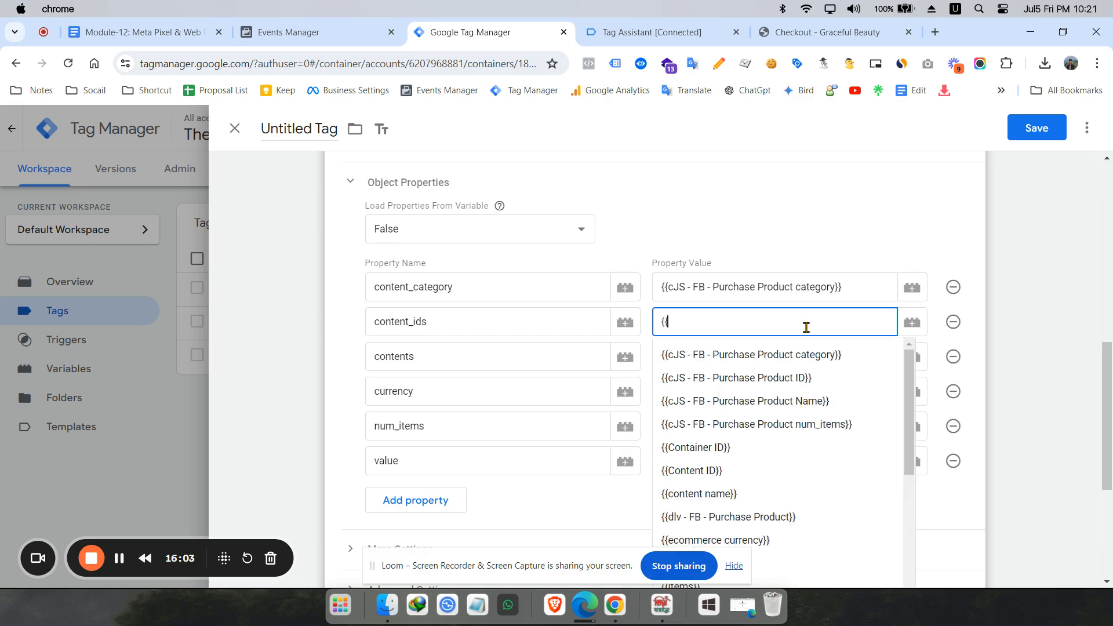
{"action": "left_click", "coordinate": [826, 381]}
Step: Set the contents property's value to the {{items}} variable
{"action": "left_click", "coordinate": [802, 361]}
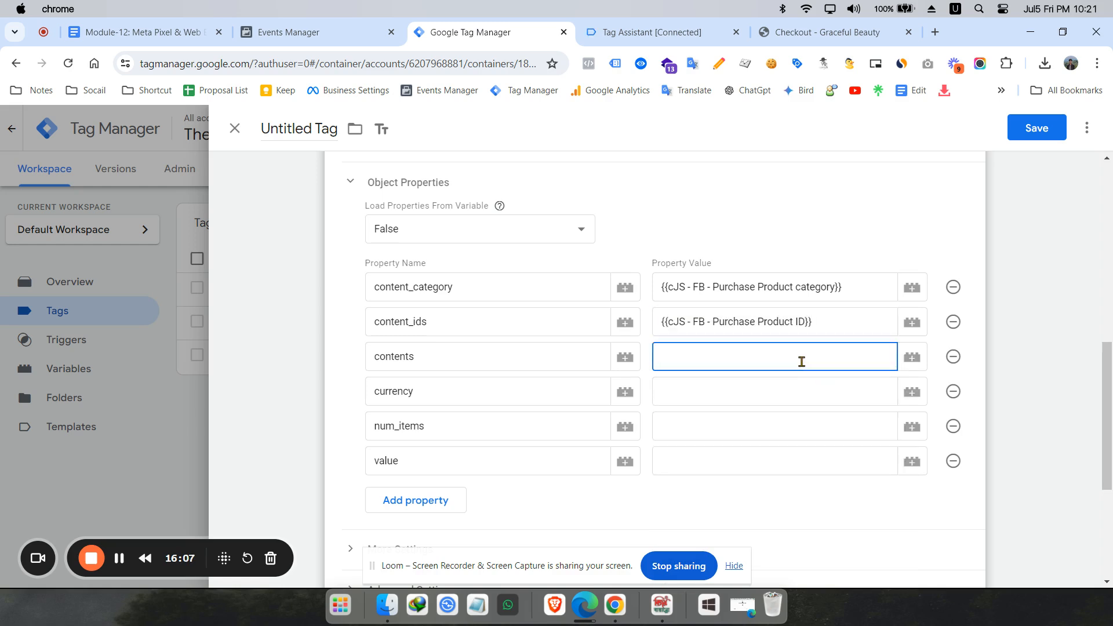
{"action": "type", "text": "{{"}
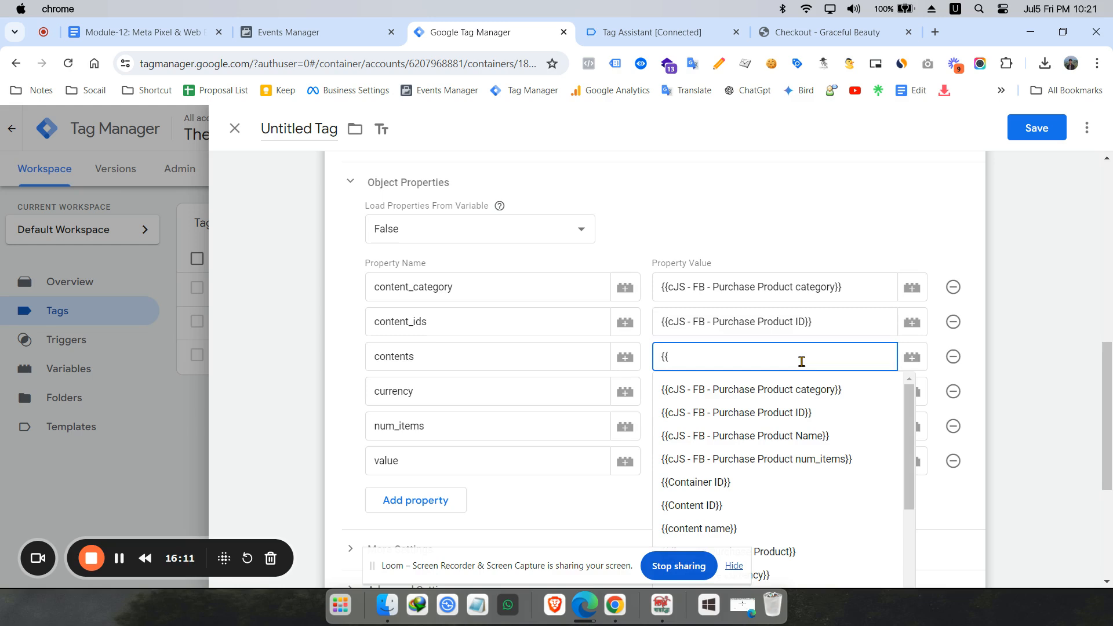
{"action": "type", "text": "item"}
{"action": "left_click", "coordinate": [760, 413]}
Step: Set the currency property's value to the {{ecommerce currency}} variable
{"action": "left_click", "coordinate": [769, 394]}
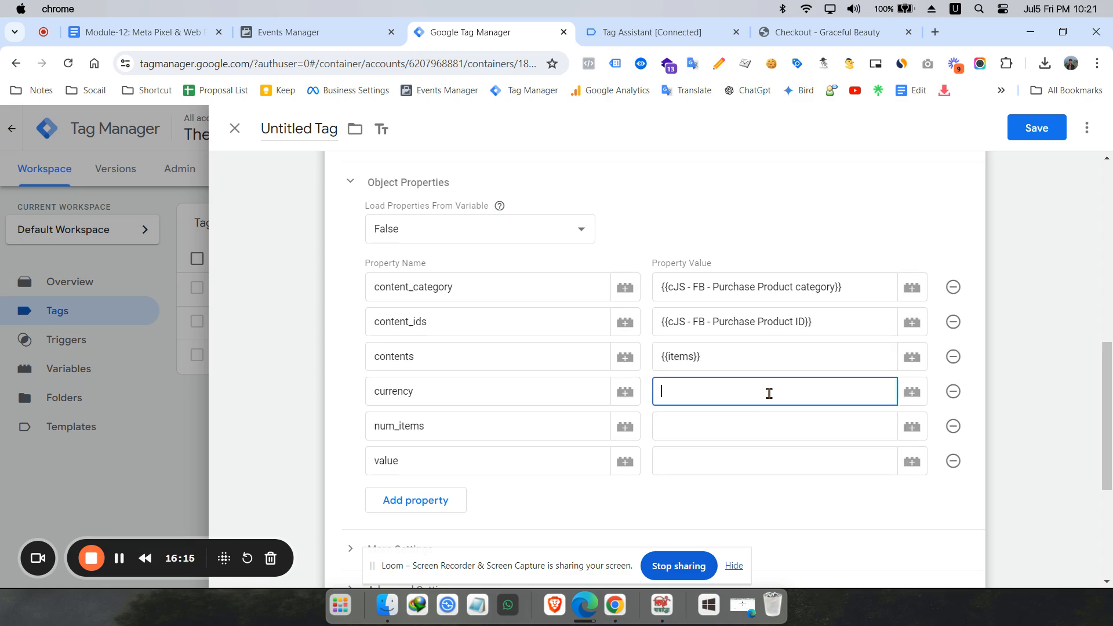
{"action": "type", "text": "{{"}
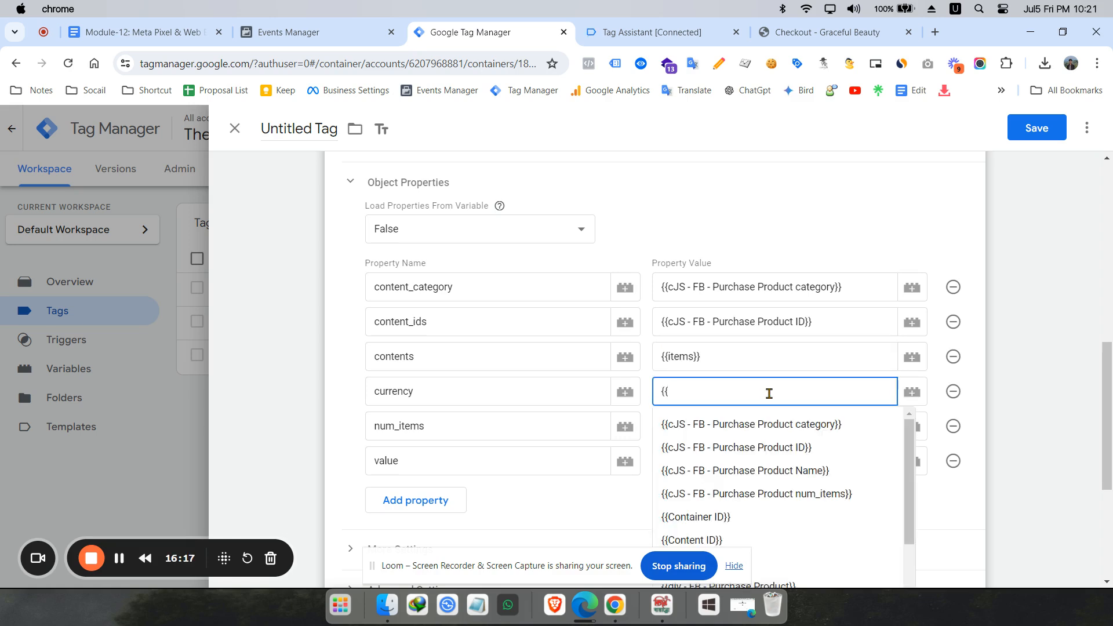
{"action": "type", "text": "curr"}
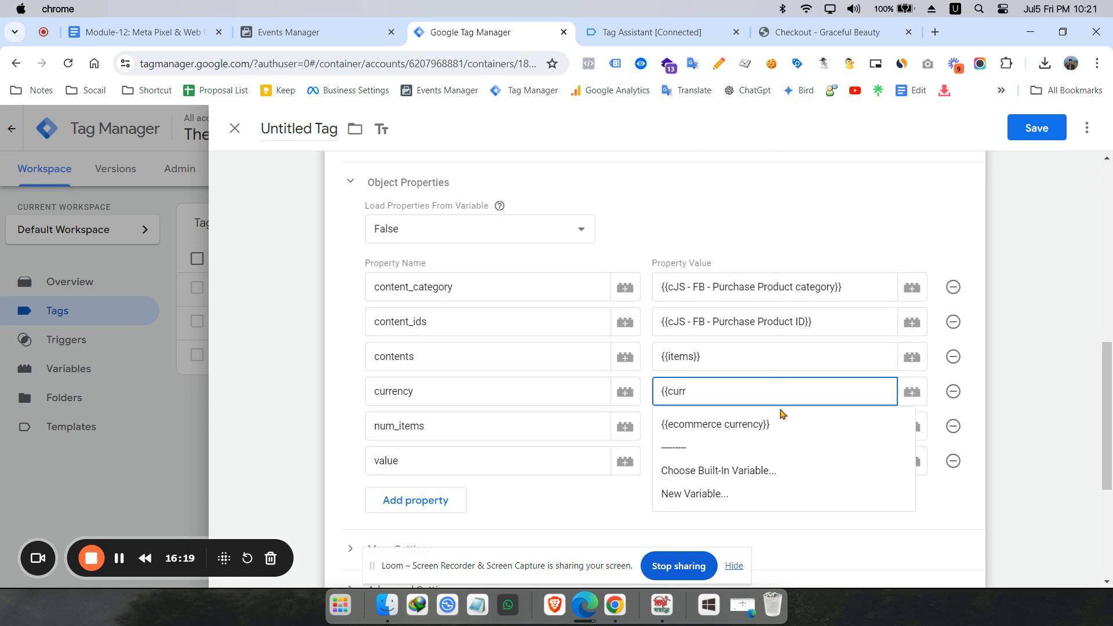
{"action": "left_click", "coordinate": [778, 425]}
Step: Set the currency value to {{ecommerce currency}} and the num_items value to {{cJS - FB - Purchase Product num_items}}
{"action": "left_click", "coordinate": [779, 421]}
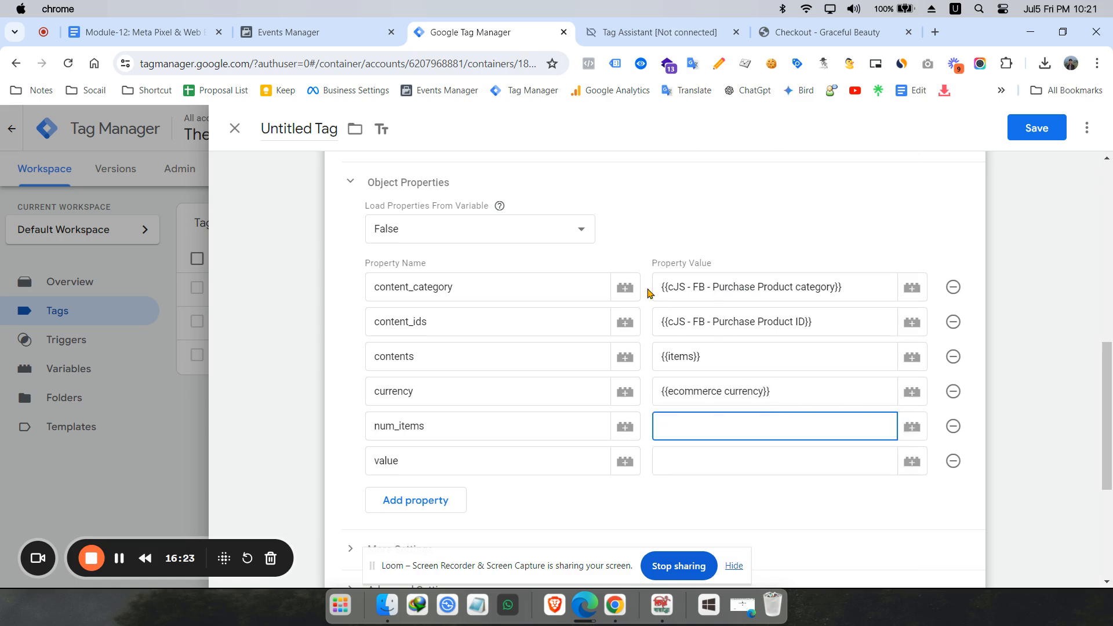
{"action": "left_click", "coordinate": [911, 428]}
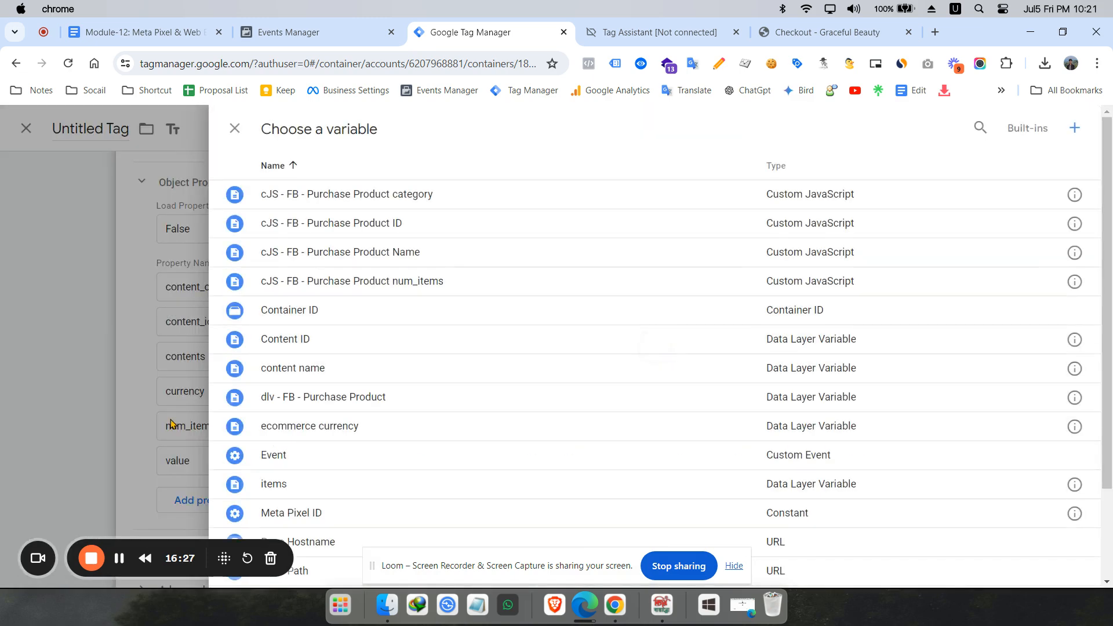
{"action": "left_click", "coordinate": [177, 425]}
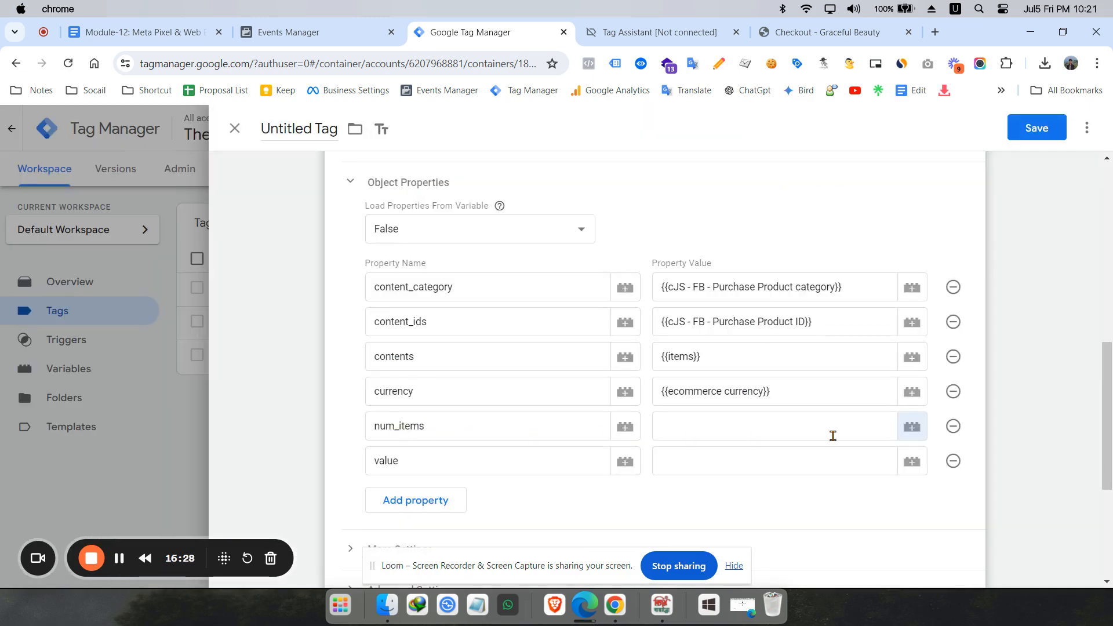
{"action": "left_click", "coordinate": [912, 428]}
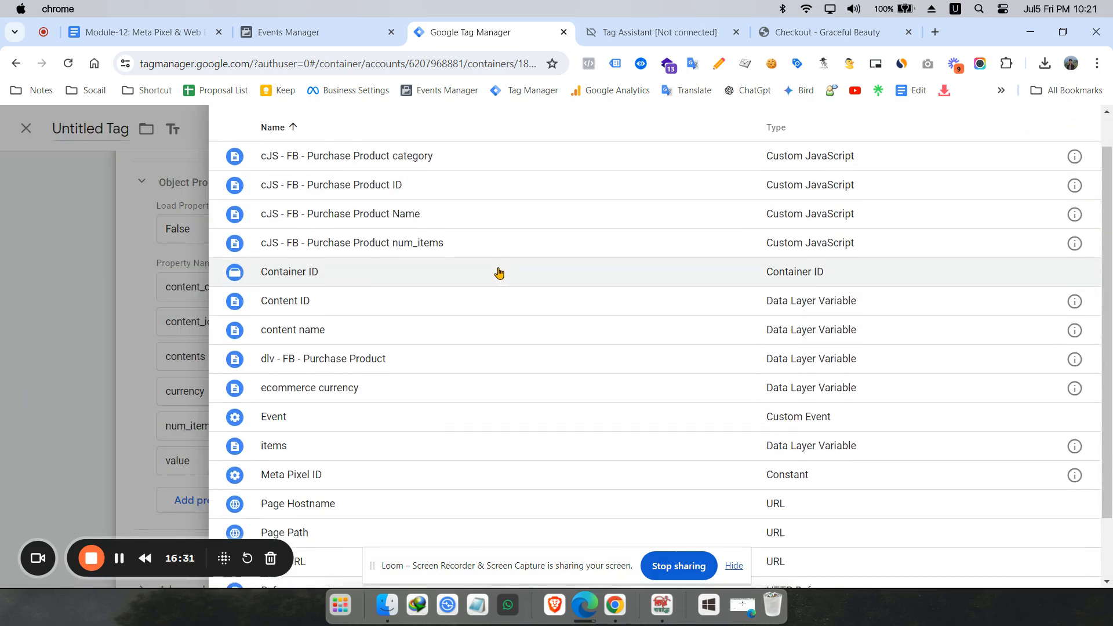
{"action": "scroll", "coordinate": [487, 301], "scroll_direction": "down", "scroll_amount": 3}
{"action": "scroll", "coordinate": [455, 249], "scroll_direction": "up", "scroll_amount": 2}
{"action": "scroll", "coordinate": [457, 226], "scroll_direction": "up", "scroll_amount": 1}
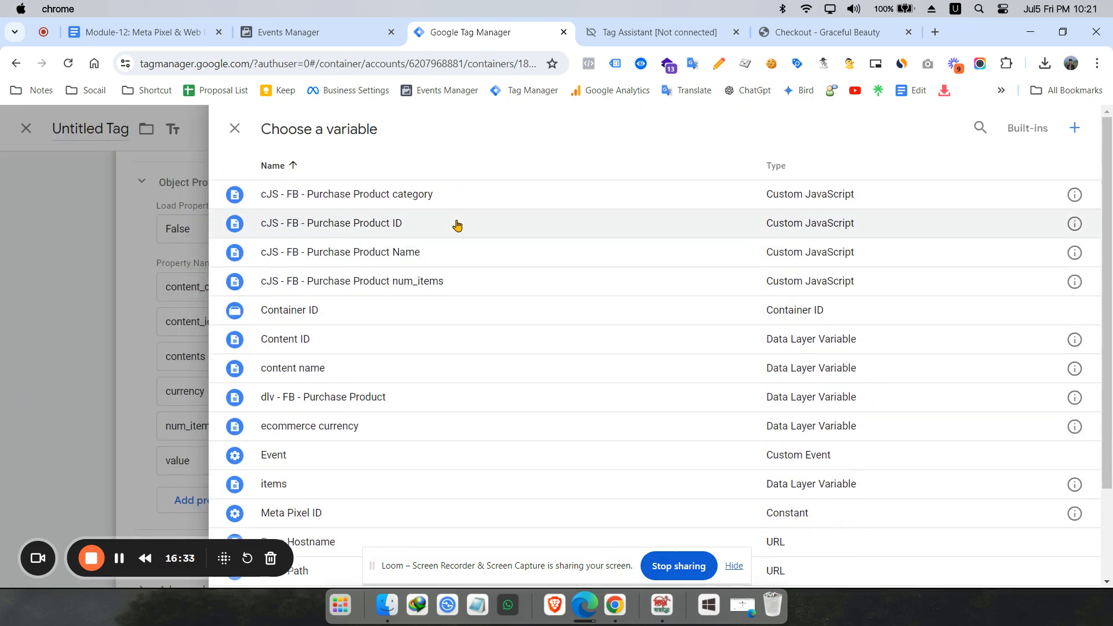
{"action": "scroll", "coordinate": [472, 311], "scroll_direction": "down", "scroll_amount": 4}
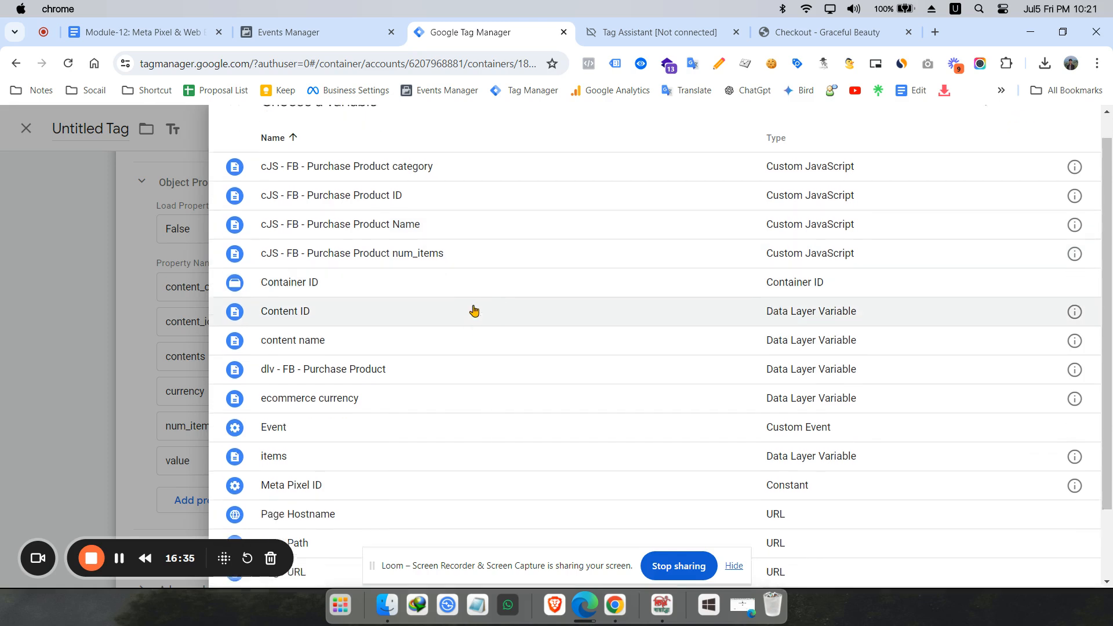
{"action": "scroll", "coordinate": [473, 378], "scroll_direction": "down", "scroll_amount": 1}
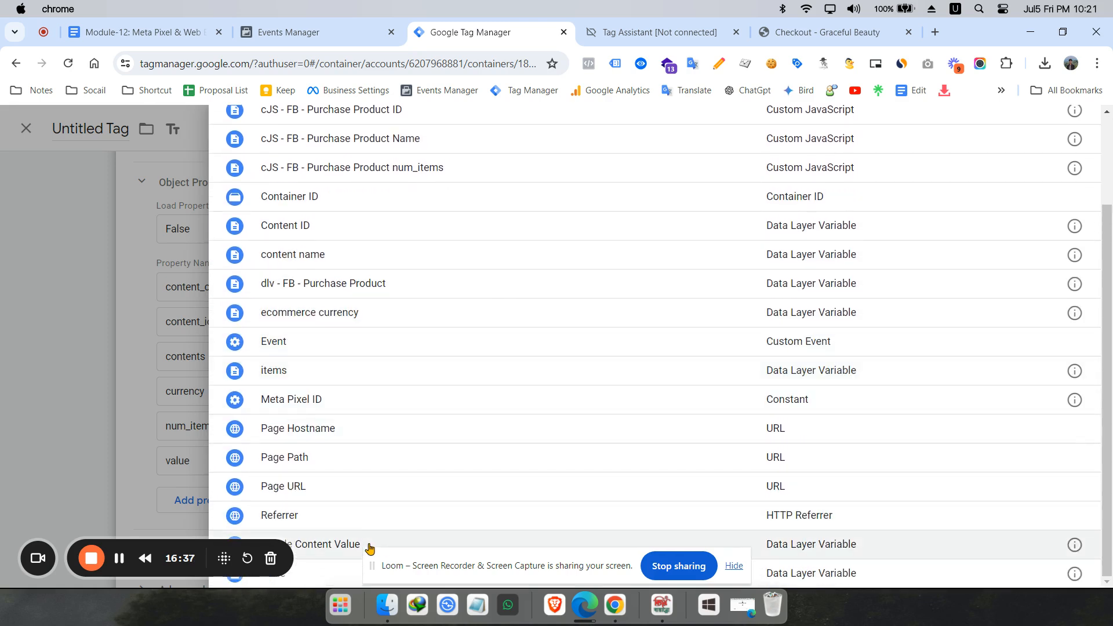
{"action": "scroll", "coordinate": [346, 350], "scroll_direction": "up", "scroll_amount": 2}
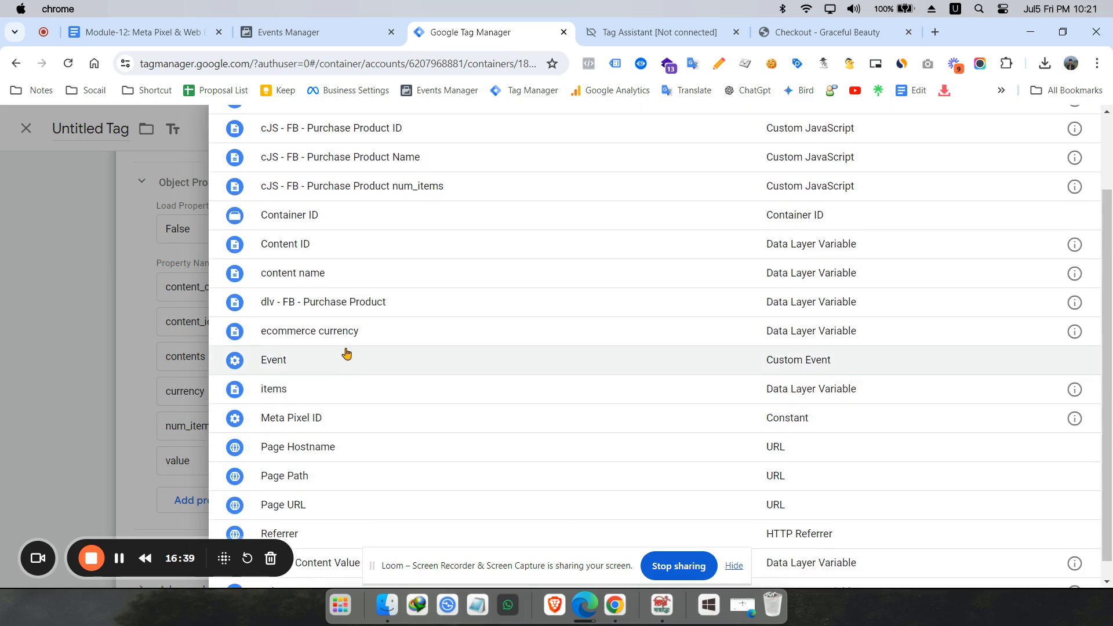
{"action": "scroll", "coordinate": [388, 345], "scroll_direction": "up", "scroll_amount": 3}
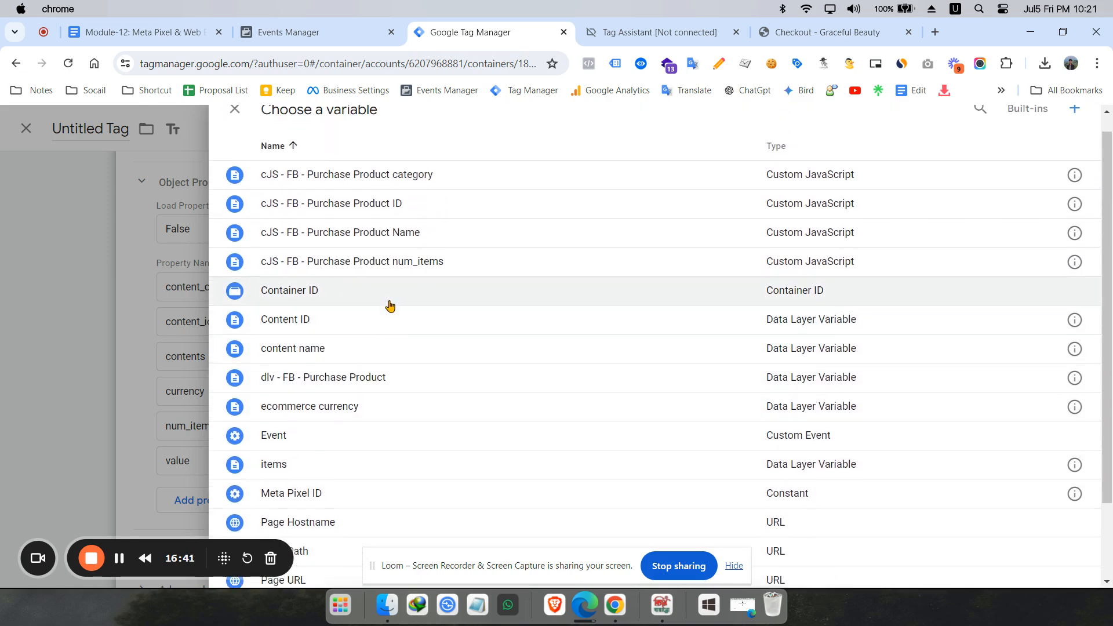
{"action": "left_click", "coordinate": [449, 283]}
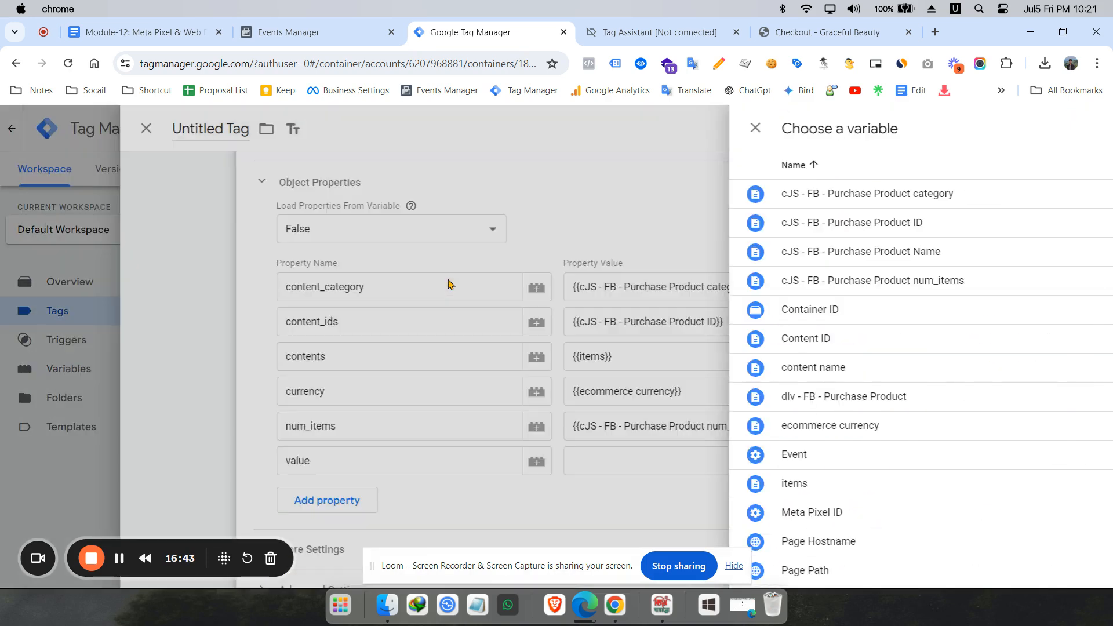
Step: Set the value property's value to the {{value}} data layer variable
{"action": "left_click", "coordinate": [708, 467]}
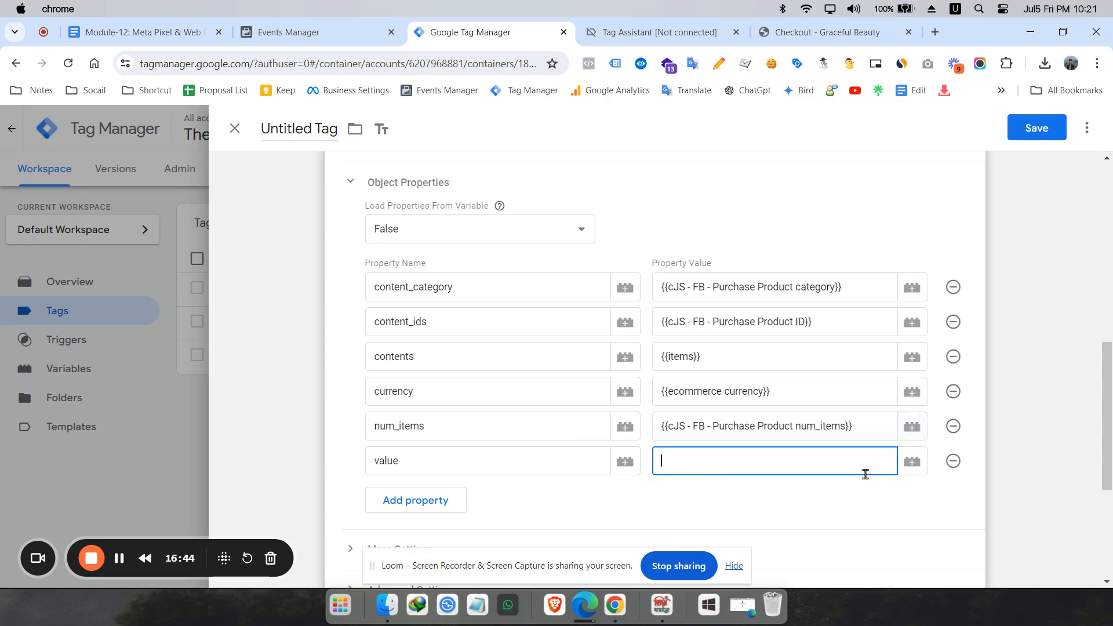
{"action": "left_click", "coordinate": [912, 465]}
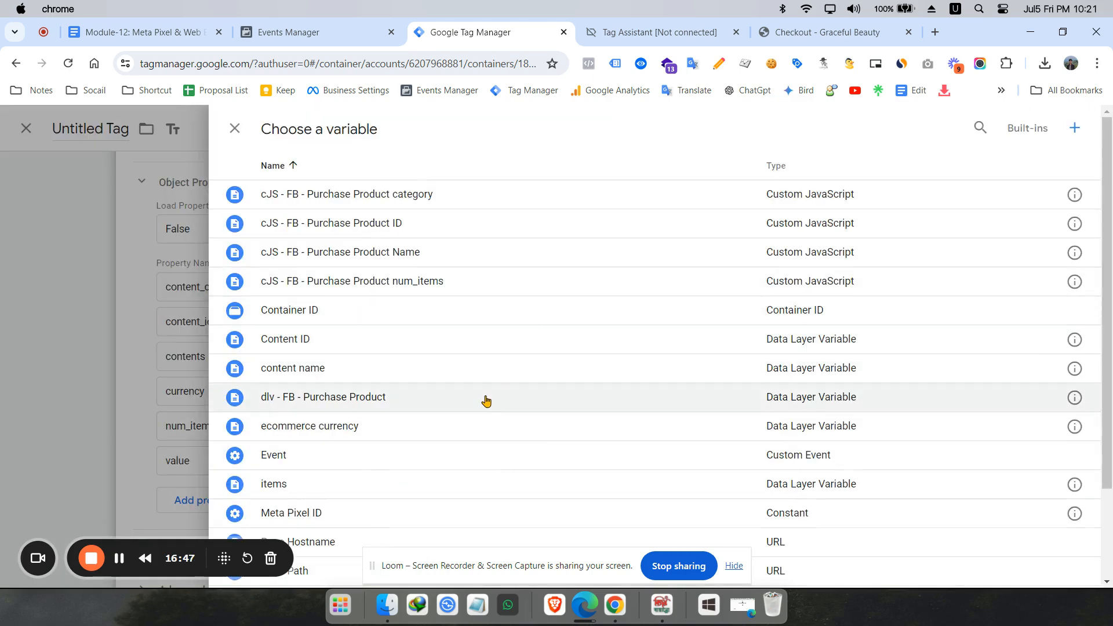
{"action": "scroll", "coordinate": [406, 394], "scroll_direction": "down", "scroll_amount": 3}
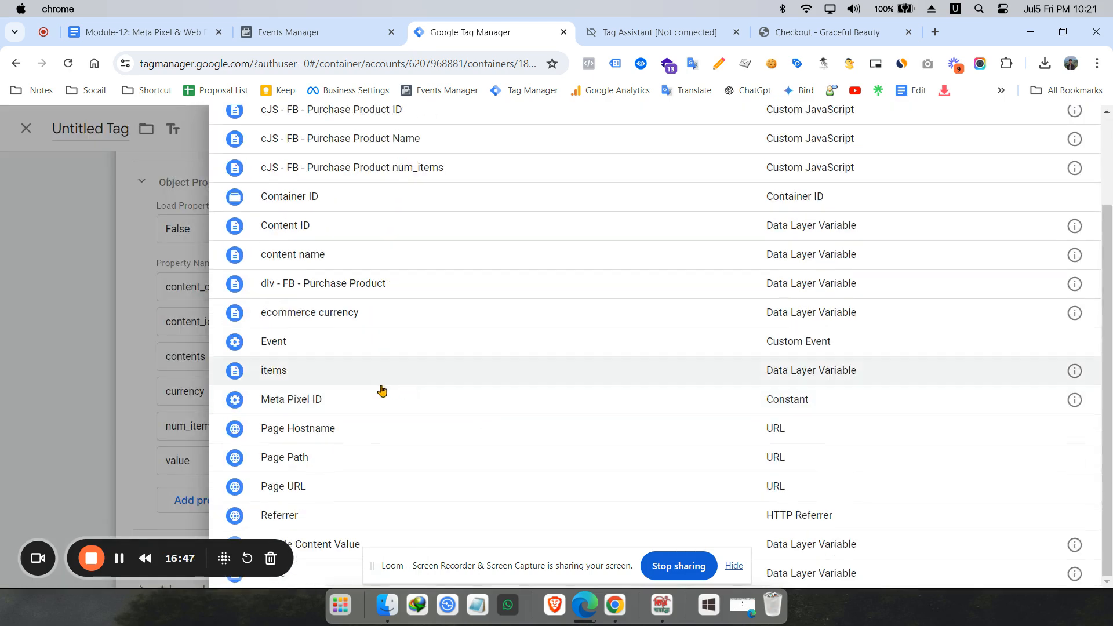
{"action": "left_click", "coordinate": [330, 570]}
{"action": "left_click", "coordinate": [757, 461]}
Step: Review the tag's pixel ID, standard event selection and object properties from the configuration through to the triggering section
{"action": "scroll", "coordinate": [479, 412], "scroll_direction": "down", "scroll_amount": 5}
{"action": "scroll", "coordinate": [477, 397], "scroll_direction": "up", "scroll_amount": 4}
{"action": "scroll", "coordinate": [482, 410], "scroll_direction": "down", "scroll_amount": 4}
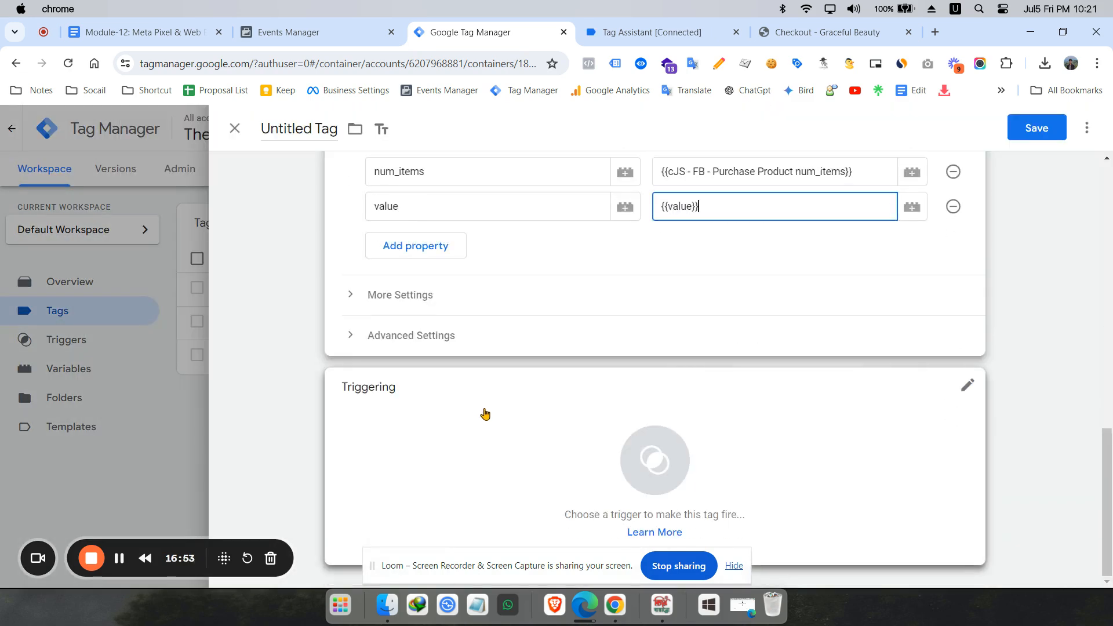
{"action": "scroll", "coordinate": [501, 427], "scroll_direction": "up", "scroll_amount": 8}
{"action": "scroll", "coordinate": [500, 445], "scroll_direction": "up", "scroll_amount": 4}
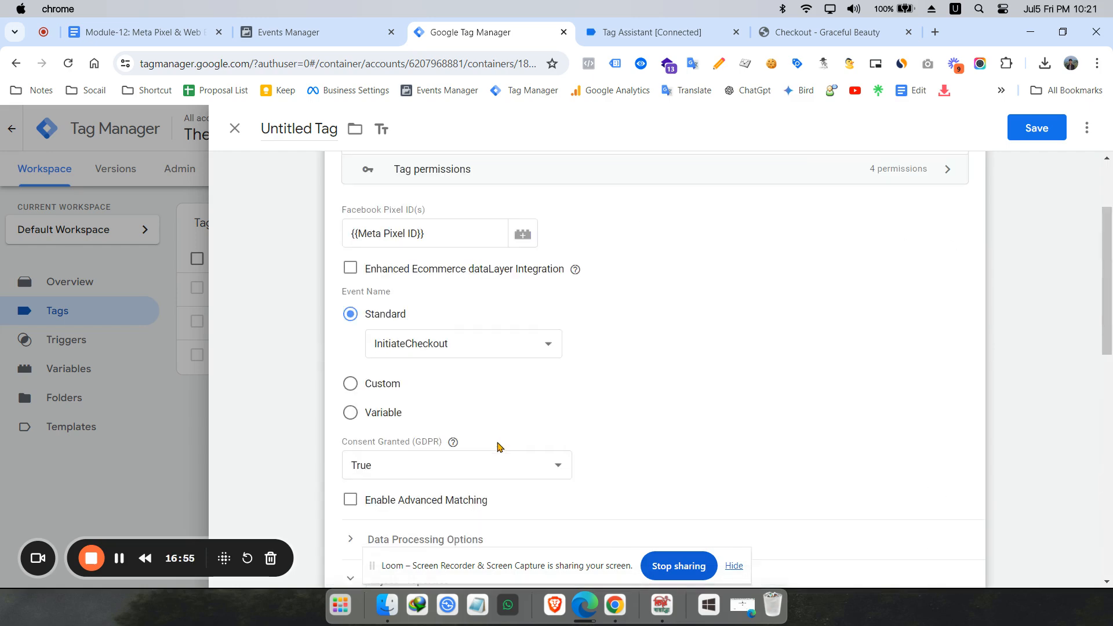
{"action": "scroll", "coordinate": [549, 346], "scroll_direction": "down", "scroll_amount": 2}
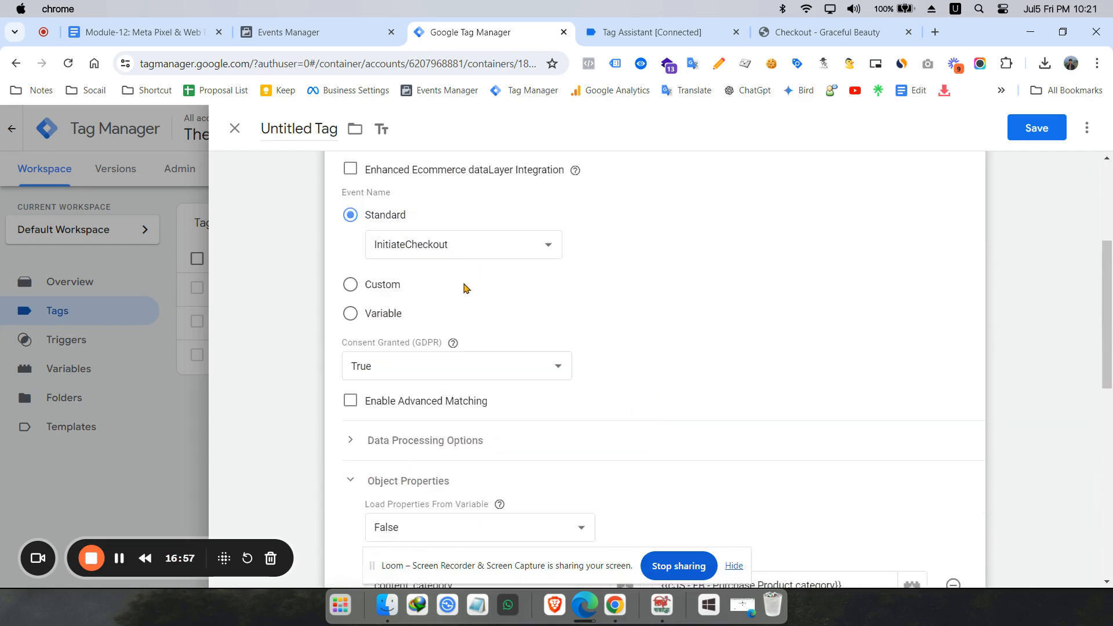
{"action": "left_click", "coordinate": [447, 255]}
{"action": "left_click", "coordinate": [681, 253]}
{"action": "scroll", "coordinate": [671, 271], "scroll_direction": "down", "scroll_amount": 6}
{"action": "scroll", "coordinate": [468, 360], "scroll_direction": "down", "scroll_amount": 1}
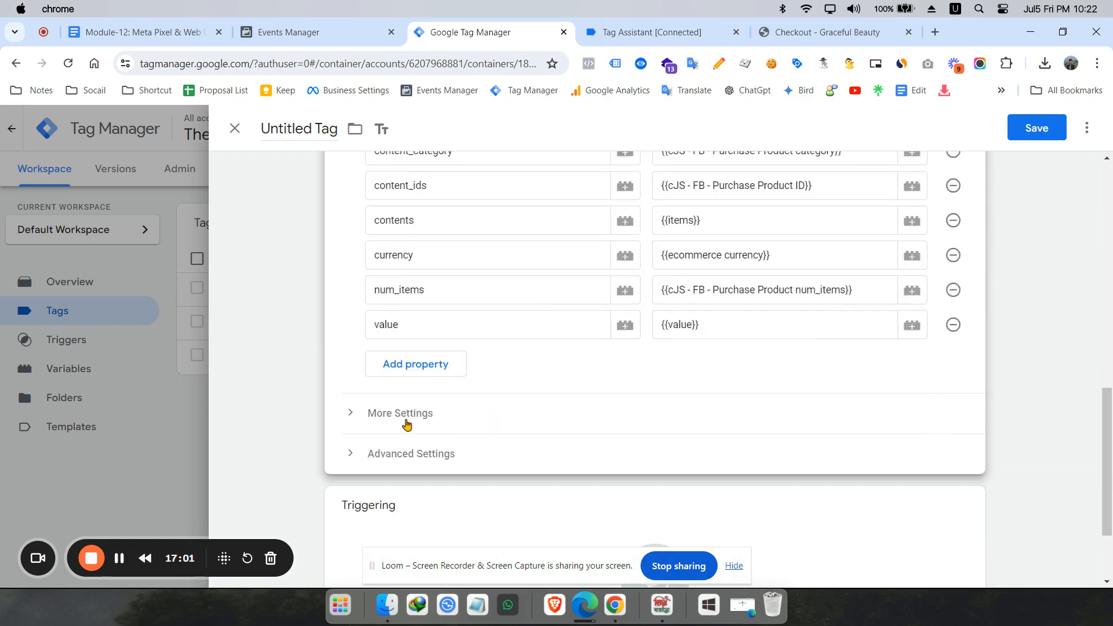
Step: Assign the begin checkout custom event as the tag's firing trigger
{"action": "scroll", "coordinate": [518, 436], "scroll_direction": "down", "scroll_amount": 2}
{"action": "left_click", "coordinate": [510, 424]}
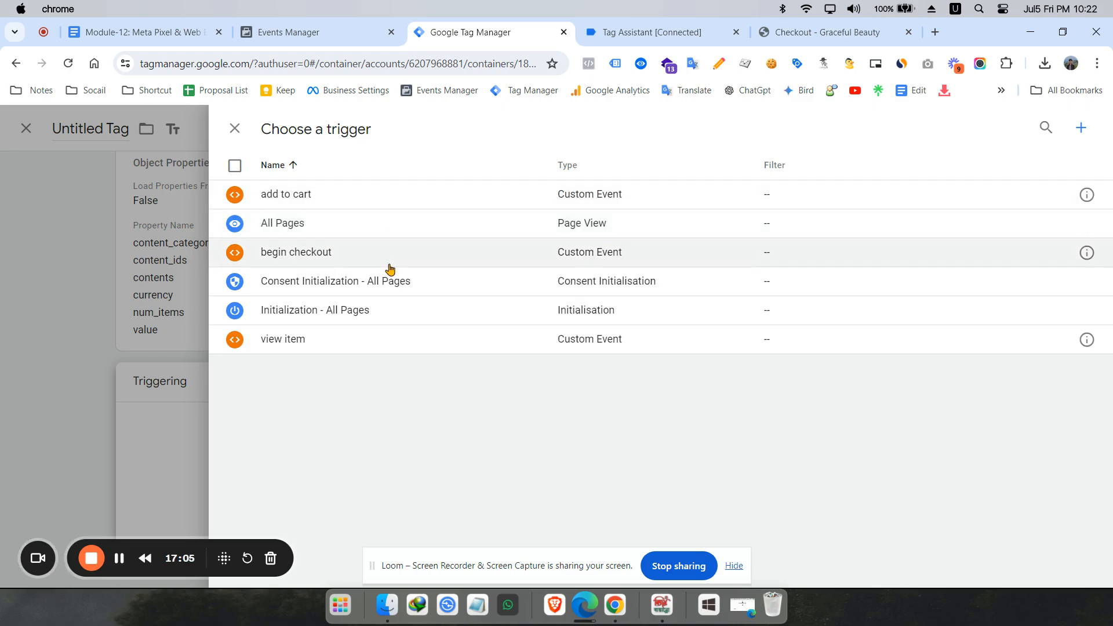
{"action": "left_click", "coordinate": [383, 253]}
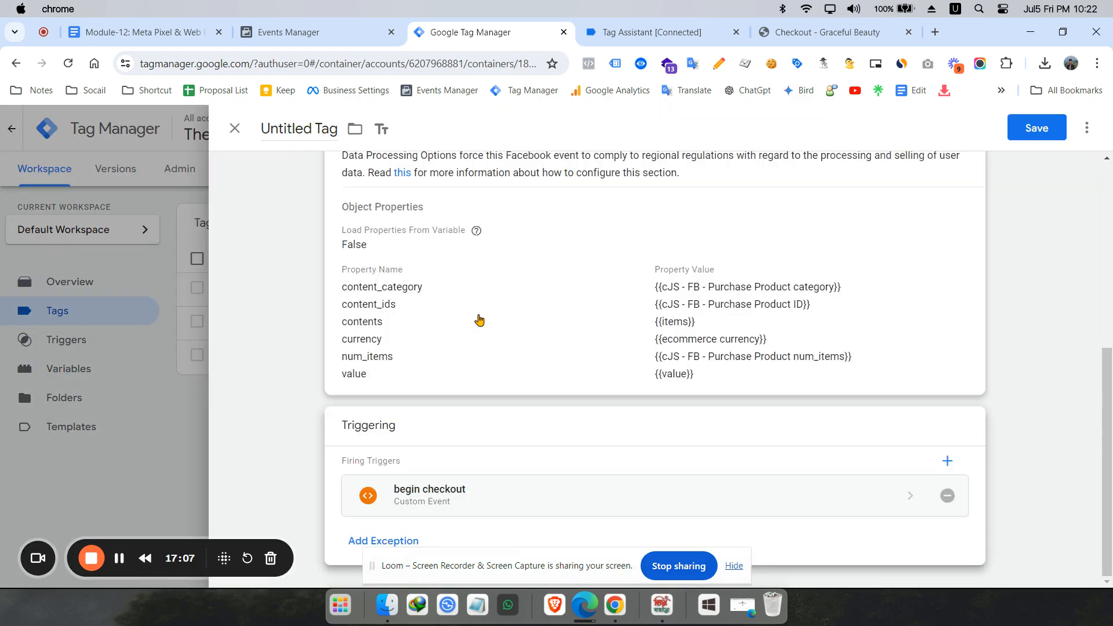
Step: Rename the tag as Meta - Checkout Tag and save it
{"action": "scroll", "coordinate": [430, 516], "scroll_direction": "up", "scroll_amount": 8}
{"action": "double_click", "coordinate": [286, 130]}
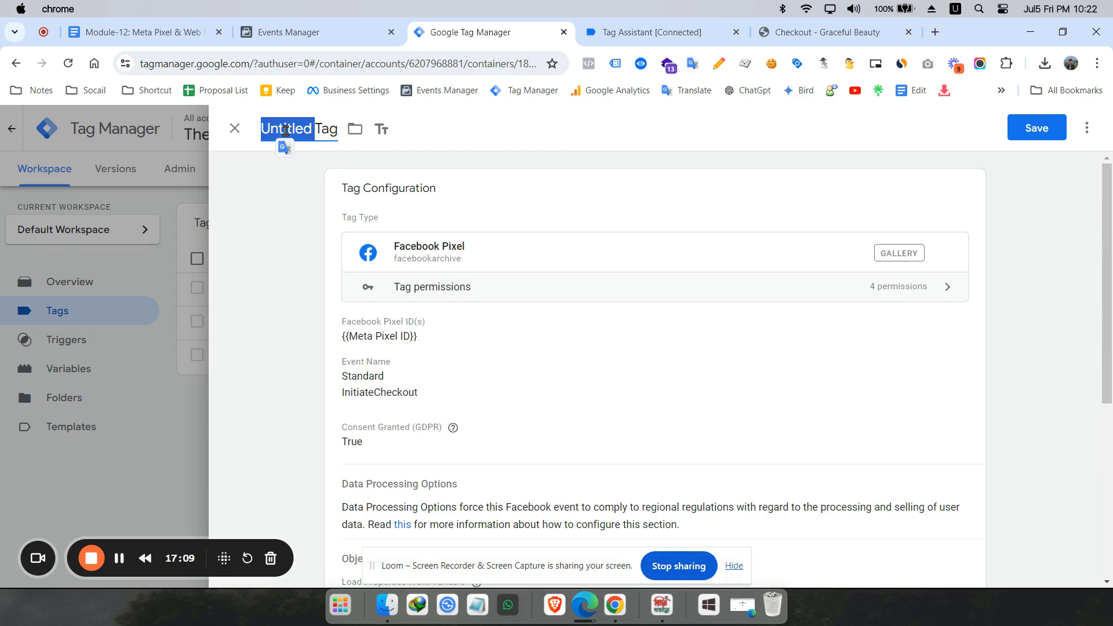
{"action": "type", "text": "Checkout"}
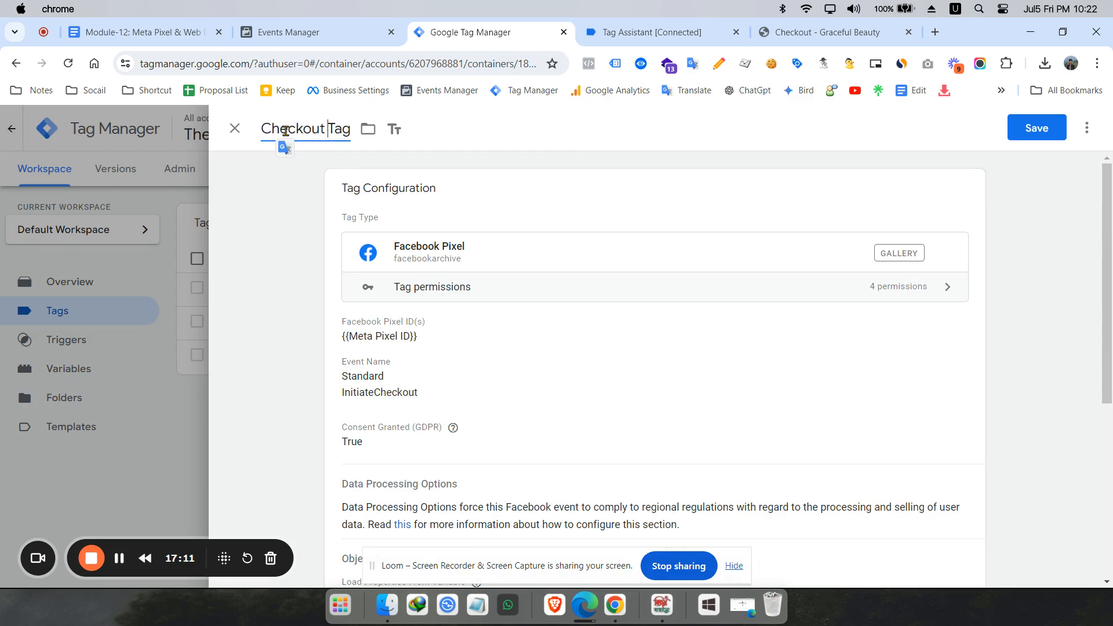
{"action": "left_click", "coordinate": [267, 126]}
{"action": "type", "text": "Meta -"}
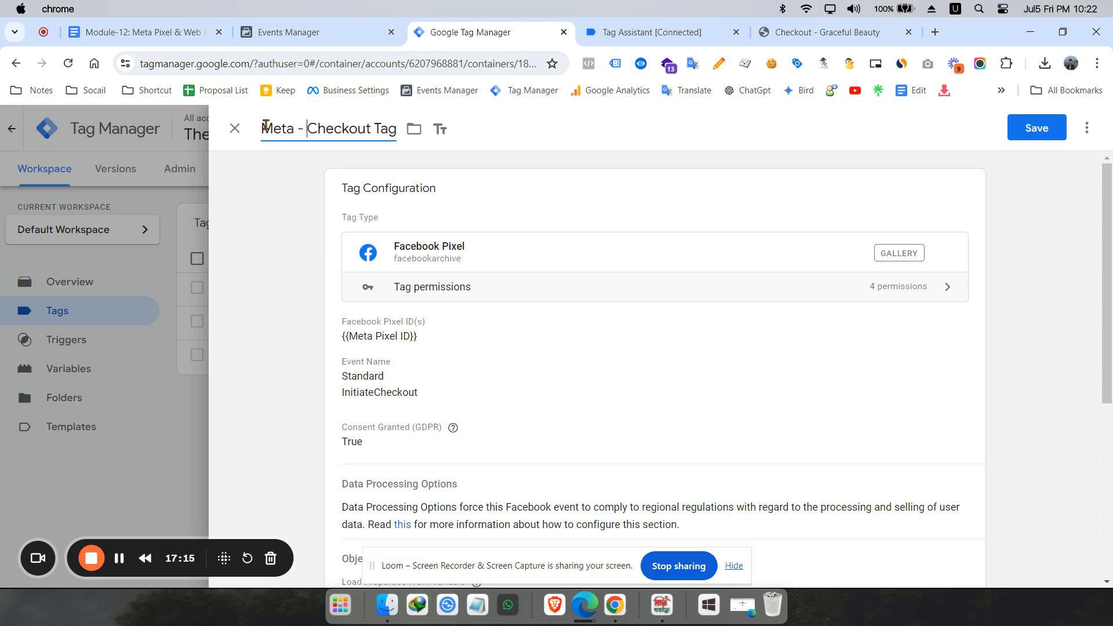
{"action": "scroll", "coordinate": [650, 291], "scroll_direction": "down", "scroll_amount": 5}
{"action": "scroll", "coordinate": [658, 320], "scroll_direction": "up", "scroll_amount": 5}
{"action": "left_click", "coordinate": [1036, 128]}
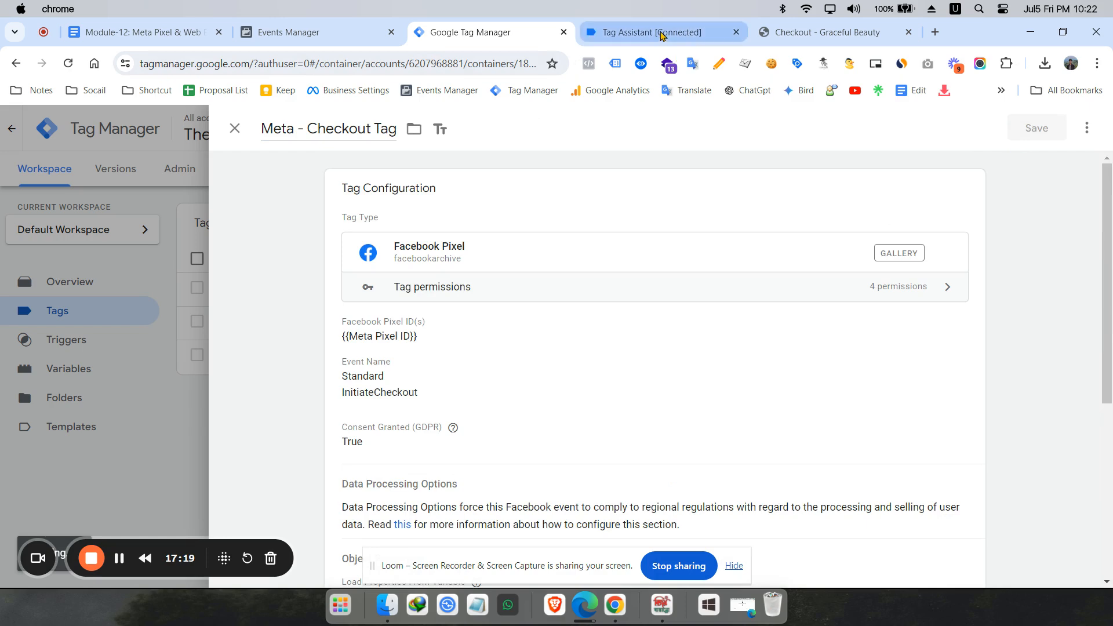
Step: Examine the store's checkout page and the begin_checkout event's data layer values in Tag Assistant
{"action": "left_click", "coordinate": [813, 30]}
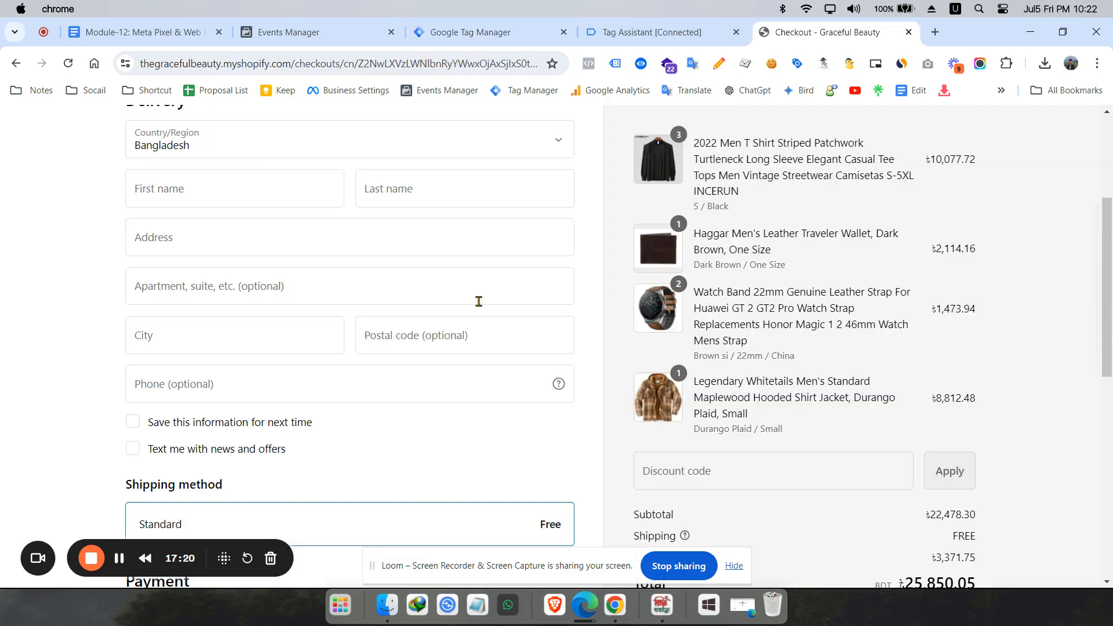
{"action": "left_click", "coordinate": [609, 32]}
{"action": "scroll", "coordinate": [429, 319], "scroll_direction": "up", "scroll_amount": 5}
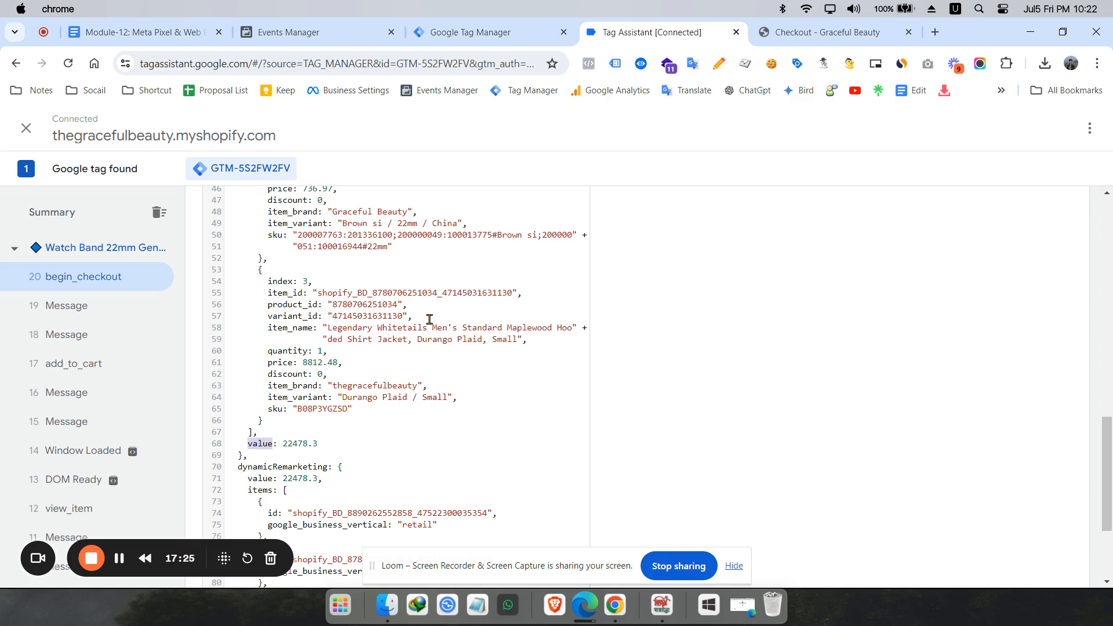
{"action": "scroll", "coordinate": [347, 403], "scroll_direction": "down", "scroll_amount": 5}
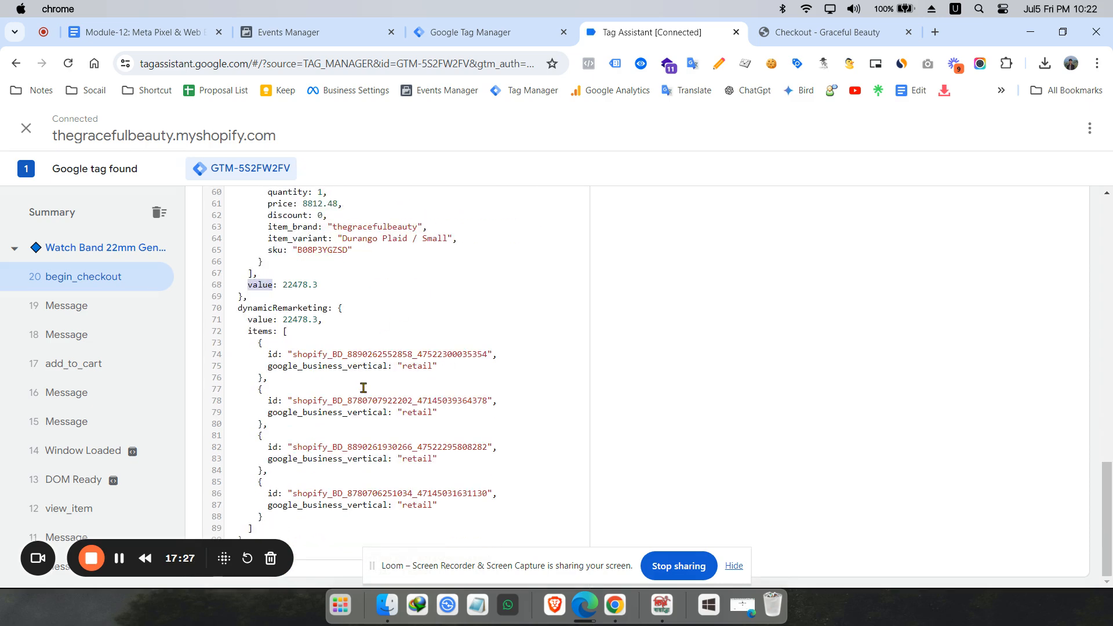
{"action": "scroll", "coordinate": [379, 364], "scroll_direction": "up", "scroll_amount": 3}
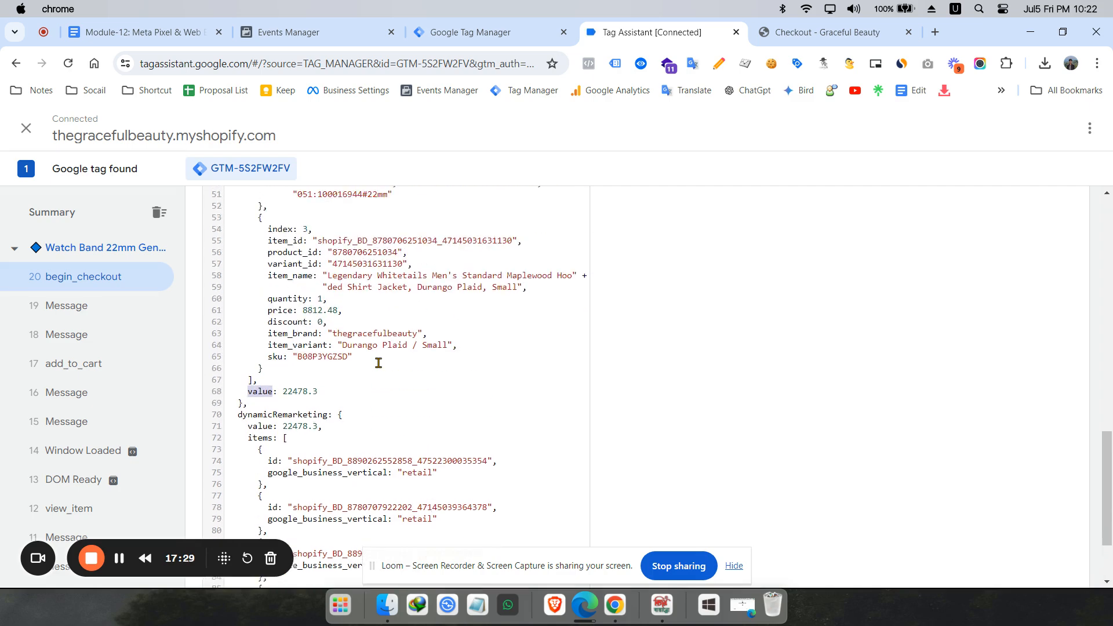
{"action": "scroll", "coordinate": [379, 364], "scroll_direction": "up", "scroll_amount": 20}
{"action": "scroll", "coordinate": [382, 361], "scroll_direction": "down", "scroll_amount": 6}
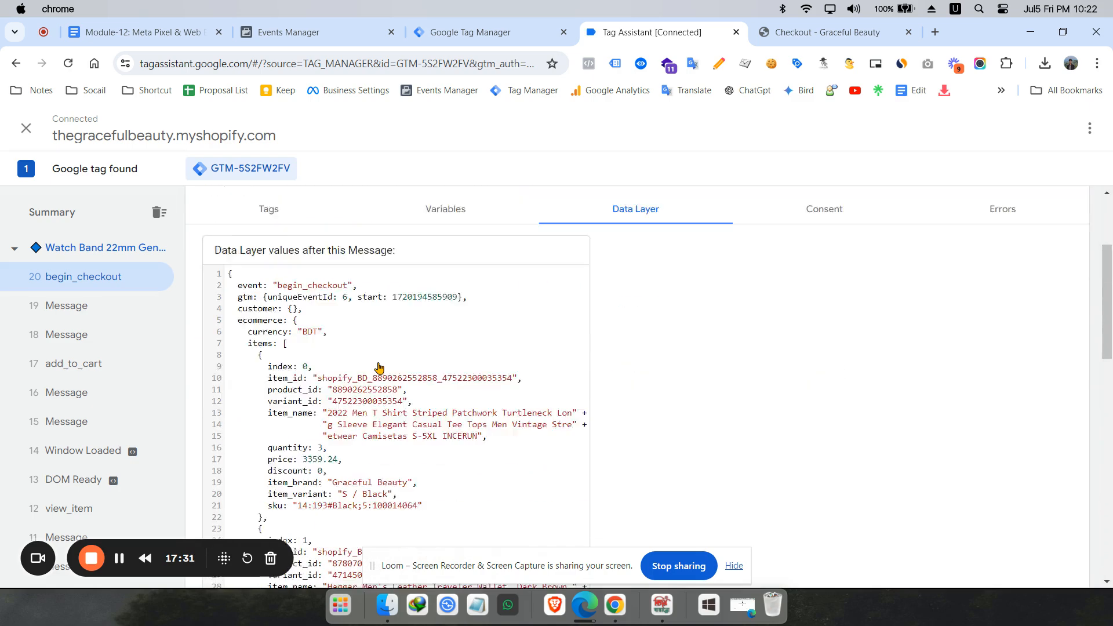
Step: Return to Google Tag Manager and publish the workspace changes as a new live version without a name or description
{"action": "left_click", "coordinate": [488, 33]}
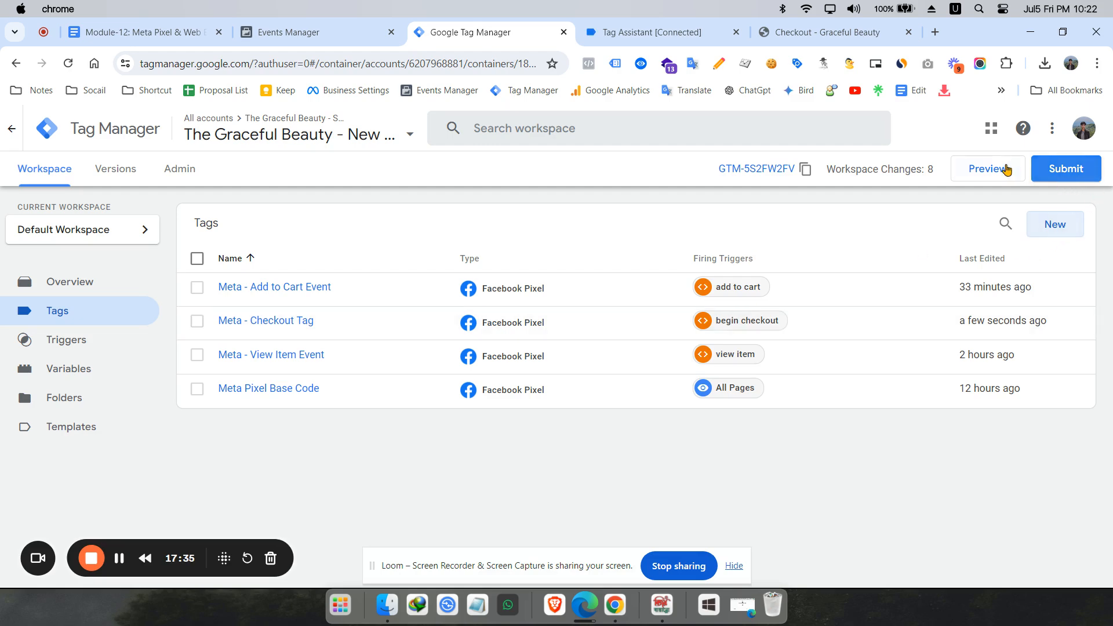
{"action": "left_click", "coordinate": [1093, 173]}
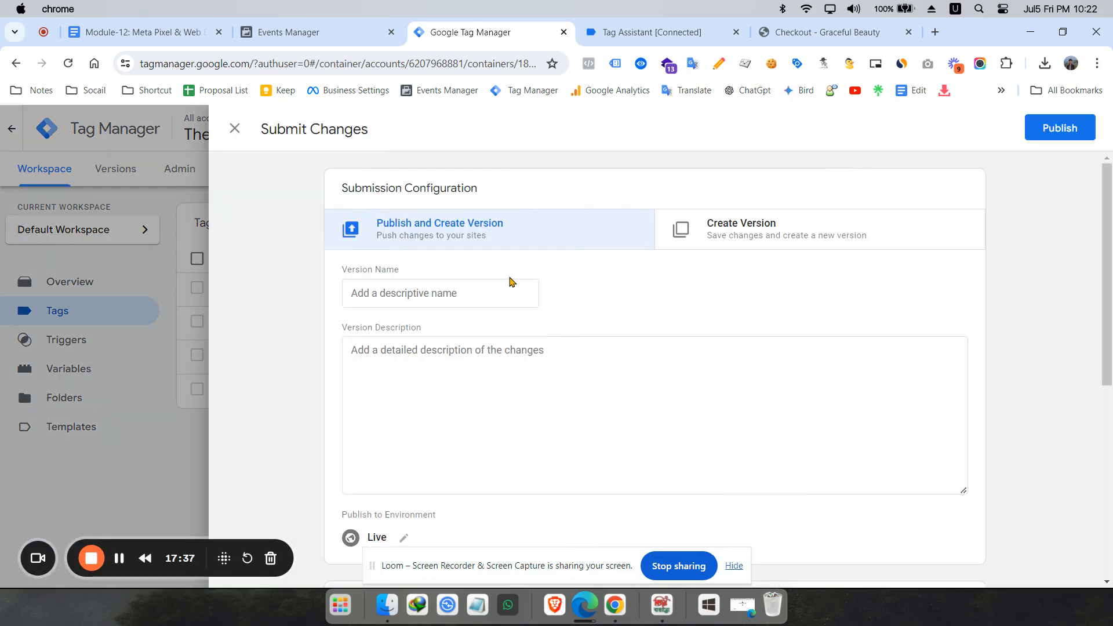
{"action": "left_click", "coordinate": [1057, 129]}
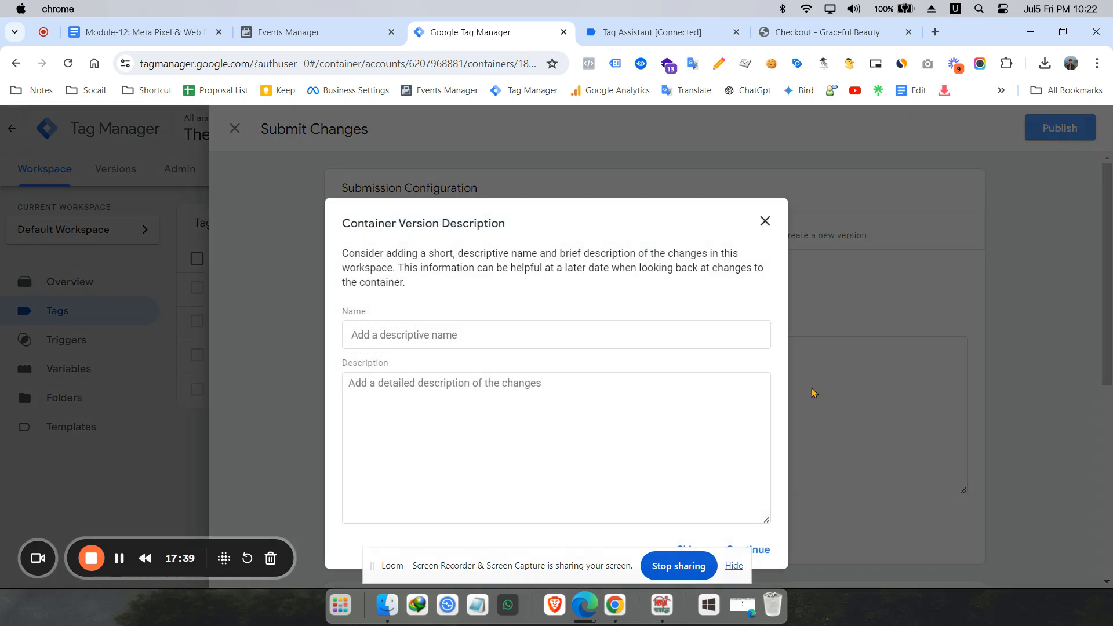
{"action": "left_click", "coordinate": [735, 567]}
{"action": "left_click", "coordinate": [751, 552]}
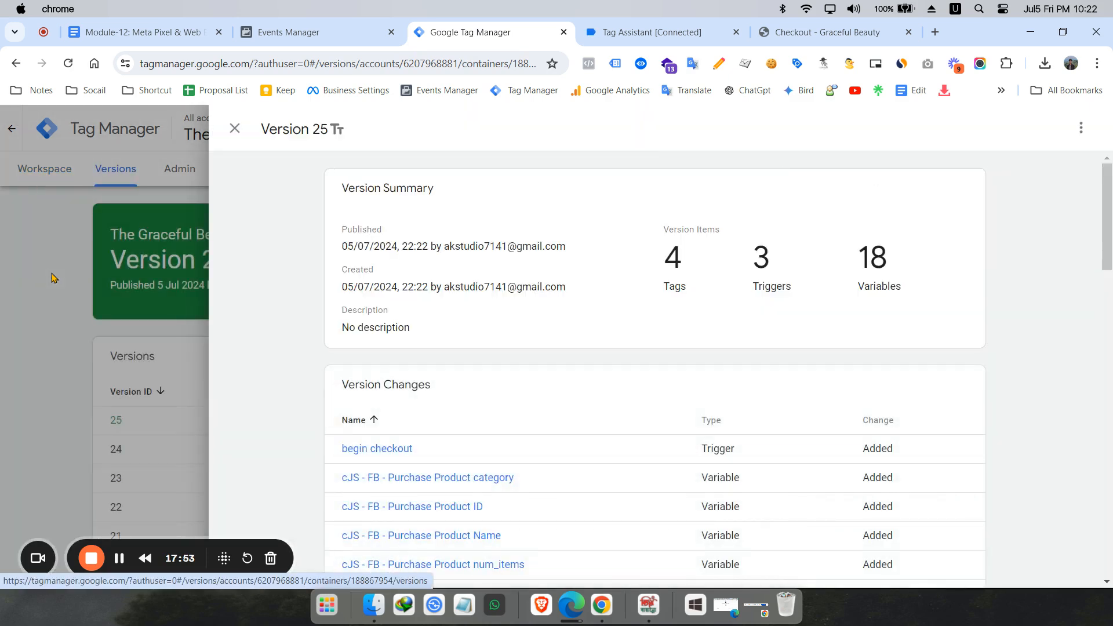
Step: Close the version summary, return to the workspace overview and close the Checkout and Tag Assistant browser tabs
{"action": "left_click", "coordinate": [45, 213]}
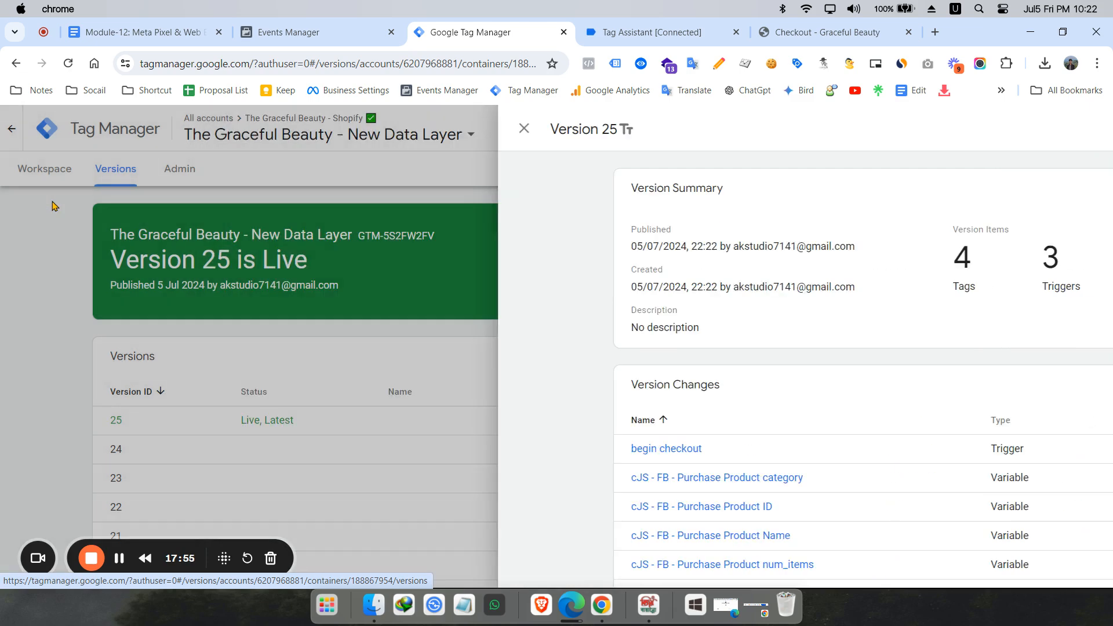
{"action": "left_click", "coordinate": [48, 173]}
{"action": "left_click", "coordinate": [908, 32]}
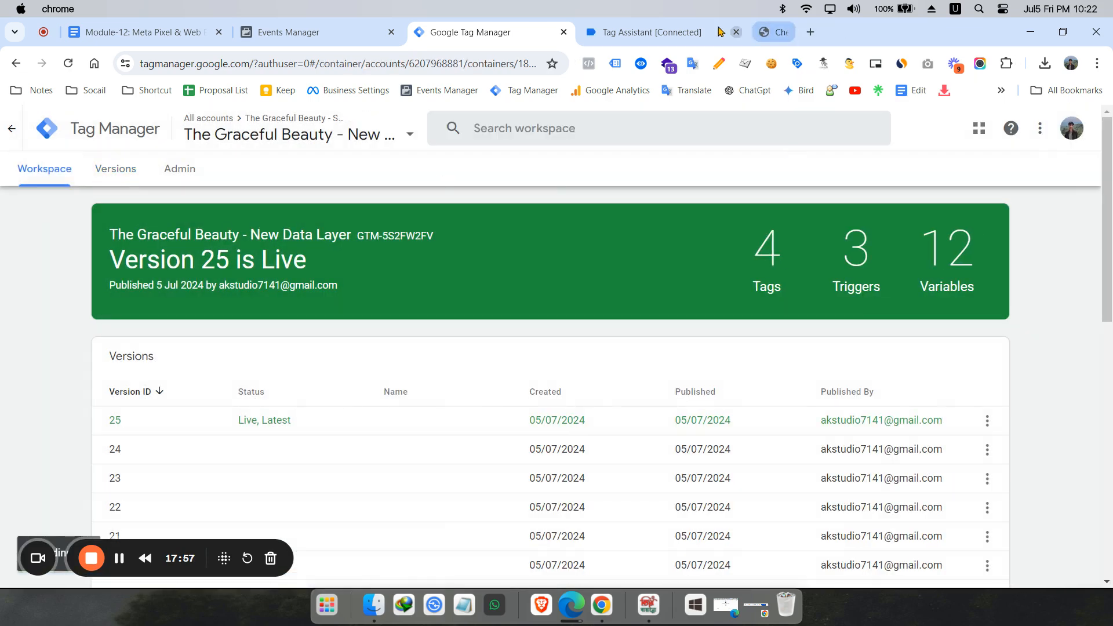
{"action": "left_click", "coordinate": [736, 32]}
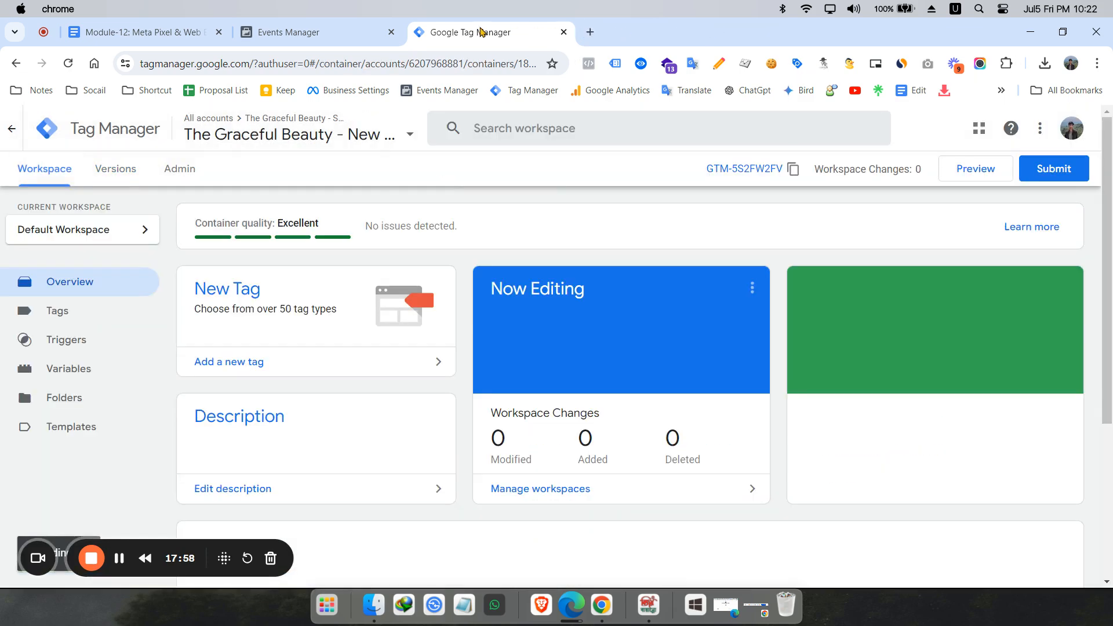
Step: Start preview mode for the container and connect Tag Assistant to the thegracefulbeauty.myshopify.com store
{"action": "left_click", "coordinate": [964, 174]}
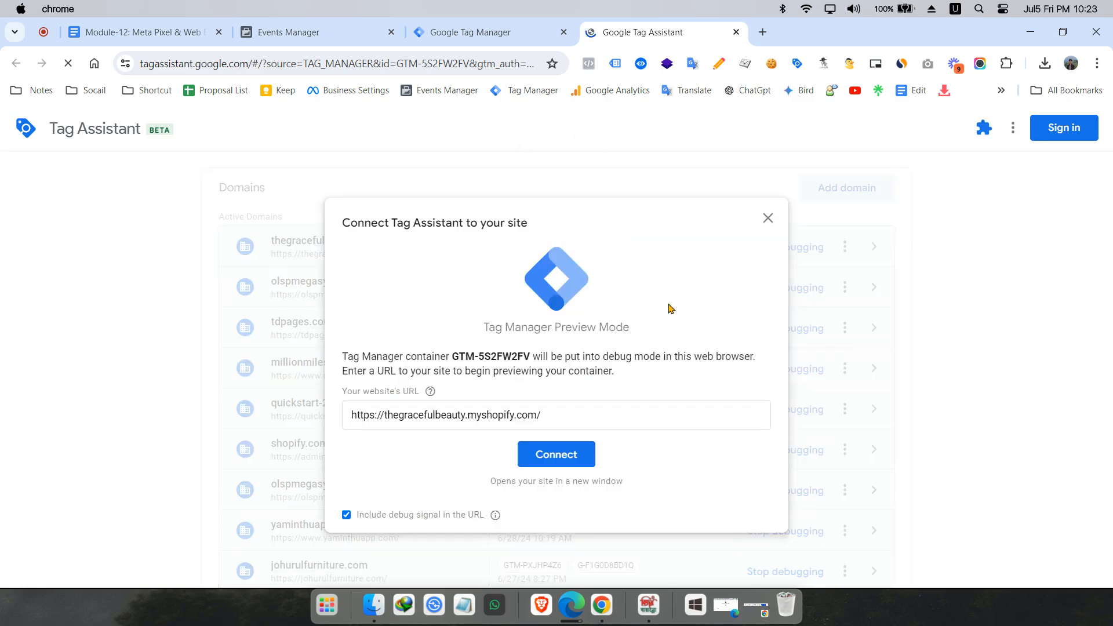
{"action": "left_click", "coordinate": [548, 456]}
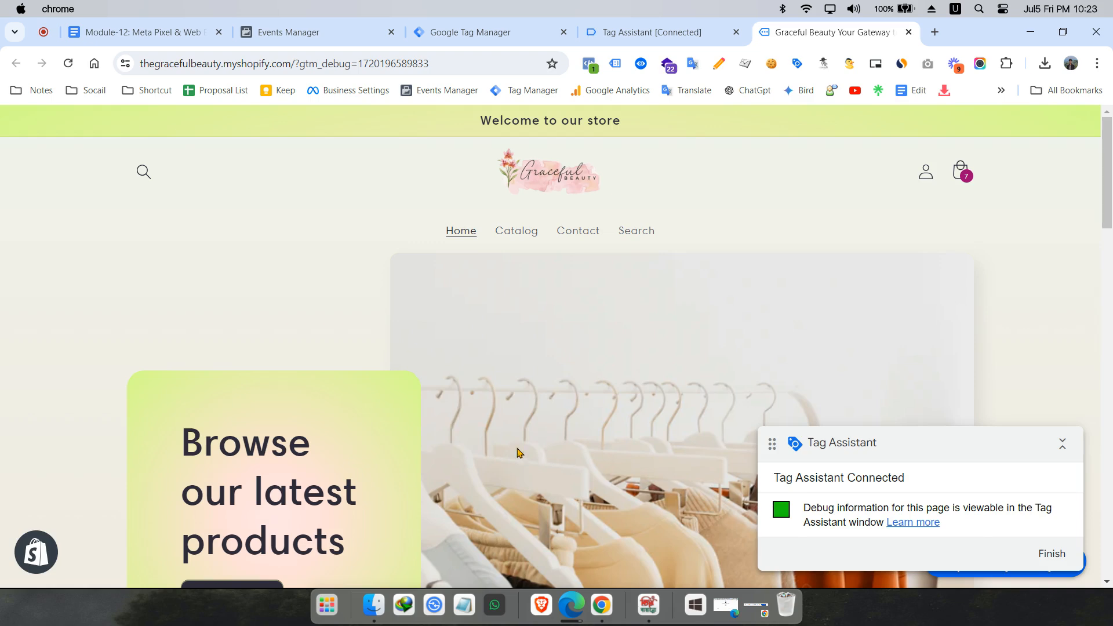
{"action": "scroll", "coordinate": [621, 226], "scroll_direction": "down", "scroll_amount": 8}
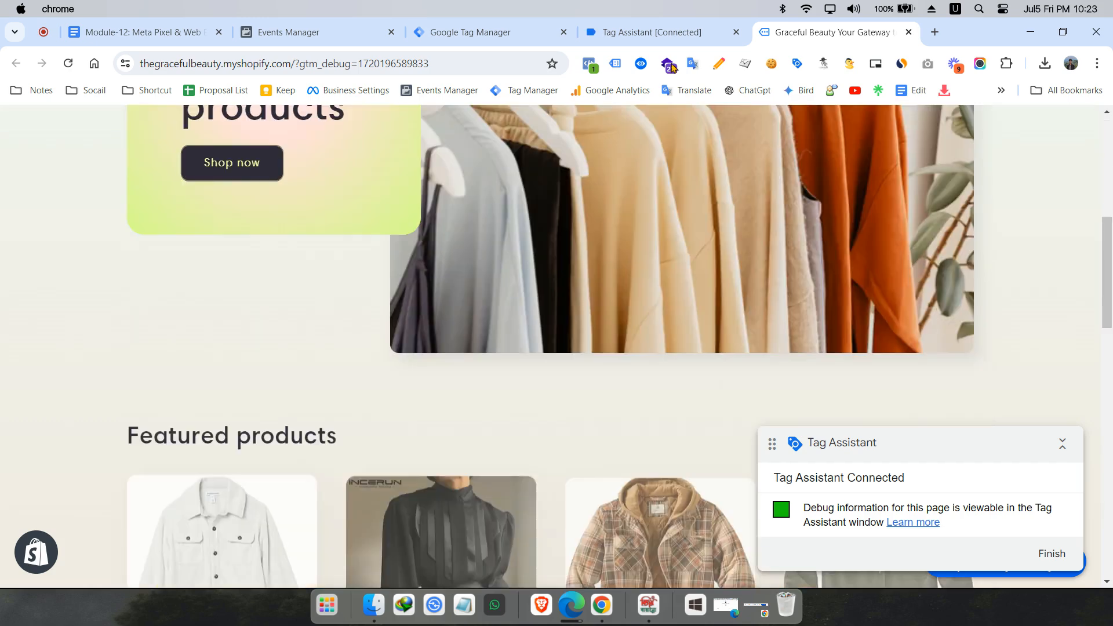
{"action": "left_click", "coordinate": [658, 34]}
{"action": "left_click", "coordinate": [532, 384]}
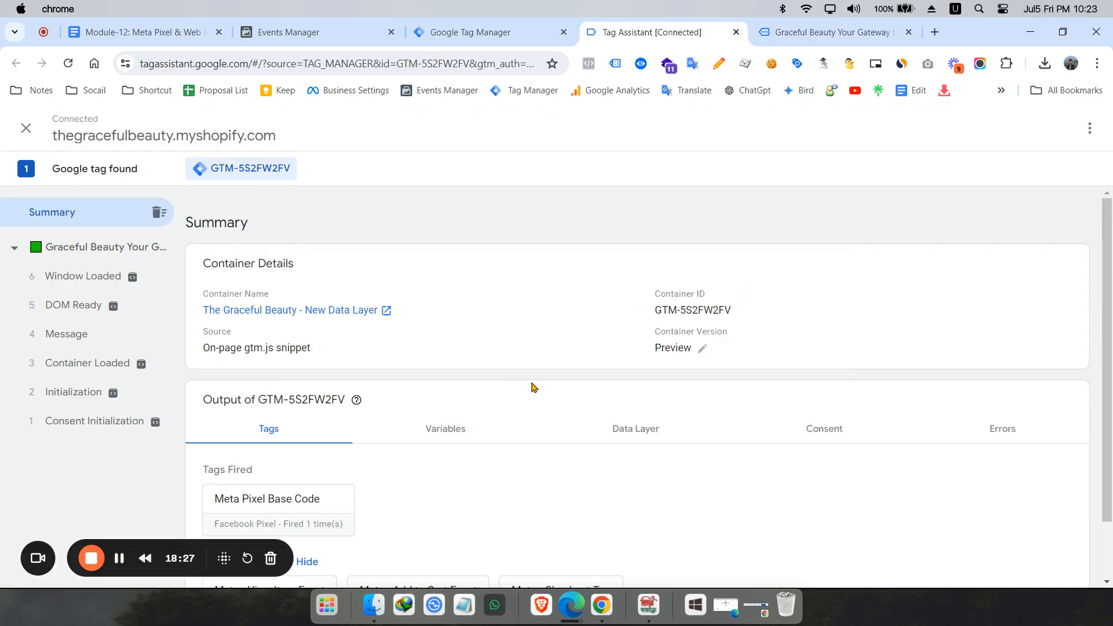
Step: Return to the store's home page, browse the featured products and check the page's events in Meta Pixel Helper
{"action": "left_click", "coordinate": [764, 33]}
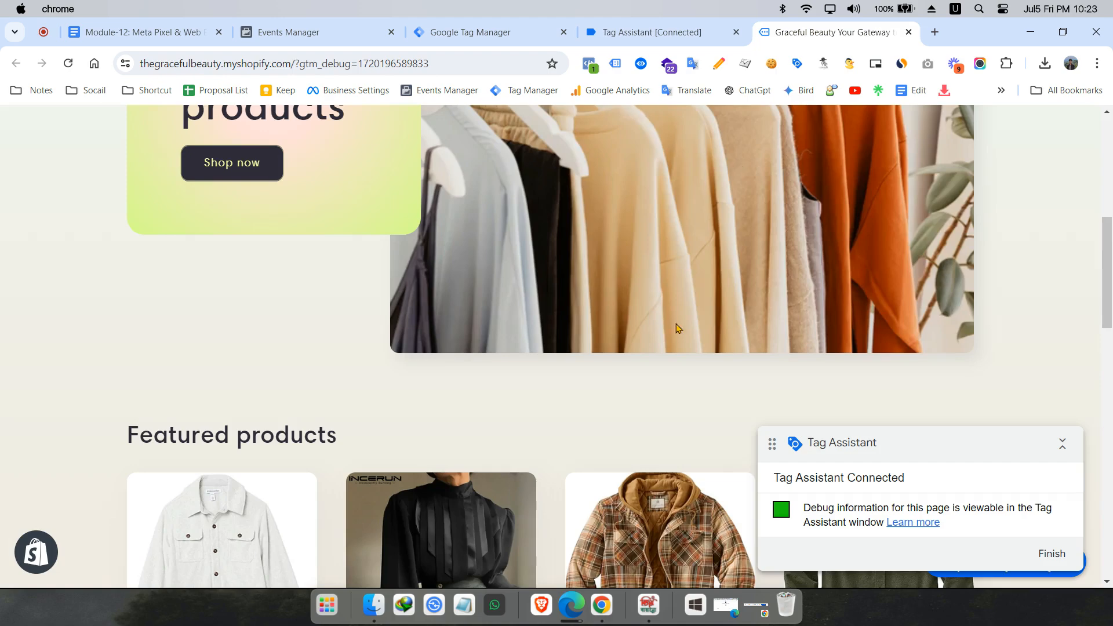
{"action": "scroll", "coordinate": [683, 329], "scroll_direction": "down", "scroll_amount": 5}
{"action": "scroll", "coordinate": [679, 313], "scroll_direction": "down", "scroll_amount": 6}
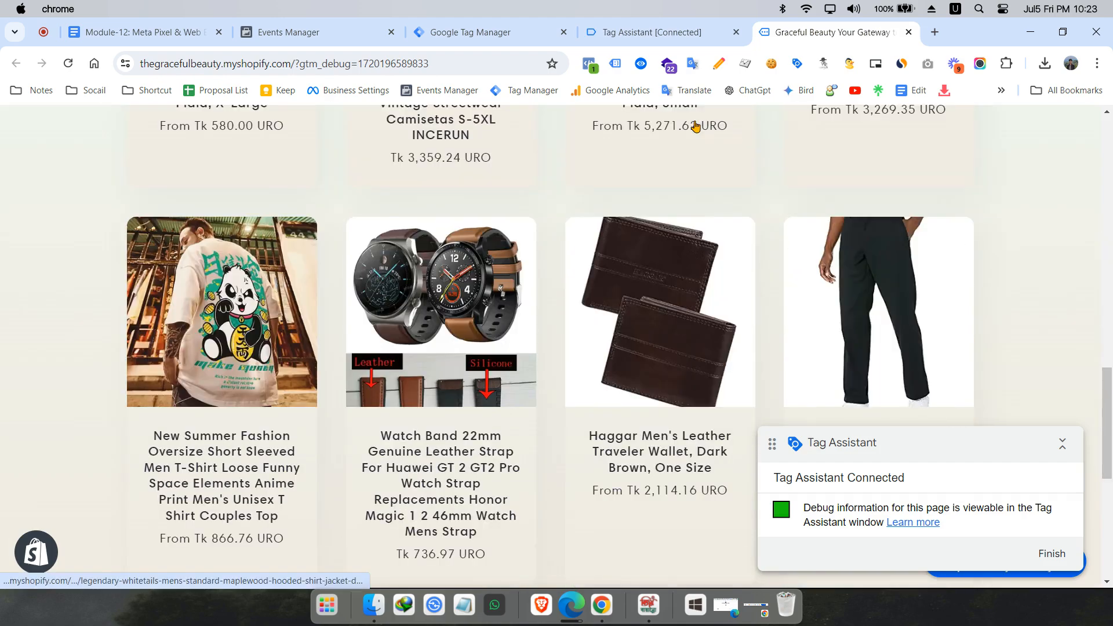
{"action": "left_click", "coordinate": [589, 64]}
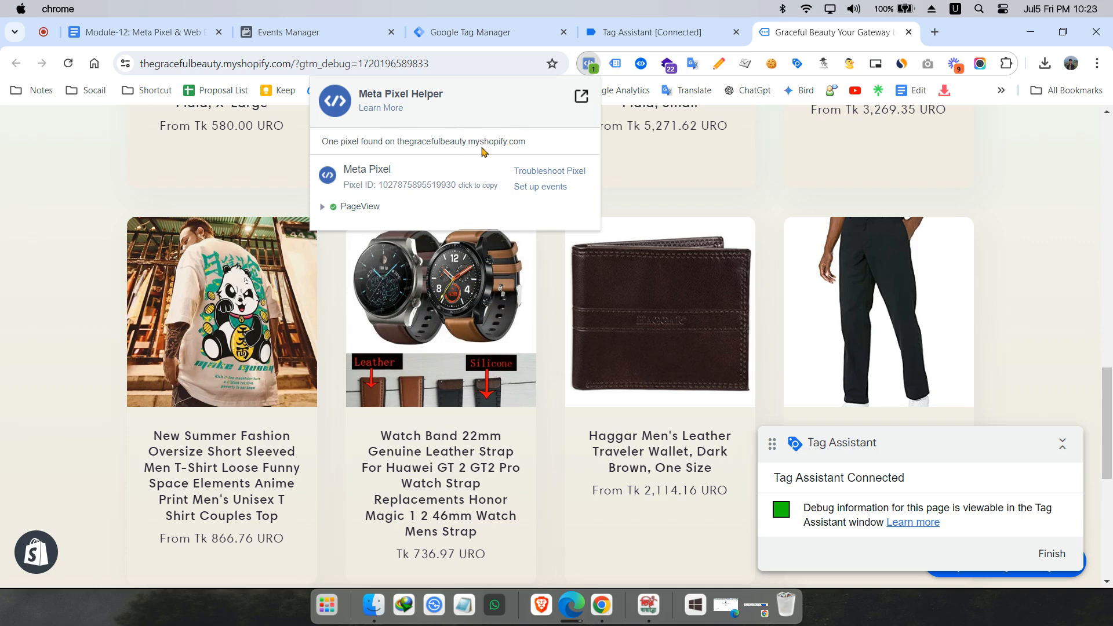
Step: Open the Haggar Men's Leather Traveler Wallet product page and examine its ViewContent event parameters in Meta Pixel Helper
{"action": "left_click", "coordinate": [681, 186]}
{"action": "scroll", "coordinate": [681, 210], "scroll_direction": "down", "scroll_amount": 1}
{"action": "scroll", "coordinate": [679, 211], "scroll_direction": "down", "scroll_amount": 3}
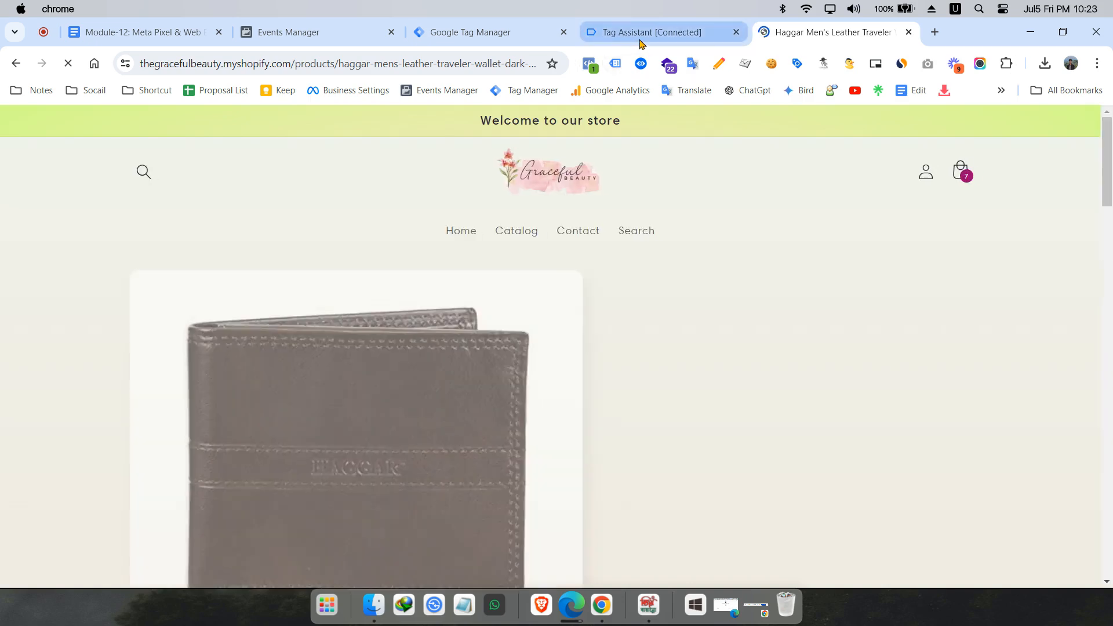
{"action": "left_click", "coordinate": [592, 68]}
{"action": "left_click", "coordinate": [355, 227]}
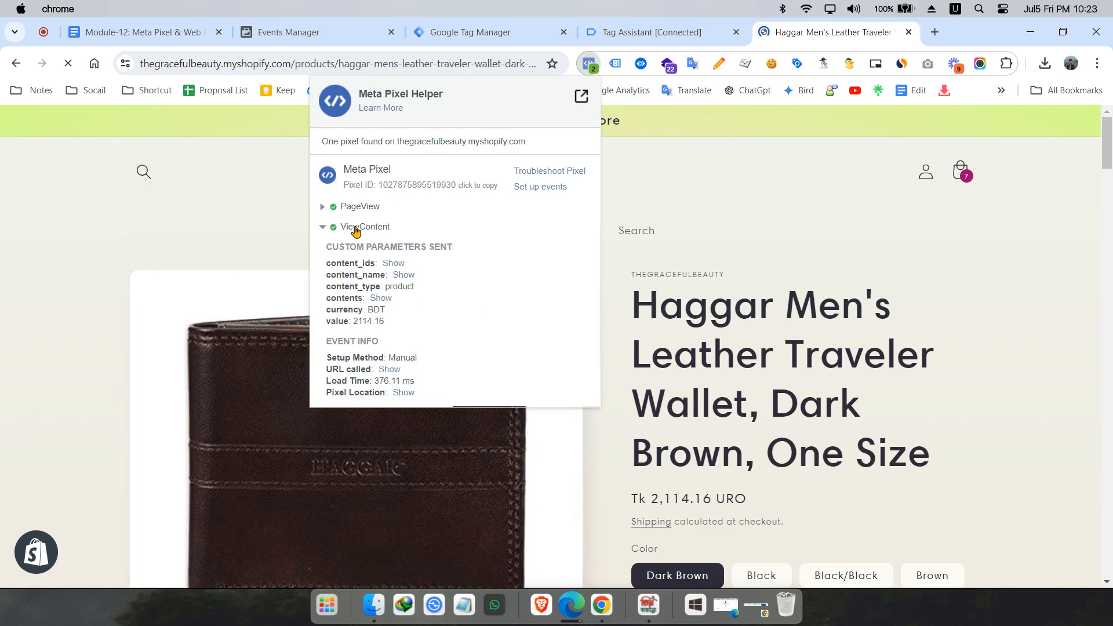
{"action": "scroll", "coordinate": [766, 281], "scroll_direction": "down", "scroll_amount": 3}
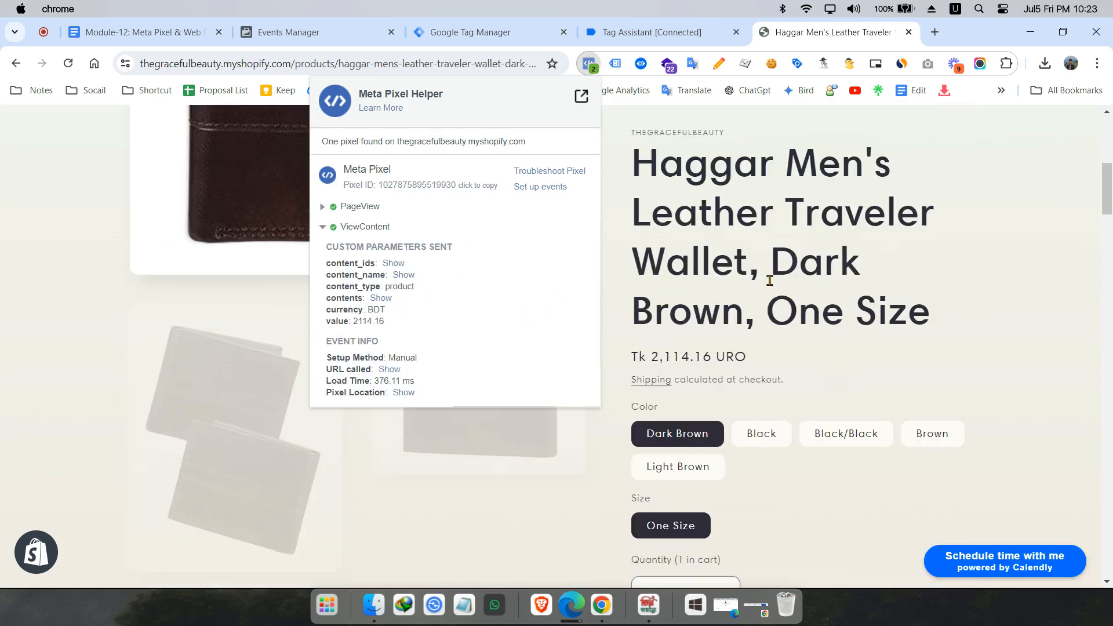
Step: Check the event list in Tag Assistant and recheck the wallet page's fired events in Meta Pixel Helper
{"action": "left_click", "coordinate": [644, 39]}
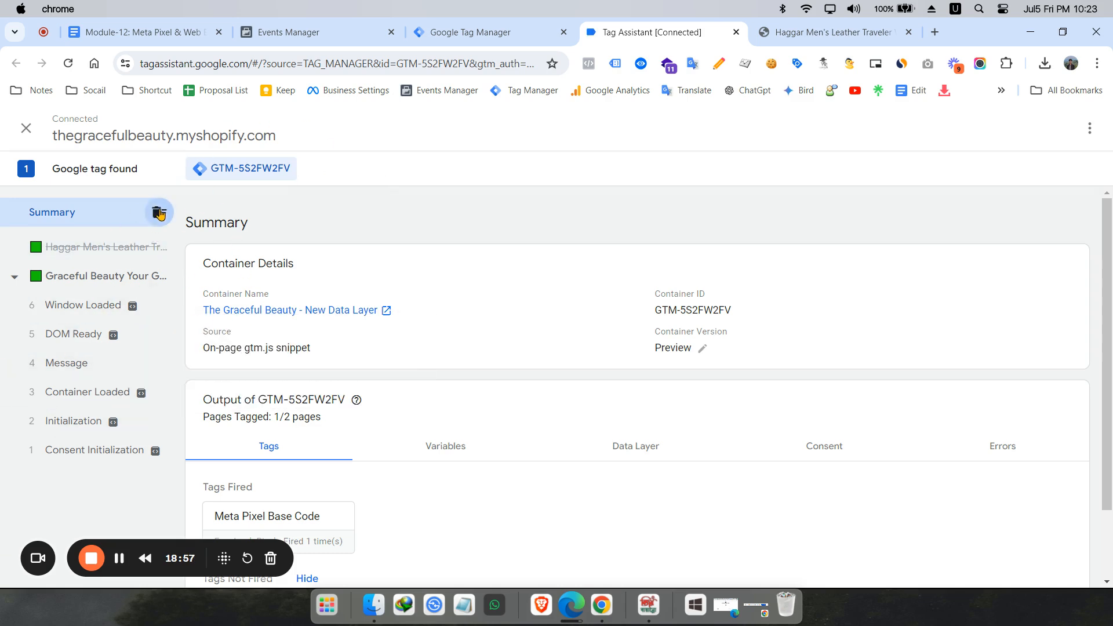
{"action": "left_click", "coordinate": [783, 38]}
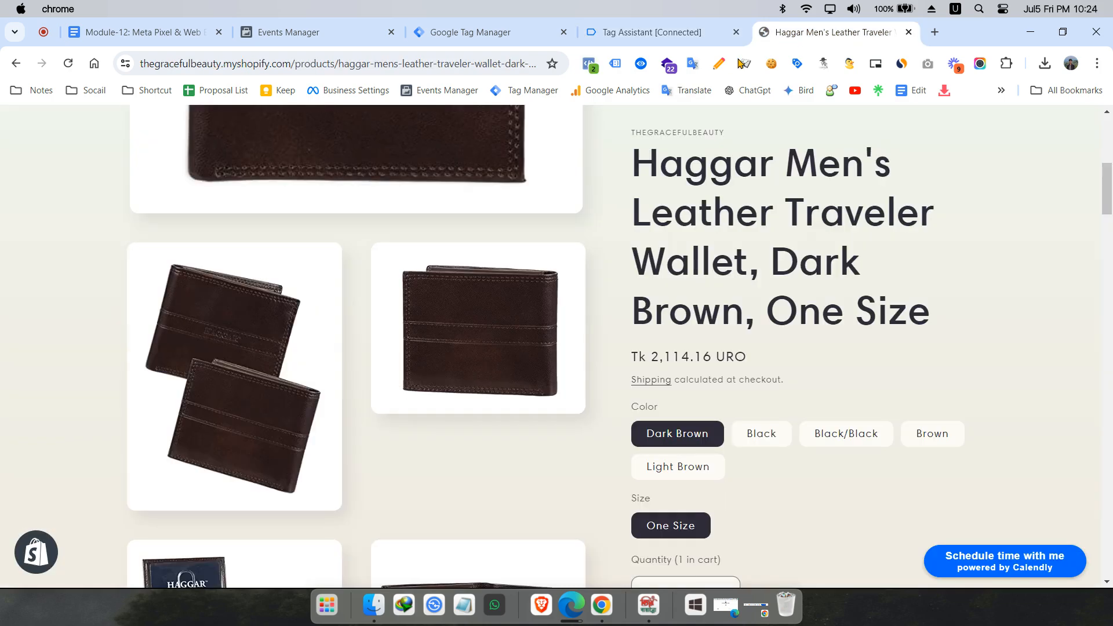
{"action": "left_click", "coordinate": [589, 63]}
{"action": "scroll", "coordinate": [920, 293], "scroll_direction": "down", "scroll_amount": 15}
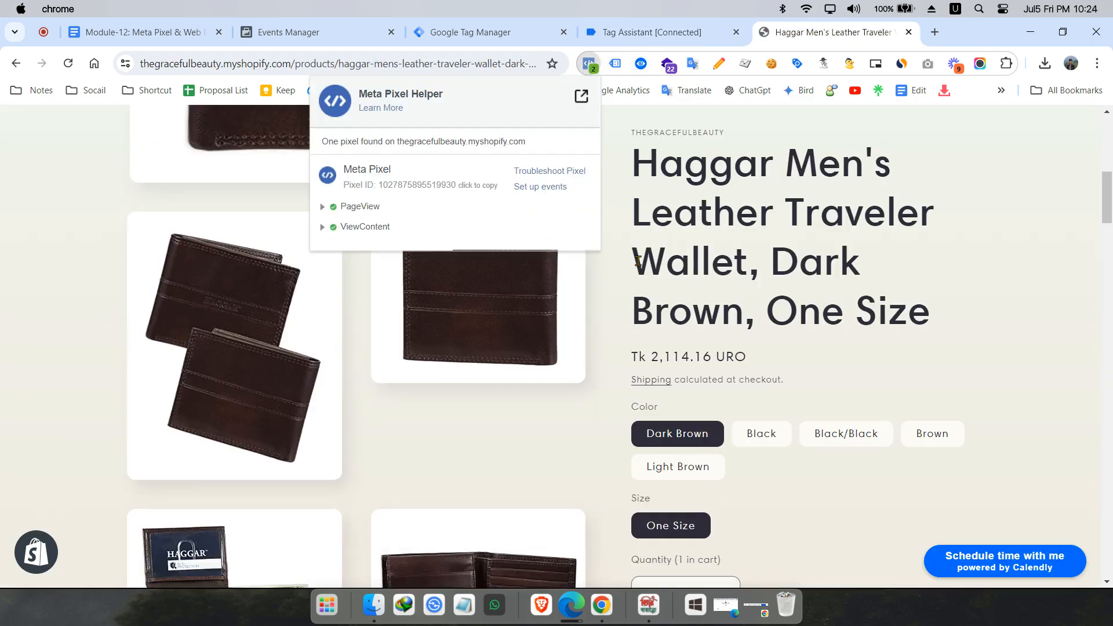
Step: Choose the wallet's Black/Black color and add it to the cart
{"action": "left_click", "coordinate": [874, 299]}
{"action": "scroll", "coordinate": [858, 371], "scroll_direction": "down", "scroll_amount": 5}
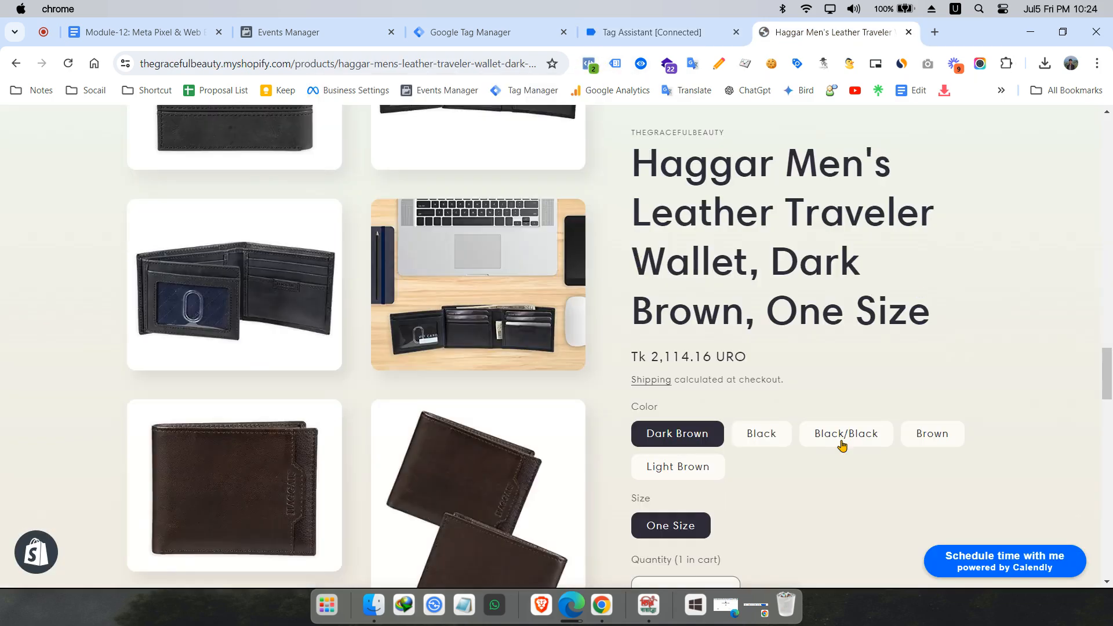
{"action": "left_click", "coordinate": [855, 434]}
{"action": "scroll", "coordinate": [773, 447], "scroll_direction": "down", "scroll_amount": 15}
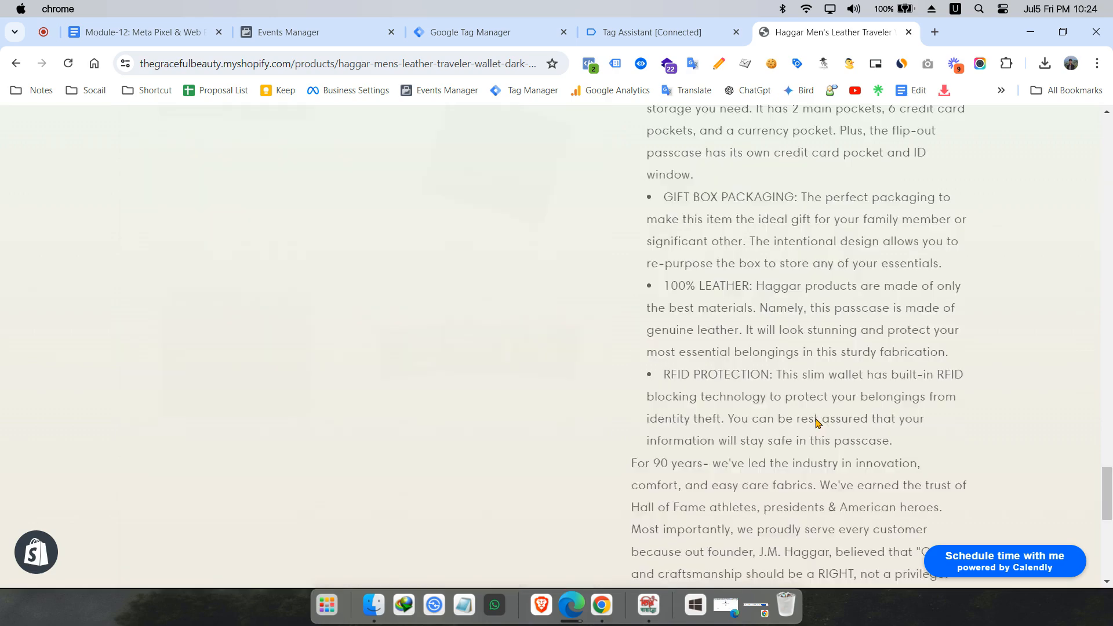
{"action": "scroll", "coordinate": [802, 410], "scroll_direction": "up", "scroll_amount": 10}
{"action": "left_click", "coordinate": [793, 279]}
Step: Examine the AddToCart event in Meta Pixel Helper, including its content_name and content_ids values
{"action": "left_click", "coordinate": [595, 70]}
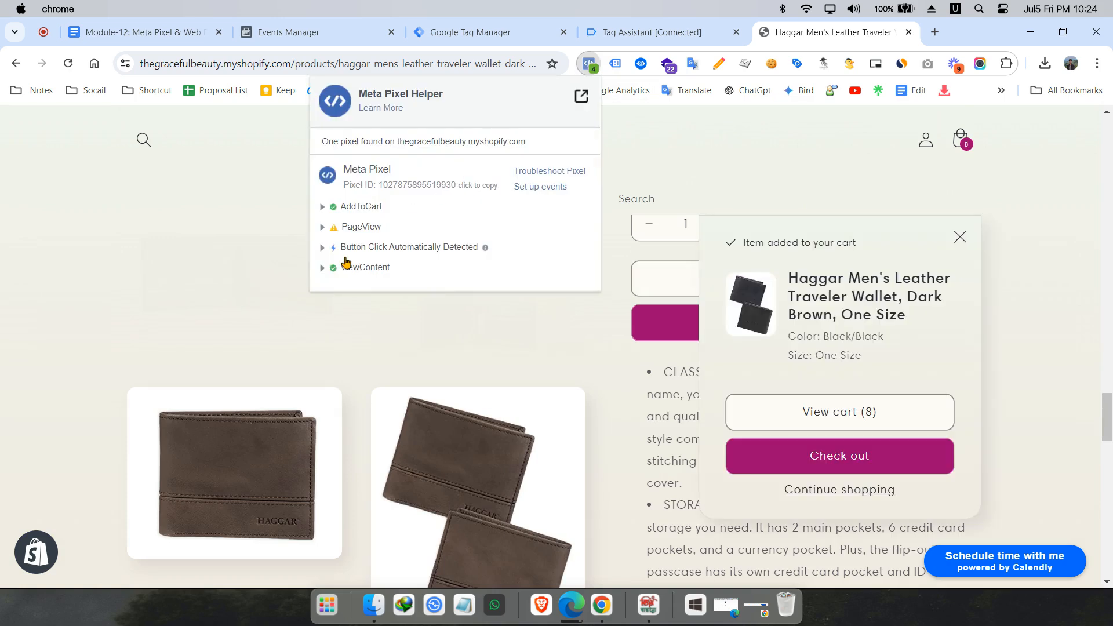
{"action": "left_click", "coordinate": [354, 207]}
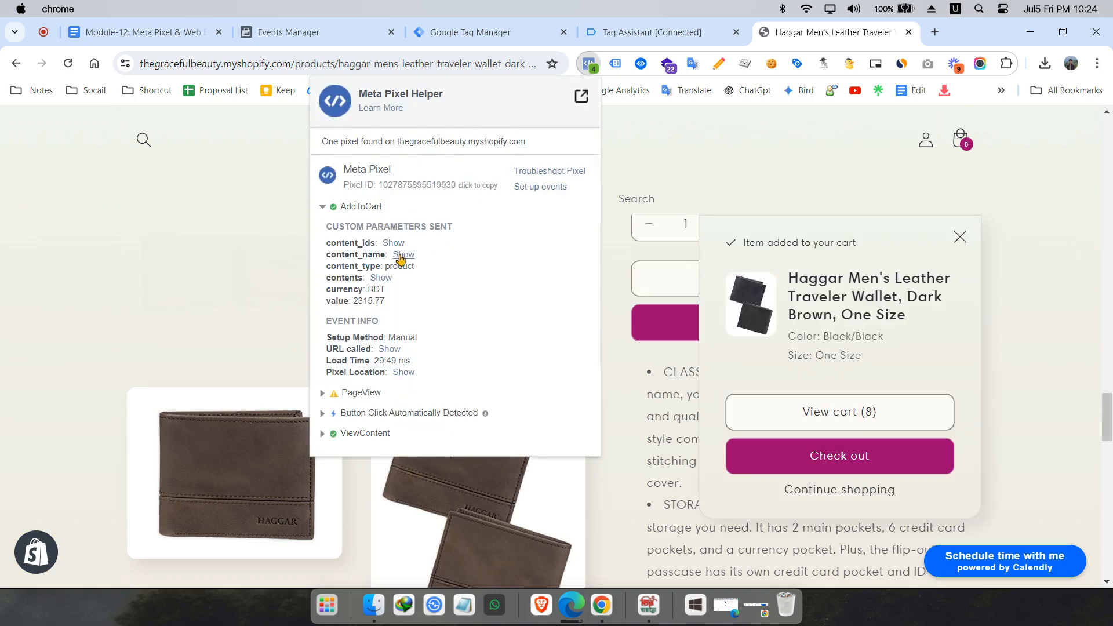
{"action": "left_click", "coordinate": [403, 254]}
{"action": "left_click", "coordinate": [395, 243]}
Step: Proceed to checkout with the Black/Black wallet, look over the checkout page and reload it
{"action": "left_click", "coordinate": [719, 194]}
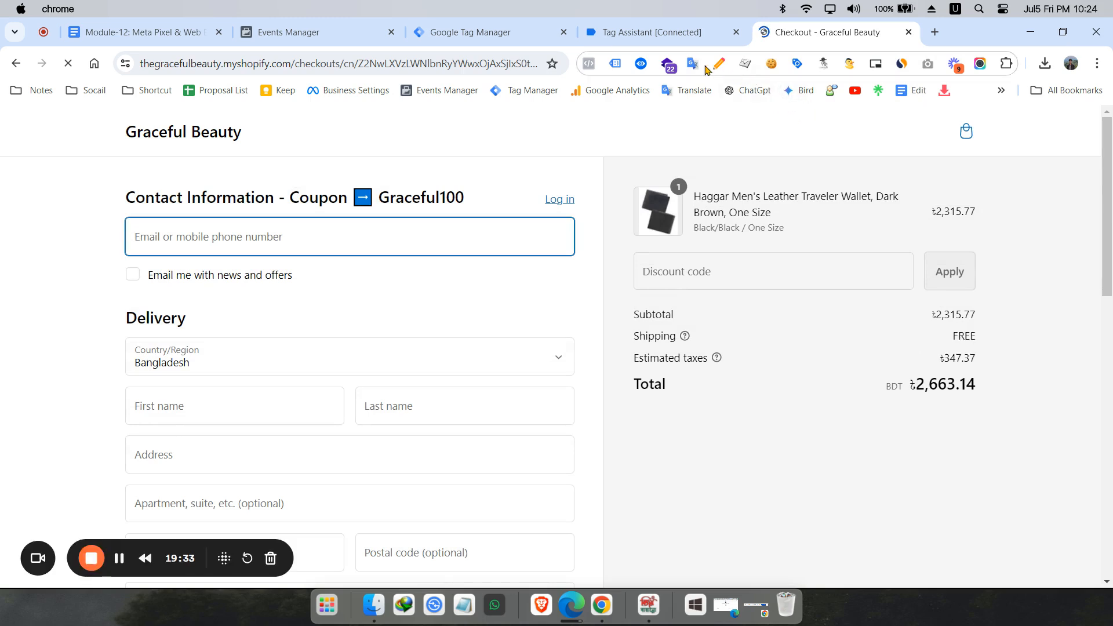
{"action": "left_click", "coordinate": [666, 63]}
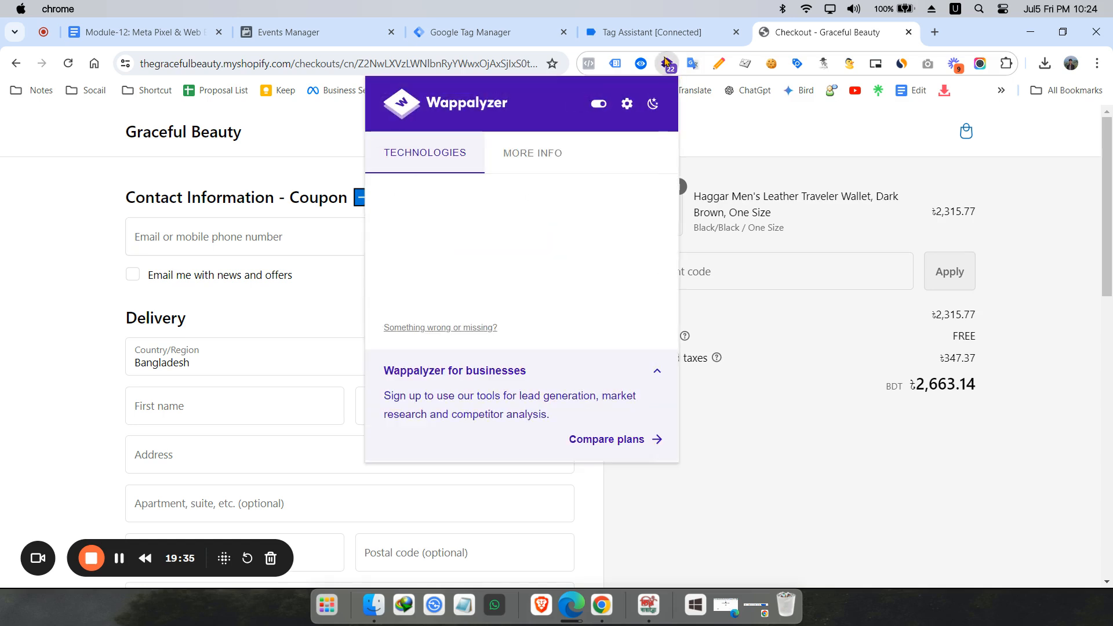
{"action": "left_click", "coordinate": [704, 127]}
{"action": "scroll", "coordinate": [637, 156], "scroll_direction": "down", "scroll_amount": 5}
{"action": "scroll", "coordinate": [621, 219], "scroll_direction": "up", "scroll_amount": 5}
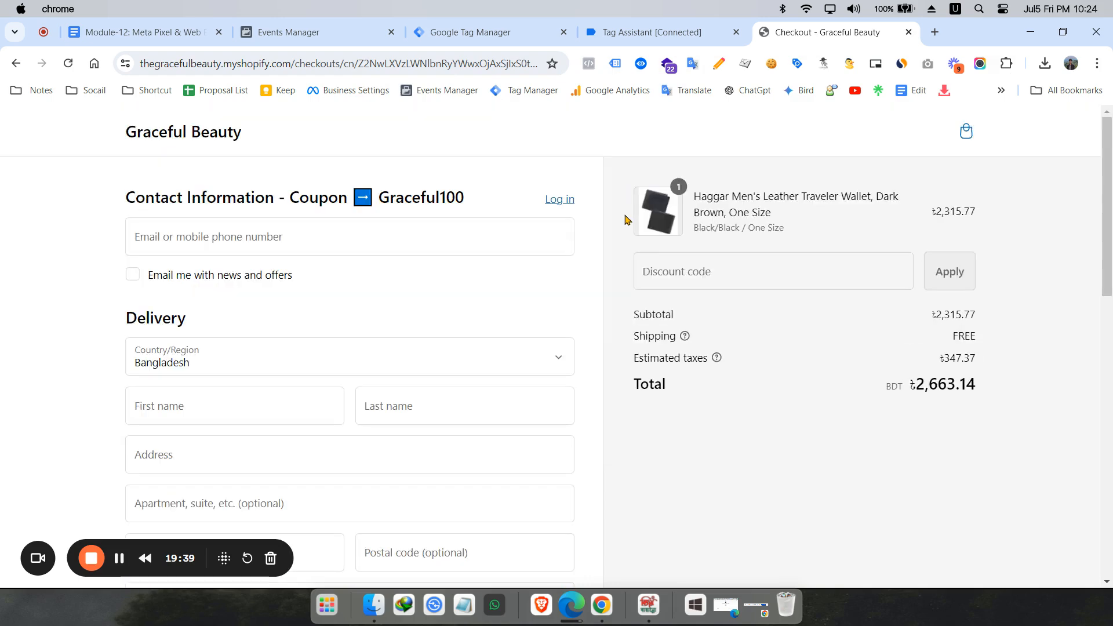
{"action": "scroll", "coordinate": [596, 241], "scroll_direction": "down", "scroll_amount": 15}
{"action": "scroll", "coordinate": [366, 255], "scroll_direction": "up", "scroll_amount": 15}
{"action": "left_click", "coordinate": [68, 64]}
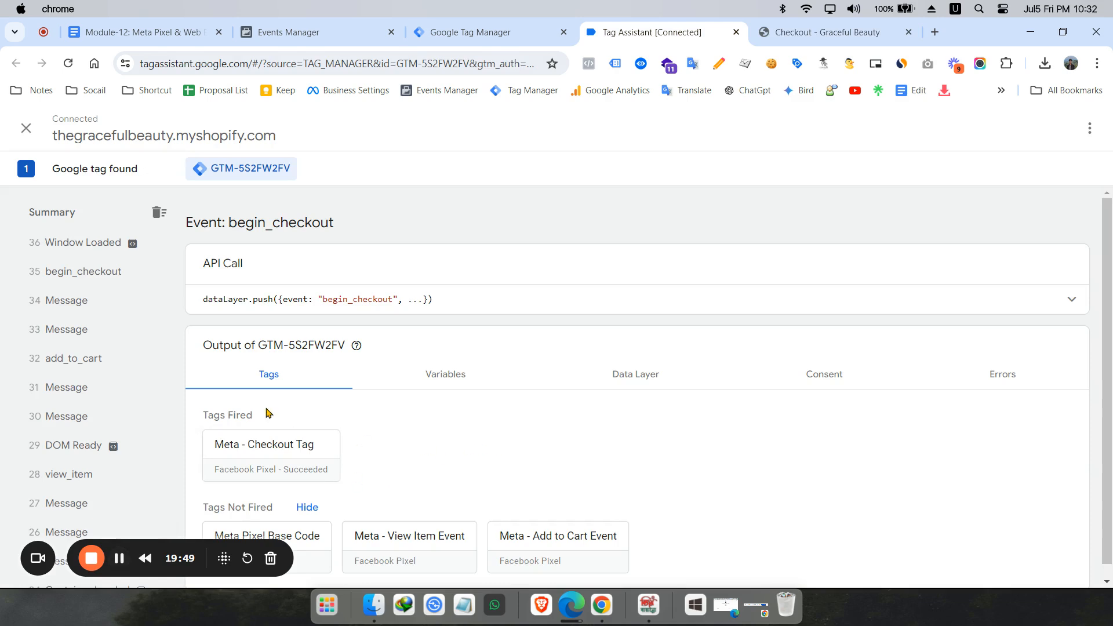
Step: Open Meta - Checkout Tag under the begin_checkout event in Tag Assistant and compare its variables as names and values
{"action": "left_click", "coordinate": [115, 281]}
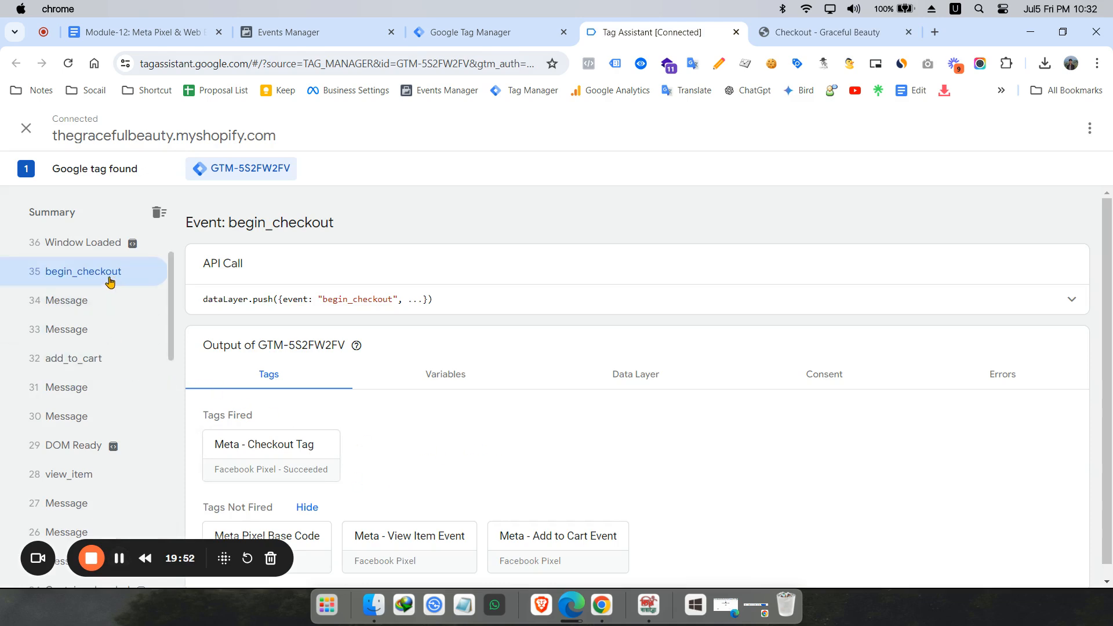
{"action": "left_click", "coordinate": [273, 453]}
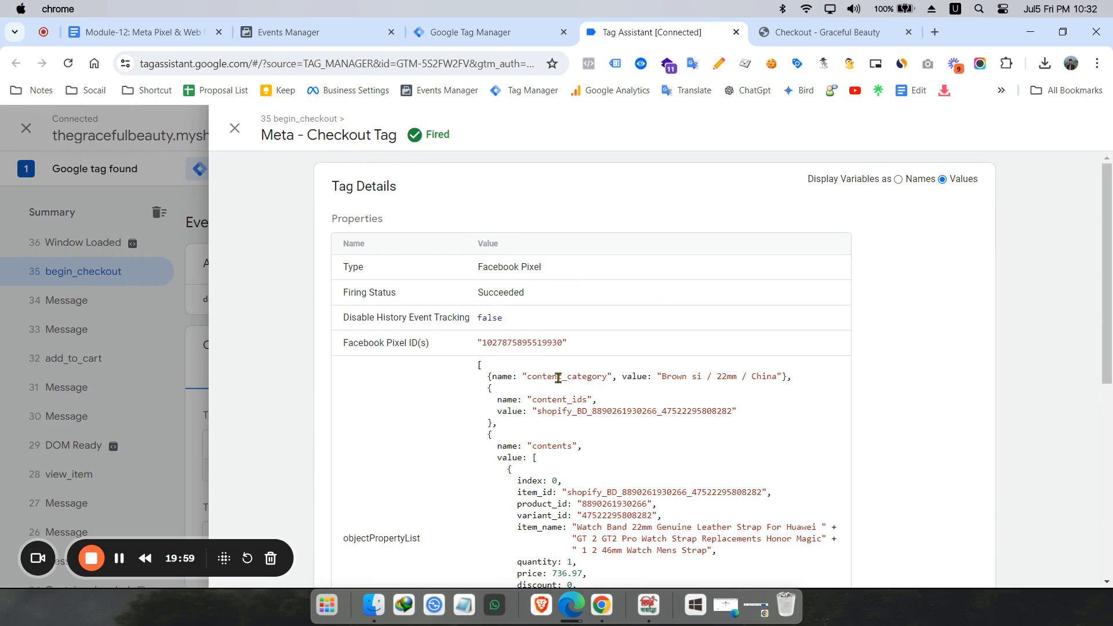
{"action": "scroll", "coordinate": [558, 378], "scroll_direction": "down", "scroll_amount": 5}
{"action": "scroll", "coordinate": [734, 343], "scroll_direction": "up", "scroll_amount": 4}
{"action": "scroll", "coordinate": [735, 343], "scroll_direction": "up", "scroll_amount": 1}
{"action": "left_click", "coordinate": [899, 179]}
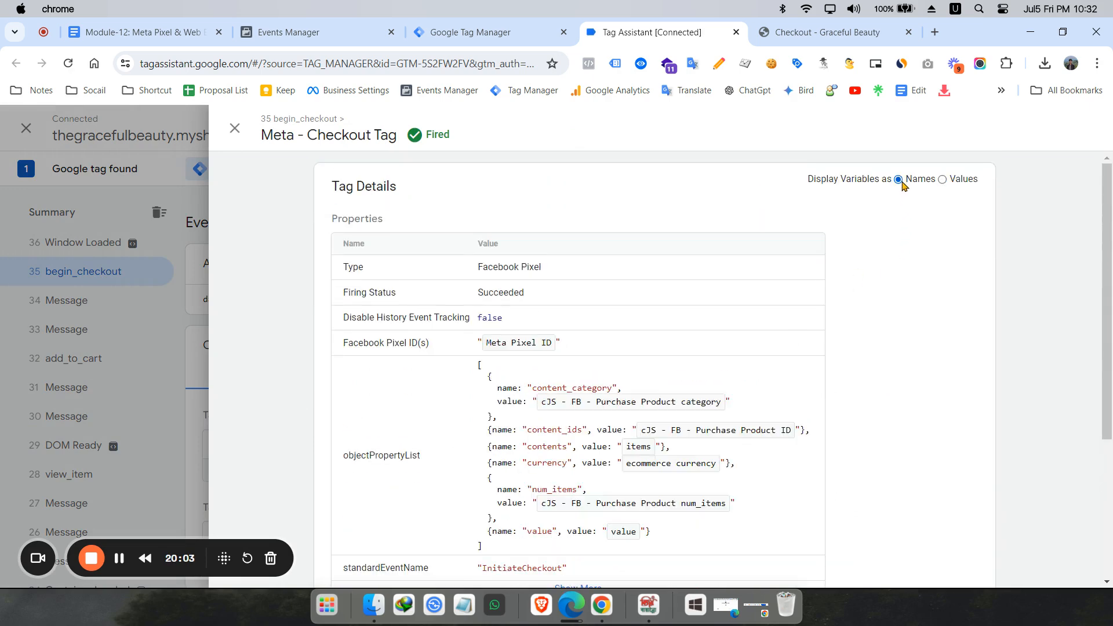
{"action": "left_click", "coordinate": [957, 181]}
Step: Examine the checkout tag's object properties, standard event name and firing trigger, and expand its remaining properties
{"action": "scroll", "coordinate": [634, 355], "scroll_direction": "down", "scroll_amount": 1}
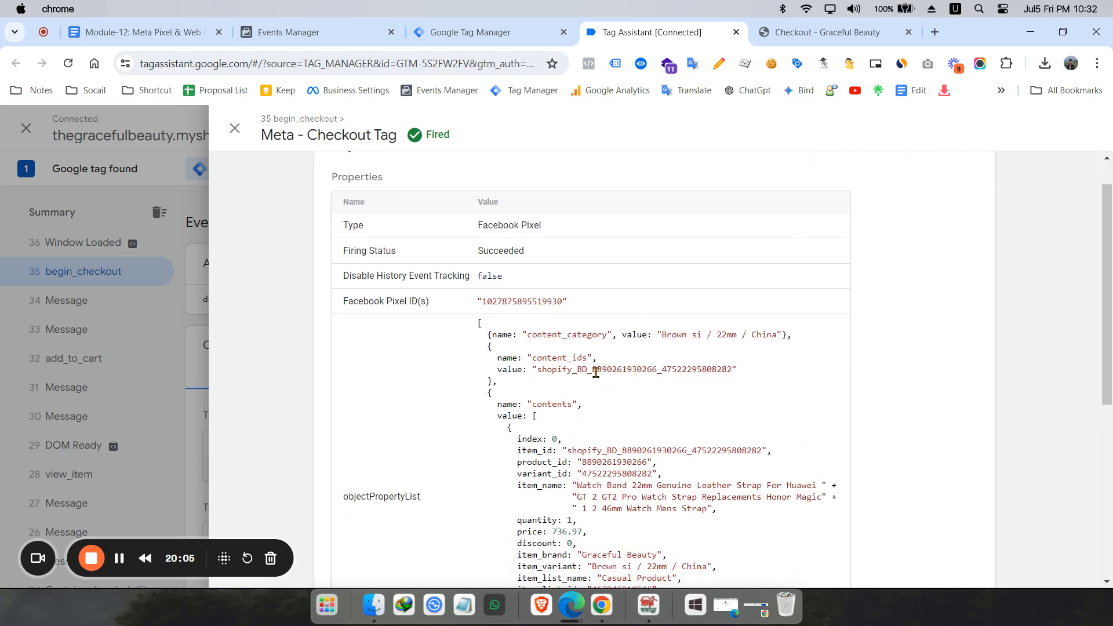
{"action": "scroll", "coordinate": [698, 392], "scroll_direction": "down", "scroll_amount": 2}
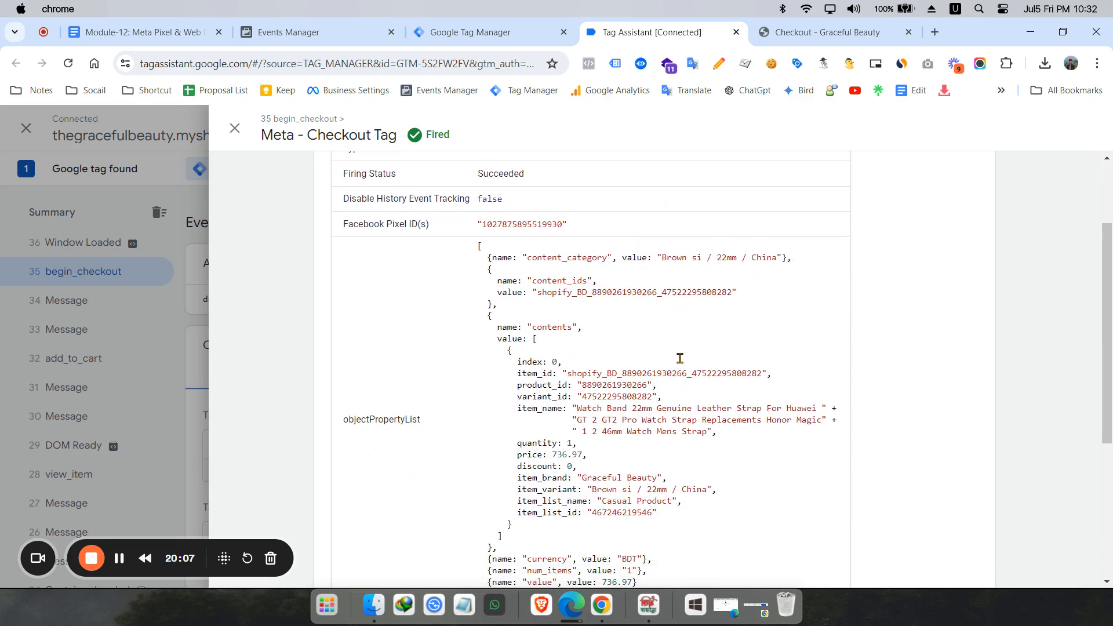
{"action": "scroll", "coordinate": [601, 387], "scroll_direction": "down", "scroll_amount": 1}
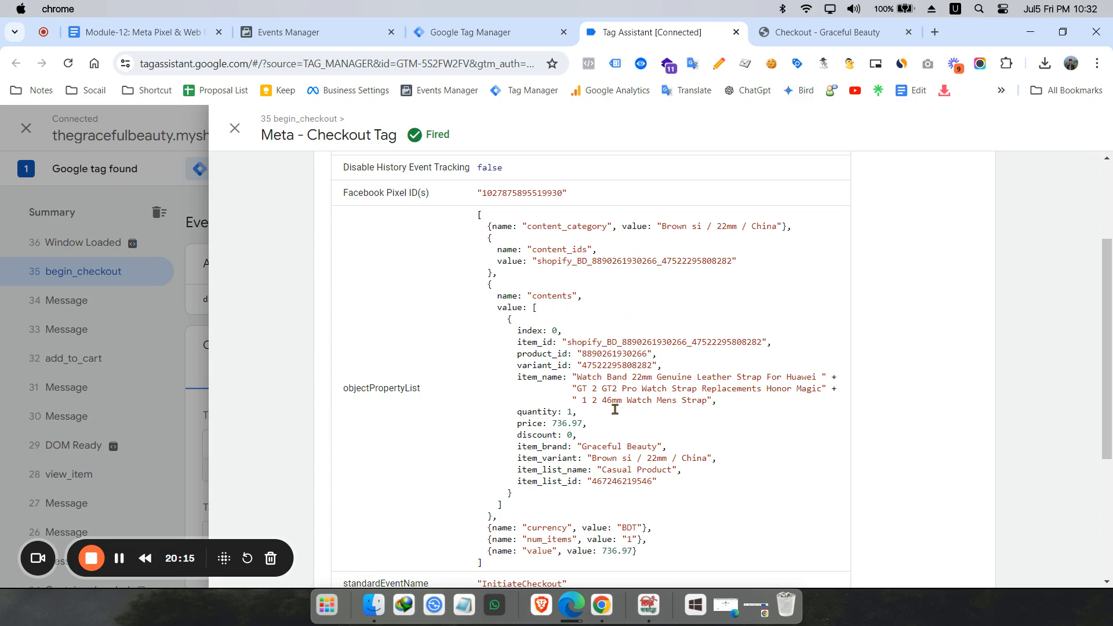
{"action": "scroll", "coordinate": [616, 411], "scroll_direction": "down", "scroll_amount": 5}
{"action": "scroll", "coordinate": [574, 322], "scroll_direction": "up", "scroll_amount": 4}
{"action": "scroll", "coordinate": [576, 336], "scroll_direction": "down", "scroll_amount": 4}
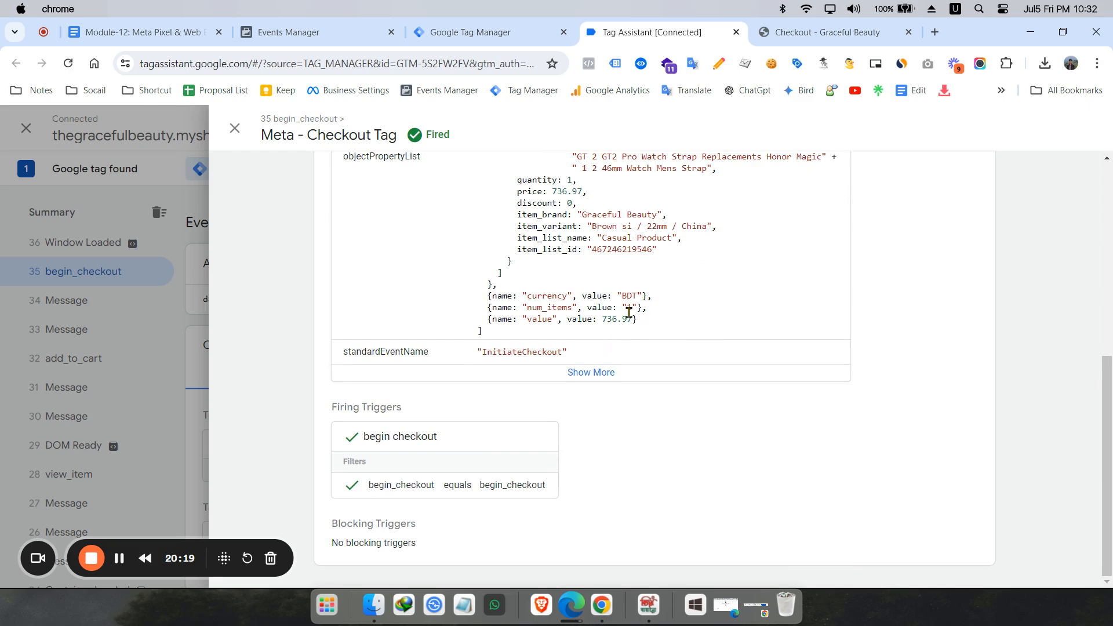
{"action": "scroll", "coordinate": [632, 316], "scroll_direction": "up", "scroll_amount": 5}
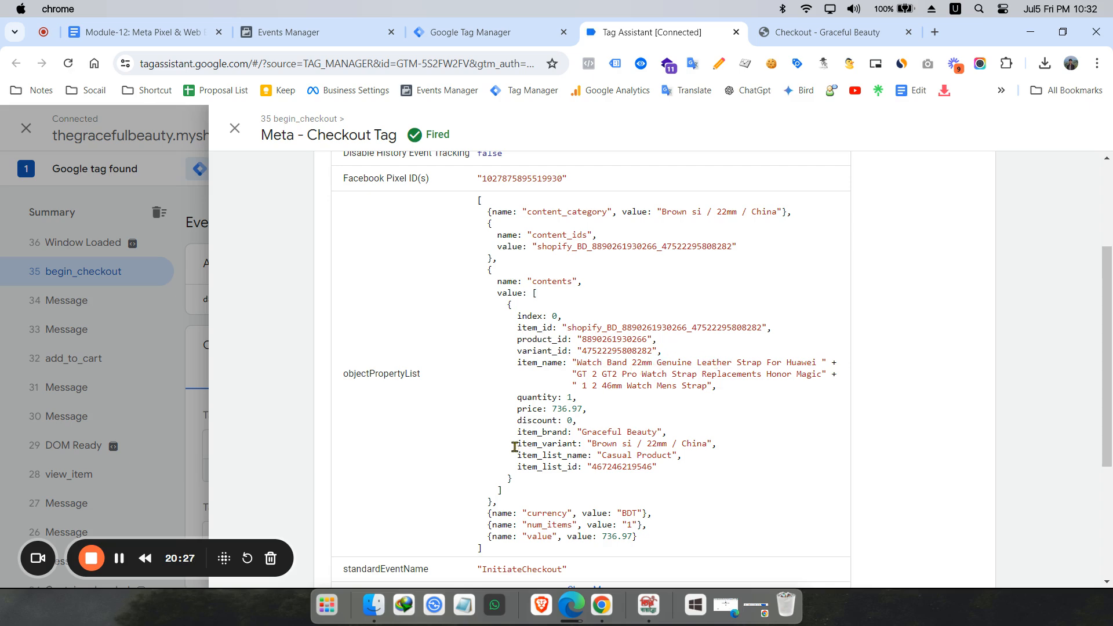
{"action": "scroll", "coordinate": [603, 453], "scroll_direction": "down", "scroll_amount": 5}
{"action": "scroll", "coordinate": [603, 452], "scroll_direction": "up", "scroll_amount": 5}
{"action": "scroll", "coordinate": [580, 435], "scroll_direction": "down", "scroll_amount": 5}
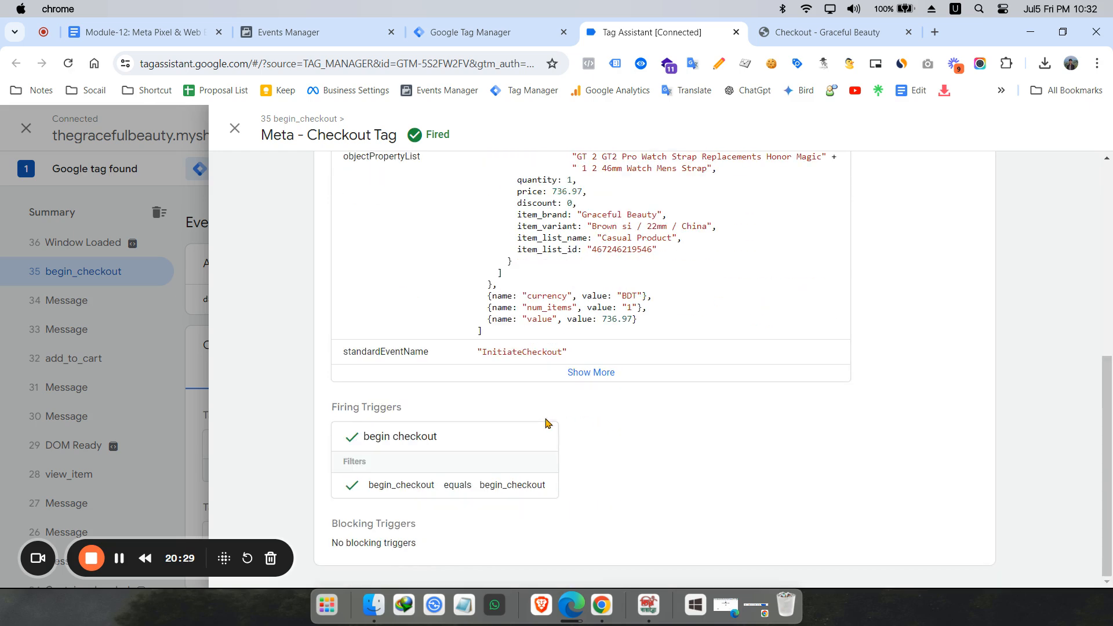
{"action": "left_click", "coordinate": [561, 378]}
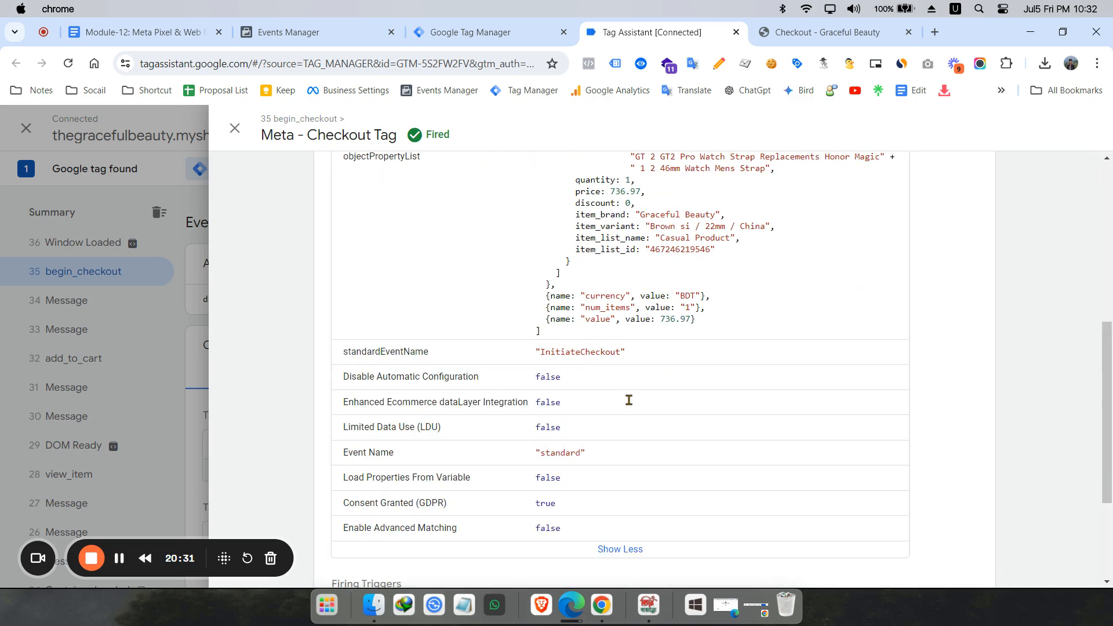